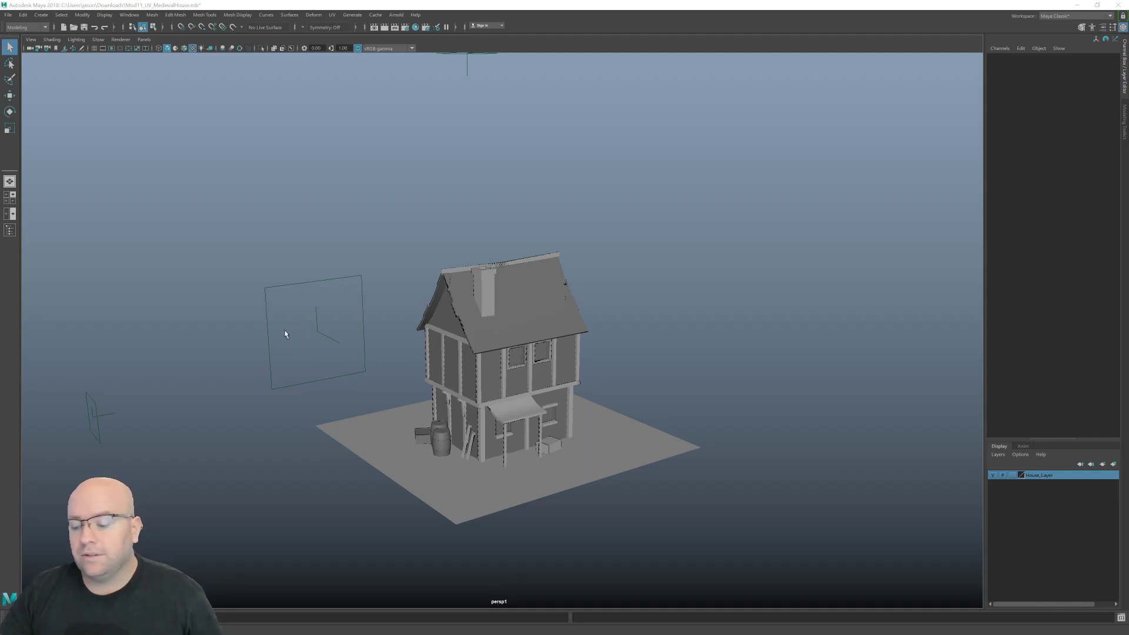
# - Hide the side, front and top camera icons around the house model
pyautogui.keyDown('alt'); pyautogui.moveTo(295, 369); pyautogui.dragTo(332, 374, button='middle'); pyautogui.keyUp('alt')
pyautogui.keyDown('alt'); pyautogui.moveTo(281, 350); pyautogui.dragTo(341, 351); pyautogui.keyUp('alt')
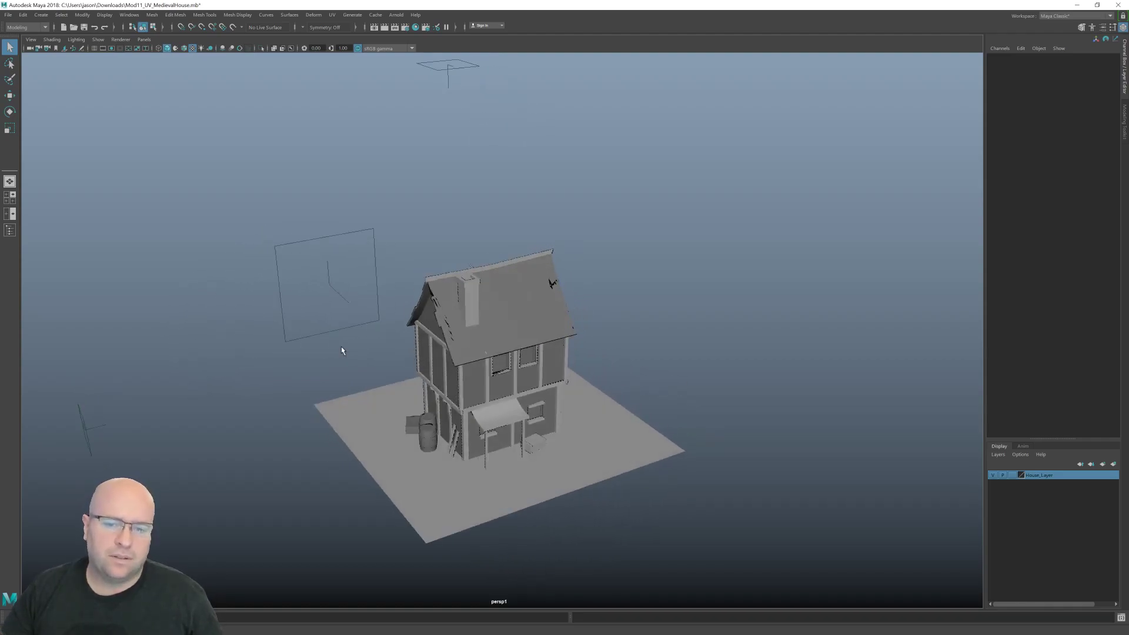
pyautogui.click(87, 422)
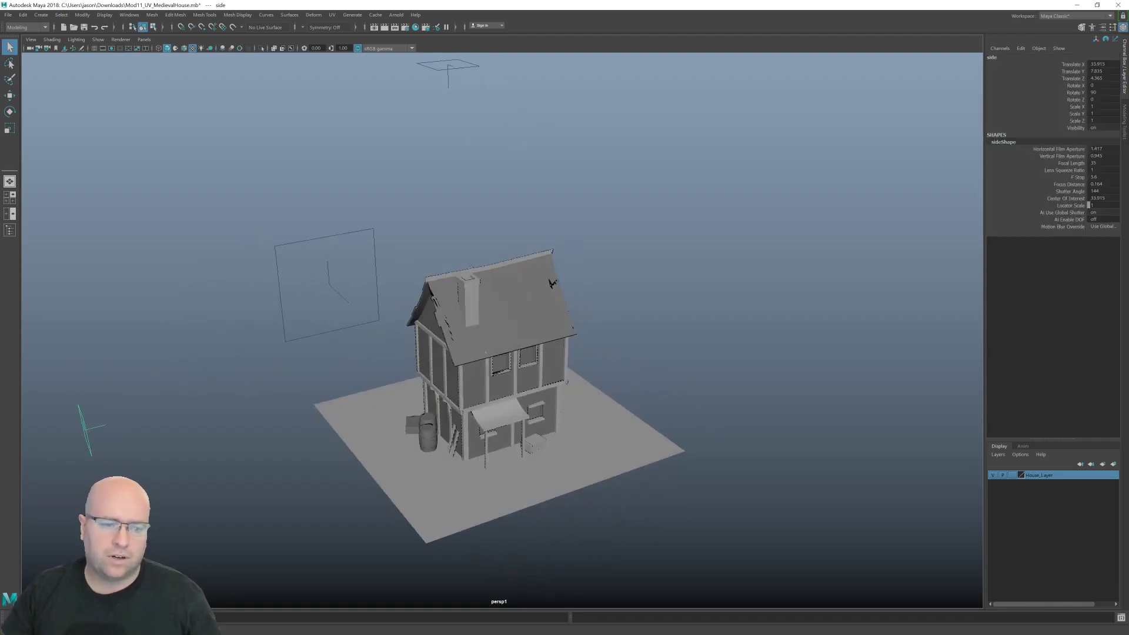
pyautogui.hotkey('ctrl', 'h')
pyautogui.click(339, 284)
pyautogui.hotkey('ctrl', 'h')
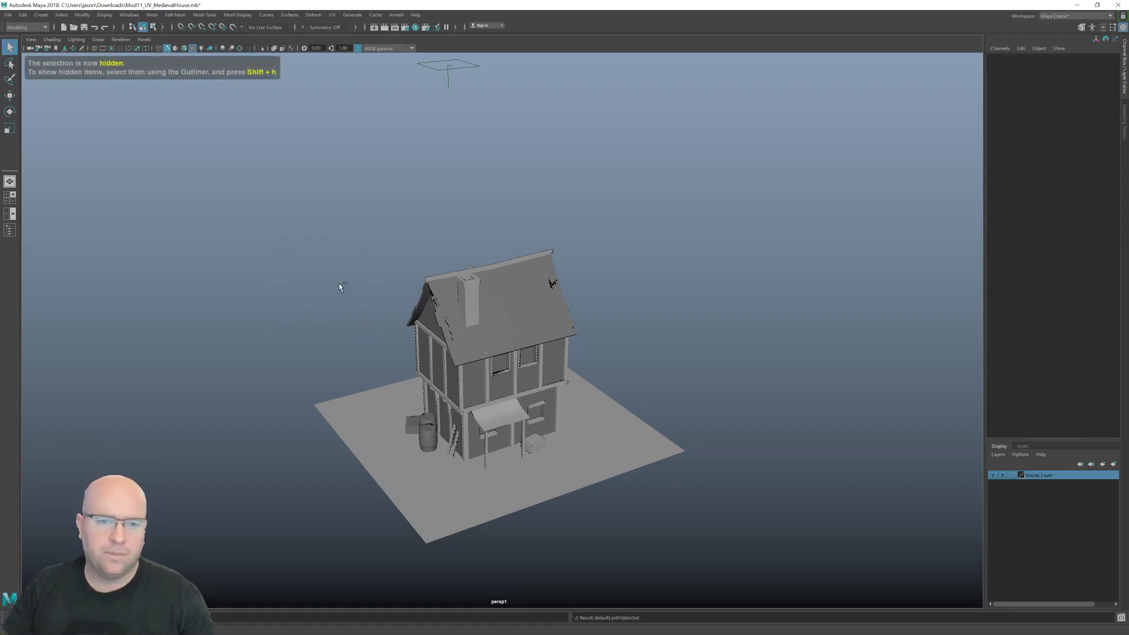
pyautogui.press('f')
pyautogui.moveTo(377, 190); pyautogui.dragTo(483, 122)
pyautogui.hotkey('ctrl', 'h')
pyautogui.press('f')
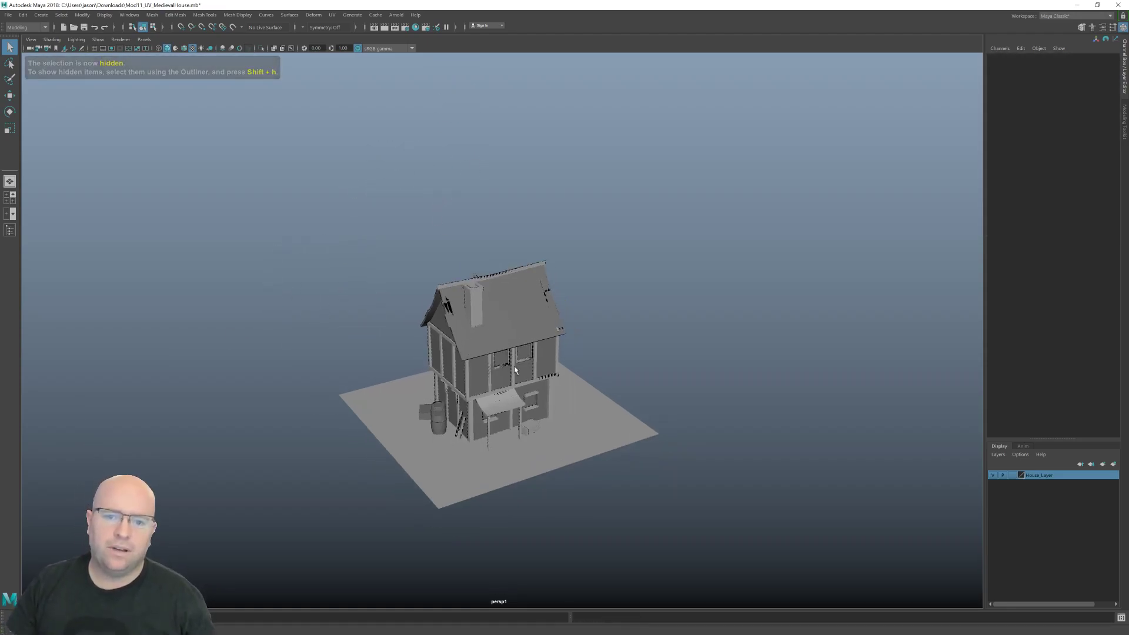
# - Select the entire house scene including the ground plane and assign a new Blinn material to it
pyautogui.scroll(3, 519, 372)
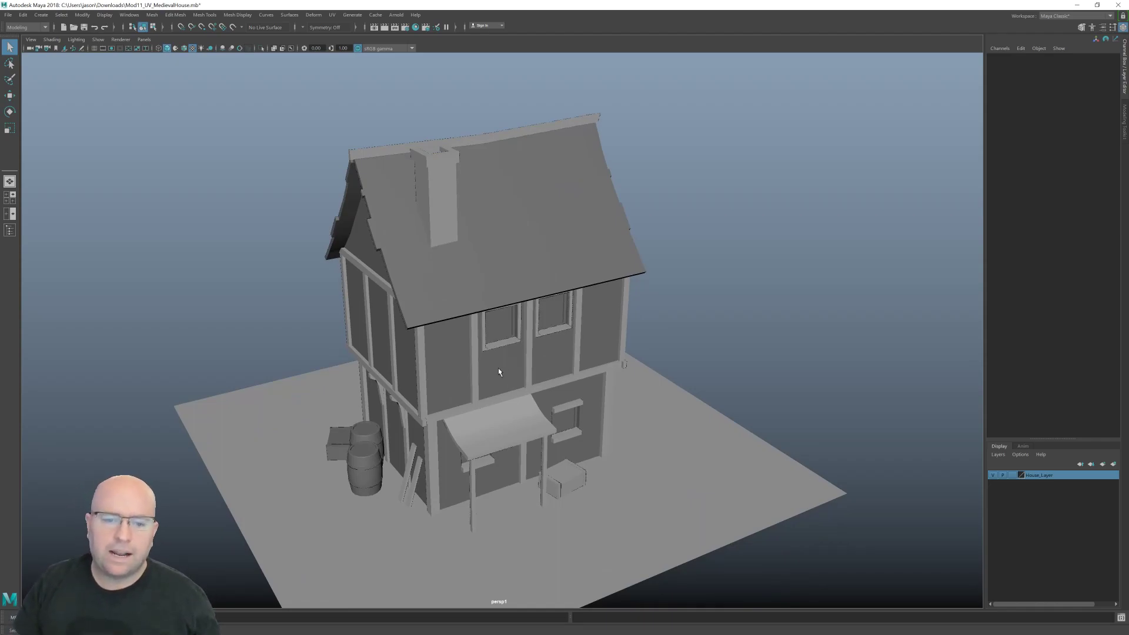
pyautogui.keyDown('alt'); pyautogui.moveTo(443, 324); pyautogui.dragTo(487, 360); pyautogui.keyUp('alt')
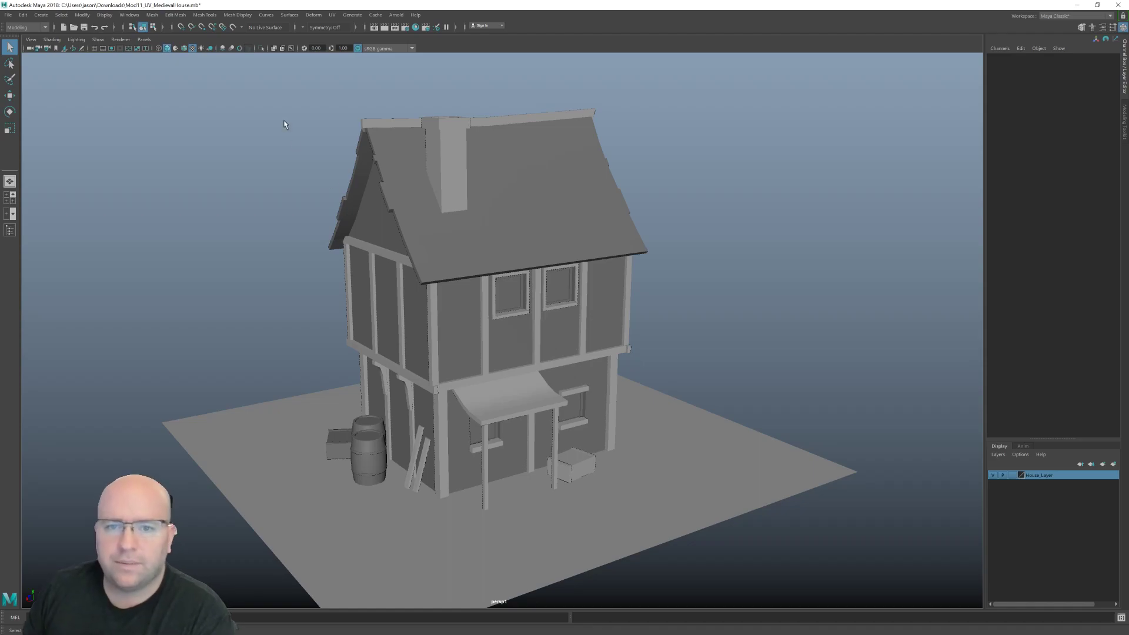
pyautogui.moveTo(278, 88); pyautogui.dragTo(764, 602)
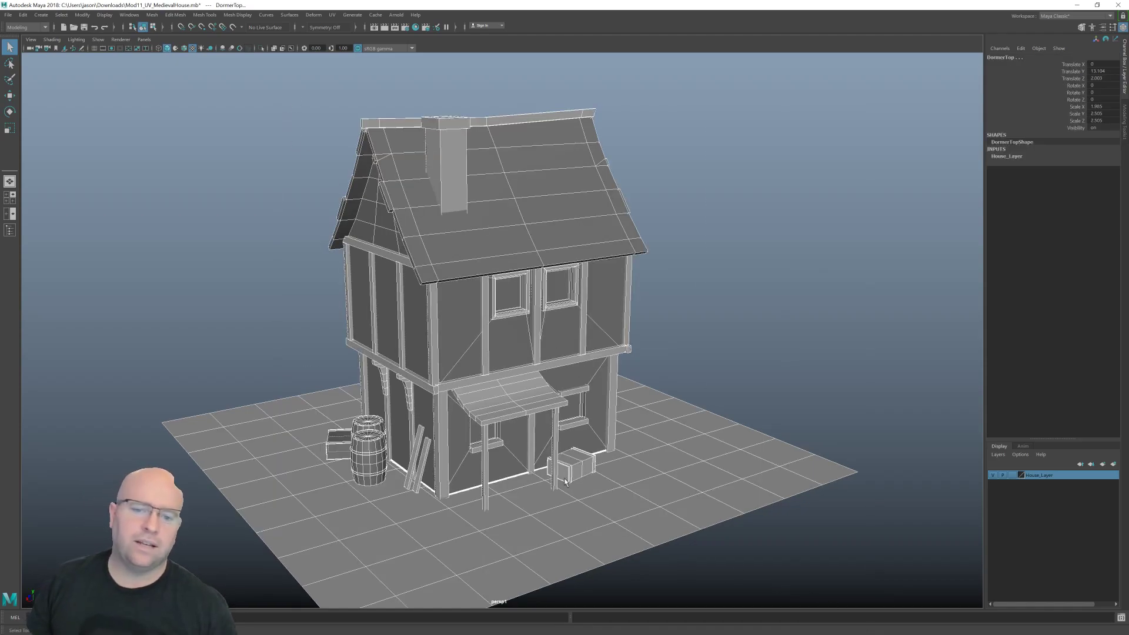
pyautogui.press('f')
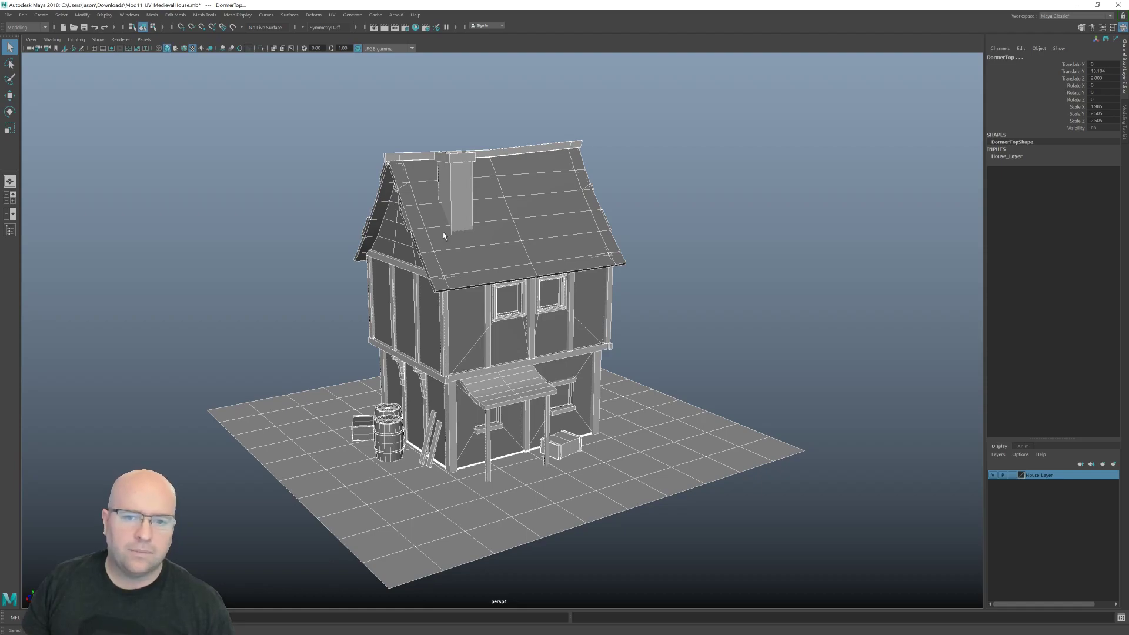
pyautogui.moveTo(437, 225); pyautogui.dragTo(450, 444, button='right')
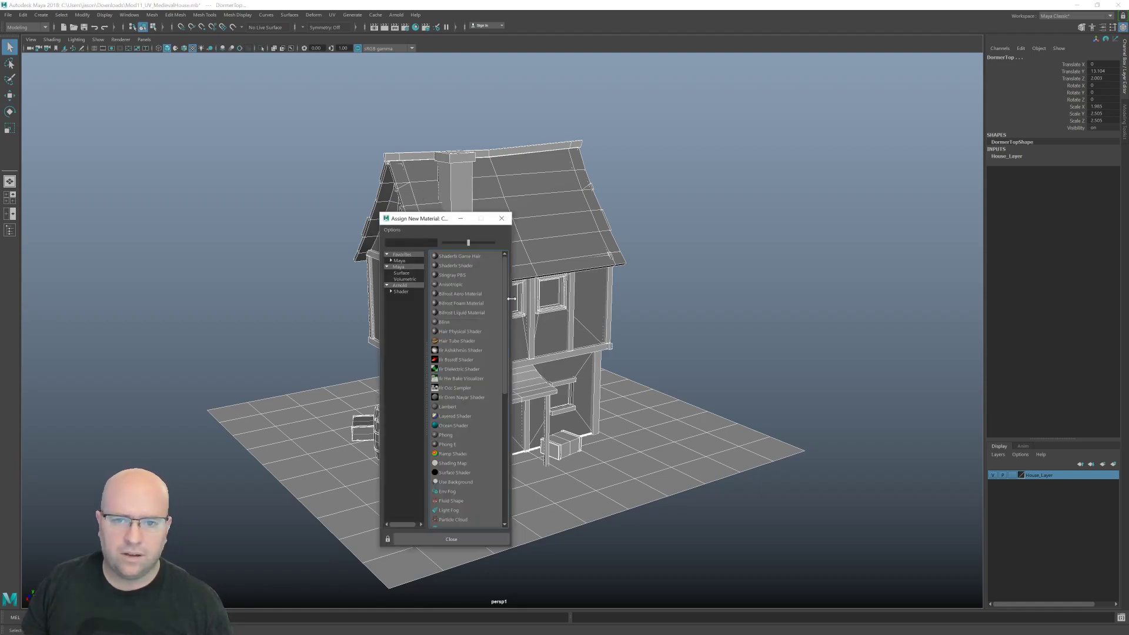
pyautogui.click(454, 322)
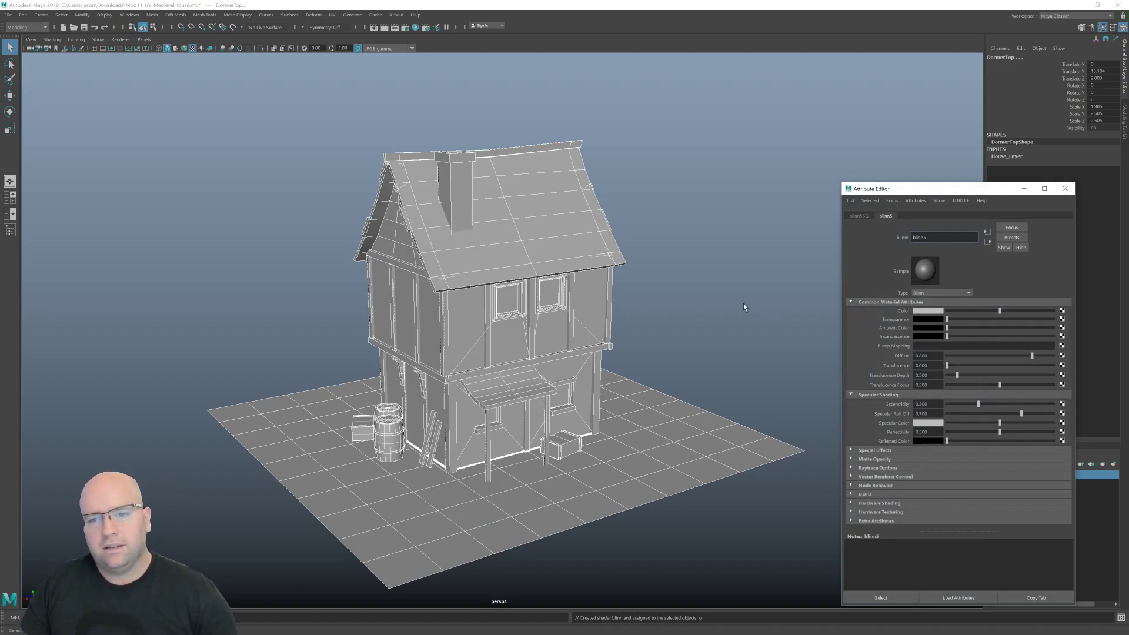
# - Darken the Blinn's specular color, lower Specular Roll Off to about 0.311 and Reflectivity to about 0.251, and close the material attributes
pyautogui.click(971, 422)
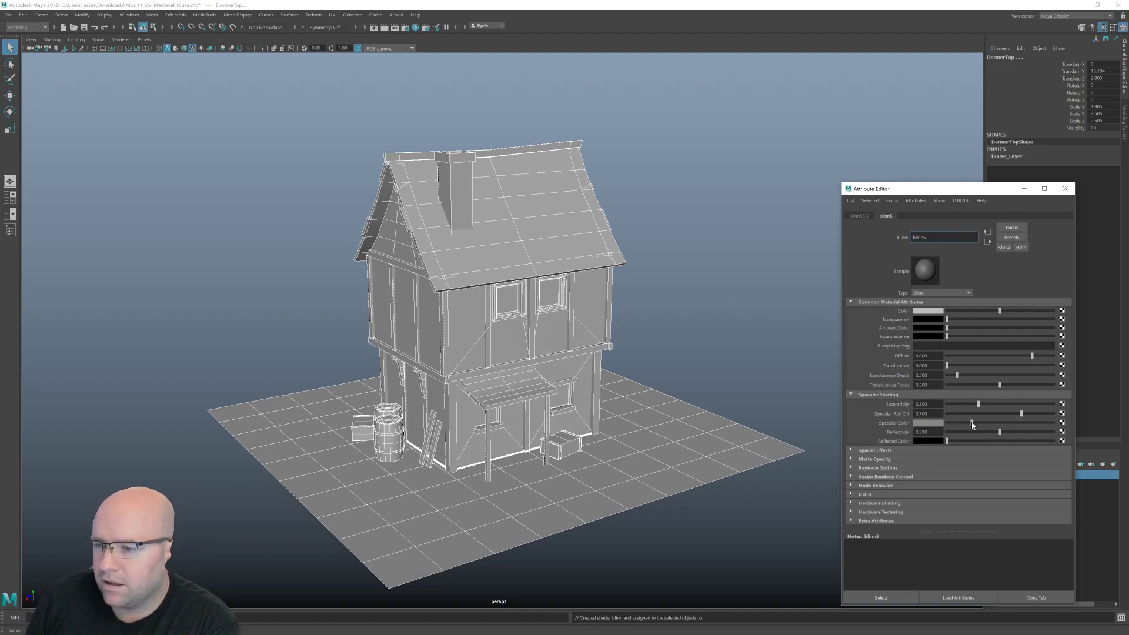
pyautogui.click(969, 414)
pyautogui.moveTo(970, 414); pyautogui.dragTo(974, 414)
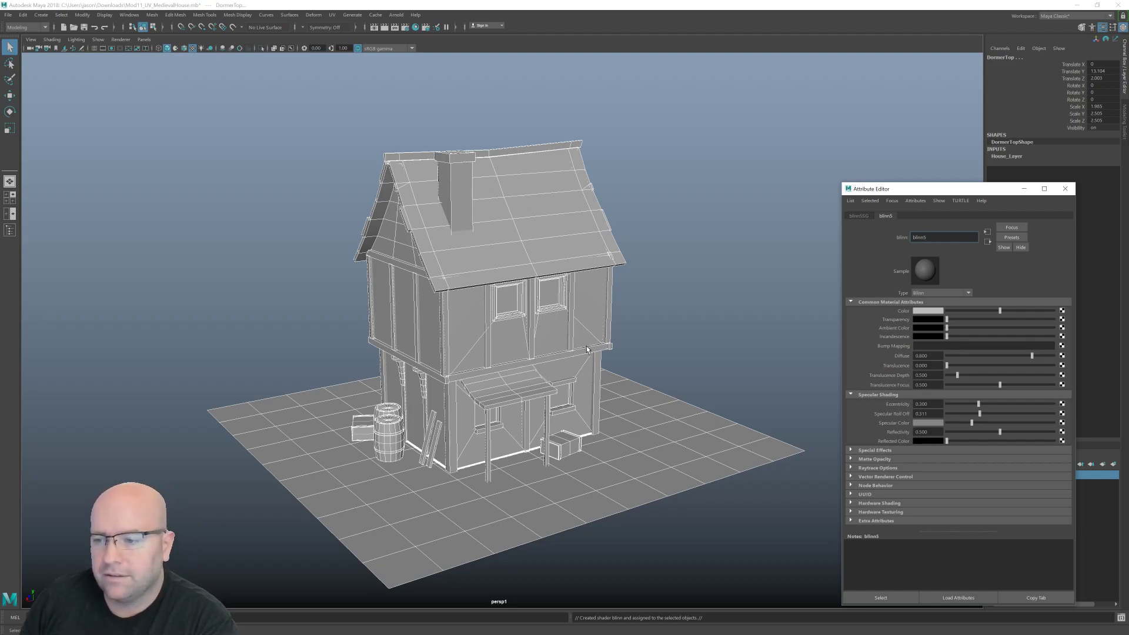
pyautogui.moveTo(971, 433); pyautogui.dragTo(974, 433)
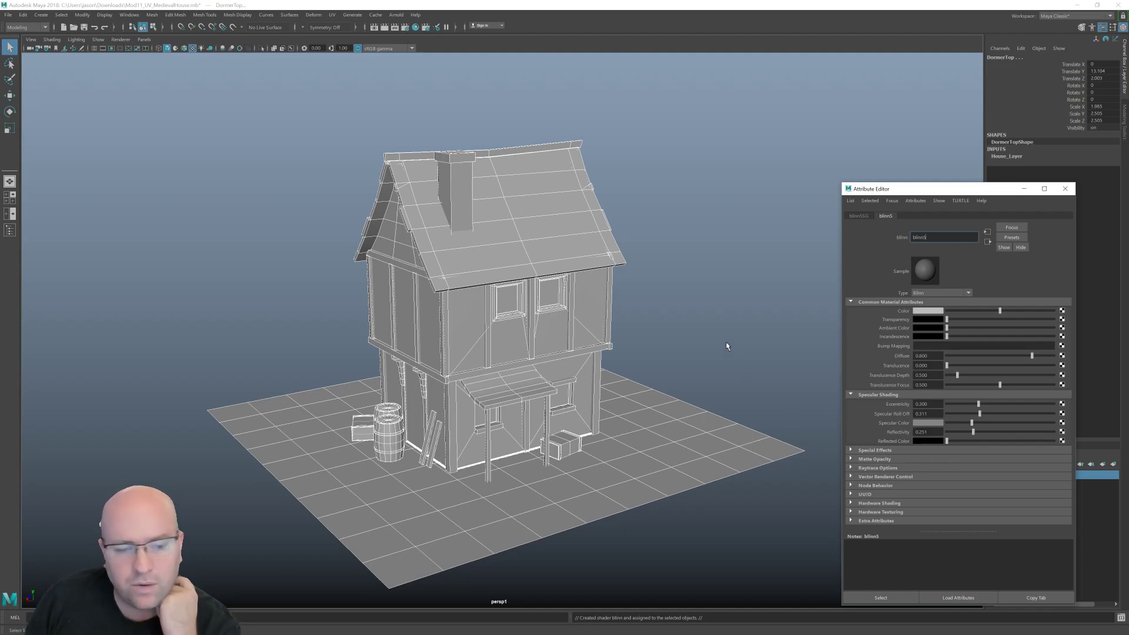
pyautogui.click(1065, 189)
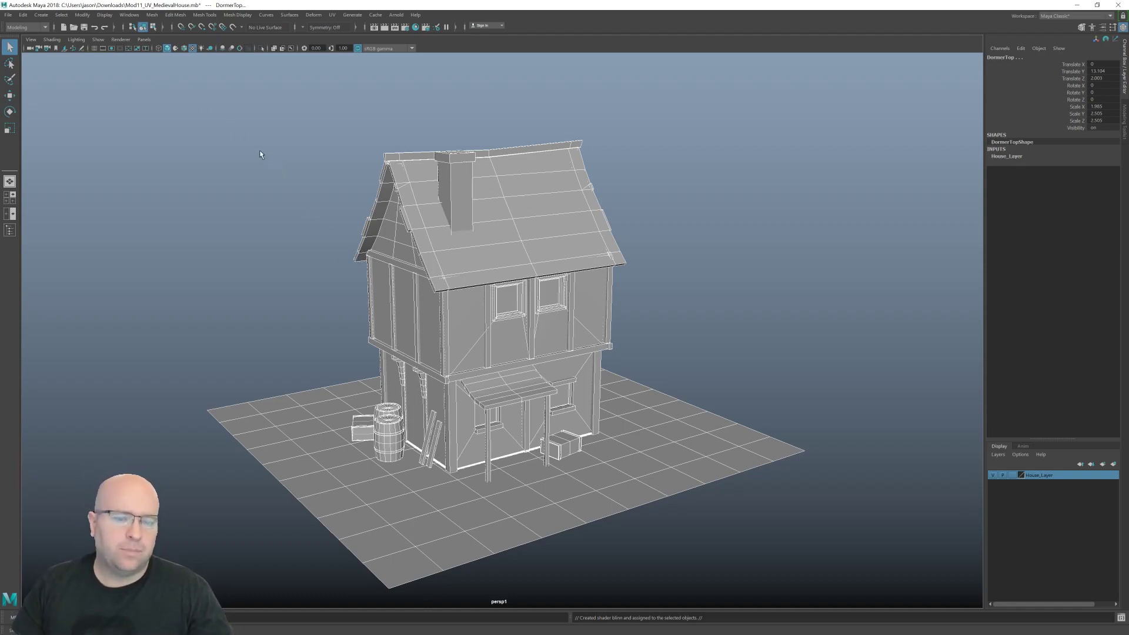
# - Switch the viewport to scene lighting and create a directional light
pyautogui.keyDown('alt'); pyautogui.moveTo(308, 176); pyautogui.dragTo(343, 187, button='middle'); pyautogui.keyUp('alt')
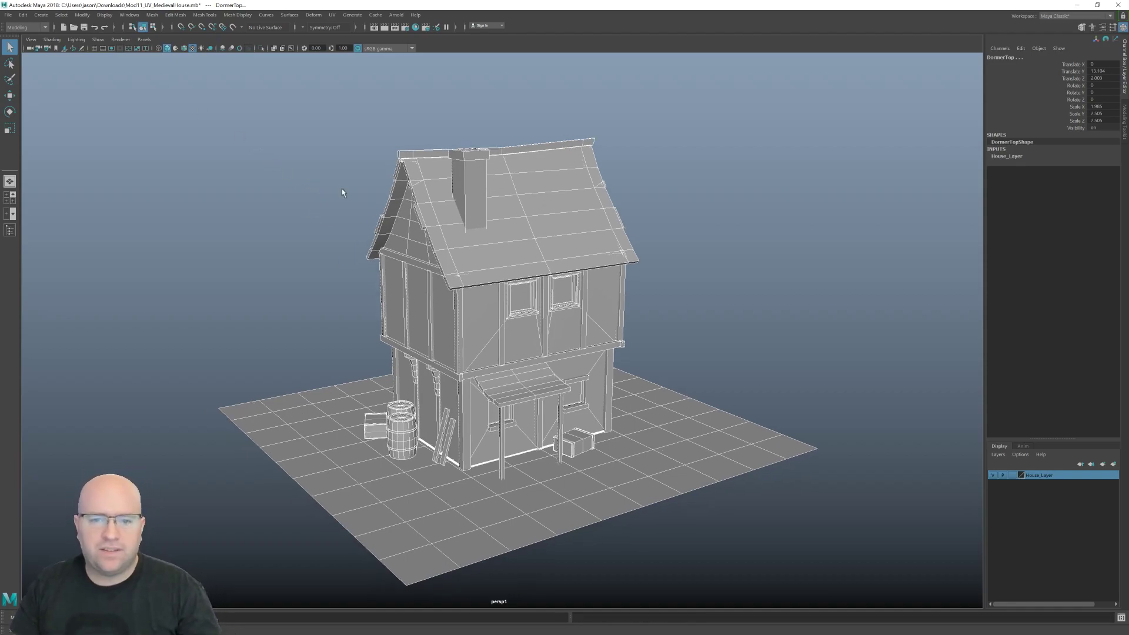
pyautogui.press('7')
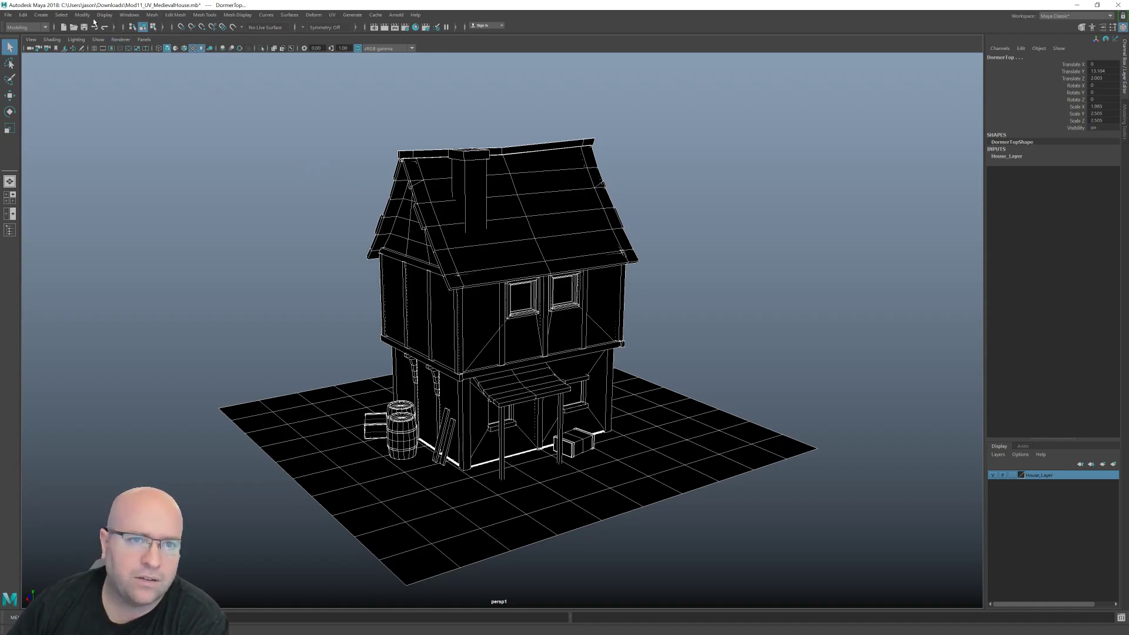
pyautogui.click(41, 14)
pyautogui.moveTo(90, 69)
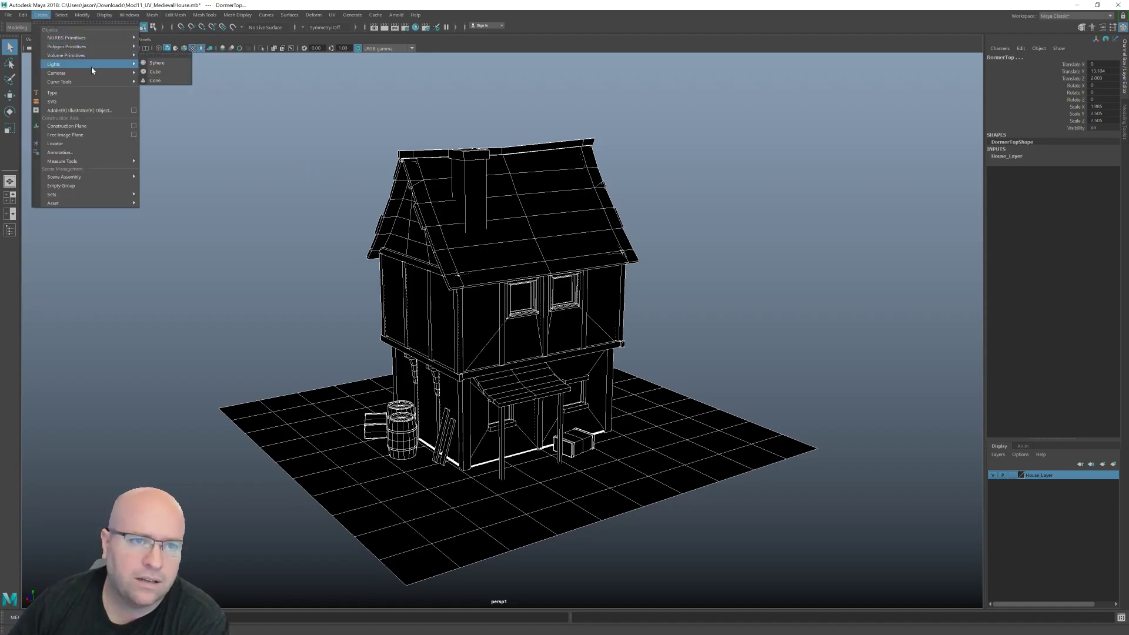
pyautogui.click(168, 79)
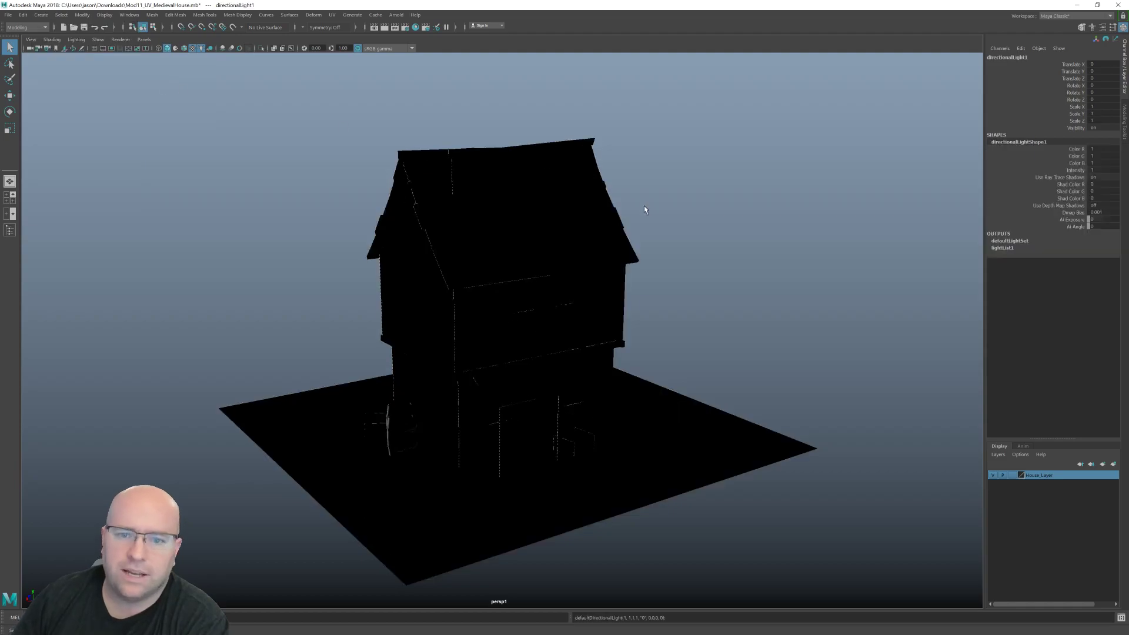
# - Move the directional light beside the roof at about X -18.3, Y 11, enlarge it to about 124, and rotate it down towards the house
pyautogui.scroll(-2, 641, 212)
pyautogui.press('w')
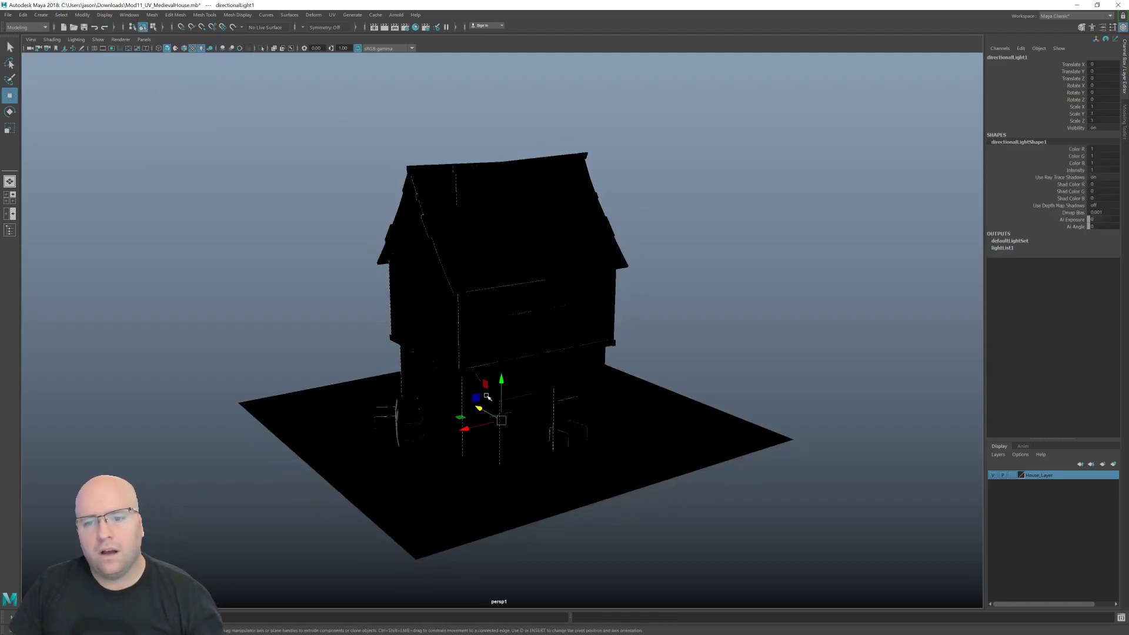
pyautogui.moveTo(480, 395)
pyautogui.mouseDown()
pyautogui.moveTo(669, 214)
pyautogui.moveTo(699, 203)
pyautogui.moveTo(788, 215)
pyautogui.moveTo(837, 205)
pyautogui.moveTo(680, 242)
pyautogui.moveTo(718, 231)
pyautogui.moveTo(709, 231)
pyautogui.mouseUp()
pyautogui.press('r')
pyautogui.press('e')
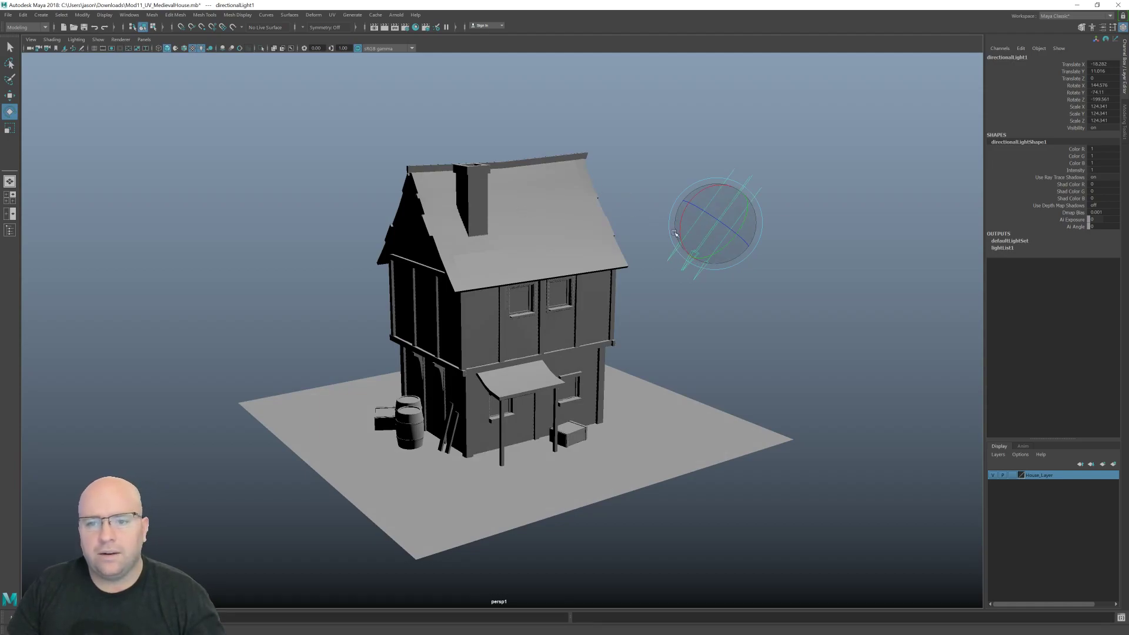
pyautogui.moveTo(700, 232); pyautogui.dragTo(710, 235)
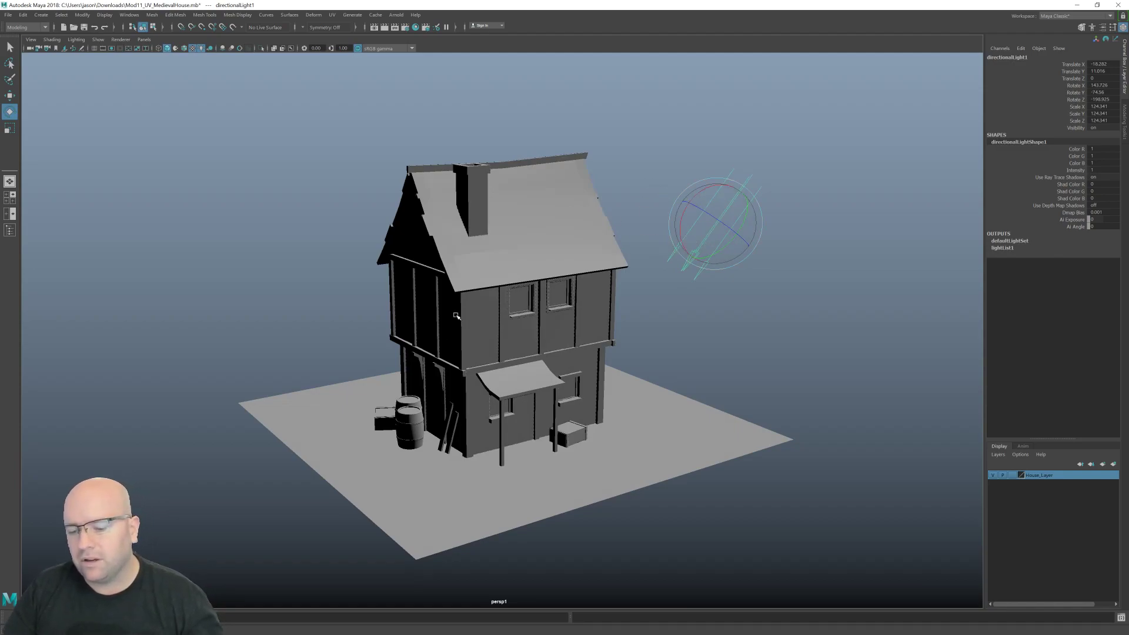
# - Turn on viewport shadows and rotate the directional light to about 147, -68, -219 degrees so it lights the front wall
pyautogui.scroll(1, 215, 62)
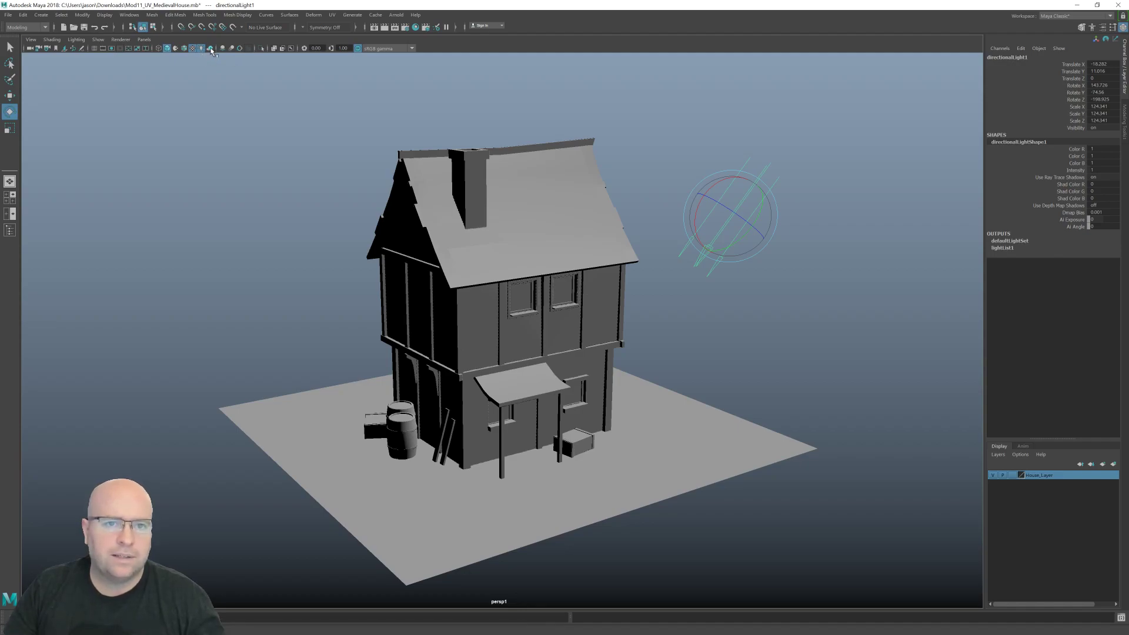
pyautogui.click(211, 49)
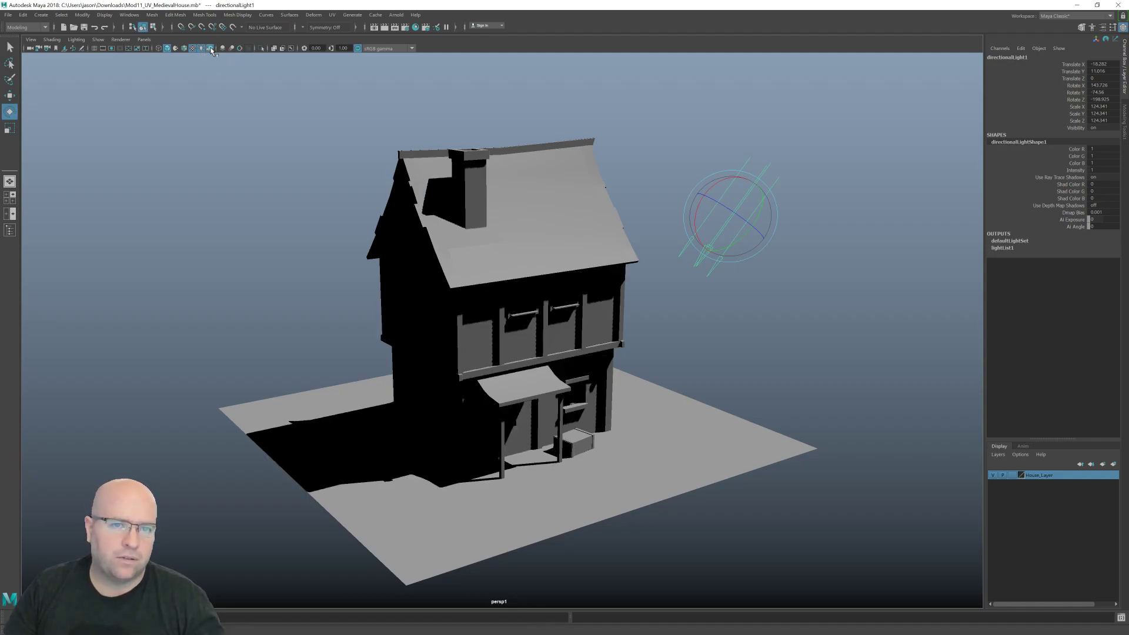
pyautogui.moveTo(745, 238); pyautogui.dragTo(703, 234)
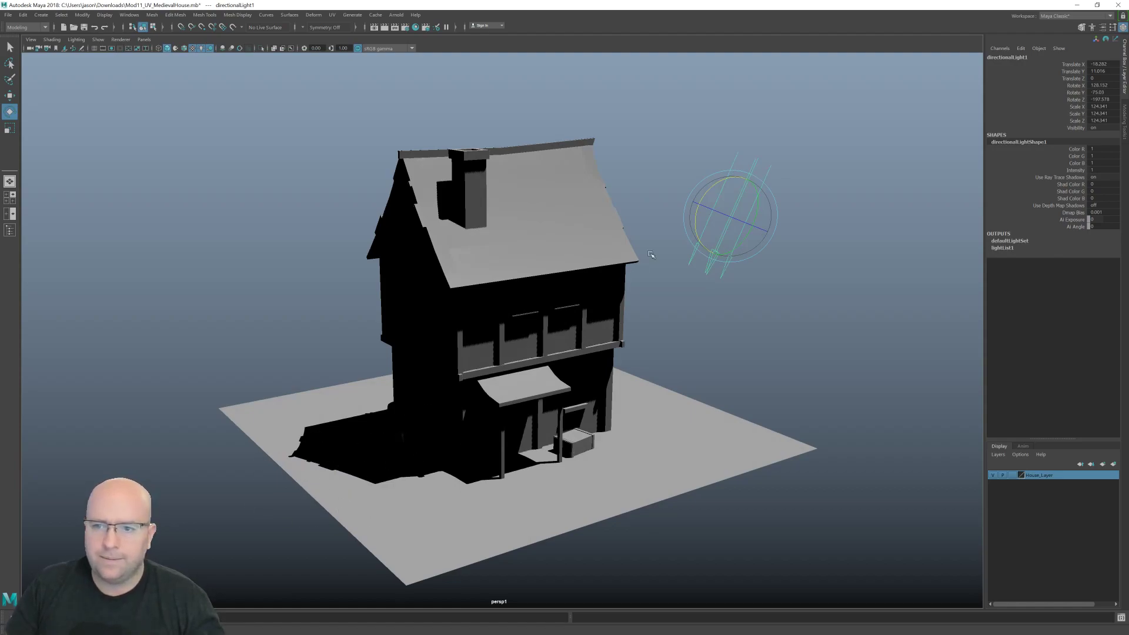
pyautogui.moveTo(692, 220); pyautogui.dragTo(732, 254)
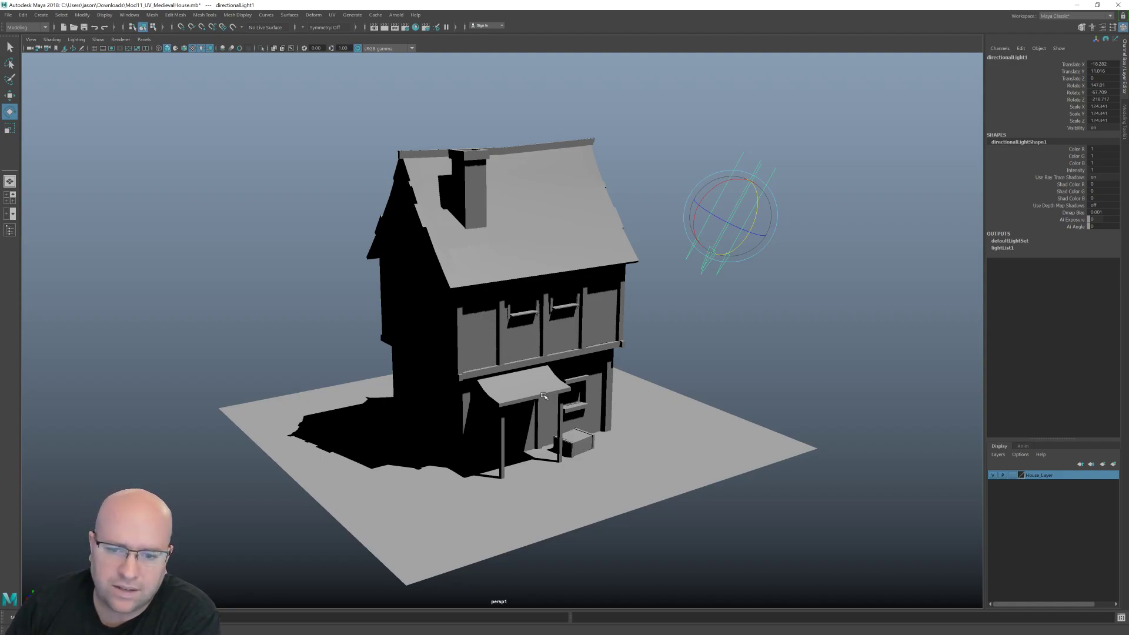
pyautogui.moveTo(732, 250); pyautogui.dragTo(737, 252)
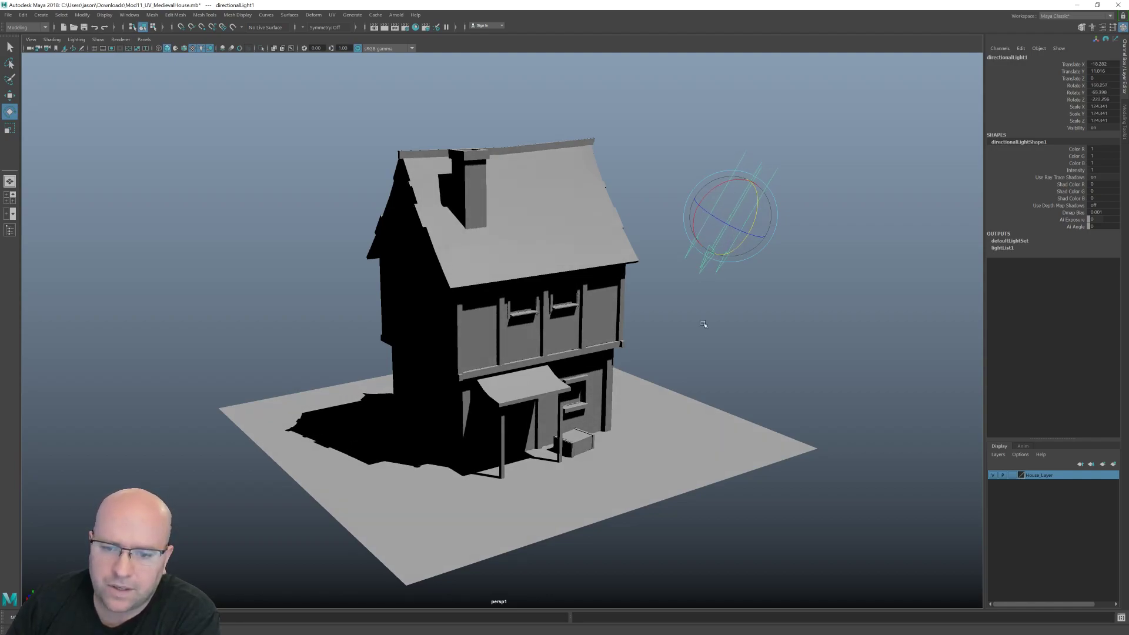
pyautogui.moveTo(740, 247); pyautogui.dragTo(742, 245)
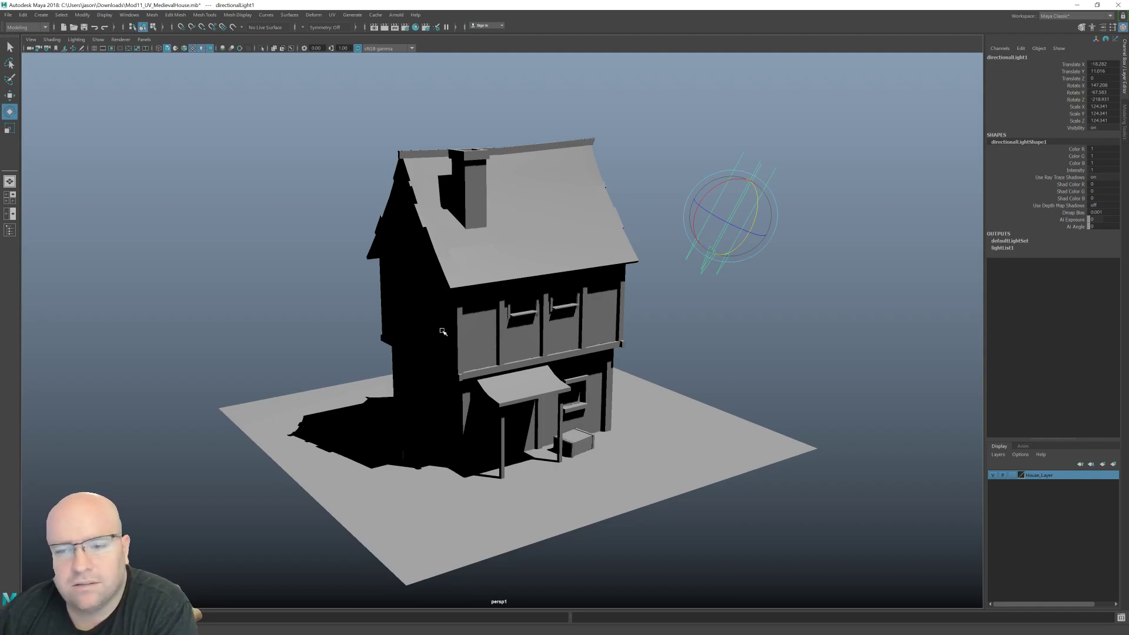
# - Open the Viewport 2.0 renderer settings and enable Screen-space Ambient Occlusion
pyautogui.click(122, 39)
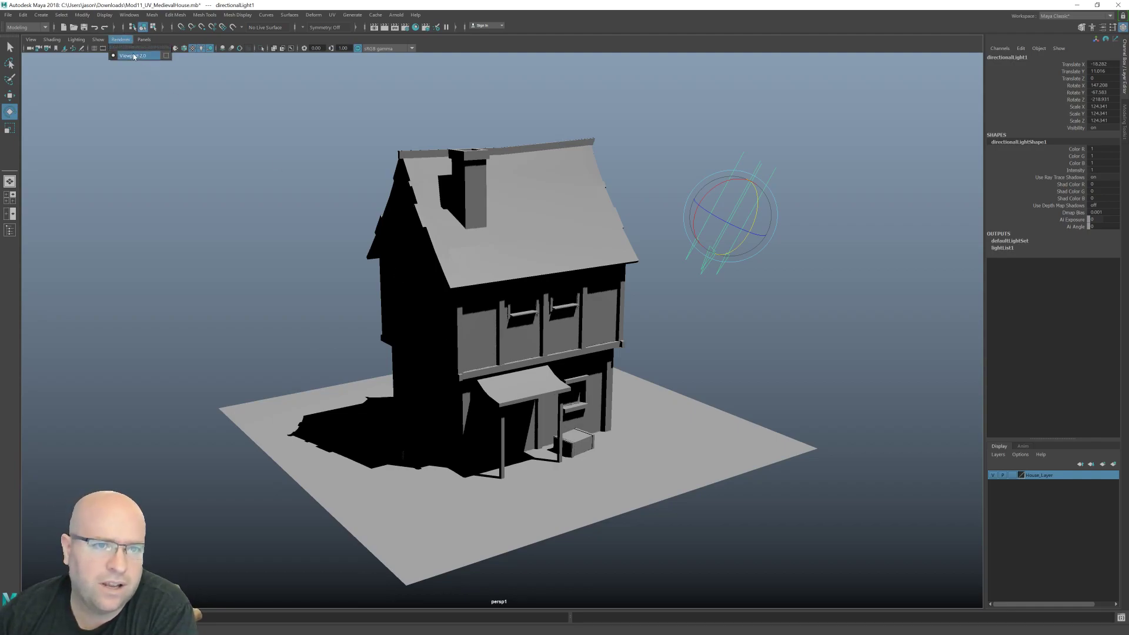
pyautogui.click(166, 56)
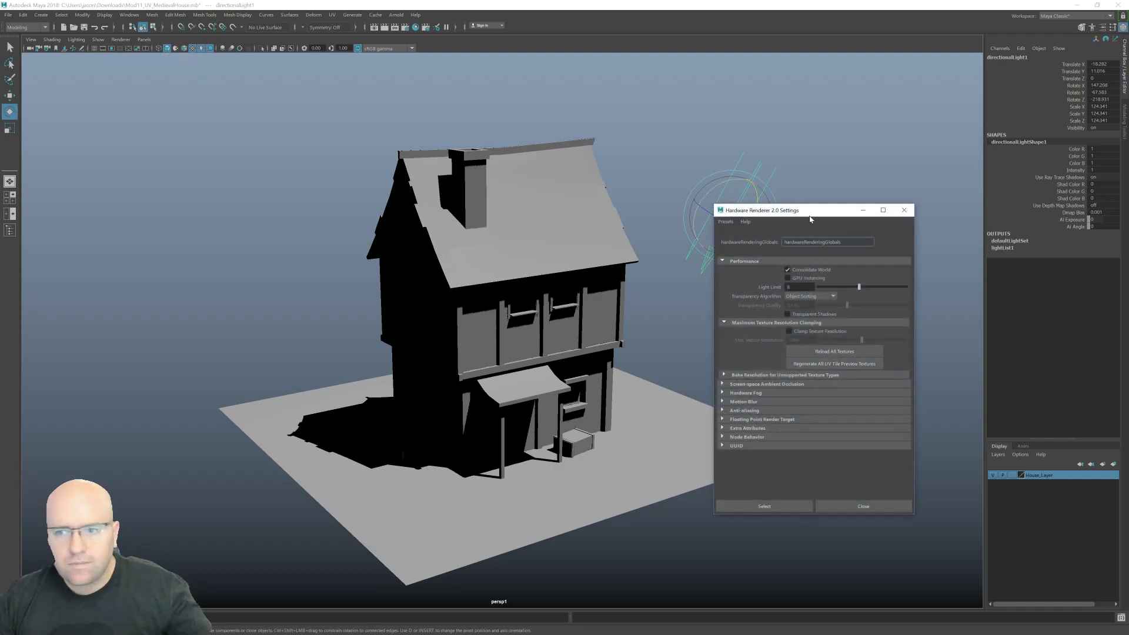
pyautogui.moveTo(811, 215); pyautogui.dragTo(218, 126)
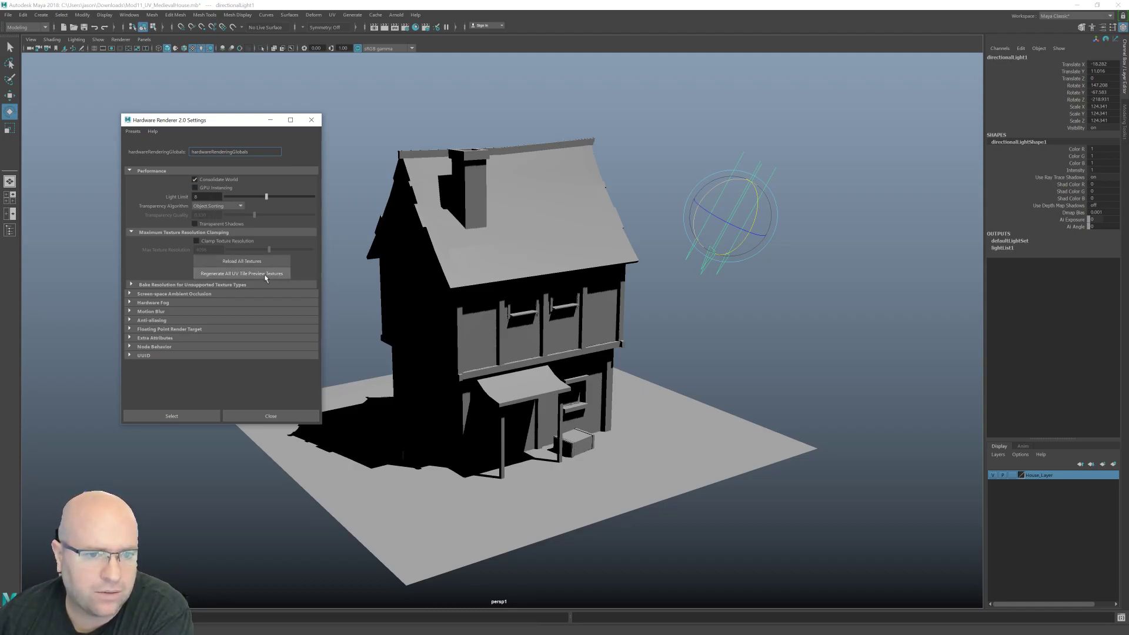
pyautogui.click(130, 294)
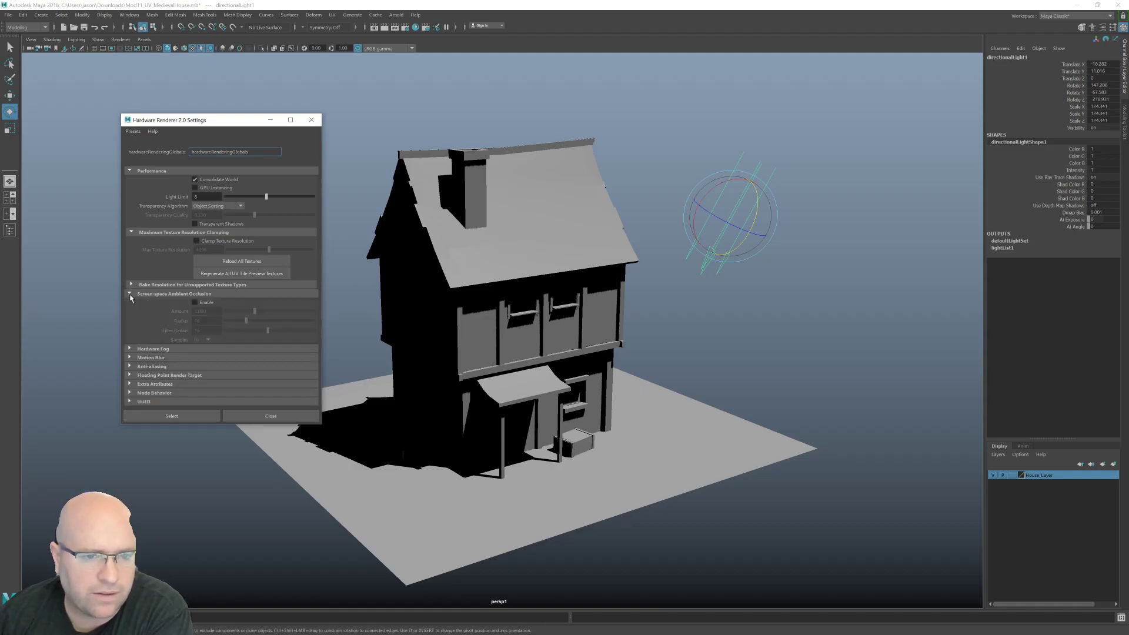
pyautogui.click(195, 303)
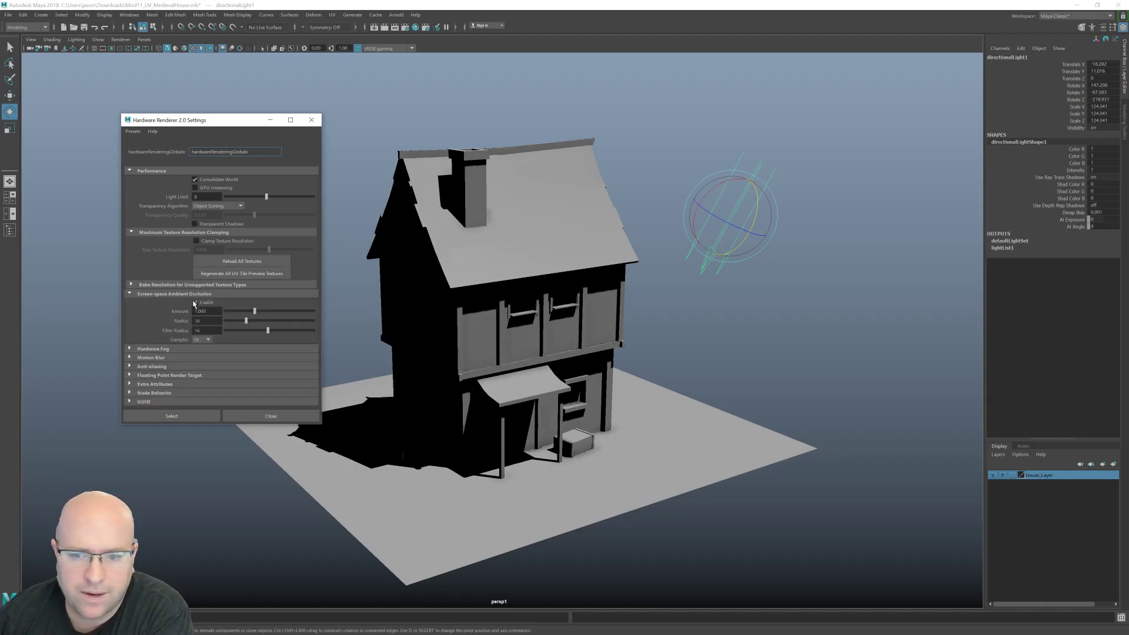
pyautogui.click(195, 303)
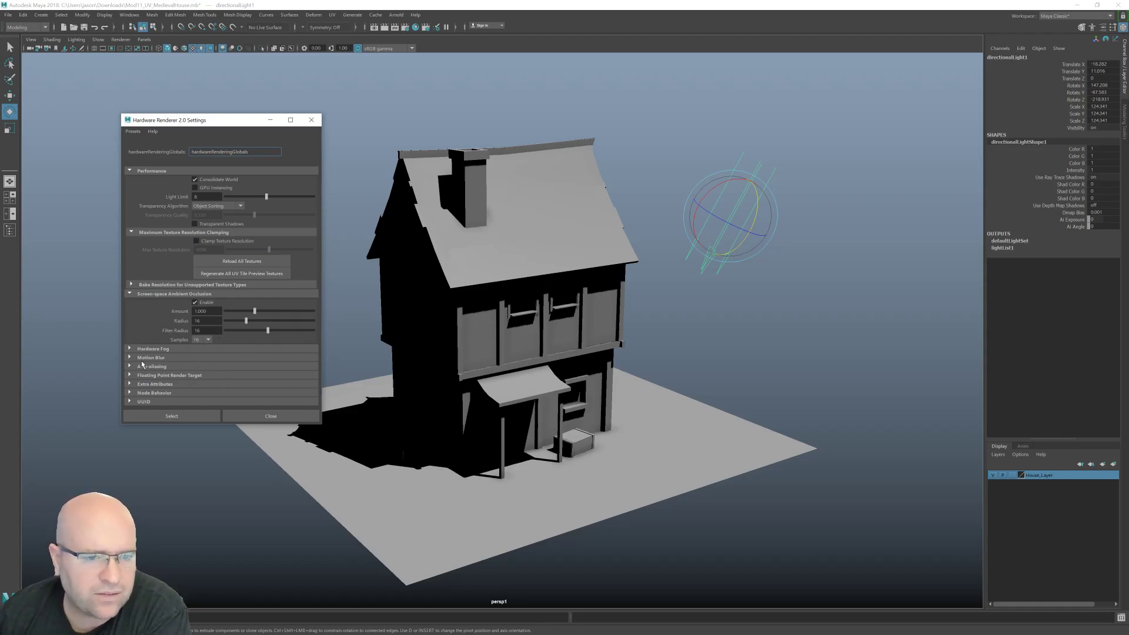
pyautogui.moveTo(190, 424); pyautogui.dragTo(190, 439)
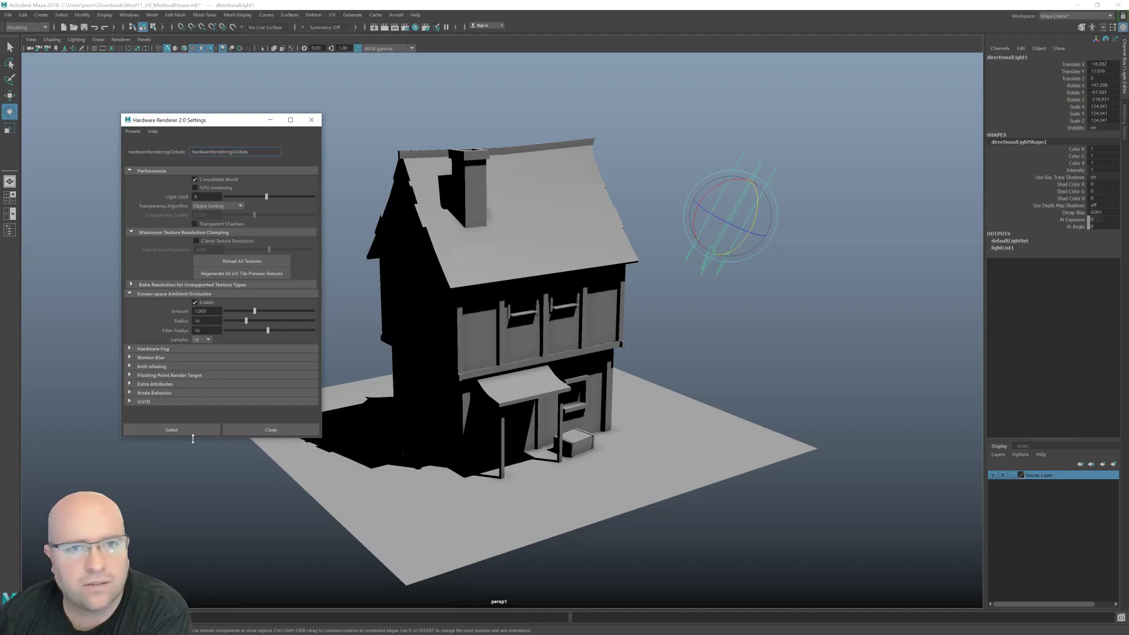
pyautogui.click(130, 367)
pyautogui.click(130, 367)
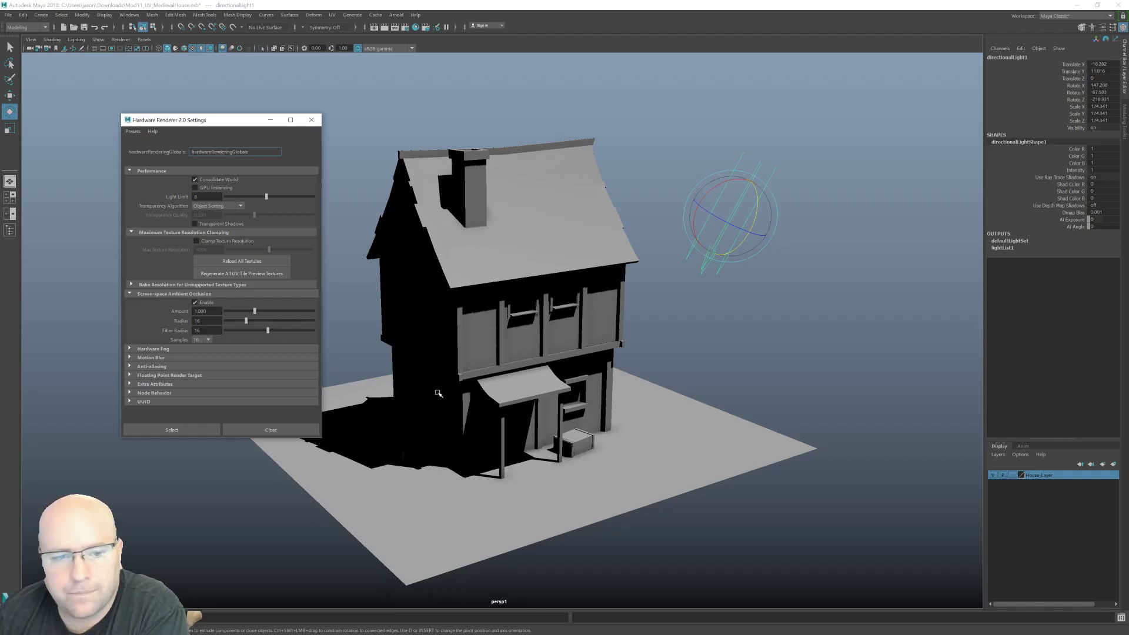
# - Check the bake resolution options for unsupported texture types and close the Viewport 2.0 renderer settings
pyautogui.click(131, 286)
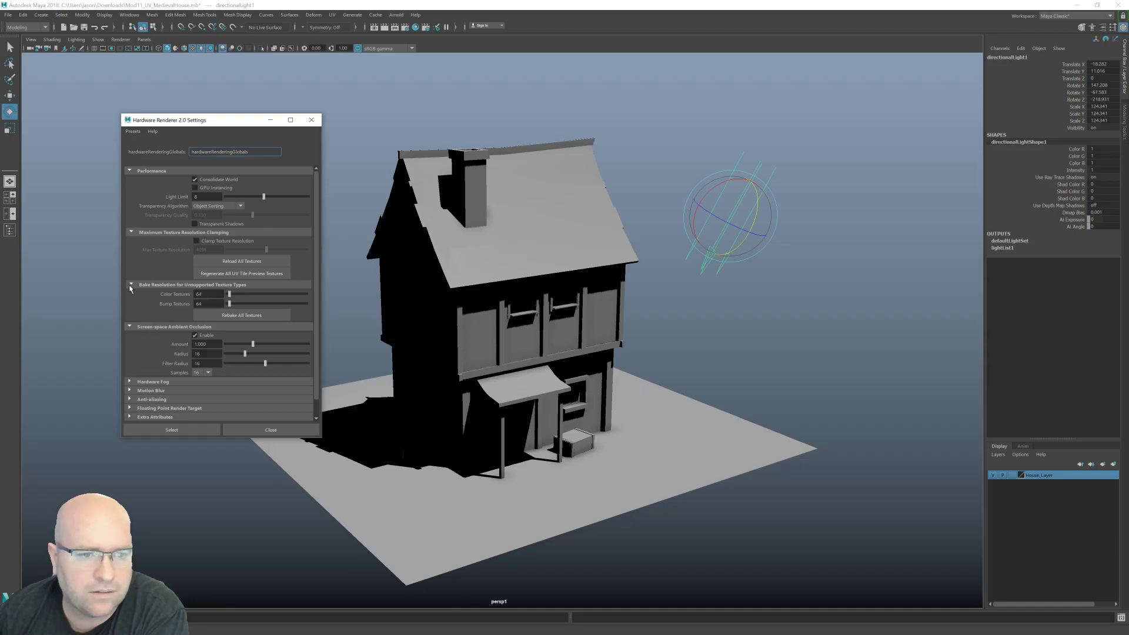
pyautogui.click(130, 285)
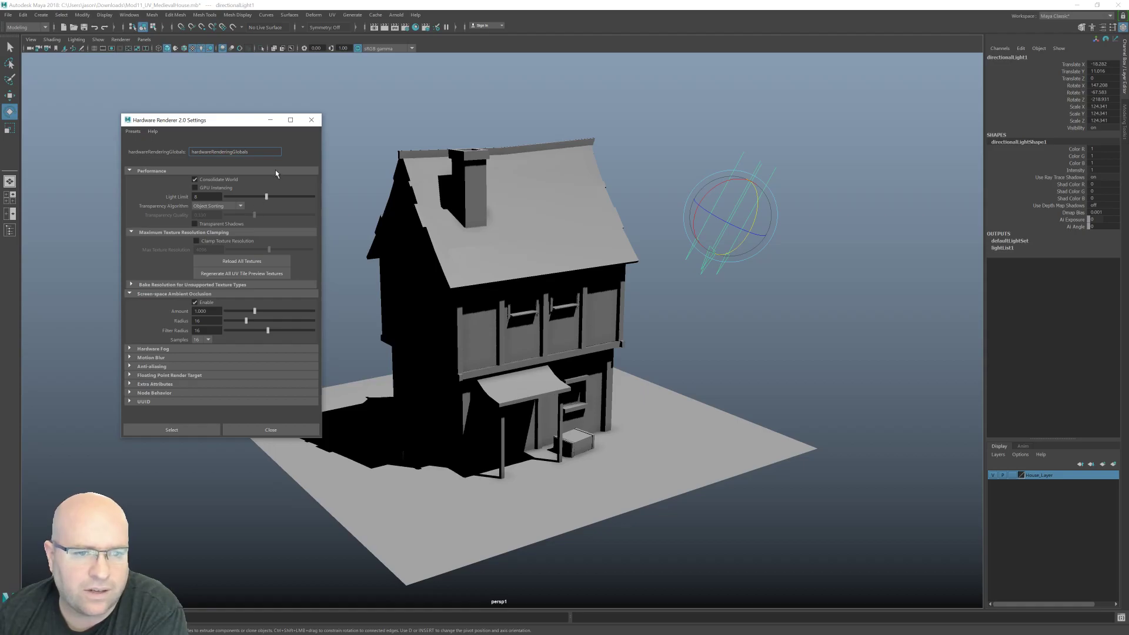
pyautogui.click(311, 120)
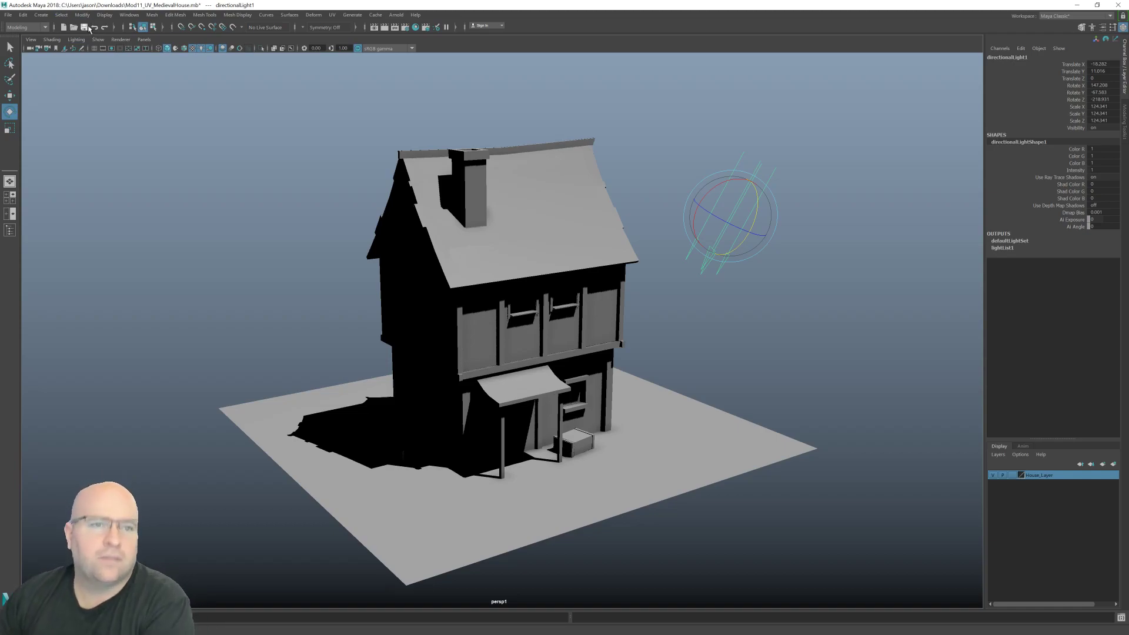
pyautogui.click(41, 15)
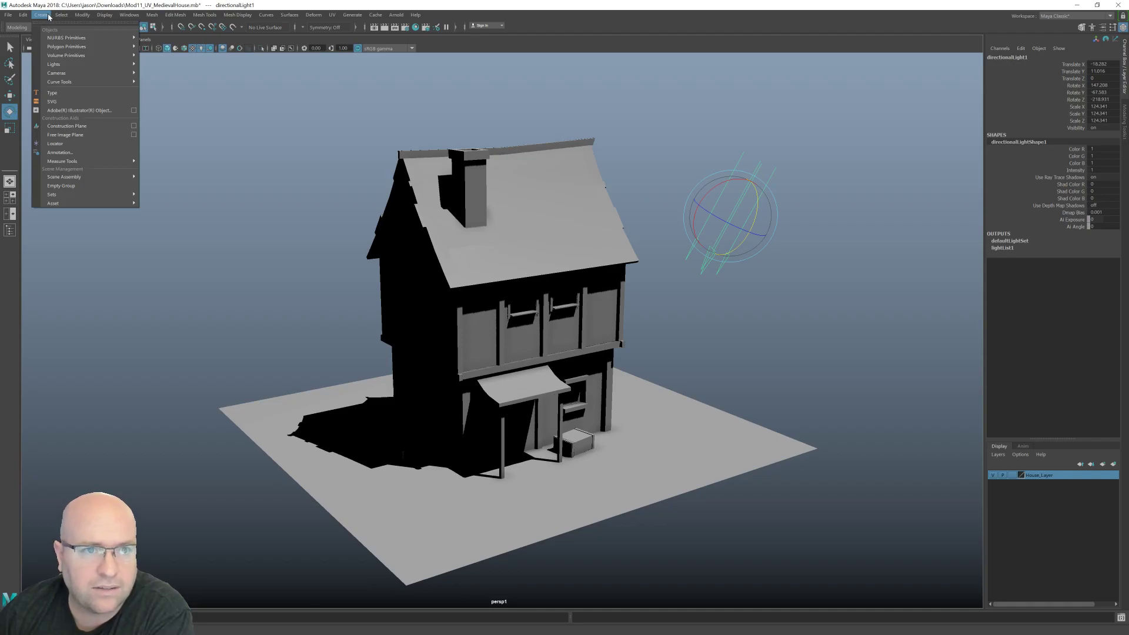
pyautogui.moveTo(96, 62)
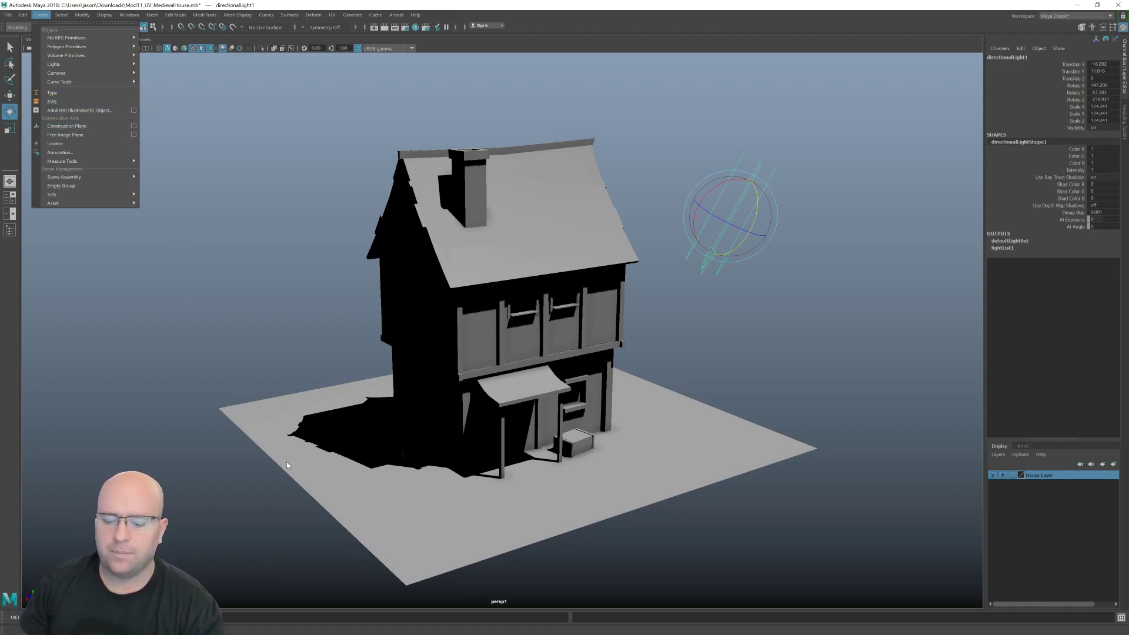
pyautogui.press('space')
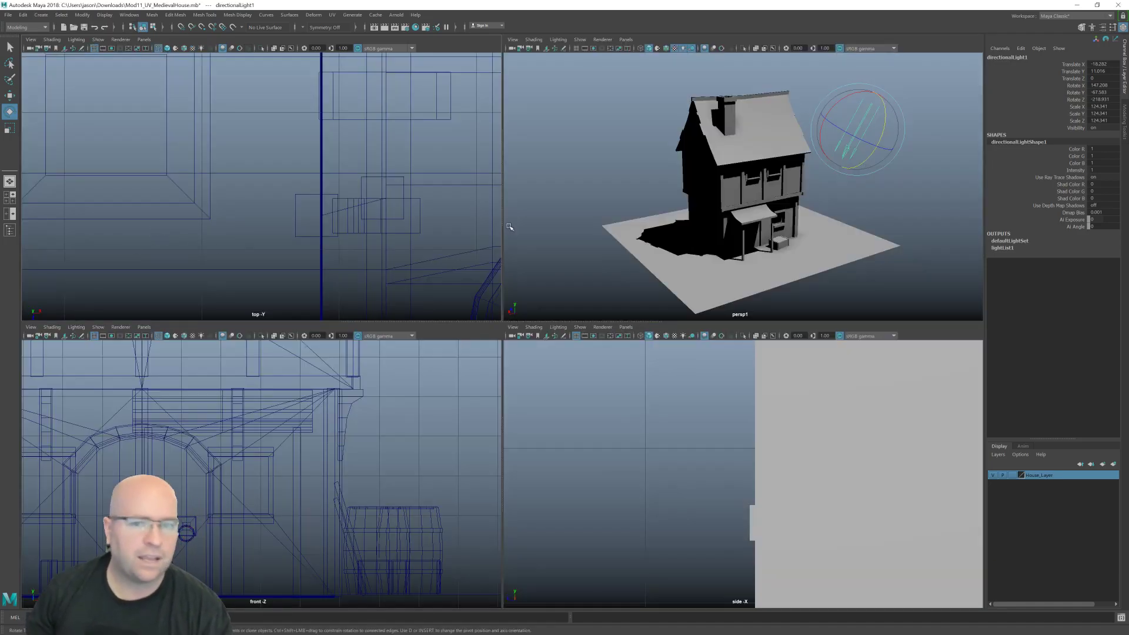
pyautogui.press('space')
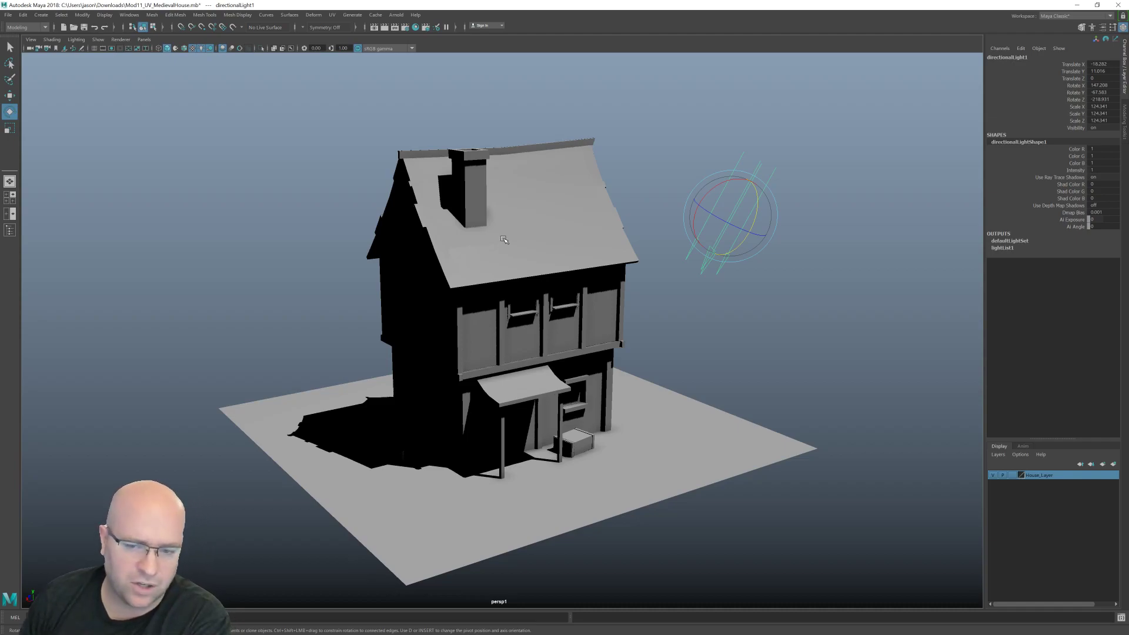
pyautogui.scroll(2, 504, 239)
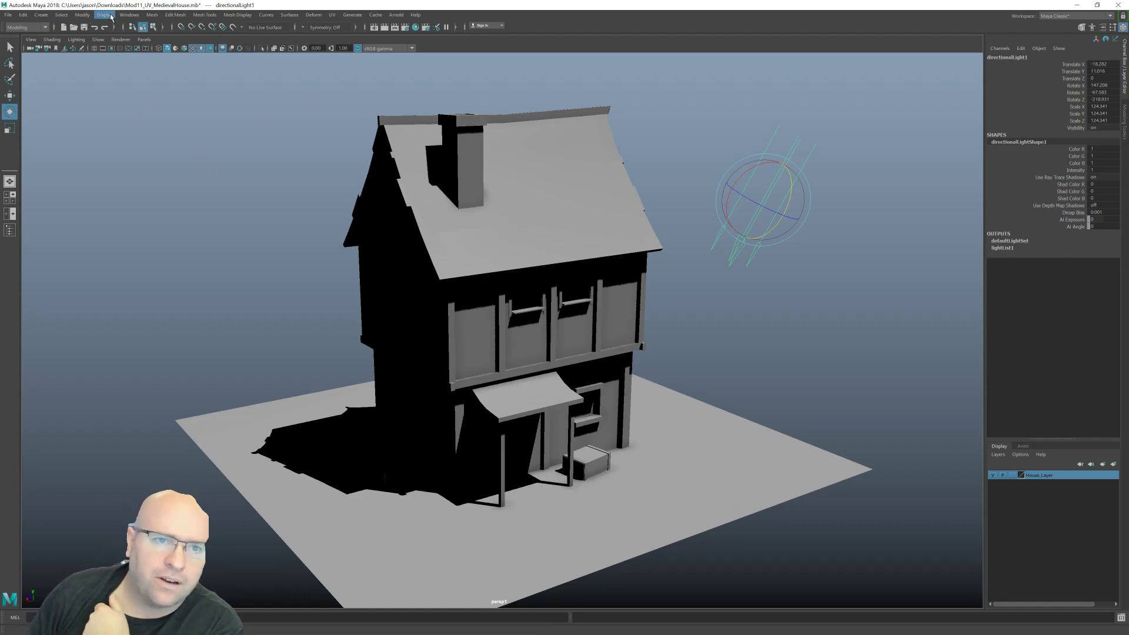
# - Create a point light and move it outside the house's shadowed side wall, at about X 8.9, Y 2.1, Z 5.1
pyautogui.click(41, 15)
pyautogui.moveTo(109, 63)
pyautogui.click(161, 89)
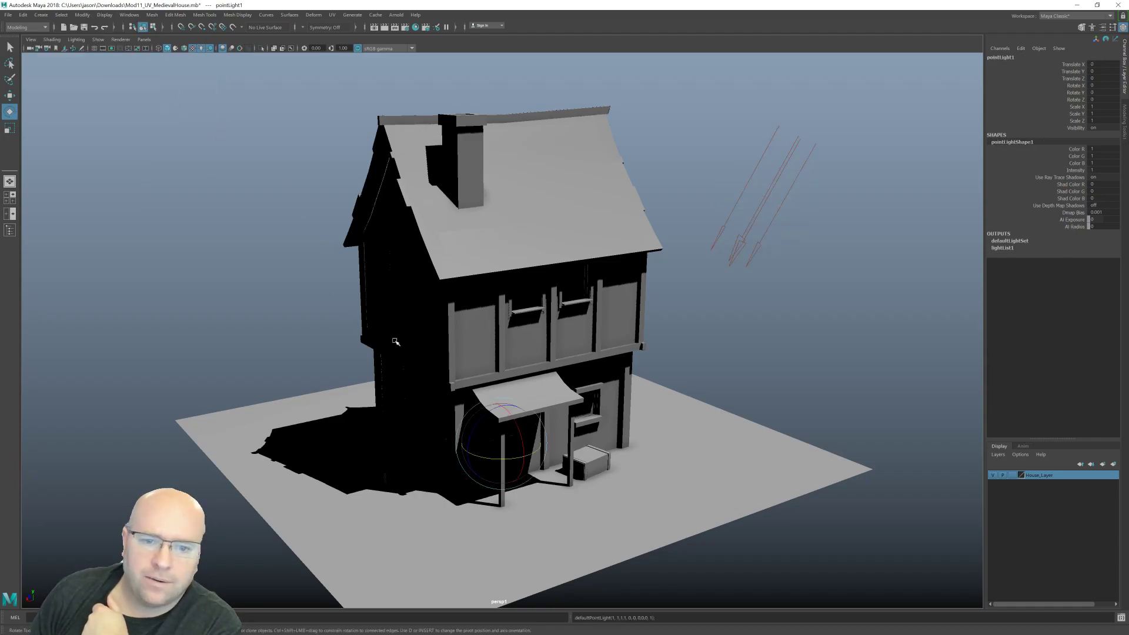
pyautogui.press('w')
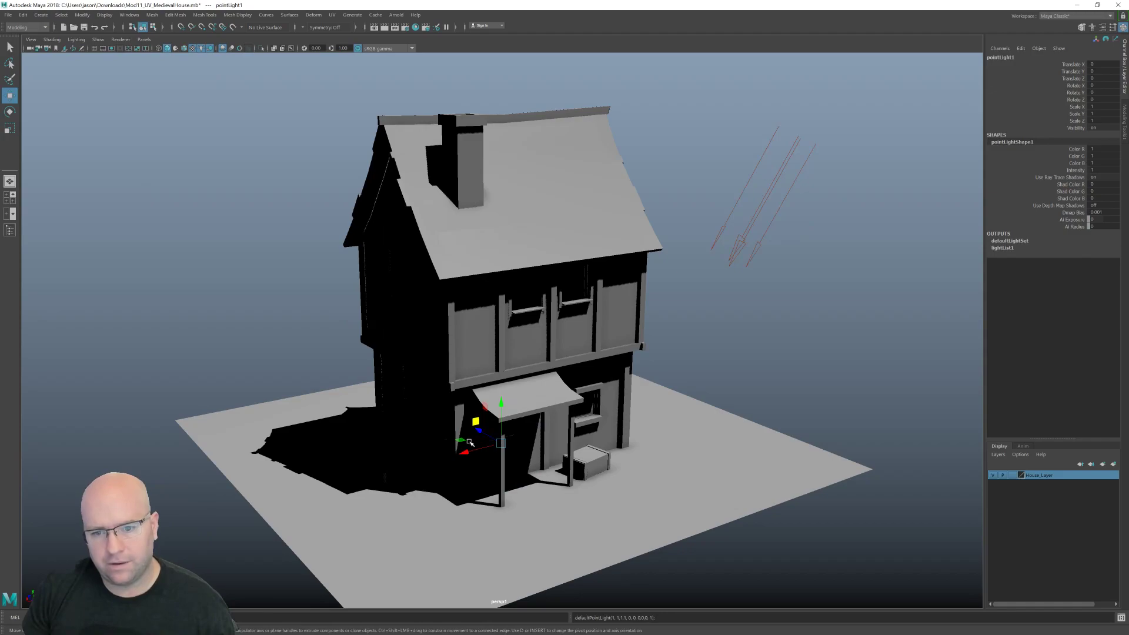
pyautogui.moveTo(460, 441); pyautogui.dragTo(331, 369)
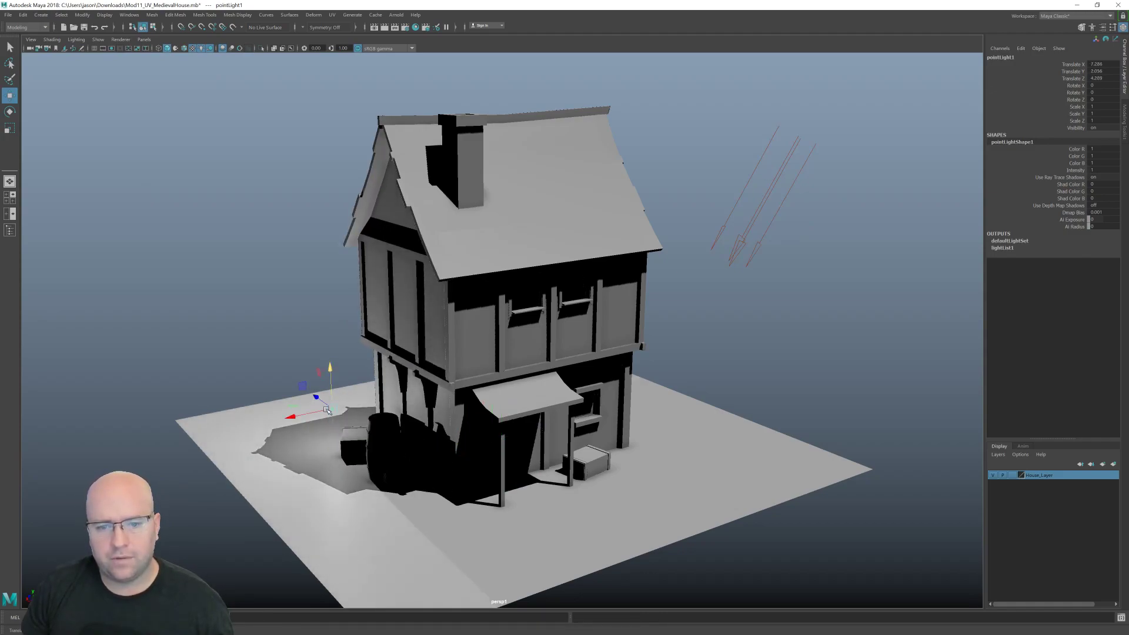
pyautogui.moveTo(303, 410); pyautogui.dragTo(257, 405)
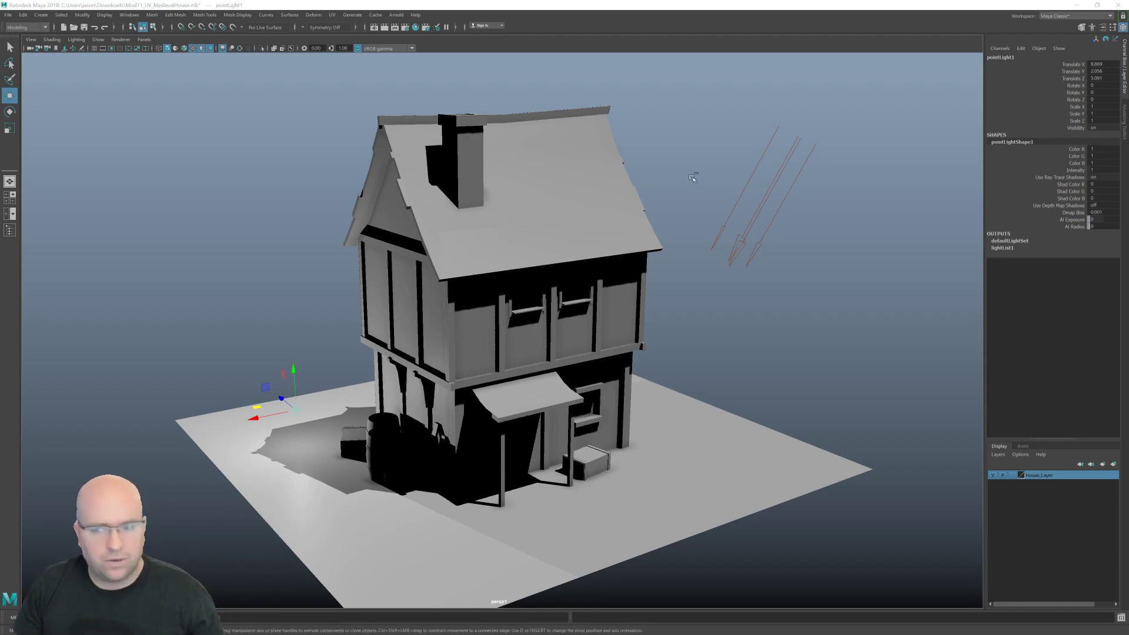
# - Open the point light's attributes and change its color to a saturated orange
pyautogui.hotkey('ctrl', 'a')
pyautogui.moveTo(927, 194); pyautogui.dragTo(841, 109)
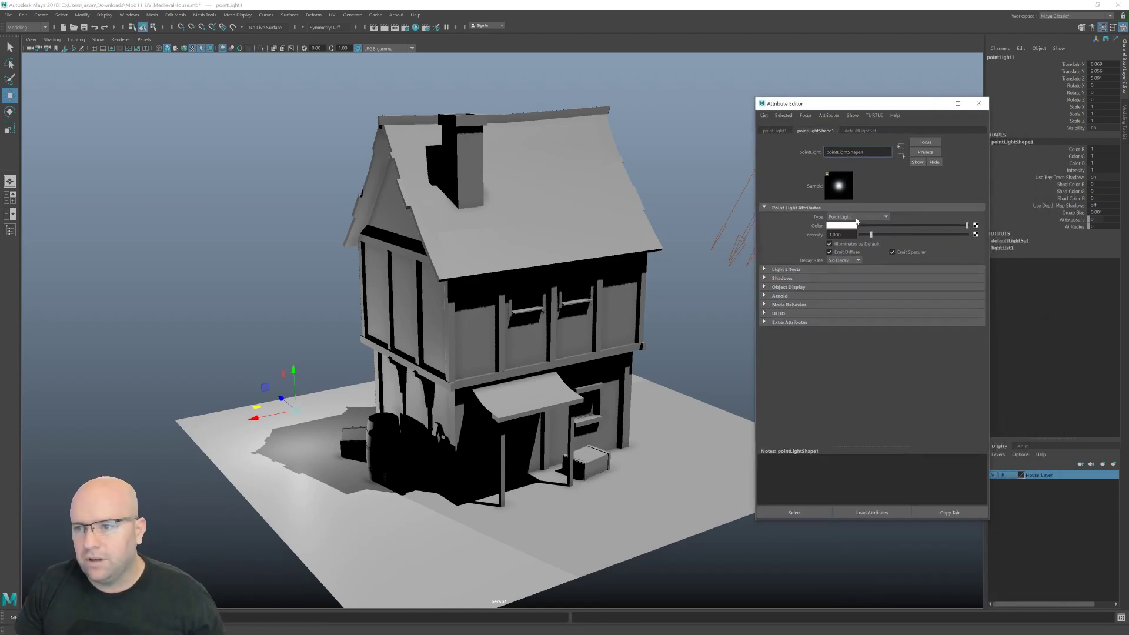
pyautogui.click(852, 226)
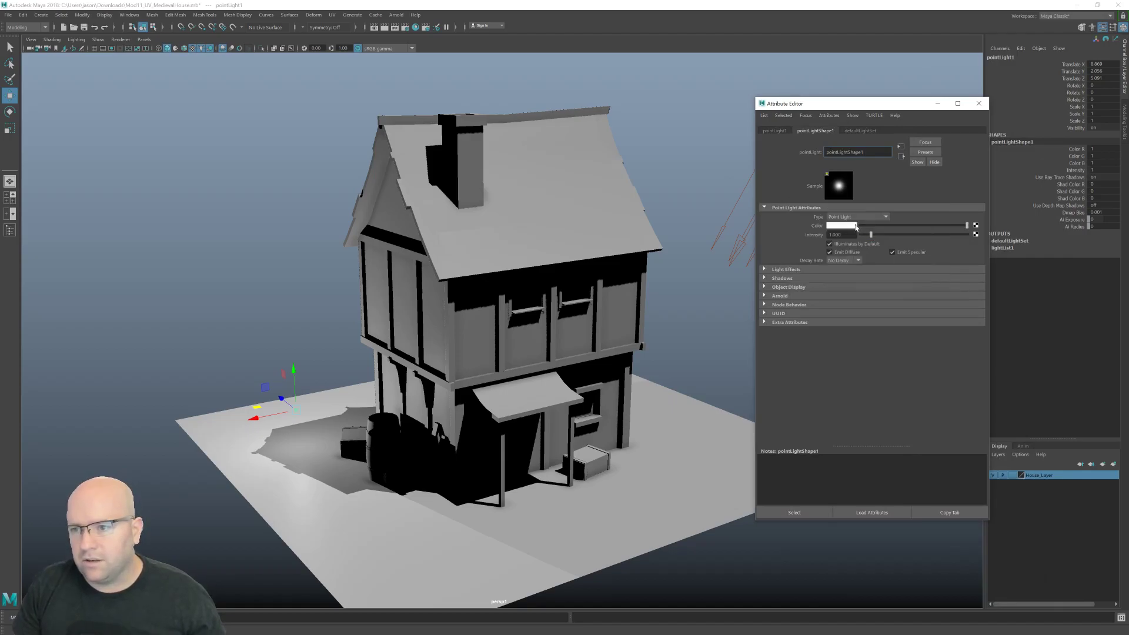
pyautogui.click(857, 227)
pyautogui.moveTo(846, 249)
pyautogui.mouseDown()
pyautogui.moveTo(896, 261)
pyautogui.moveTo(836, 250)
pyautogui.mouseUp()
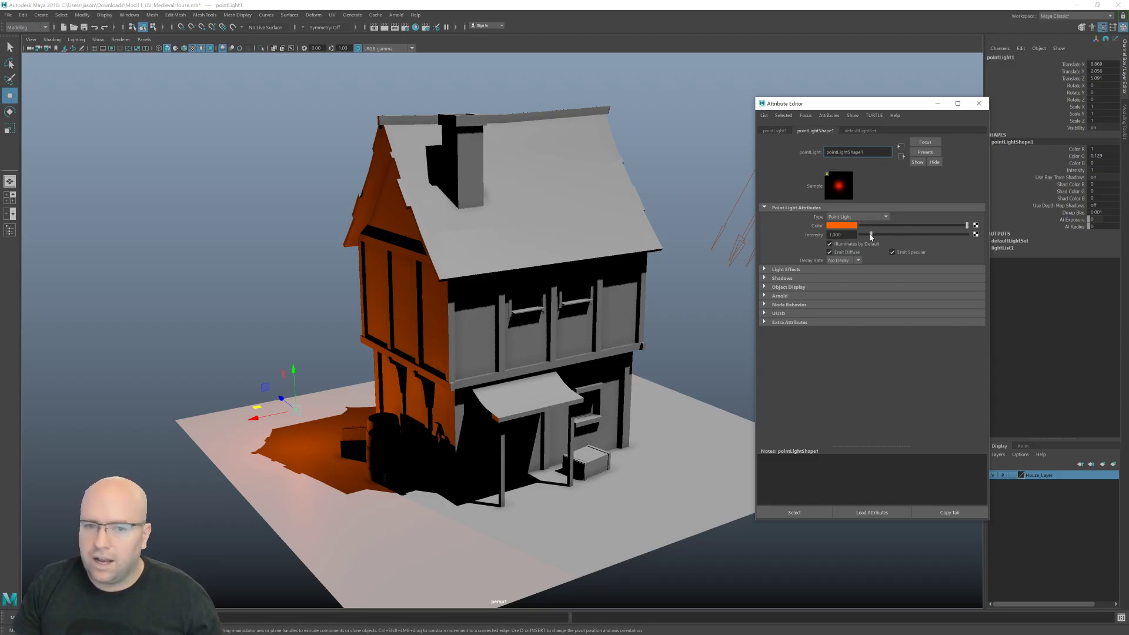
# - Set the point light's decay rate to Quadratic and raise its intensity to 1000
pyautogui.moveTo(871, 237); pyautogui.dragTo(904, 234)
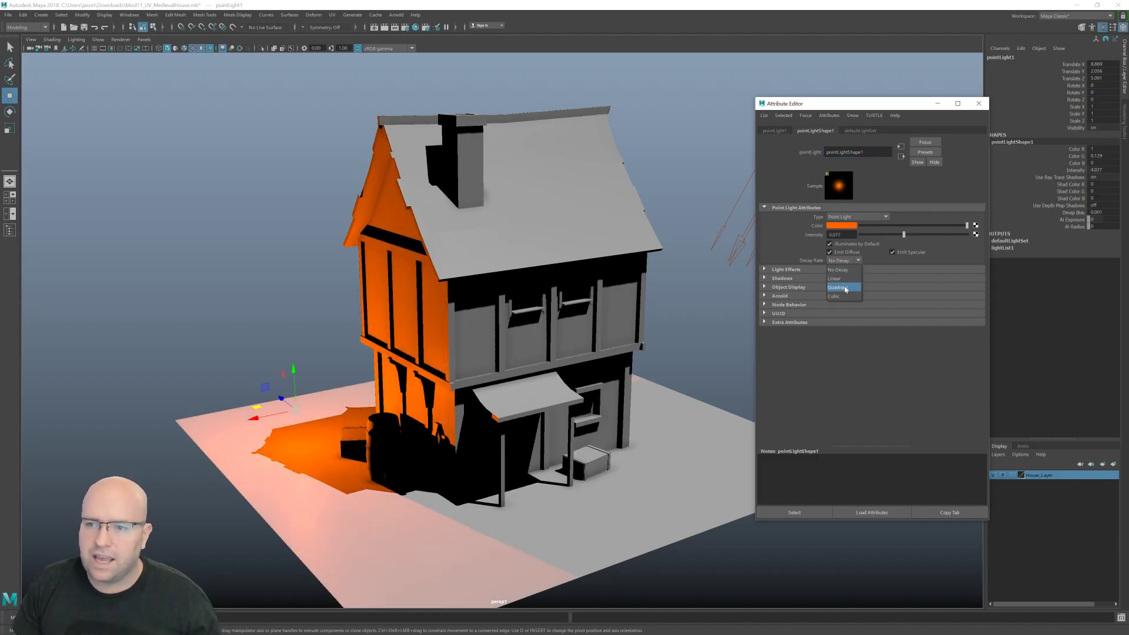
pyautogui.click(847, 287)
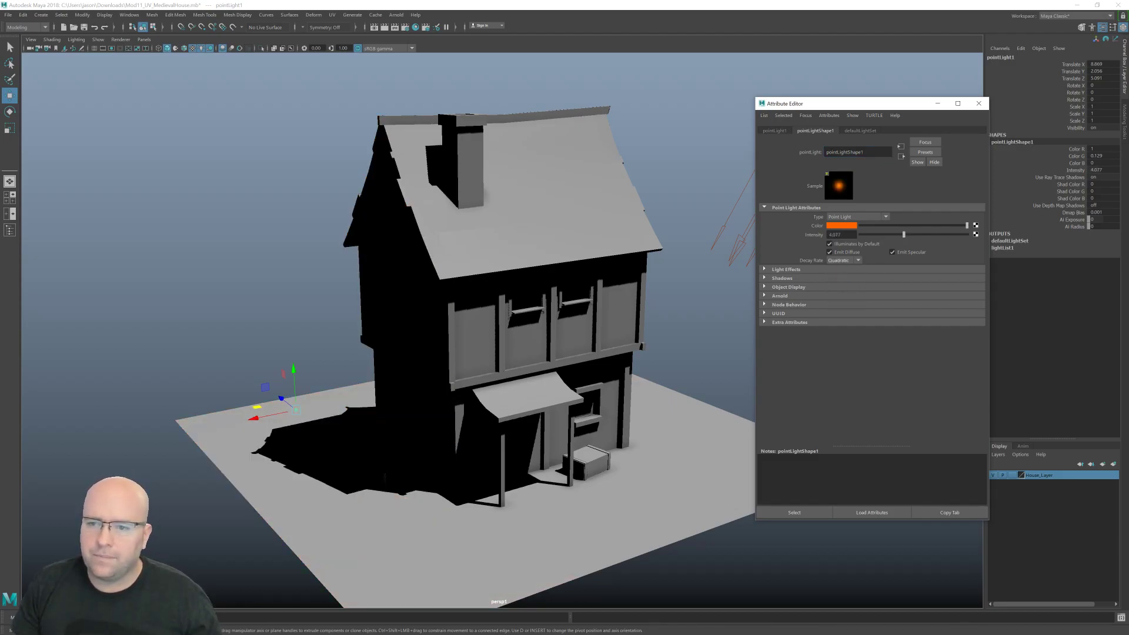
pyautogui.moveTo(913, 240); pyautogui.dragTo(965, 259)
pyautogui.doubleClick(840, 234)
pyautogui.write('100')
pyautogui.press('Return')
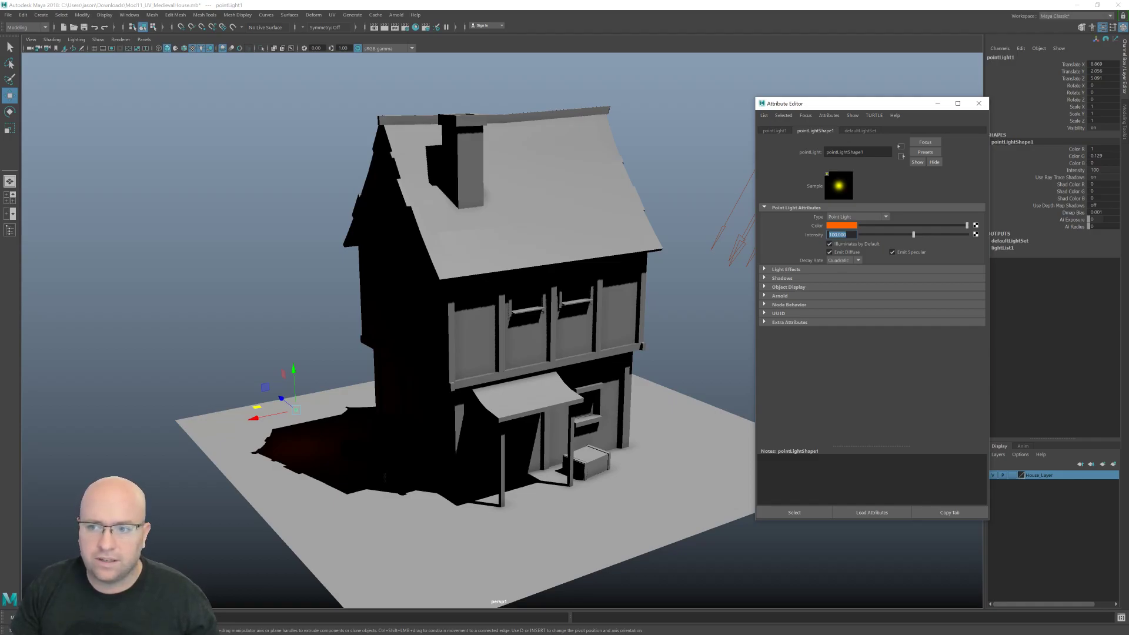
pyautogui.write('1000')
pyautogui.press('Return')
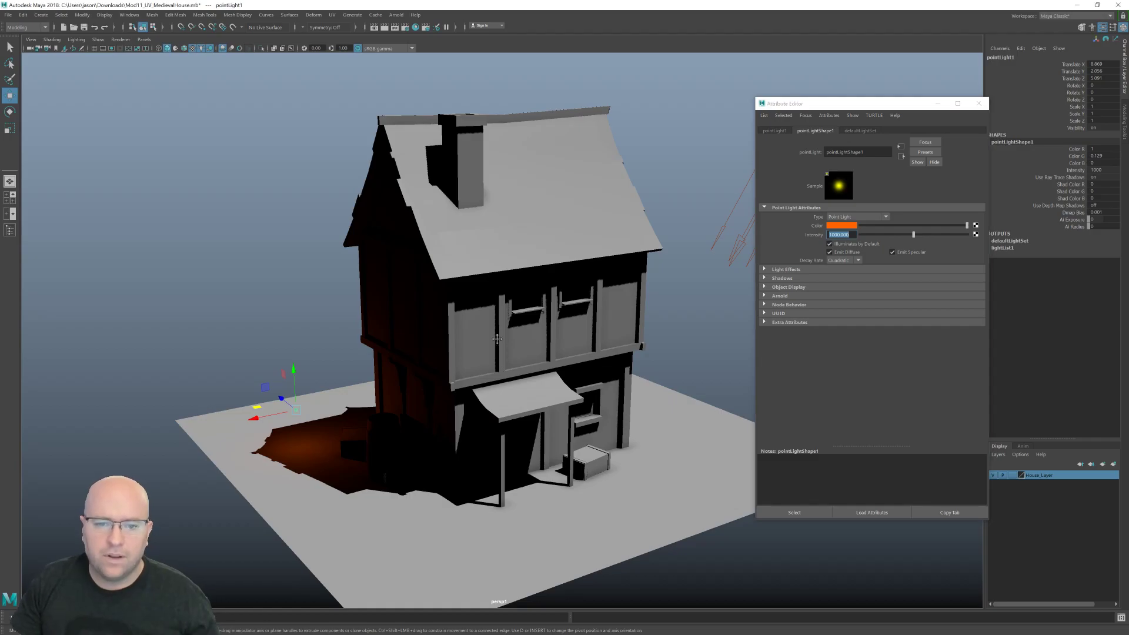
# - Try the Linear decay rate on the point light for comparison and return it to Quadratic
pyautogui.keyDown('alt'); pyautogui.moveTo(498, 341); pyautogui.dragTo(491, 355, button='middle'); pyautogui.keyUp('alt')
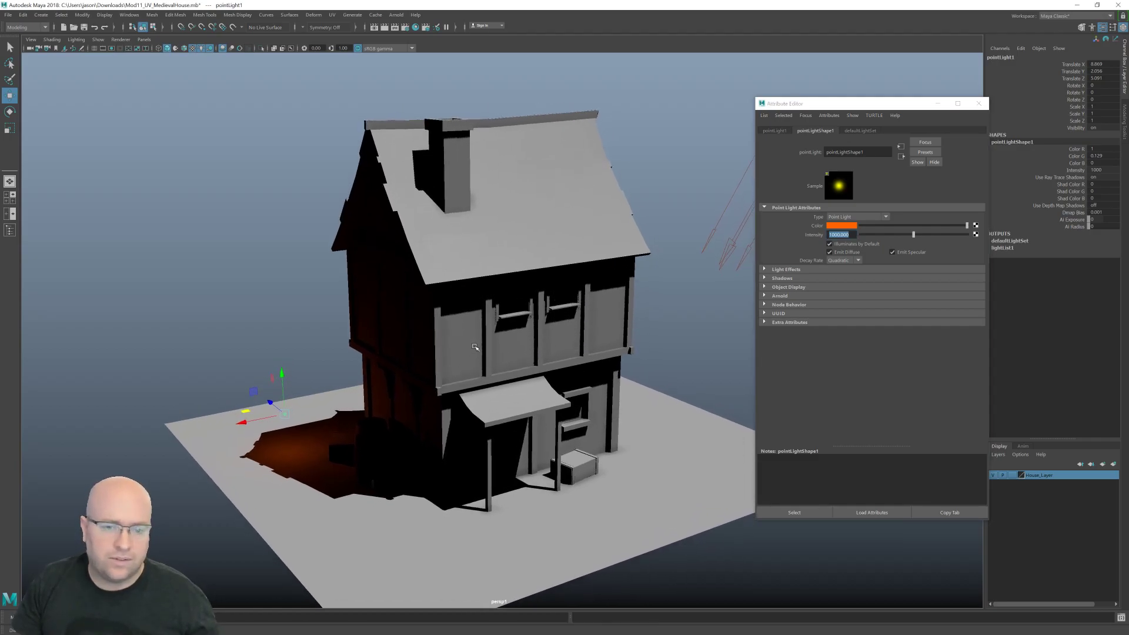
pyautogui.scroll(4, 456, 360)
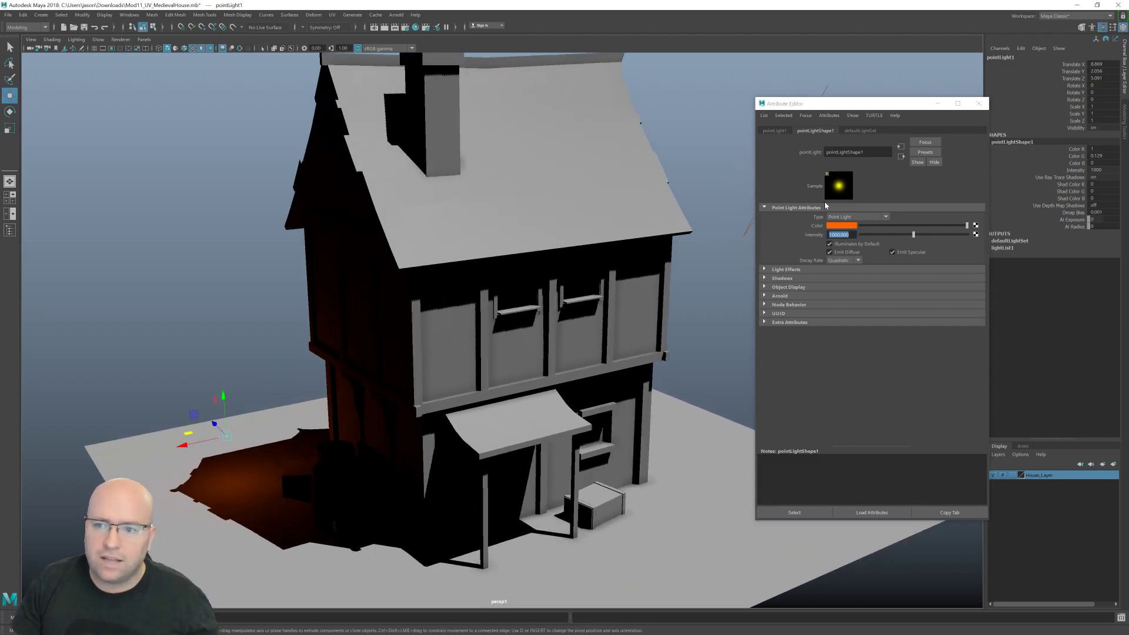
pyautogui.click(843, 260)
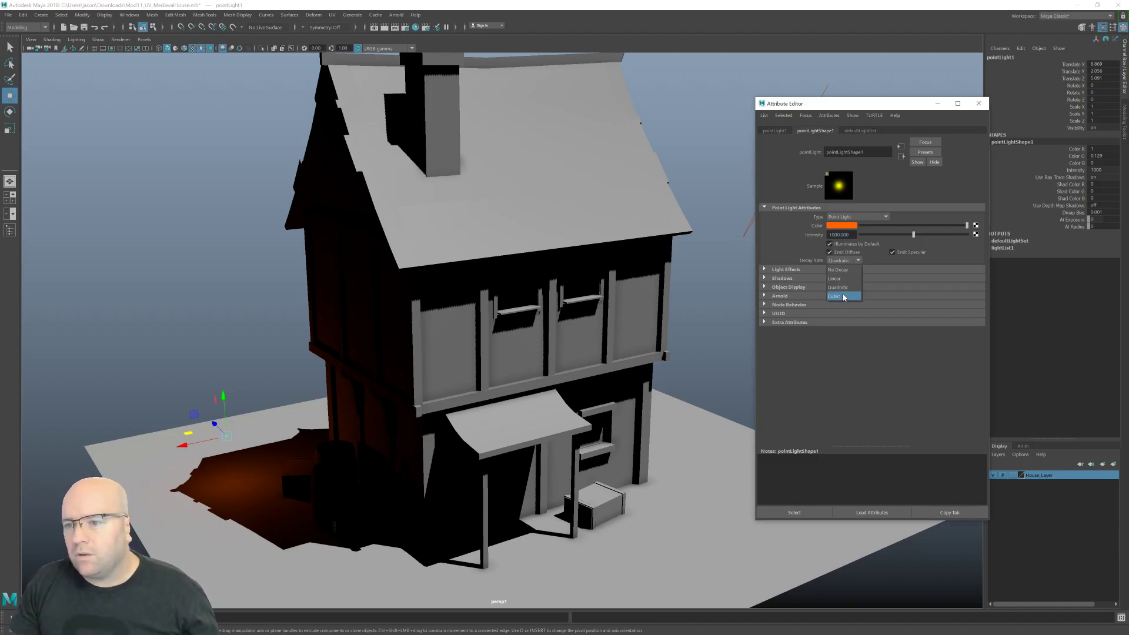
pyautogui.click(798, 254)
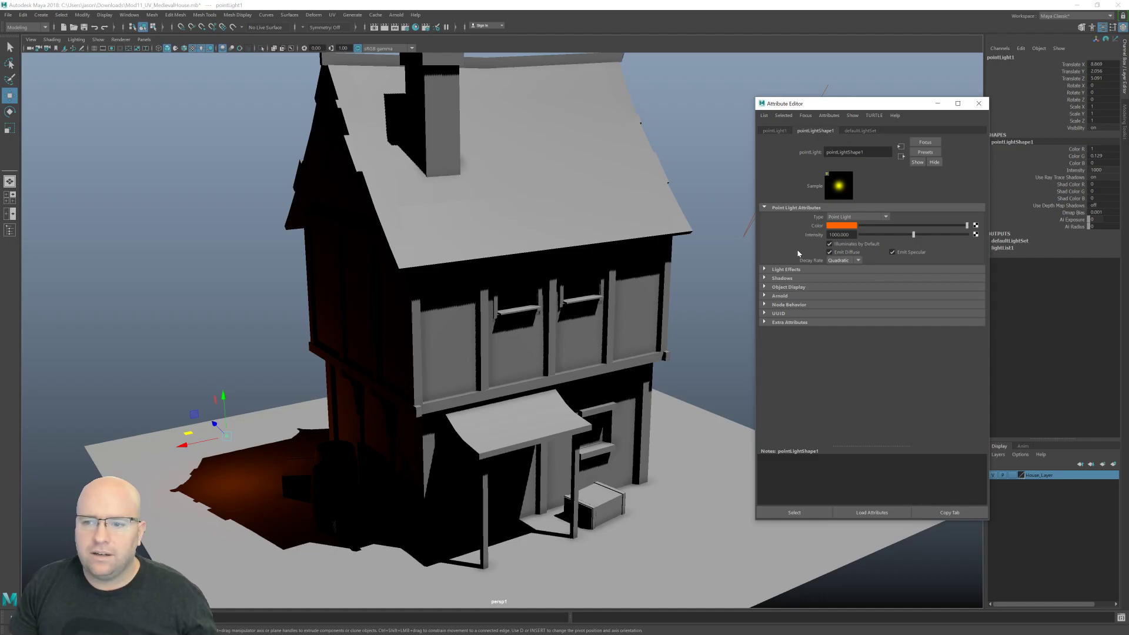
pyautogui.click(855, 261)
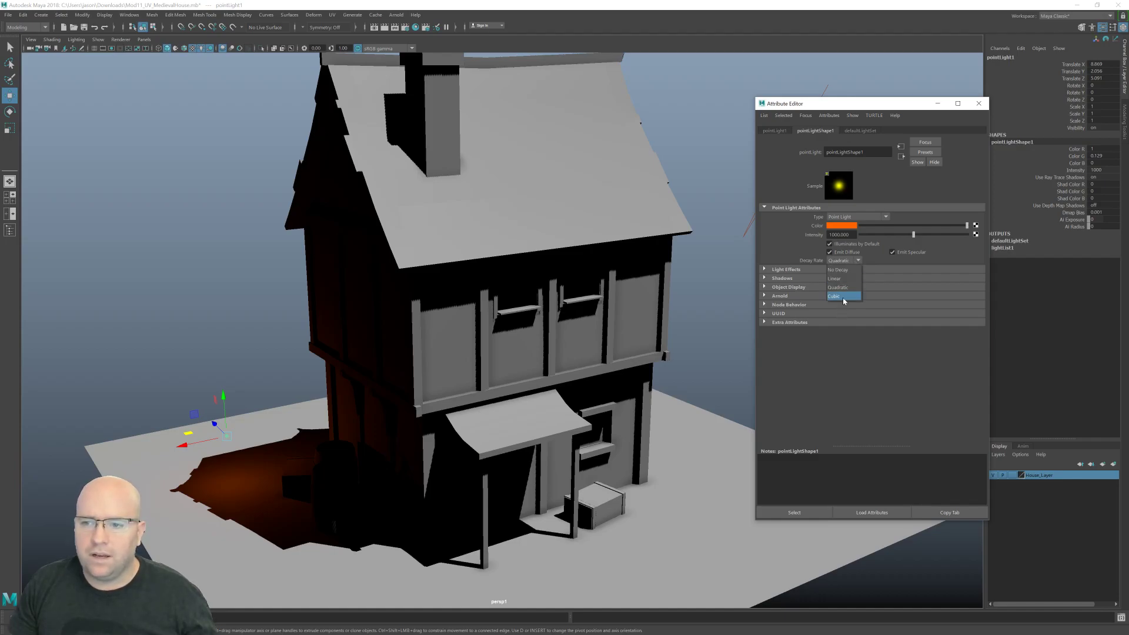
pyautogui.click(795, 259)
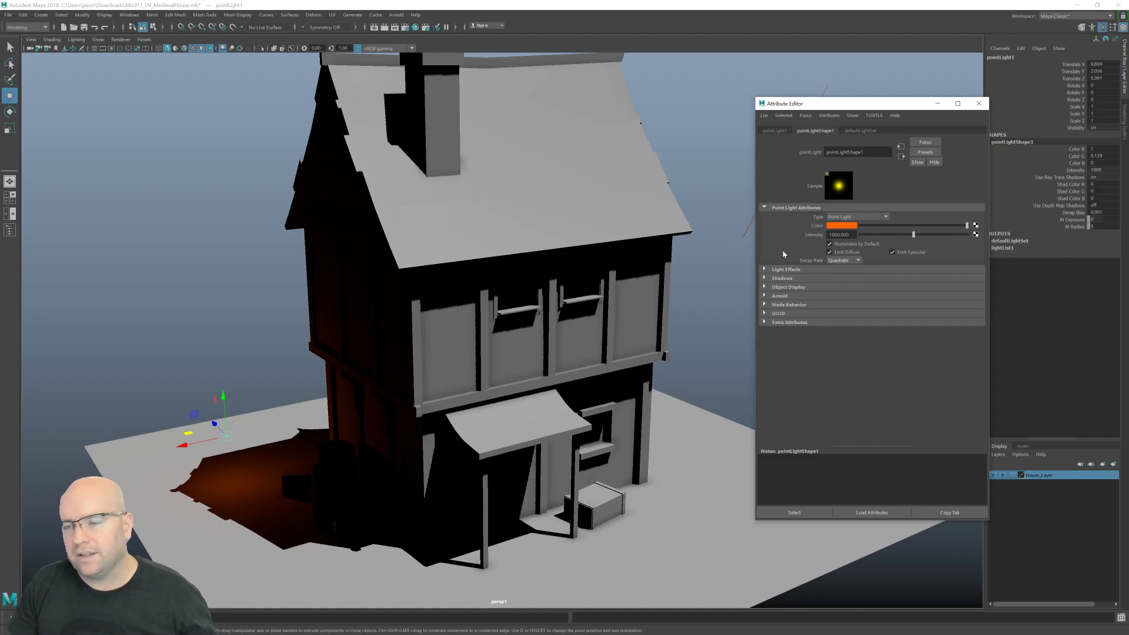
pyautogui.click(840, 260)
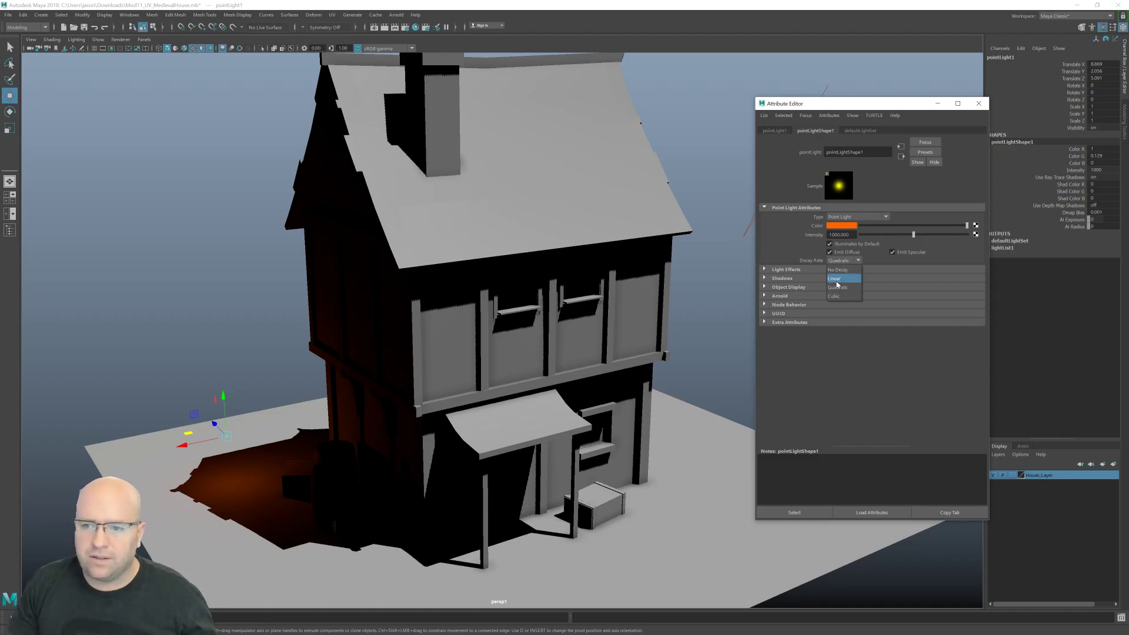
pyautogui.click(838, 276)
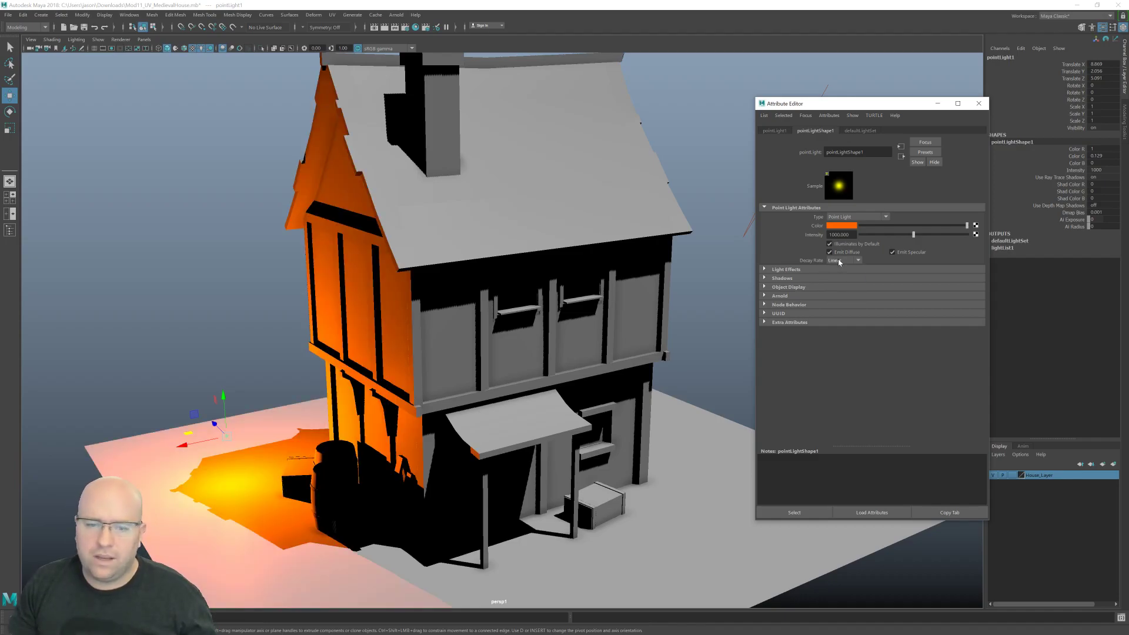
pyautogui.click(839, 262)
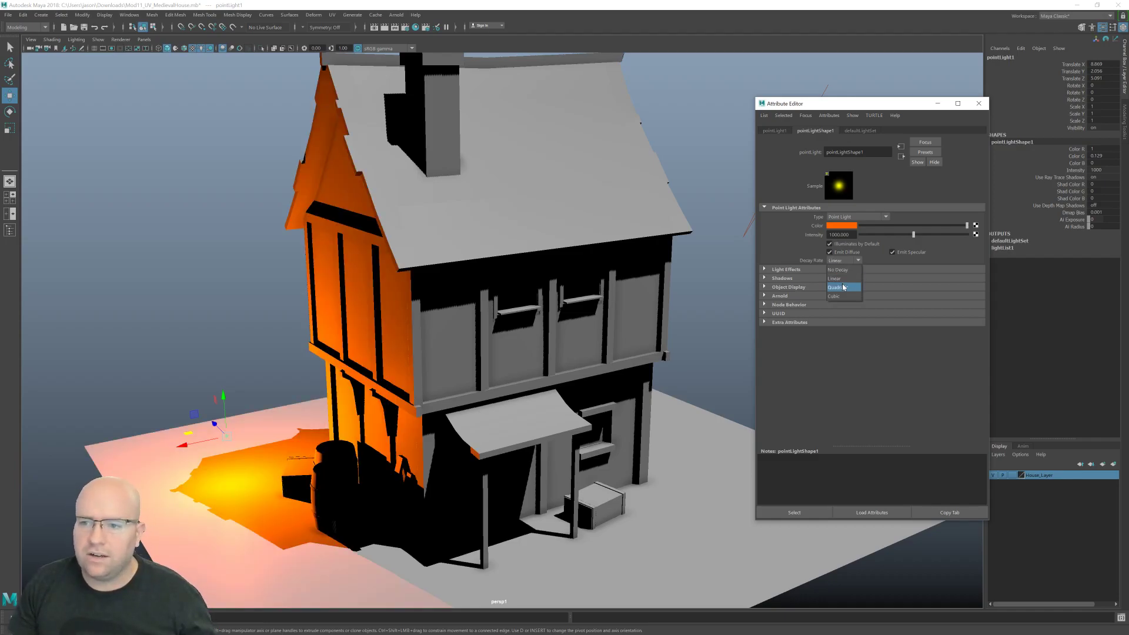
pyautogui.click(844, 288)
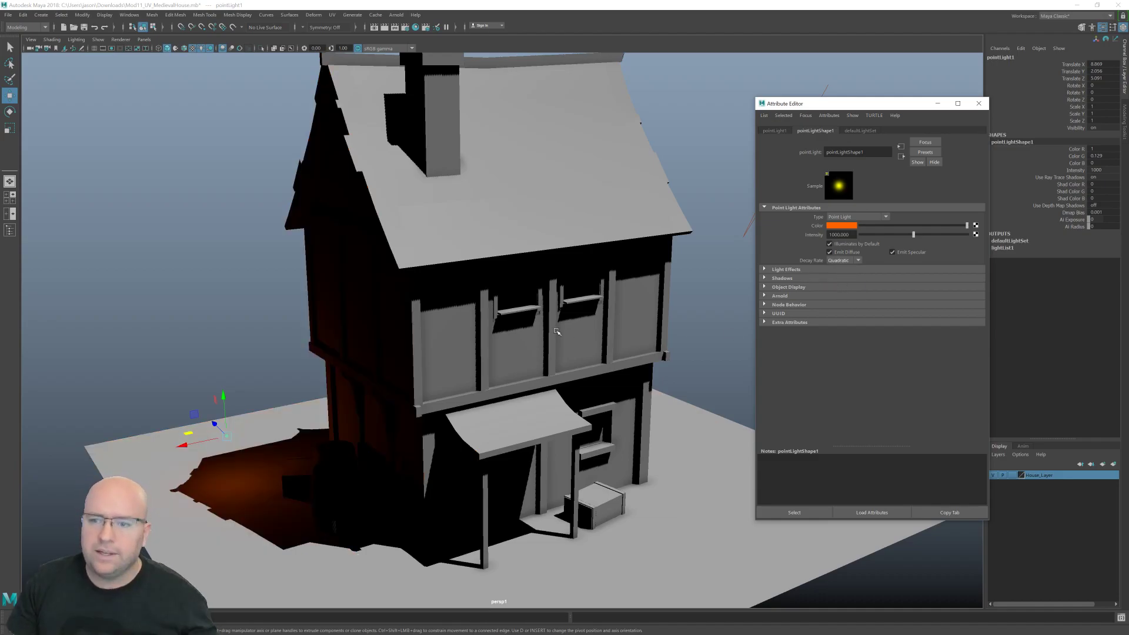
# - Lower the point light closer to the ground, at about X 8.4, Y 1.3, Z 5.1, and examine its glow around the house
pyautogui.moveTo(197, 442); pyautogui.dragTo(386, 437)
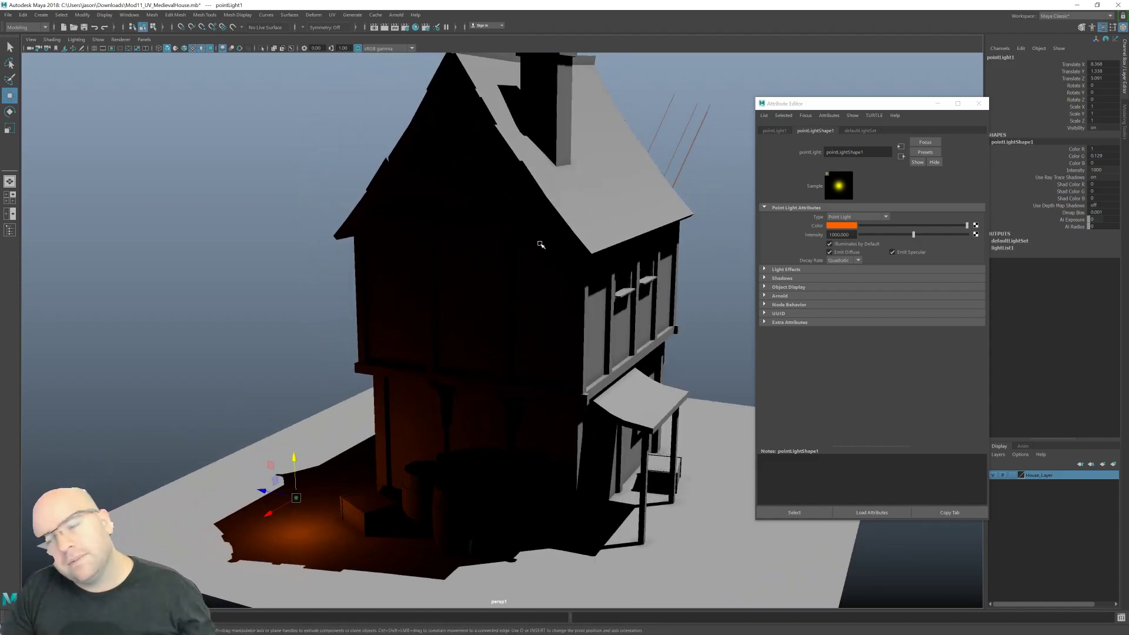
pyautogui.keyDown('alt'); pyautogui.moveTo(523, 290); pyautogui.dragTo(529, 341); pyautogui.keyUp('alt')
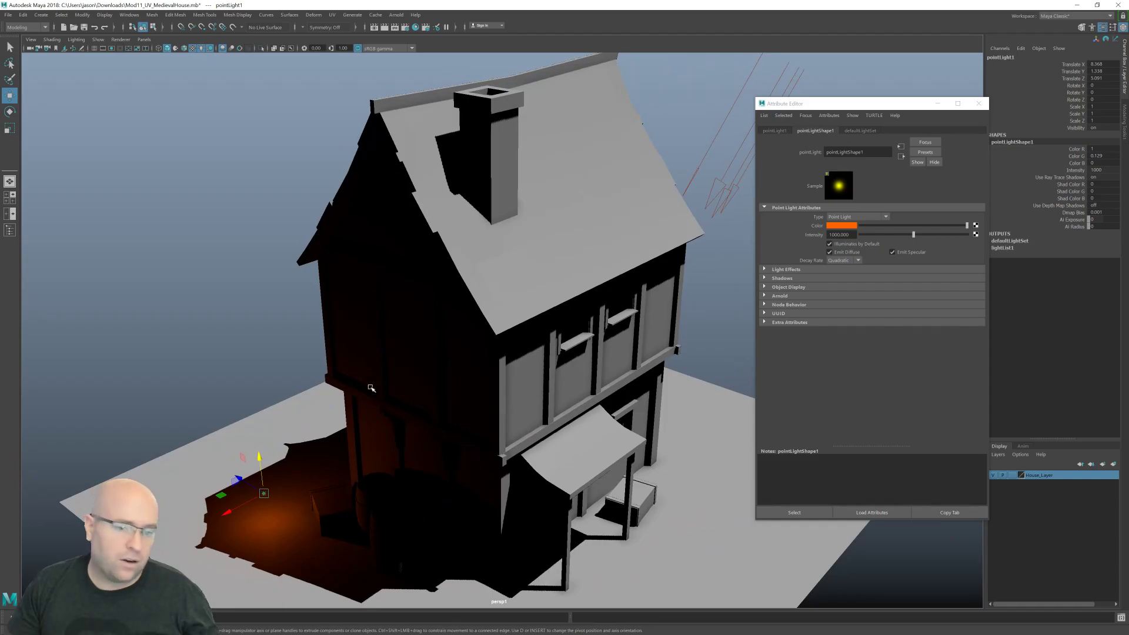
pyautogui.keyDown('alt'); pyautogui.moveTo(387, 320); pyautogui.dragTo(460, 351); pyautogui.keyUp('alt')
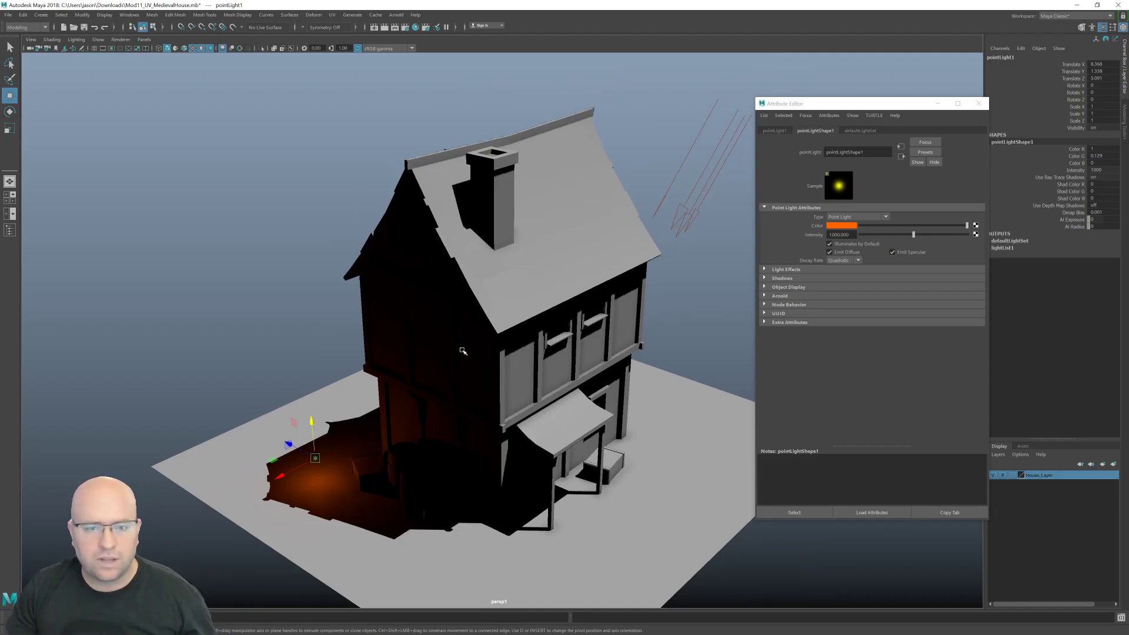
pyautogui.scroll(3, 469, 373)
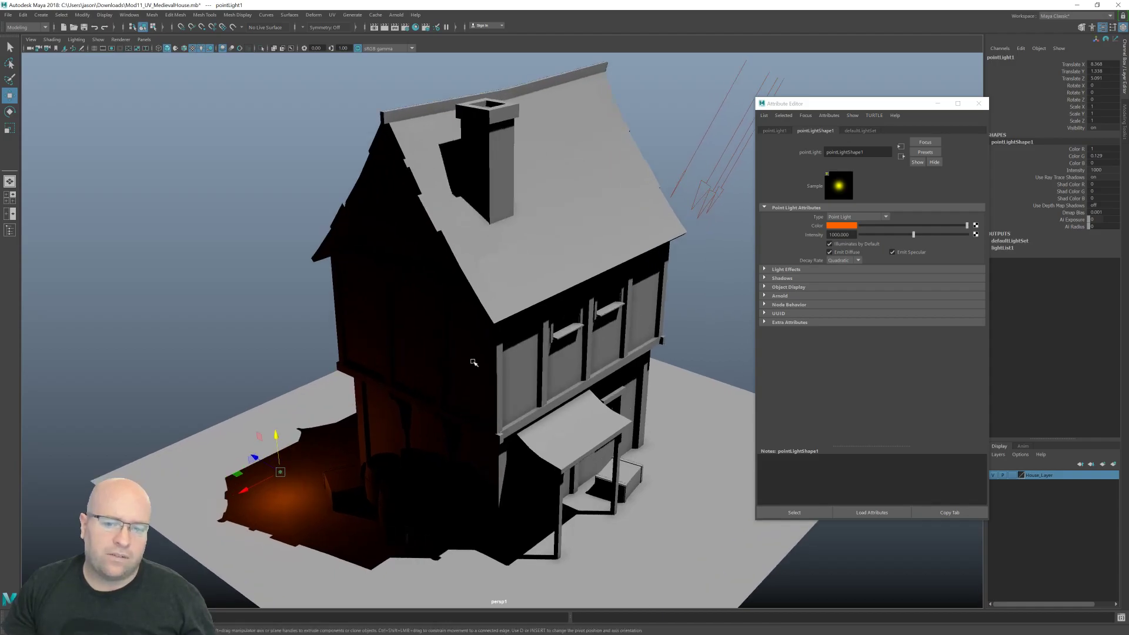
pyautogui.keyDown('alt'); pyautogui.moveTo(419, 350); pyautogui.dragTo(431, 346); pyautogui.keyUp('alt')
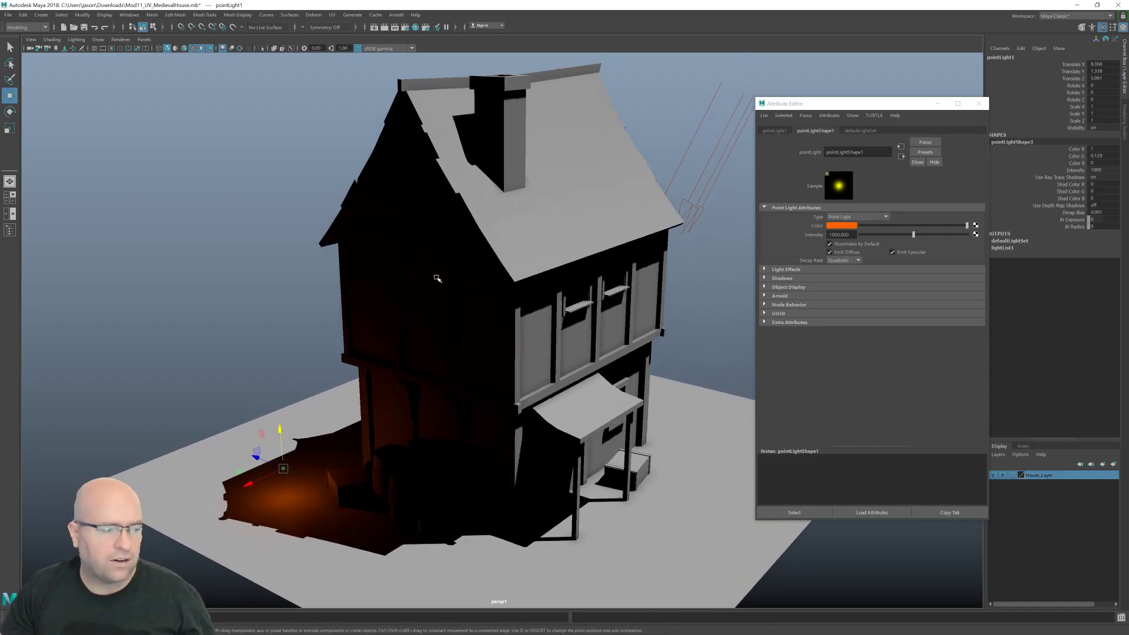
pyautogui.keyDown('alt'); pyautogui.moveTo(463, 281); pyautogui.dragTo(462, 302); pyautogui.keyUp('alt')
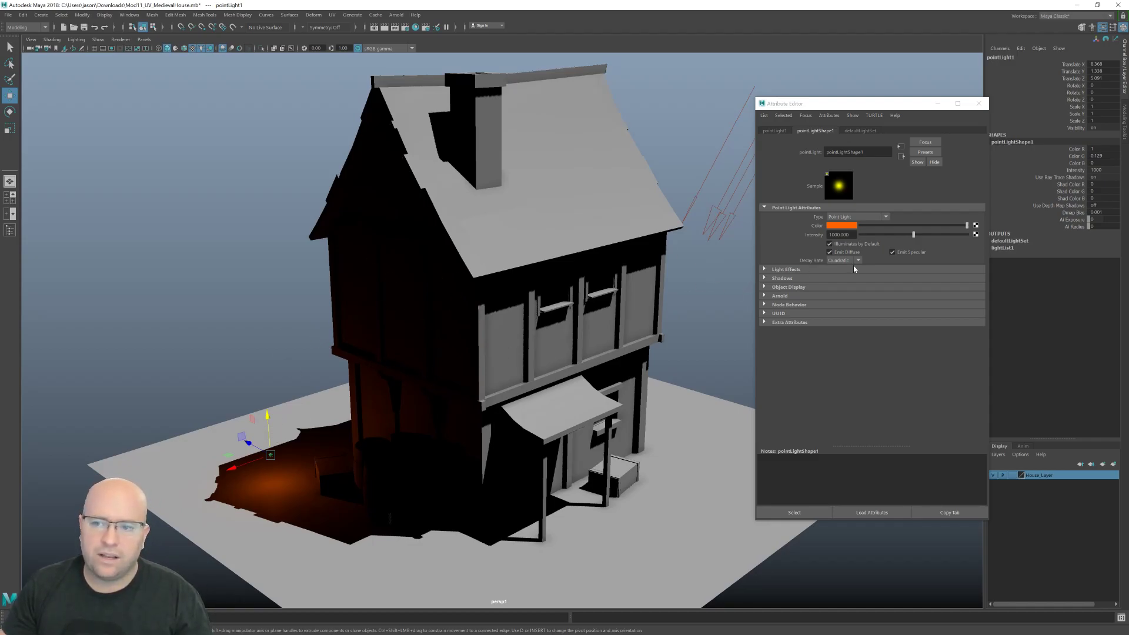
# - Raise the point light's intensity to 2000 and try a duplicate of it higher up beside the house's side wall
pyautogui.moveTo(915, 232); pyautogui.dragTo(976, 237)
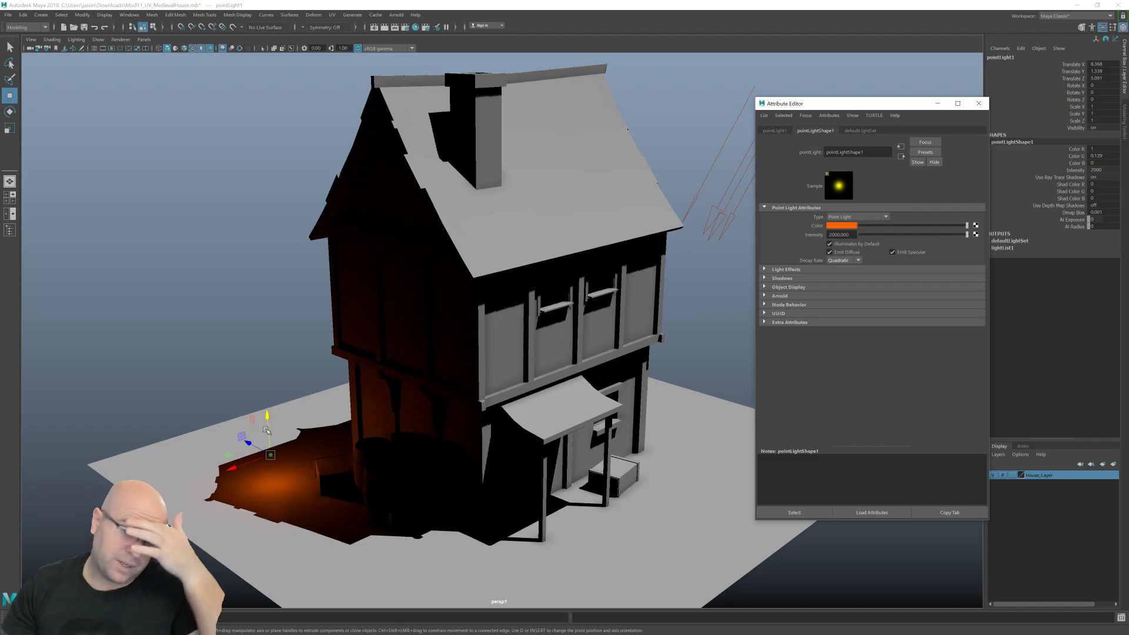
pyautogui.moveTo(249, 442); pyautogui.dragTo(413, 318)
pyautogui.hotkey('ctrl', 'd')
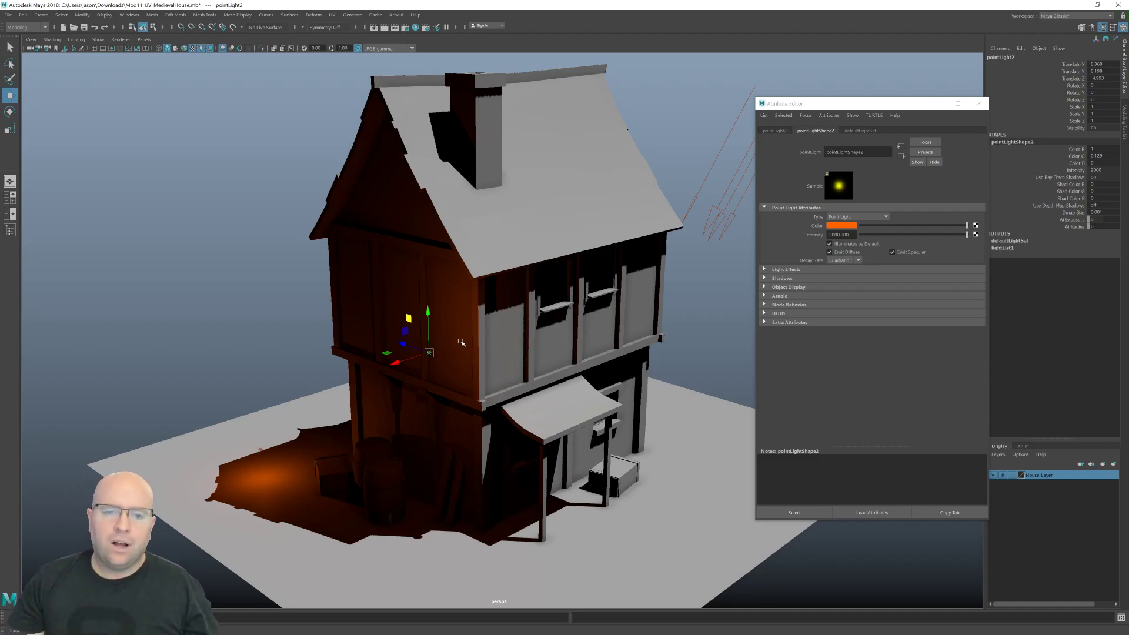
# - Delete both orange point lights from the scene, leaving only the directional light
pyautogui.click(447, 356)
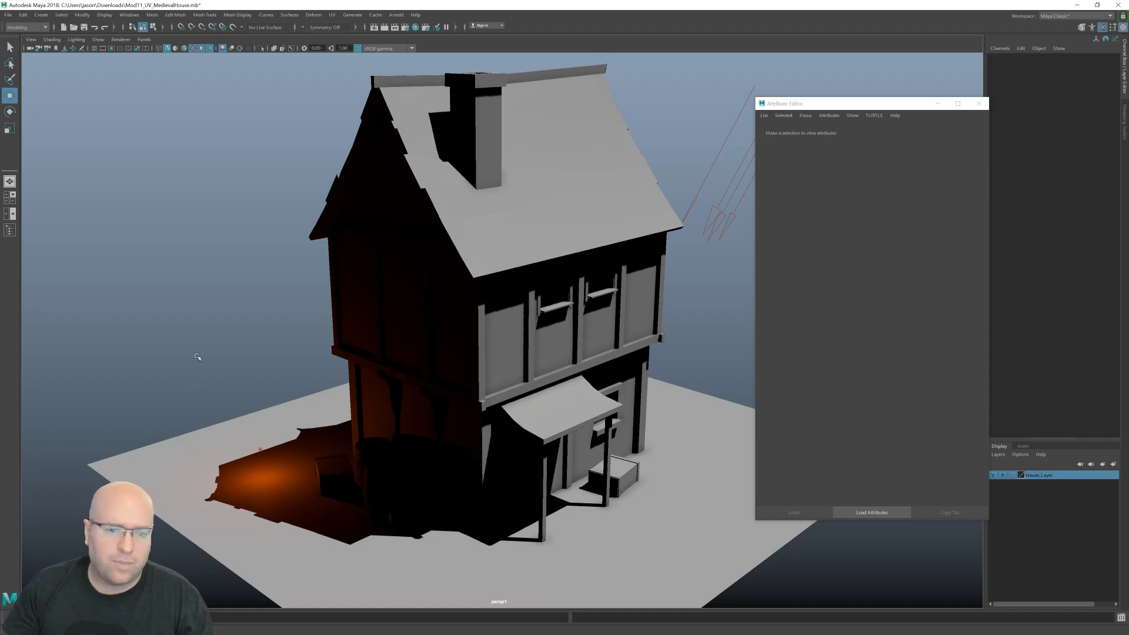
pyautogui.click(262, 448)
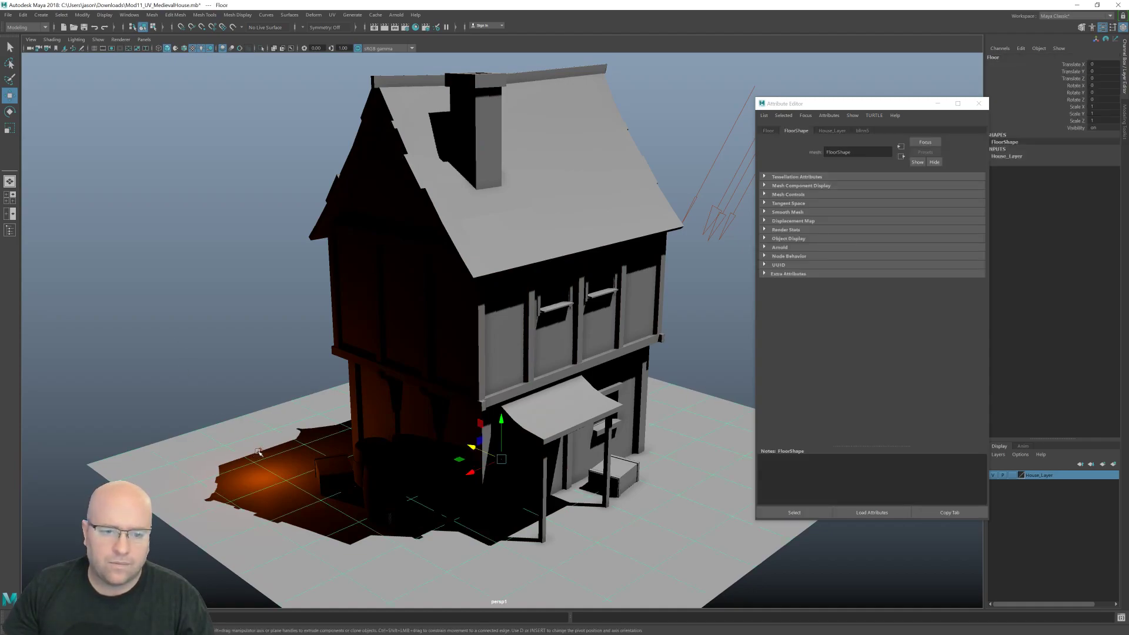
pyautogui.click(260, 449)
pyautogui.press('Delete')
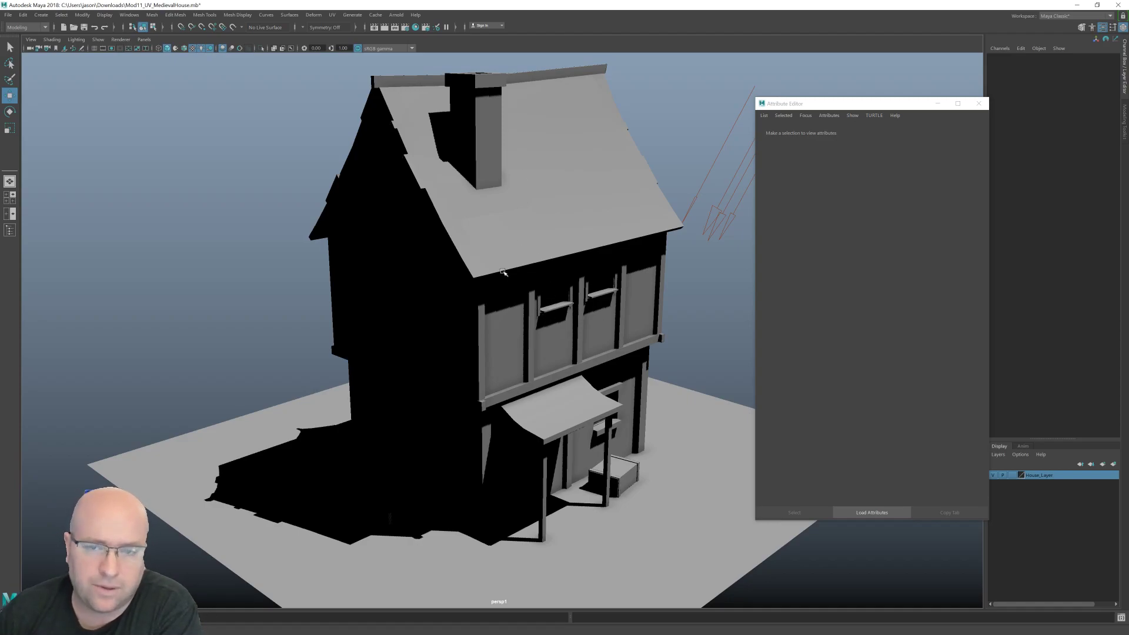
# - Look through the Plug-in Manager list to check whether the Arnold plug-in mtoa.mll is loaded, and close it
pyautogui.click(129, 13)
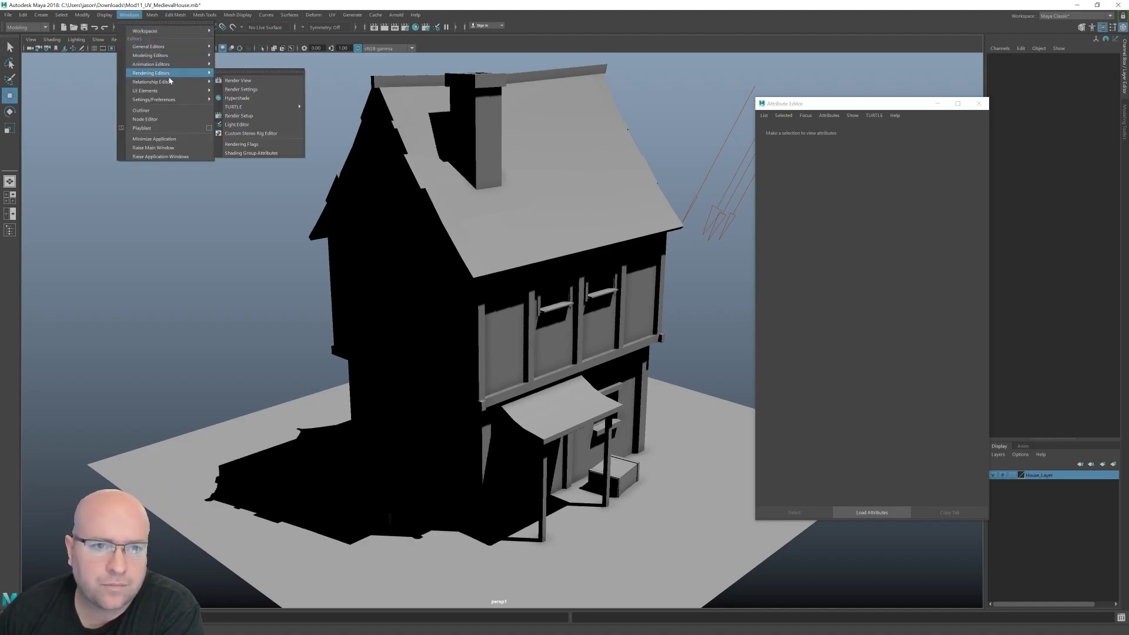
pyautogui.moveTo(180, 101)
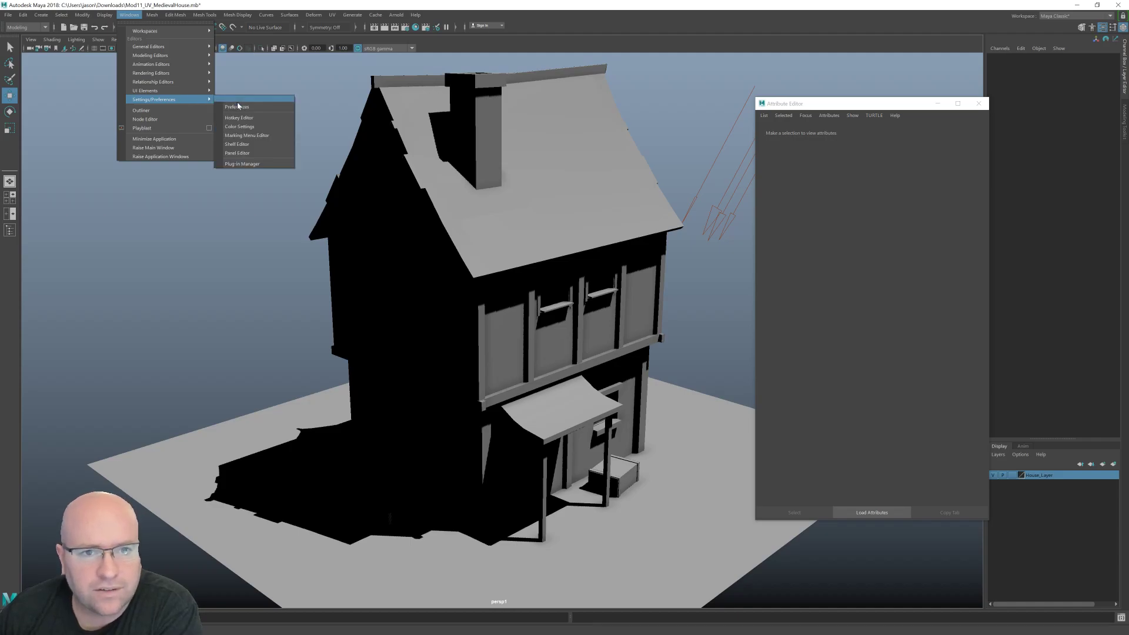
pyautogui.click(247, 165)
pyautogui.moveTo(394, 3); pyautogui.dragTo(399, 60)
pyautogui.scroll(-3, 441, 246)
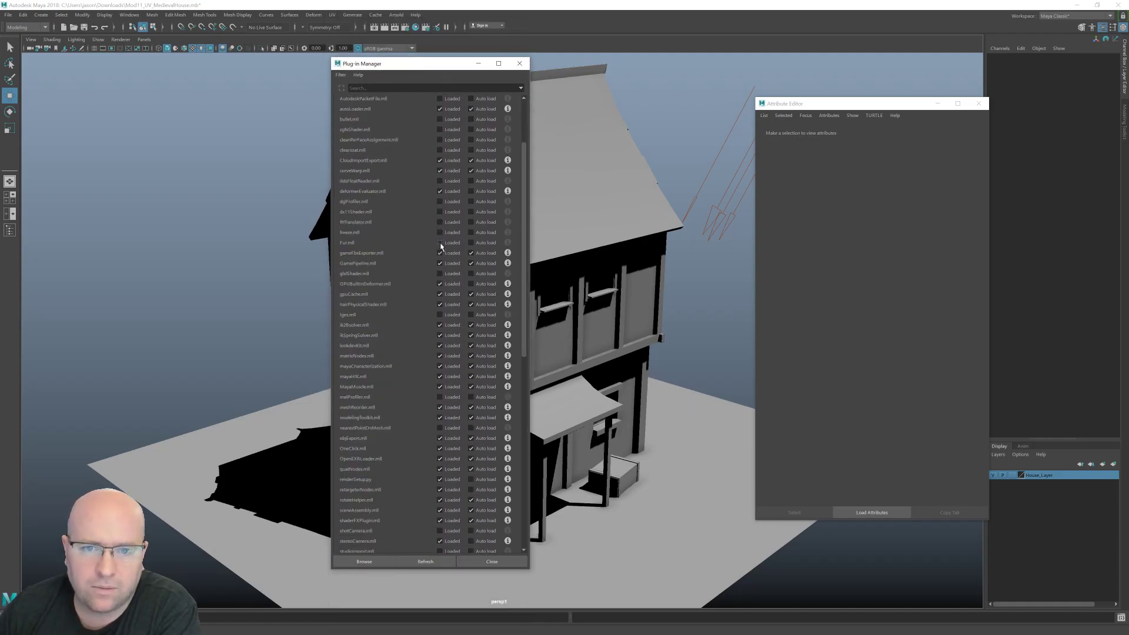
pyautogui.scroll(-1, 441, 246)
pyautogui.scroll(-1, 525, 280)
pyautogui.moveTo(525, 280); pyautogui.dragTo(510, 444)
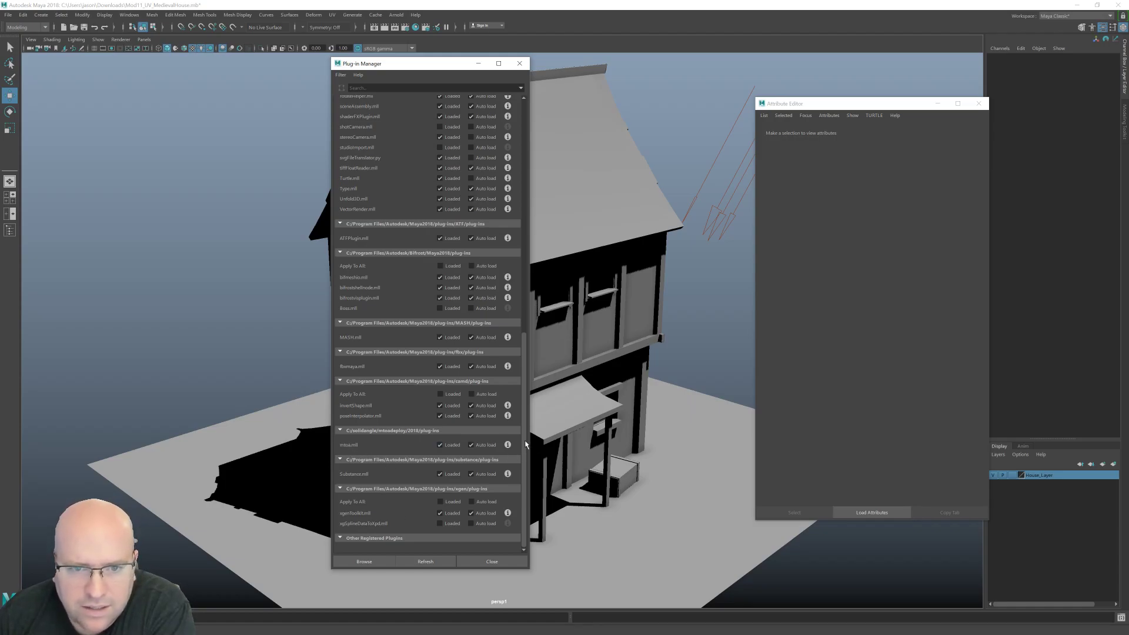
pyautogui.scroll(3, 412, 352)
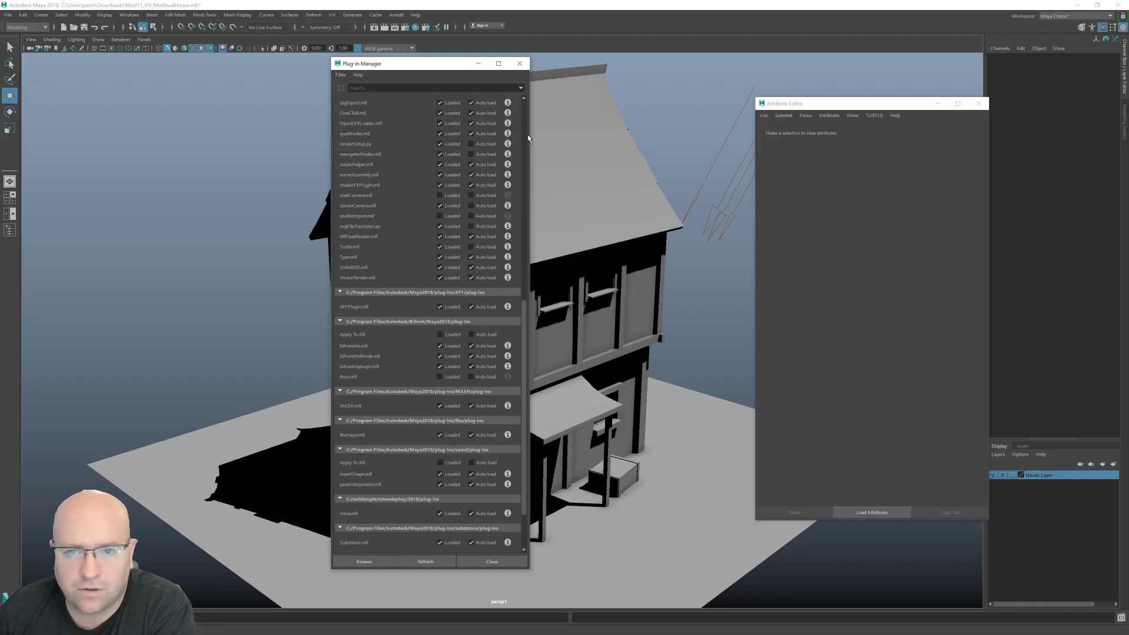
pyautogui.click(519, 63)
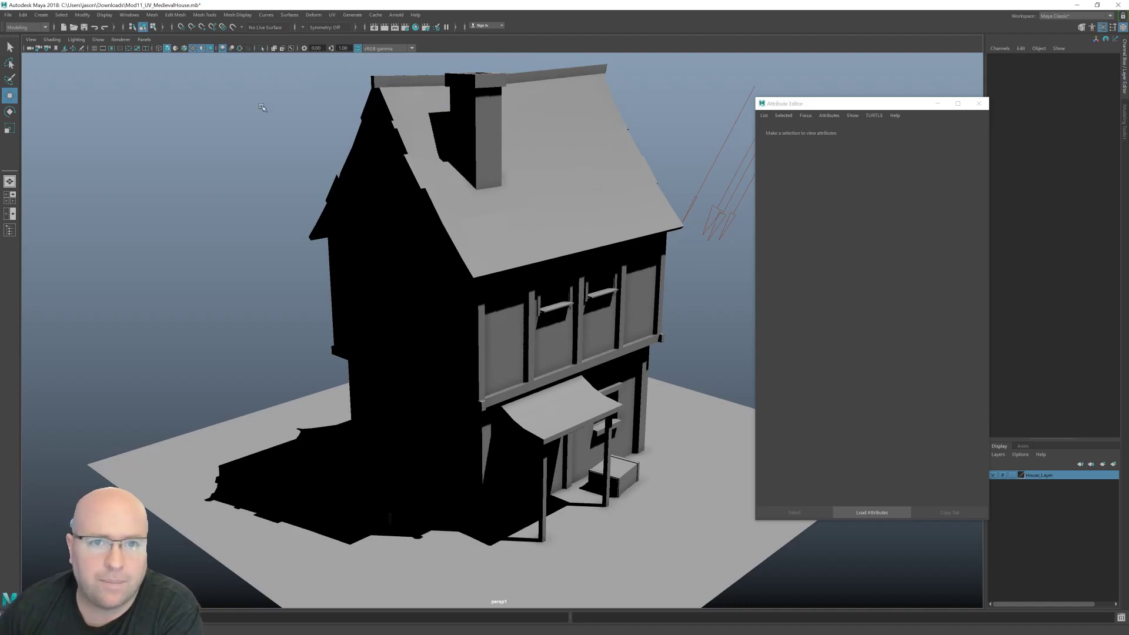
# - Open the Render Settings window, place it higher and enlarge it to show more of the common options
pyautogui.click(426, 29)
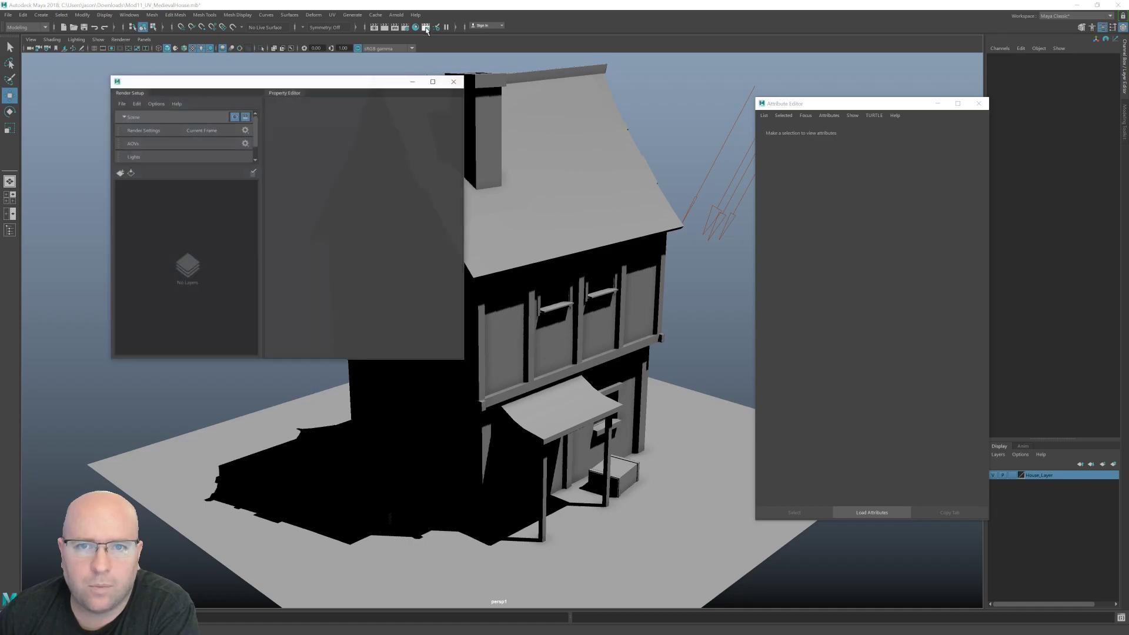
pyautogui.click(454, 81)
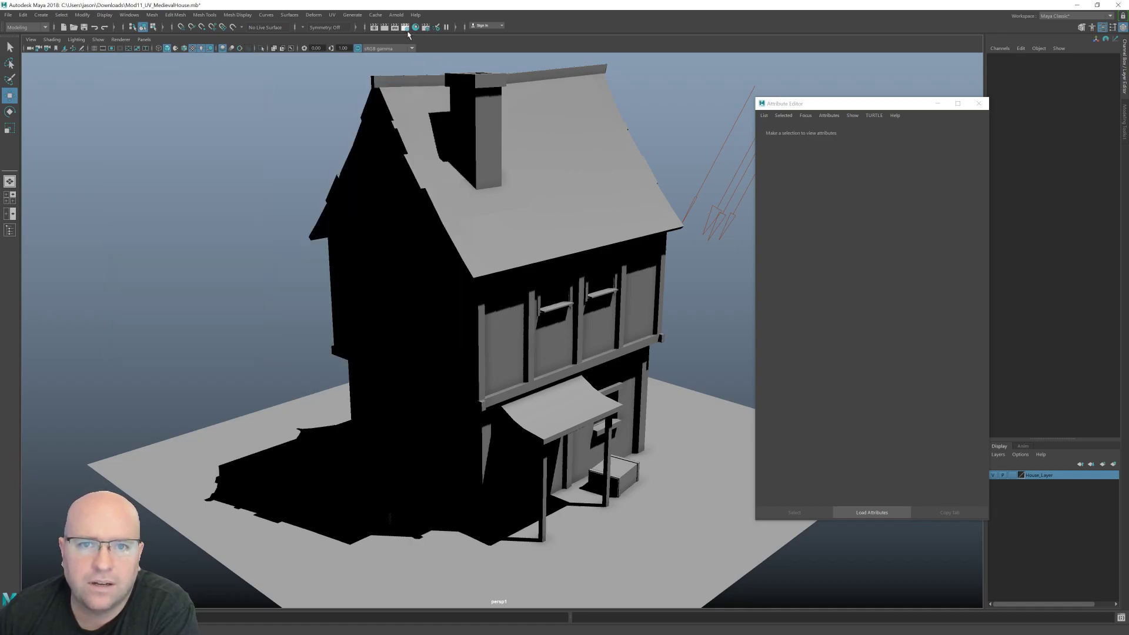
pyautogui.click(405, 28)
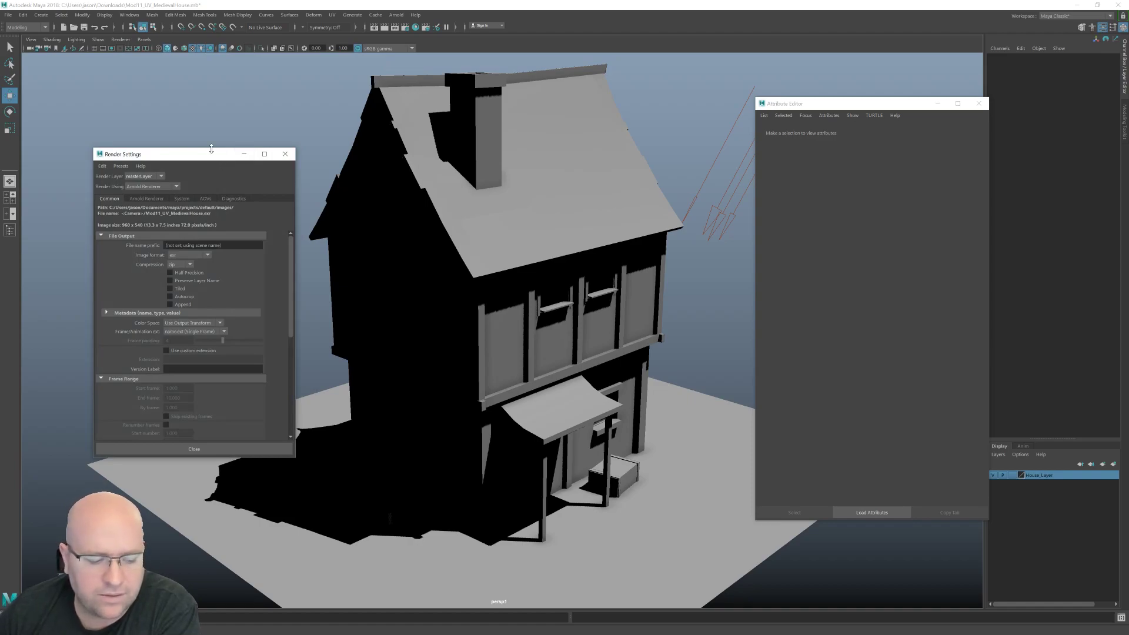
pyautogui.moveTo(183, 158); pyautogui.dragTo(182, 93)
pyautogui.moveTo(177, 392); pyautogui.dragTo(187, 474)
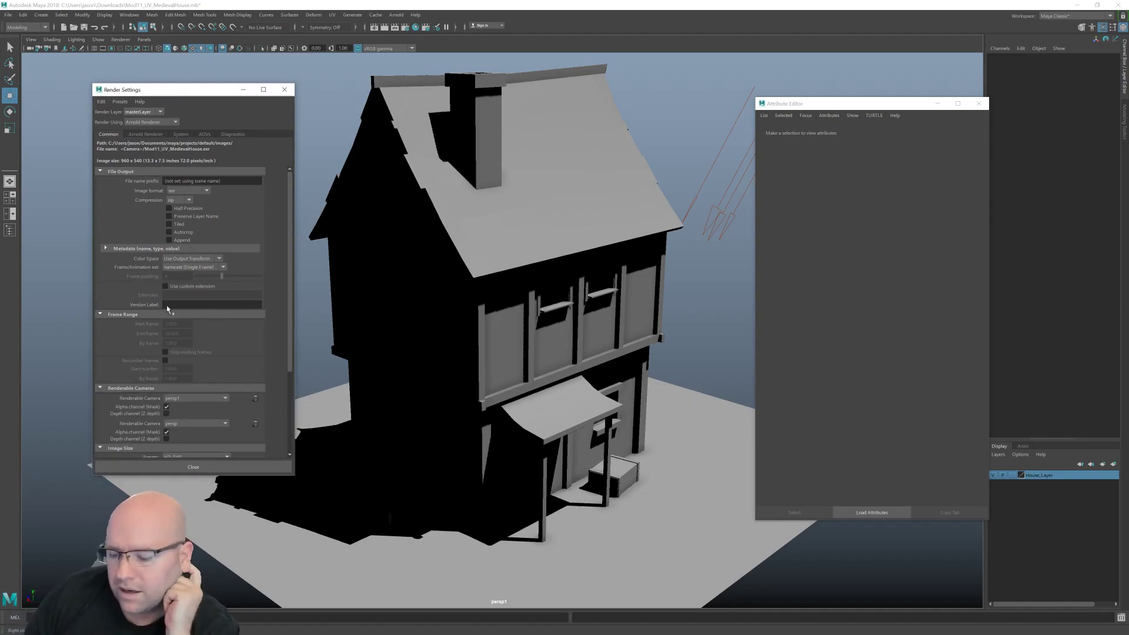
# - Set the render output's image format to png and remove the persp camera from the renderable cameras
pyautogui.click(185, 193)
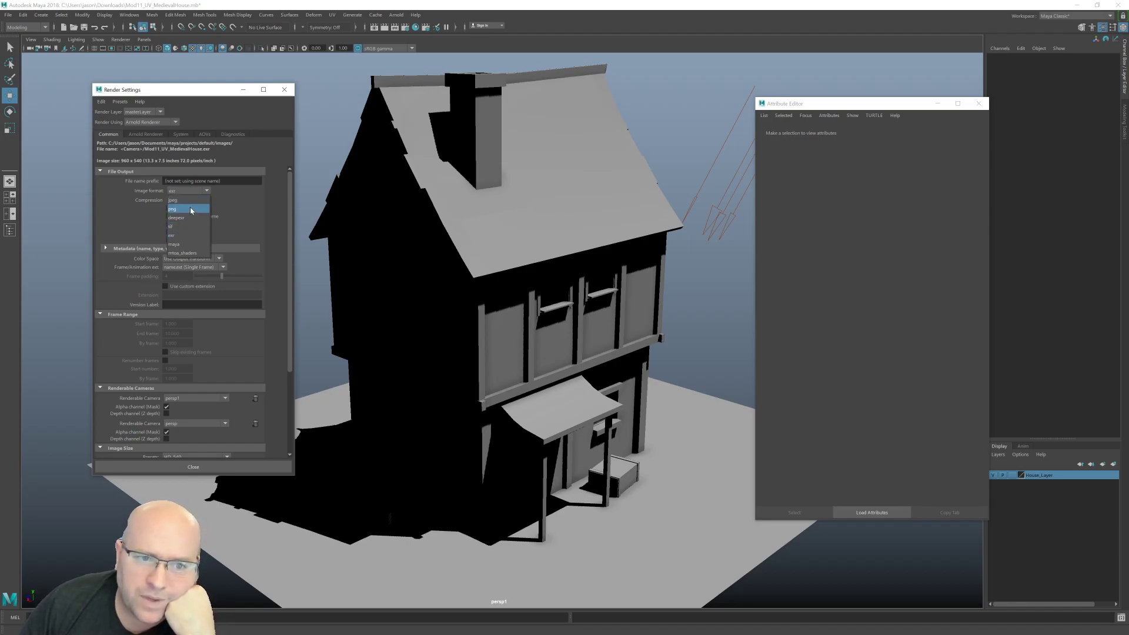
pyautogui.click(190, 209)
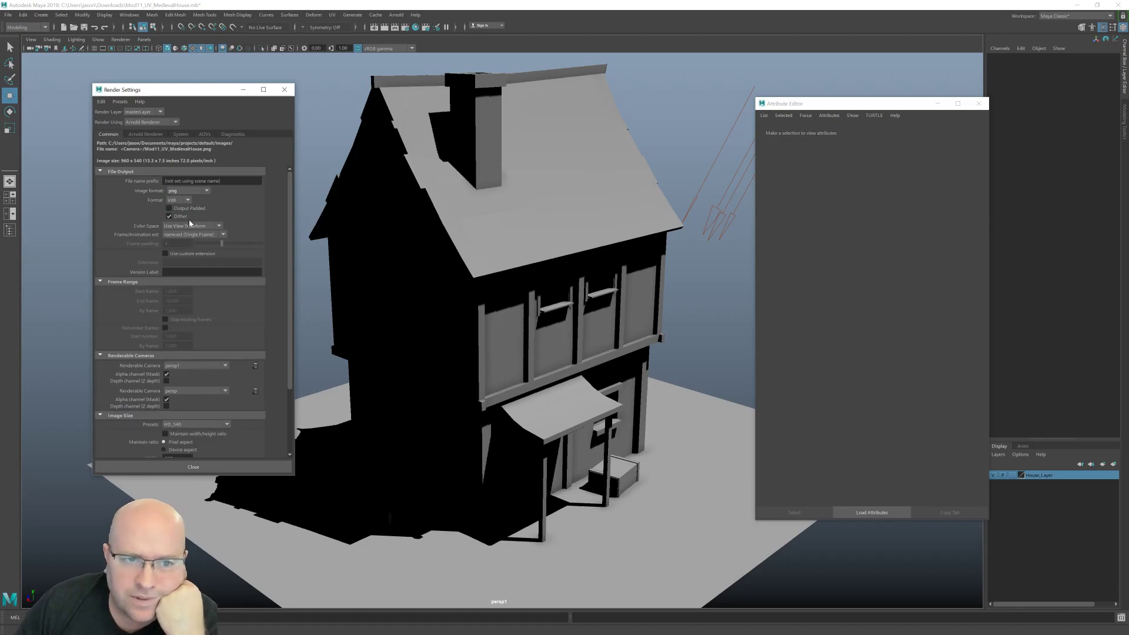
pyautogui.click(187, 201)
pyautogui.click(187, 201)
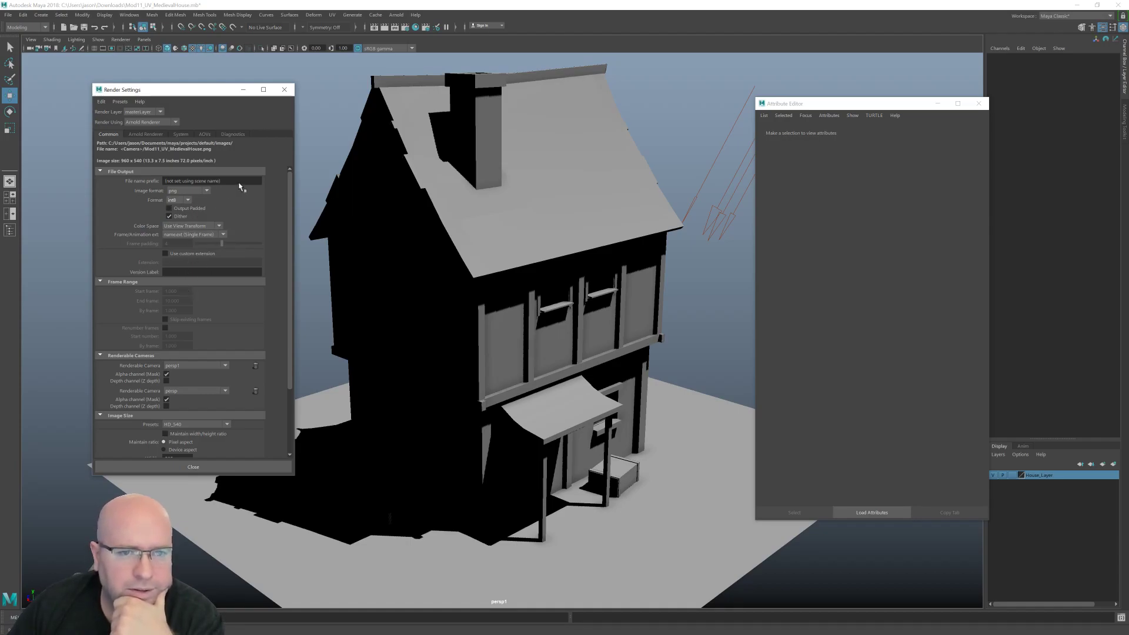
pyautogui.moveTo(223, 182); pyautogui.dragTo(196, 194)
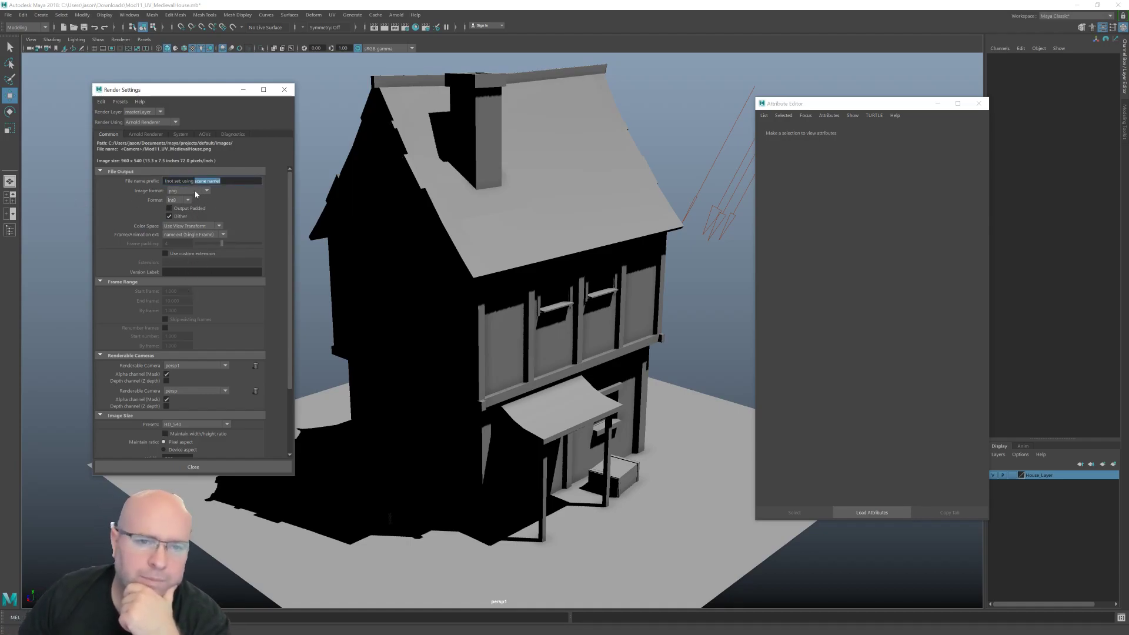
pyautogui.scroll(-1, 259, 227)
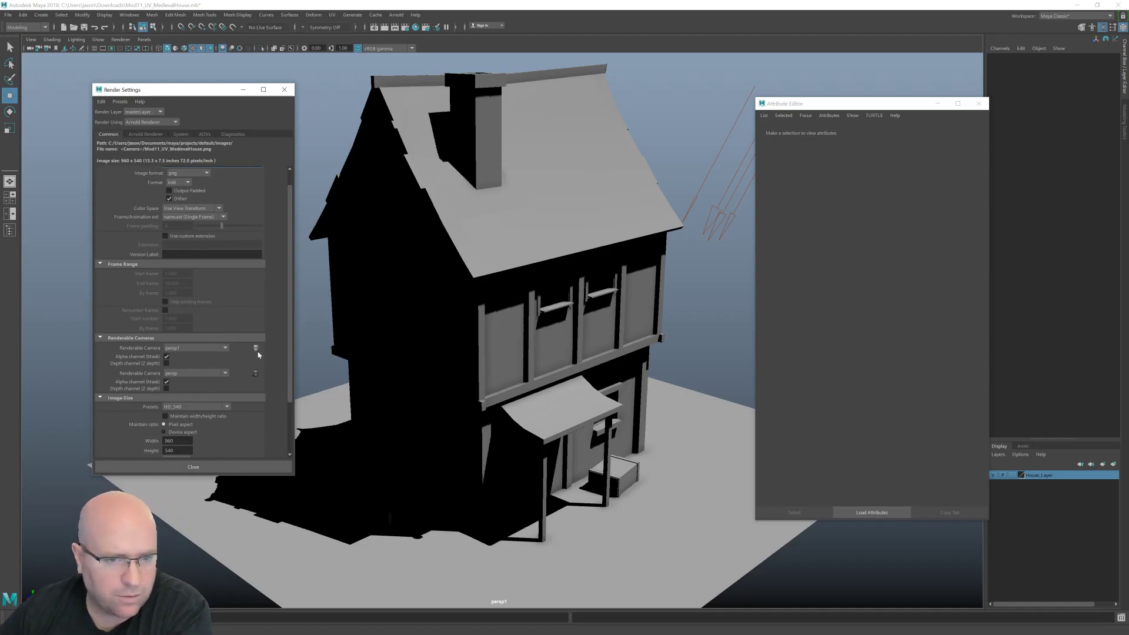
pyautogui.click(256, 374)
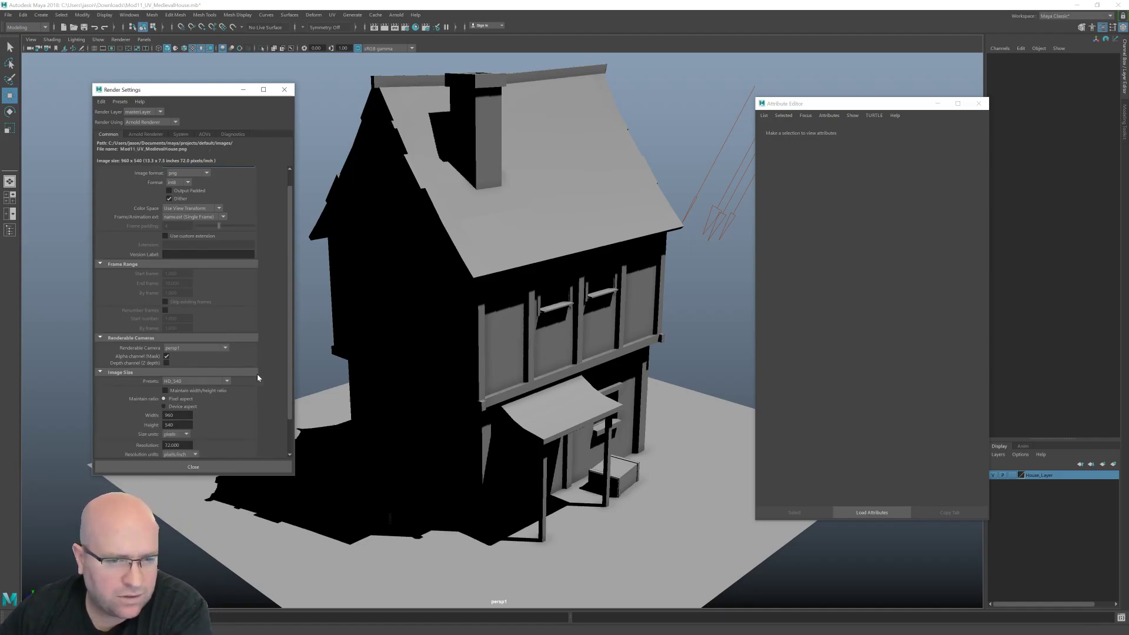
pyautogui.click(144, 39)
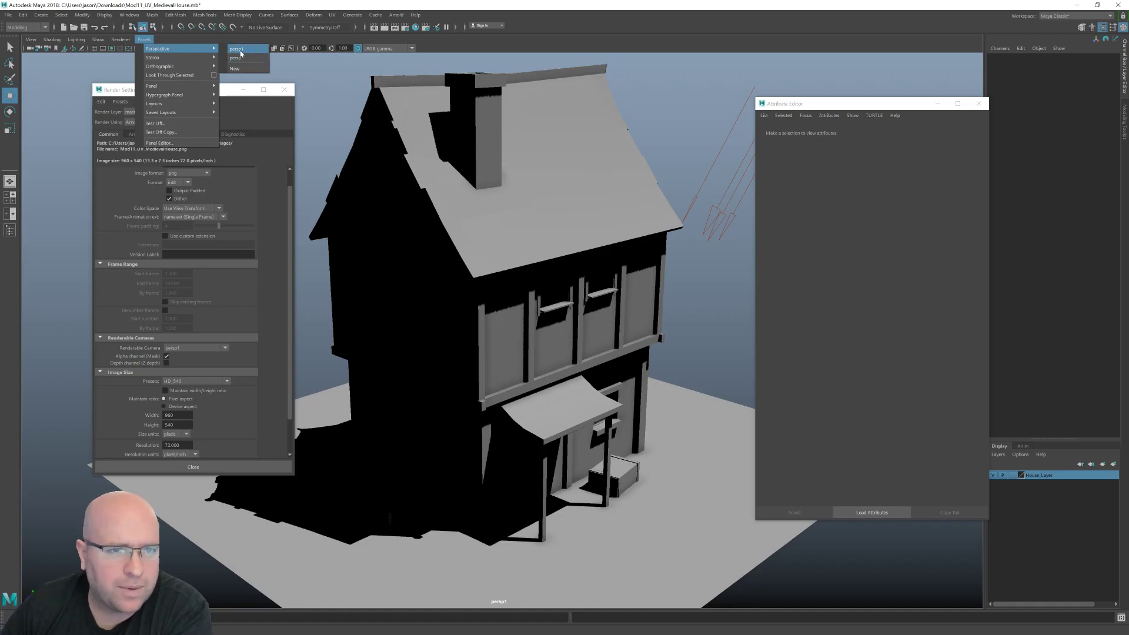
pyautogui.click(240, 51)
pyautogui.click(144, 39)
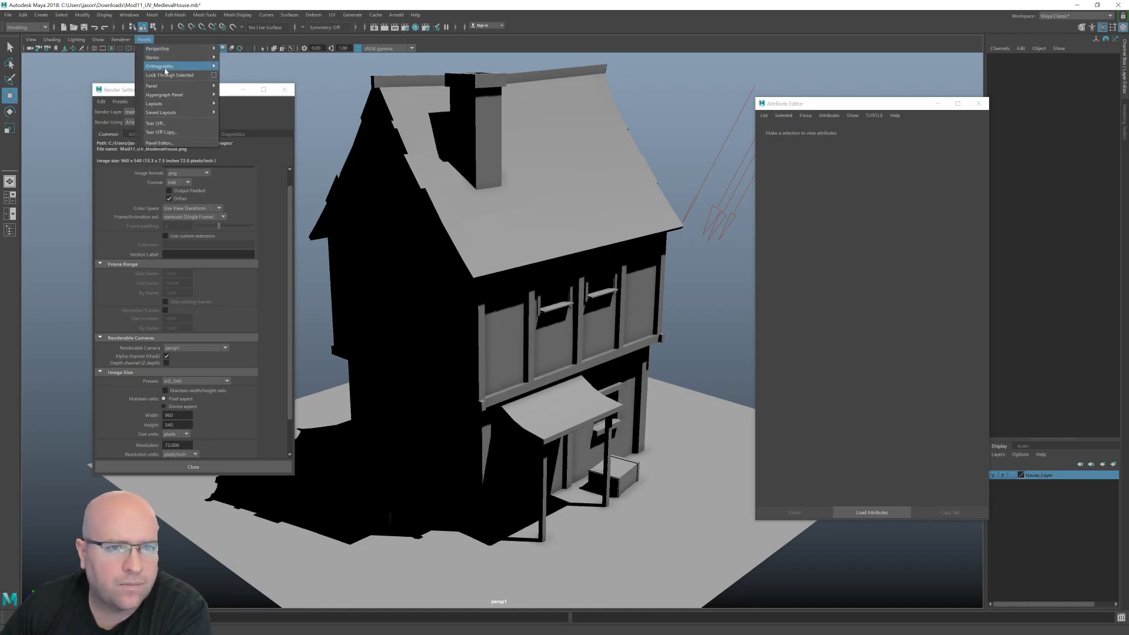
pyautogui.moveTo(174, 111)
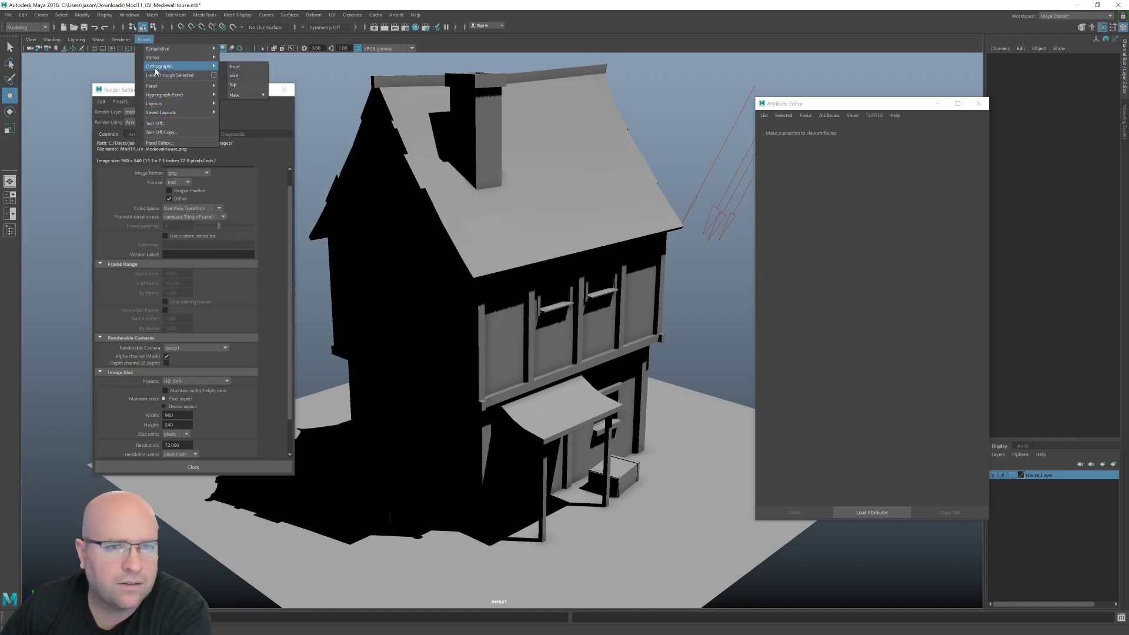
pyautogui.click(43, 48)
pyautogui.click(30, 39)
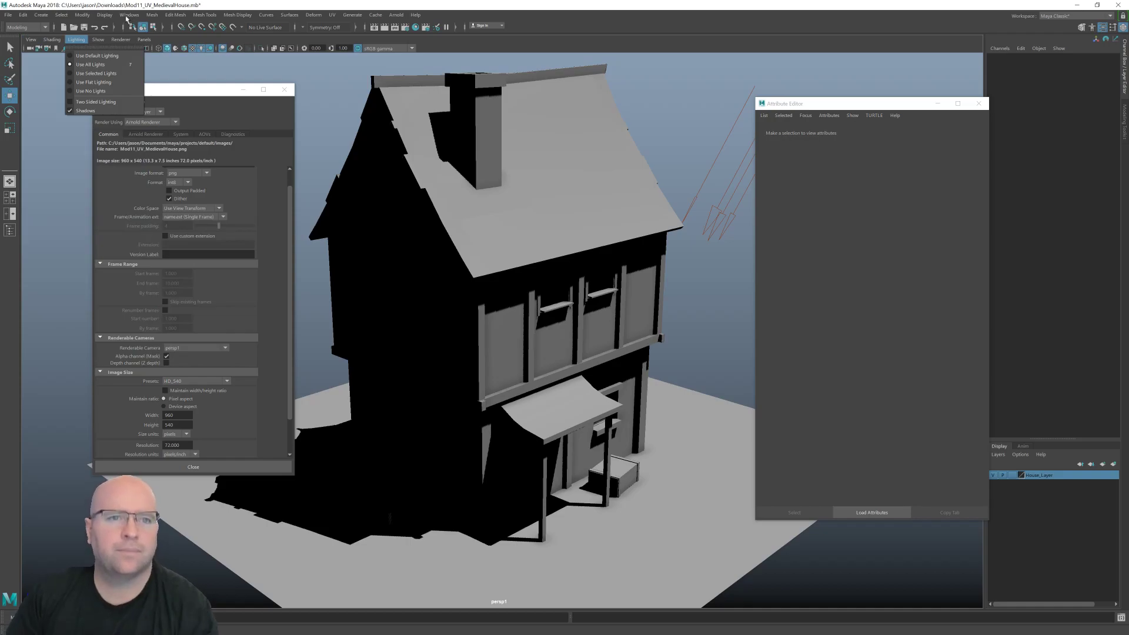
# - Show the Outliner and delete the extra persp1 camera from the scene
pyautogui.click(129, 15)
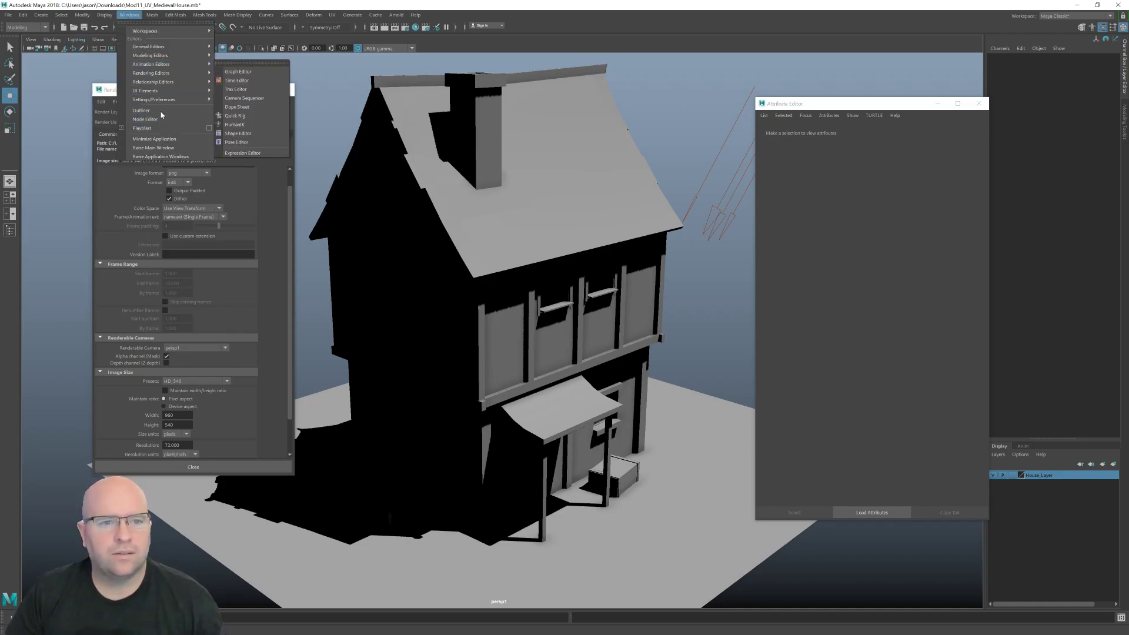
pyautogui.click(141, 111)
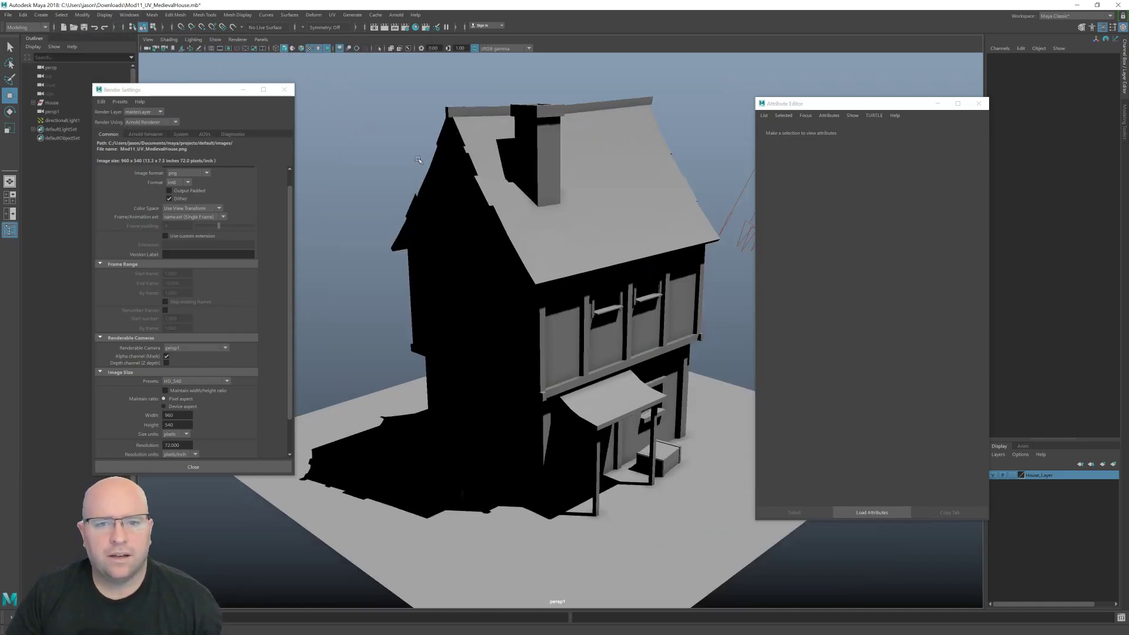
pyautogui.click(53, 111)
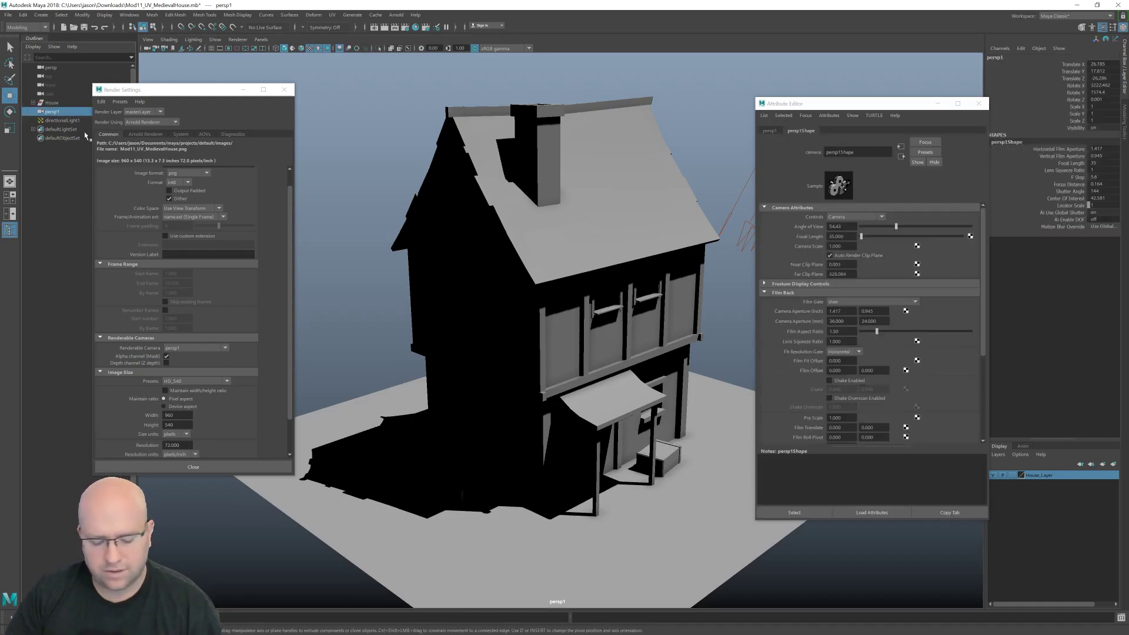
pyautogui.press('Delete')
pyautogui.click(61, 111)
pyautogui.click(51, 102)
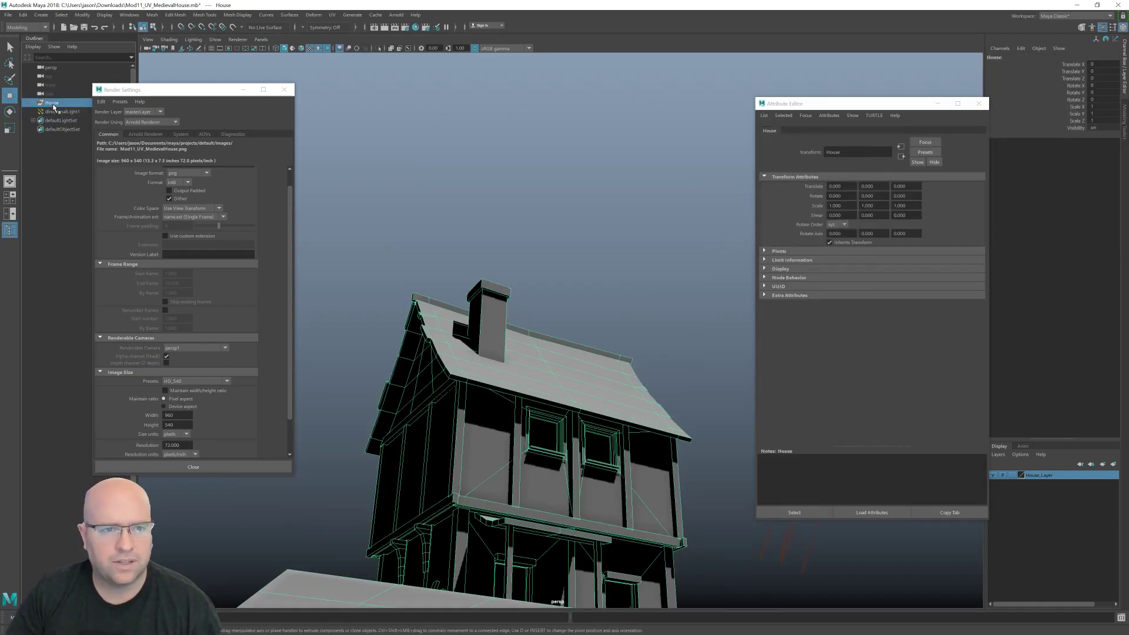
# - Move the Render Settings window clear of the Outliner's list, create a new basic camera and select it
pyautogui.moveTo(163, 94); pyautogui.dragTo(149, 104)
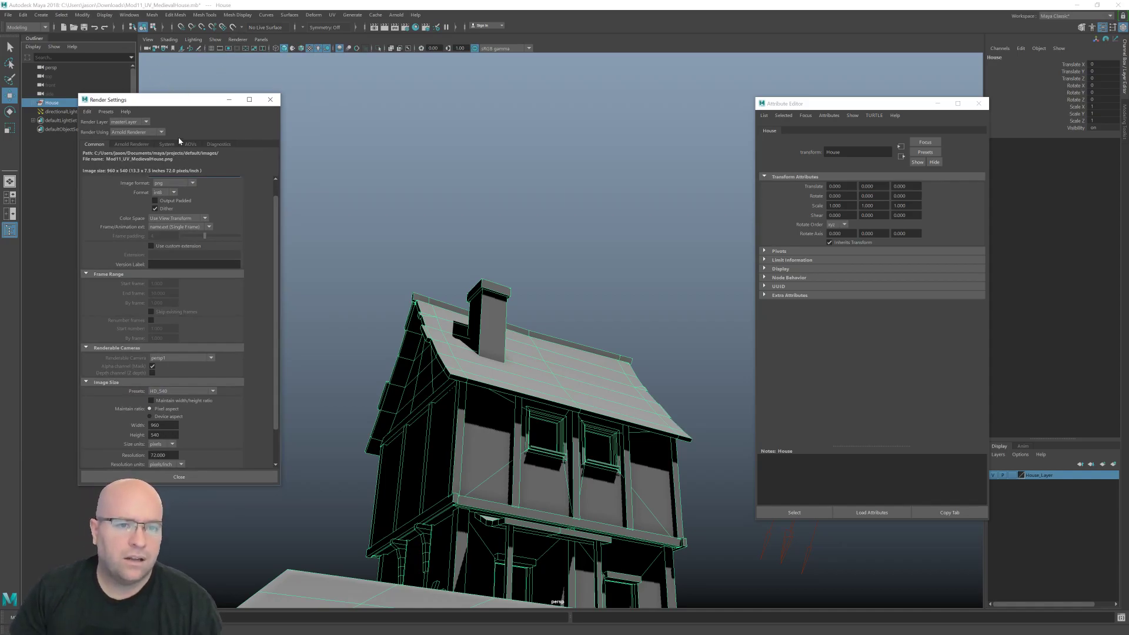
pyautogui.moveTo(186, 106); pyautogui.dragTo(151, 157)
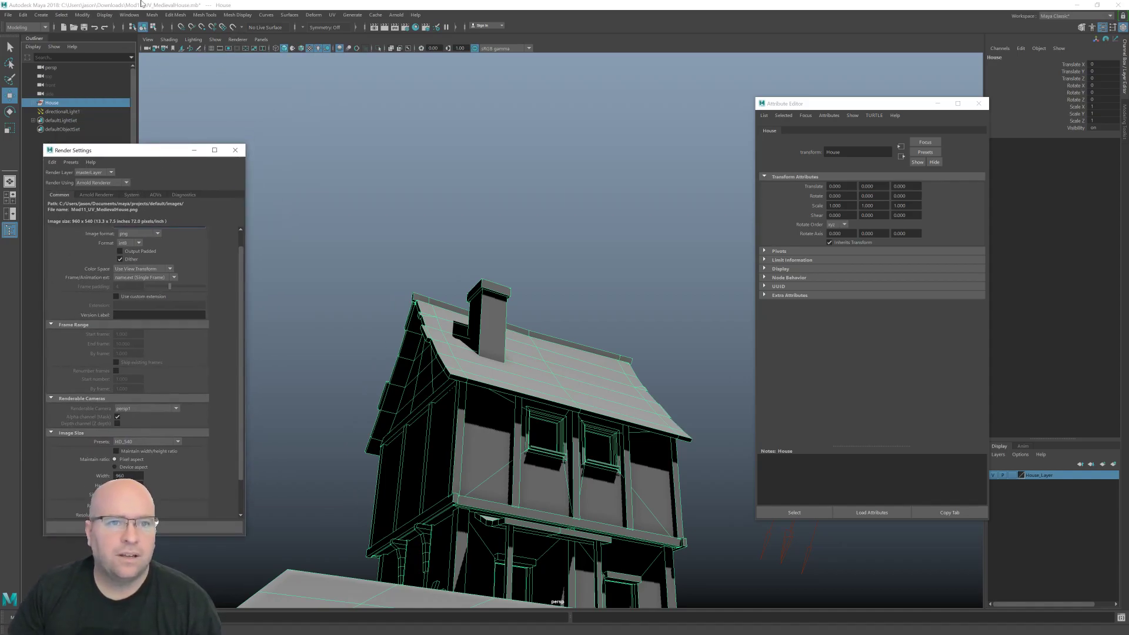
pyautogui.click(40, 14)
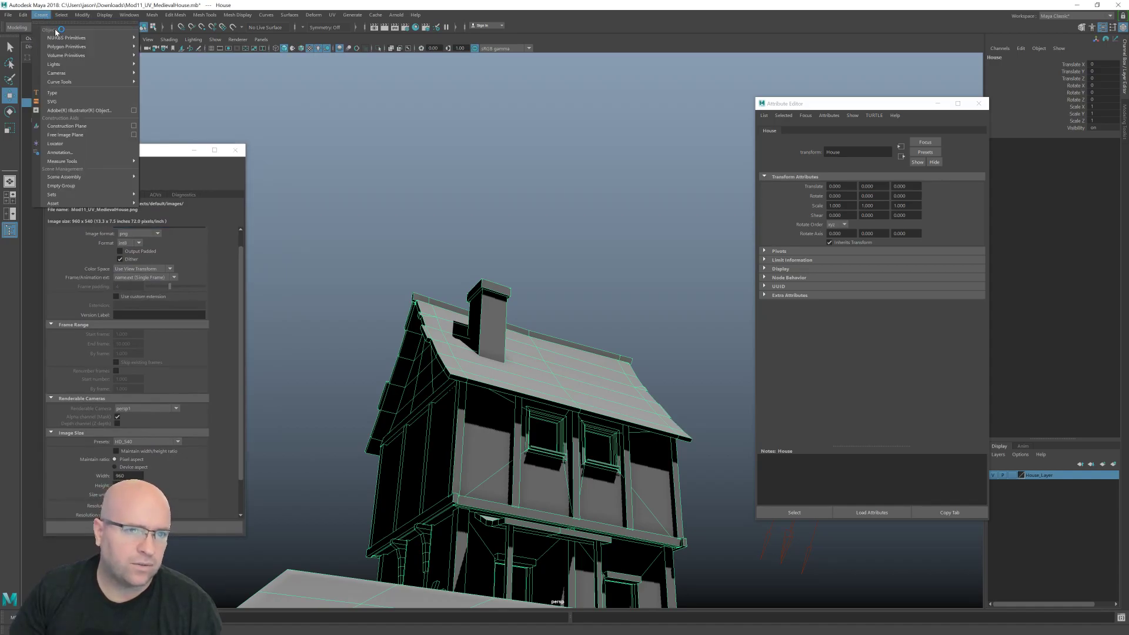
pyautogui.moveTo(92, 74)
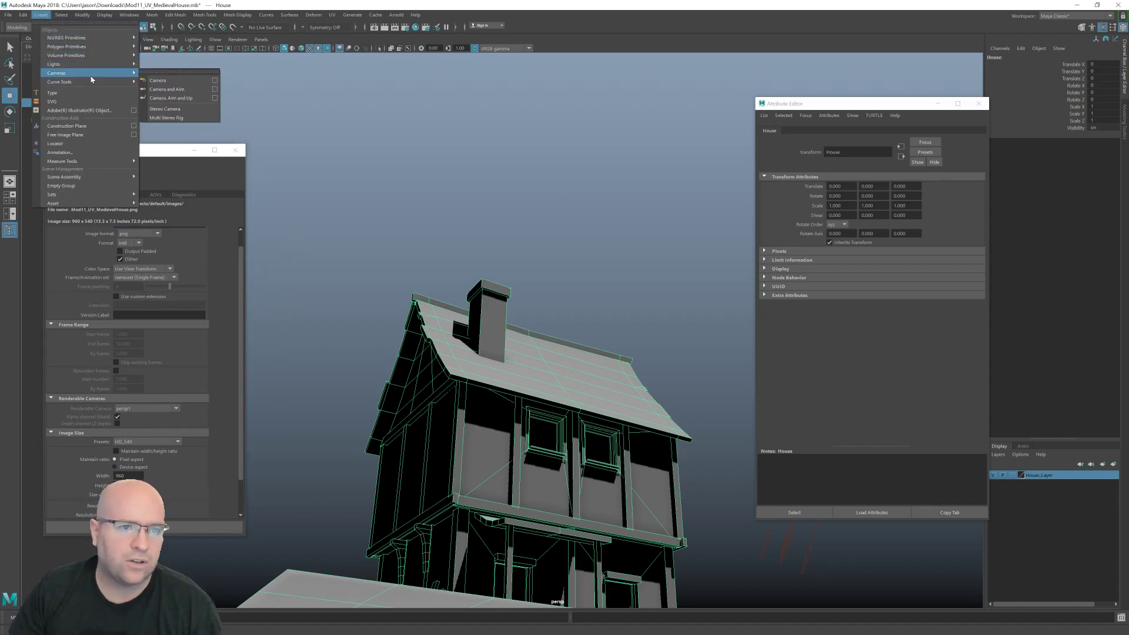
pyautogui.click(172, 83)
pyautogui.keyDown('alt'); pyautogui.moveTo(517, 391); pyautogui.dragTo(206, 592); pyautogui.keyUp('alt')
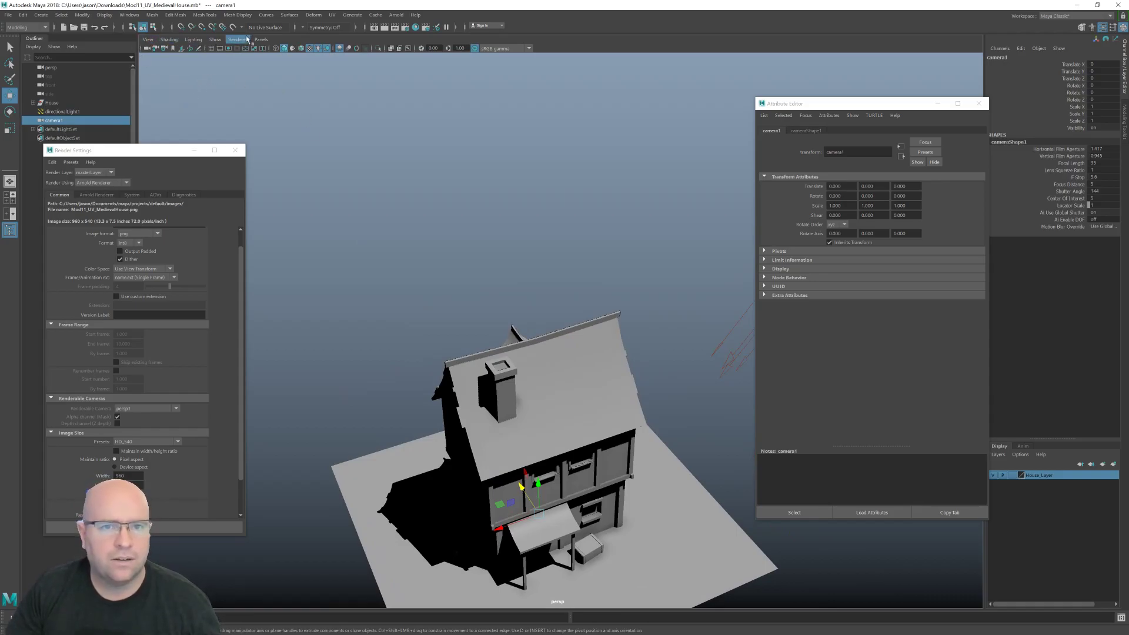
pyautogui.click(63, 112)
pyautogui.click(66, 120)
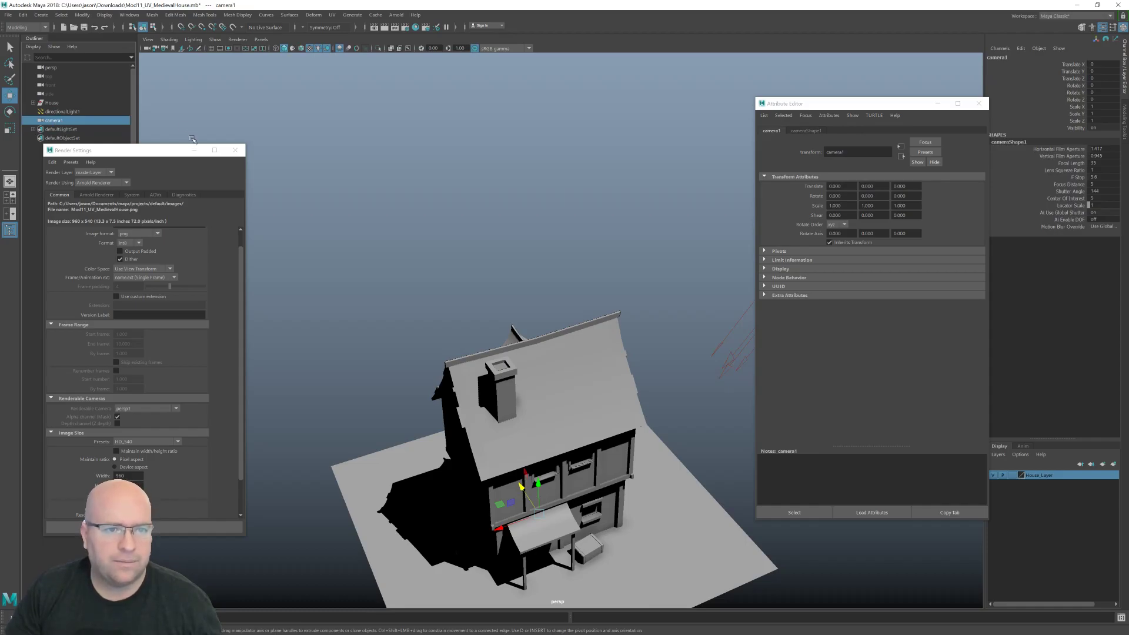
# - Switch the perspective viewport to look through camera1
pyautogui.click(148, 40)
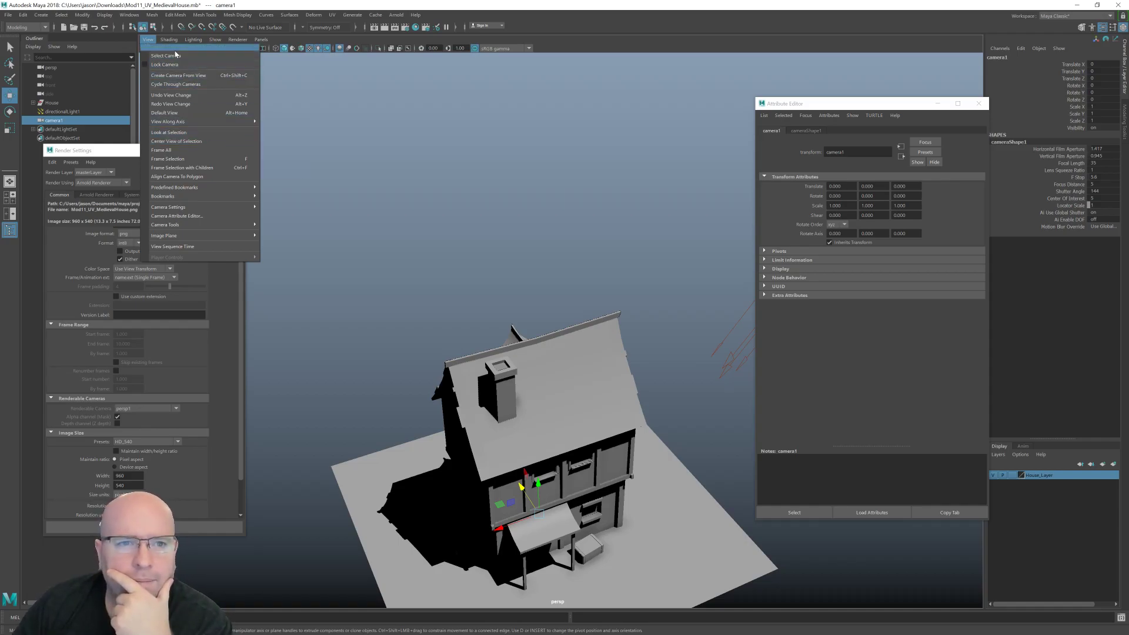
pyautogui.moveTo(171, 39)
pyautogui.click(260, 39)
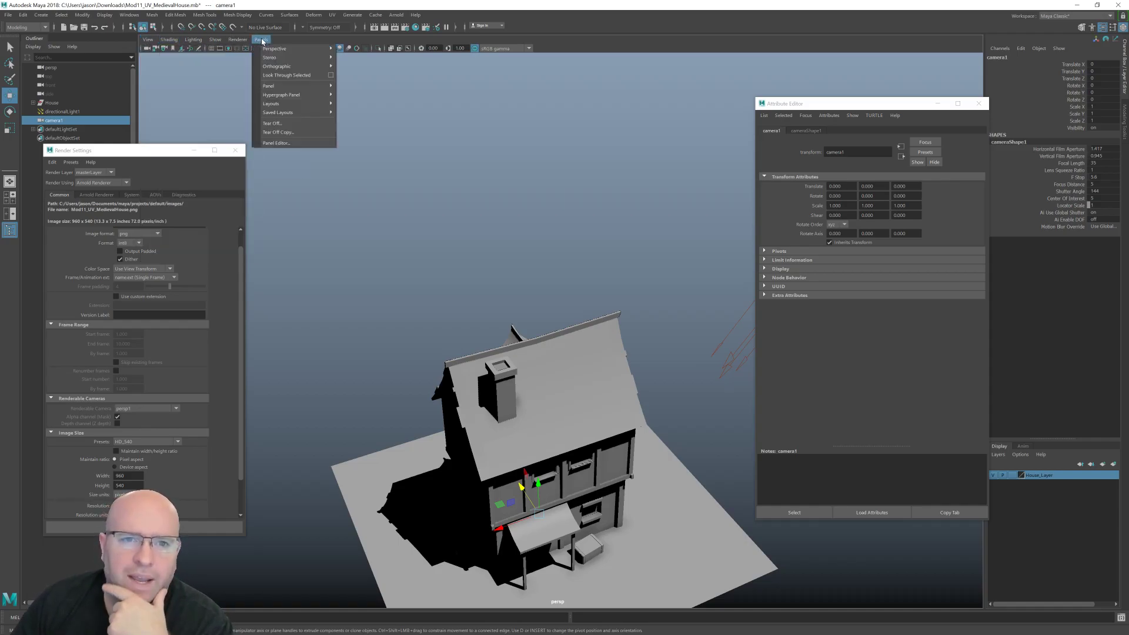
pyautogui.moveTo(284, 51)
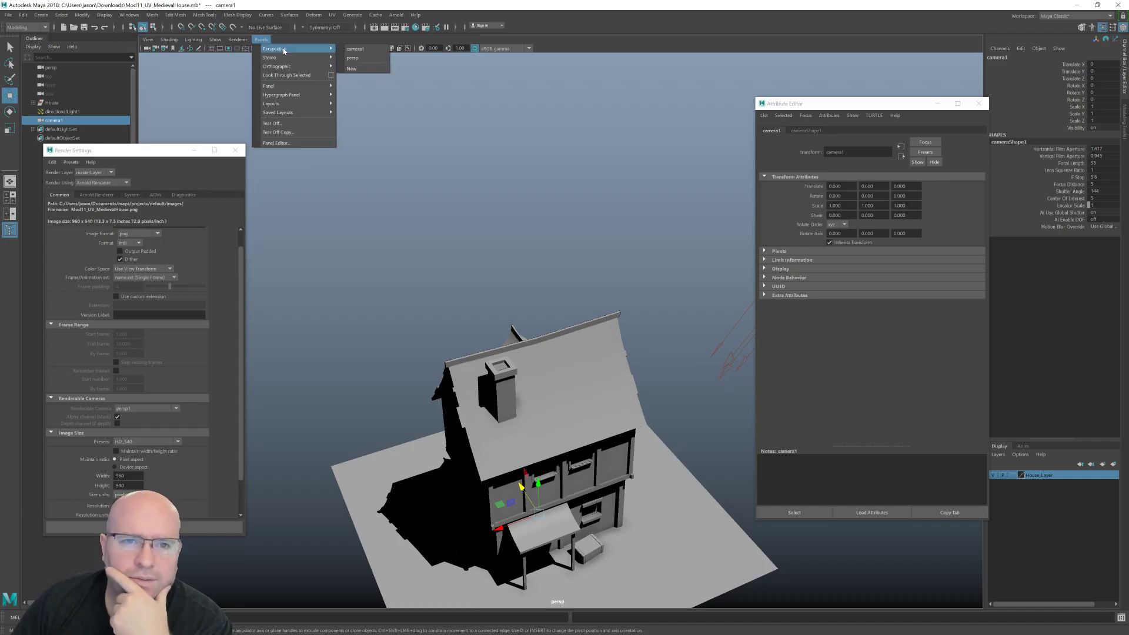
pyautogui.click(366, 49)
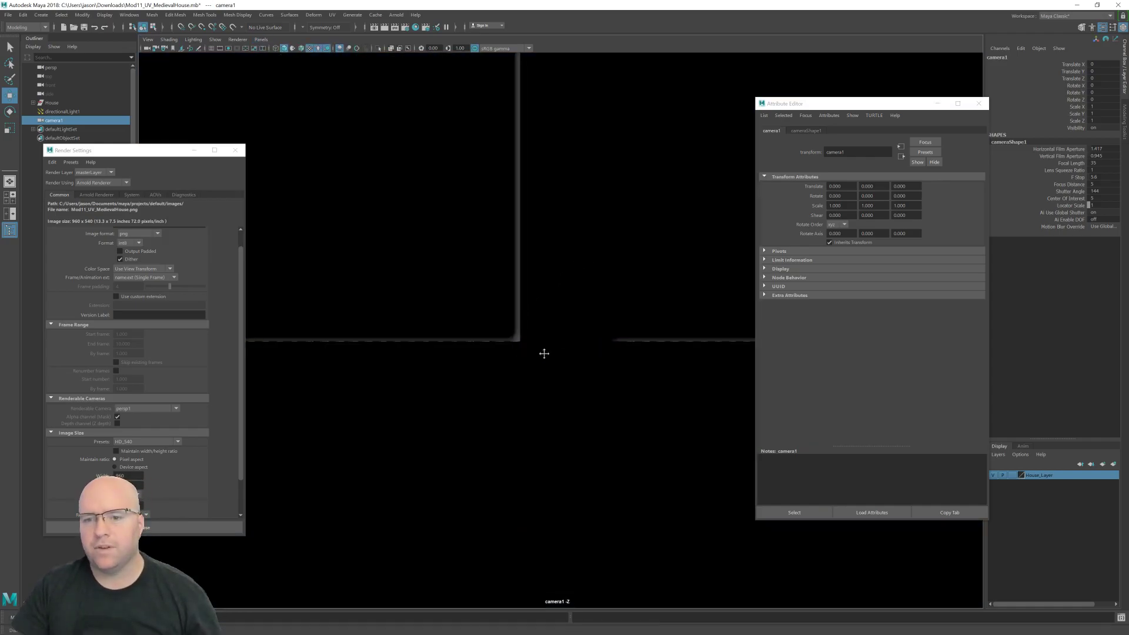
# - Frame the whole medieval house through camera1 from a slightly raised three-quarter angle, with the Render Settings window moved slightly
pyautogui.keyDown('alt'); pyautogui.moveTo(555, 338); pyautogui.dragTo(544, 347, button='middle'); pyautogui.keyUp('alt')
pyautogui.scroll(-5, 545, 347)
pyautogui.keyDown('alt'); pyautogui.moveTo(588, 351); pyautogui.dragTo(556, 340); pyautogui.keyUp('alt')
pyautogui.keyDown('alt'); pyautogui.moveTo(557, 340); pyautogui.dragTo(547, 324, button='middle'); pyautogui.keyUp('alt')
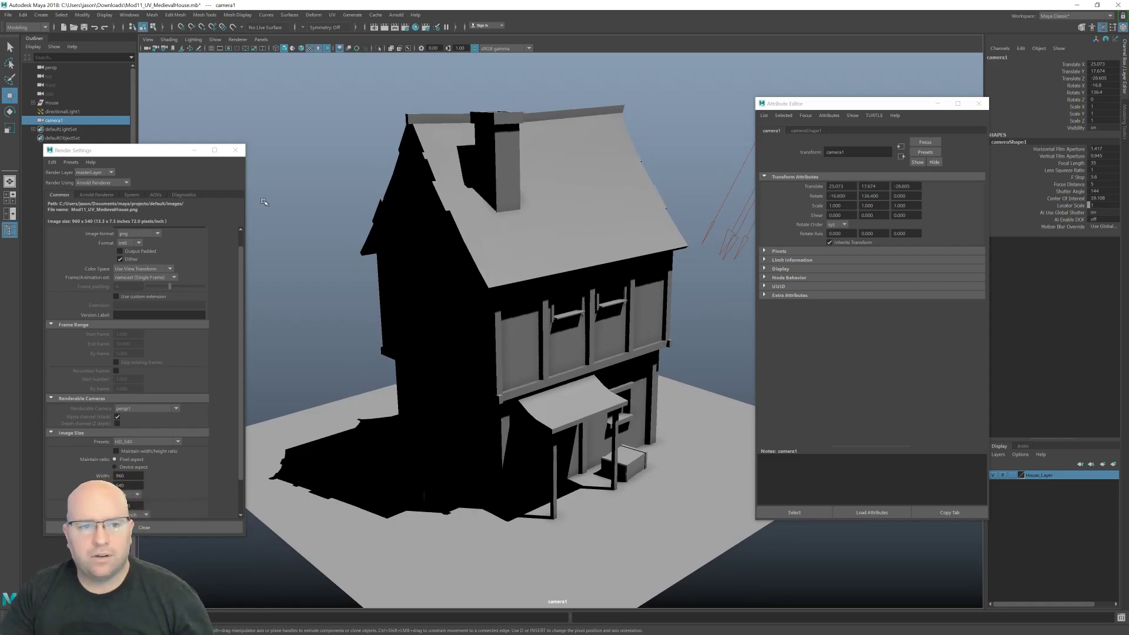
pyautogui.moveTo(162, 151); pyautogui.dragTo(170, 155)
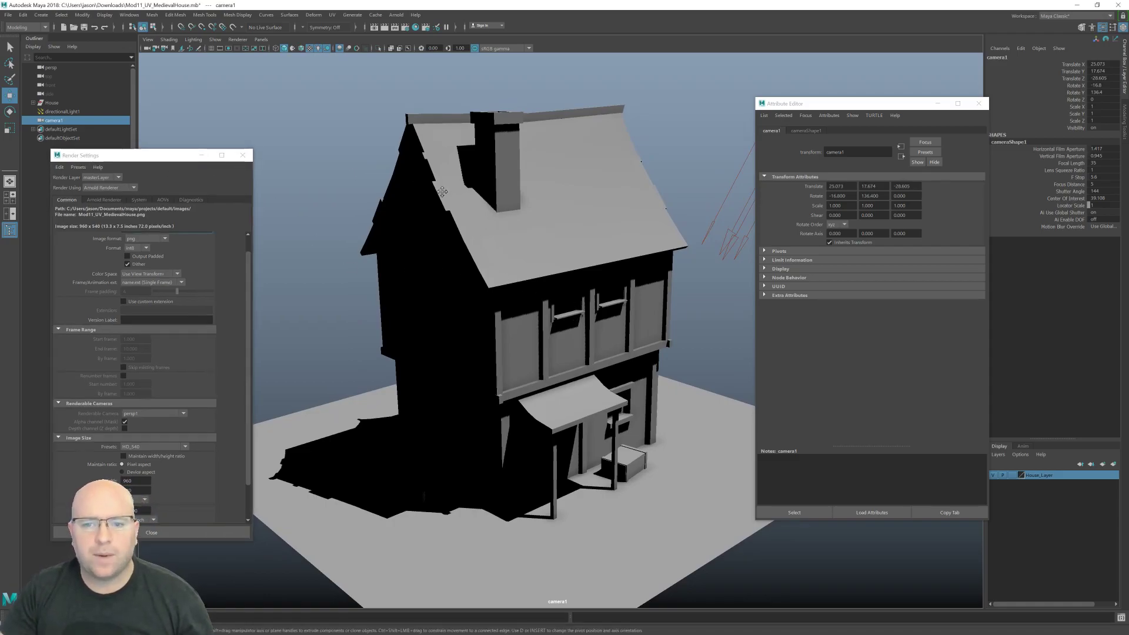
pyautogui.keyDown('alt'); pyautogui.moveTo(411, 190); pyautogui.dragTo(434, 191); pyautogui.keyUp('alt')
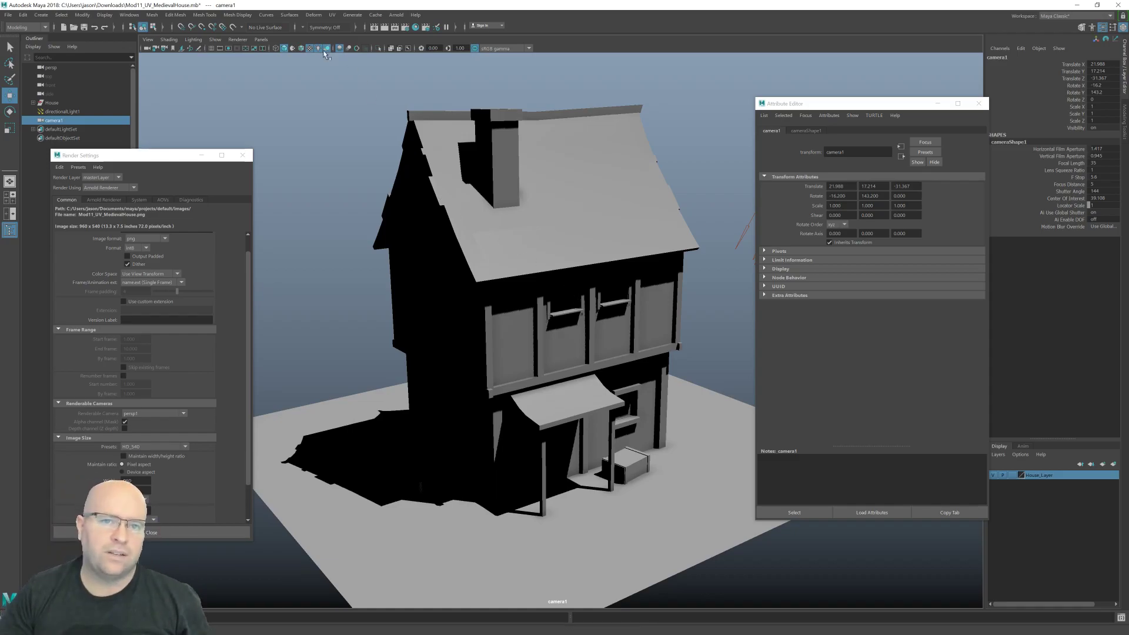
# - Display the resolution gate in the camera1 view and check the house's framing inside it, leaving nothing selected
pyautogui.click(151, 40)
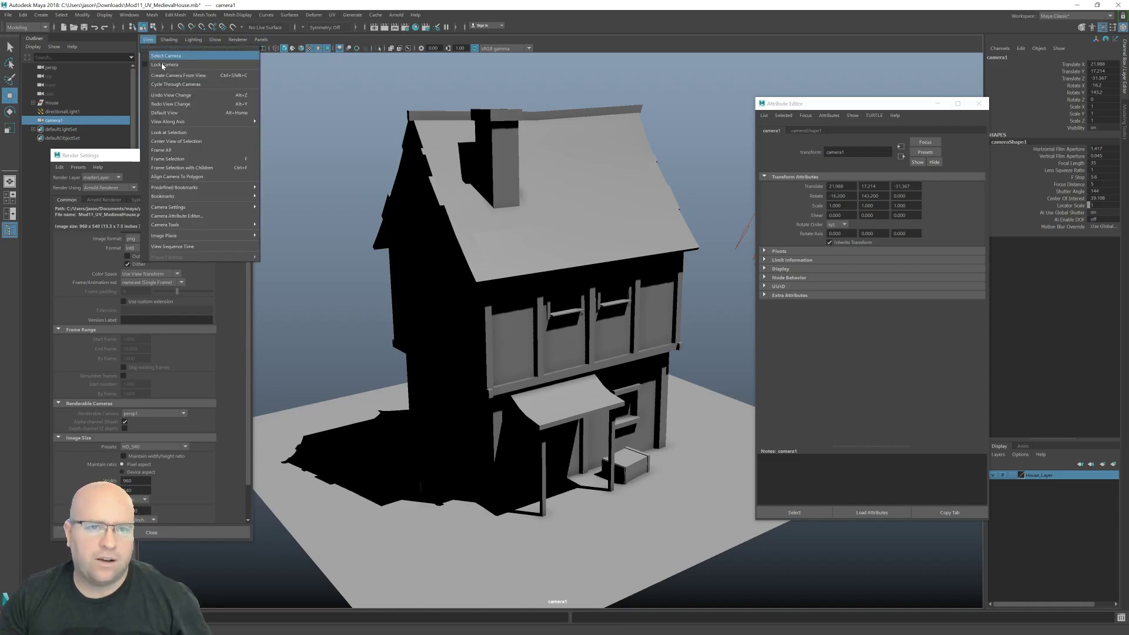
pyautogui.moveTo(211, 208)
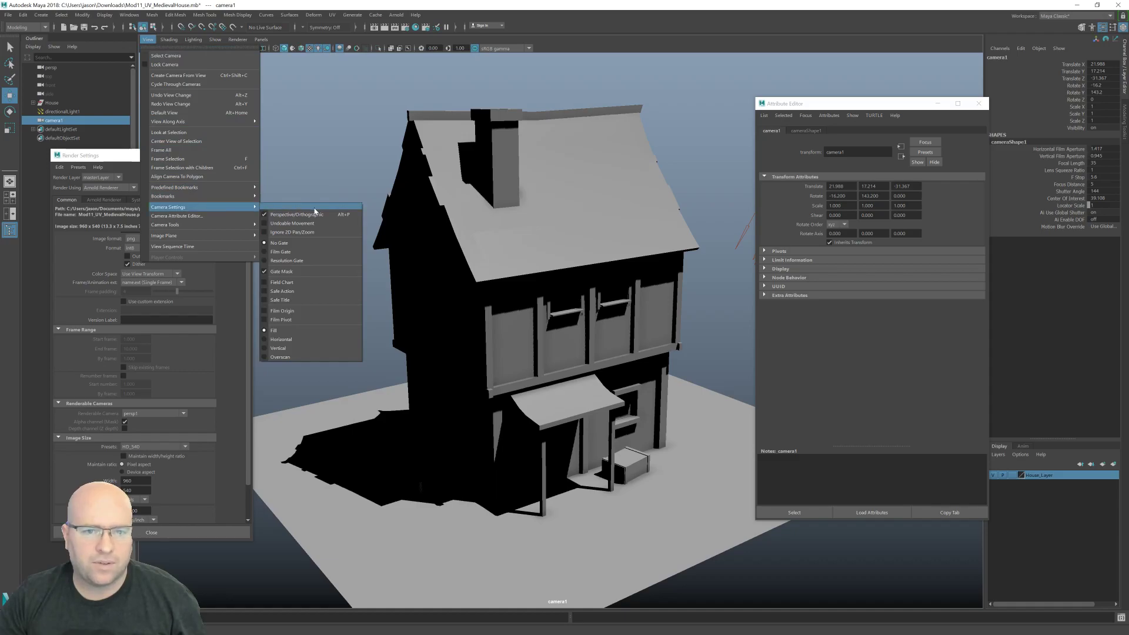
pyautogui.click(311, 261)
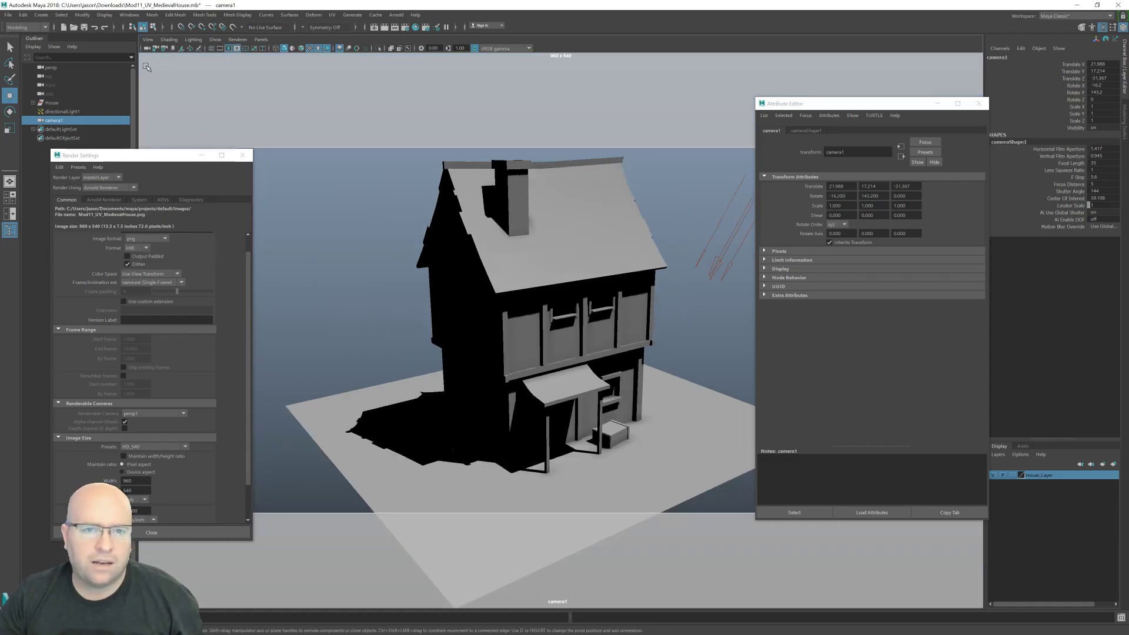
pyautogui.click(638, 488)
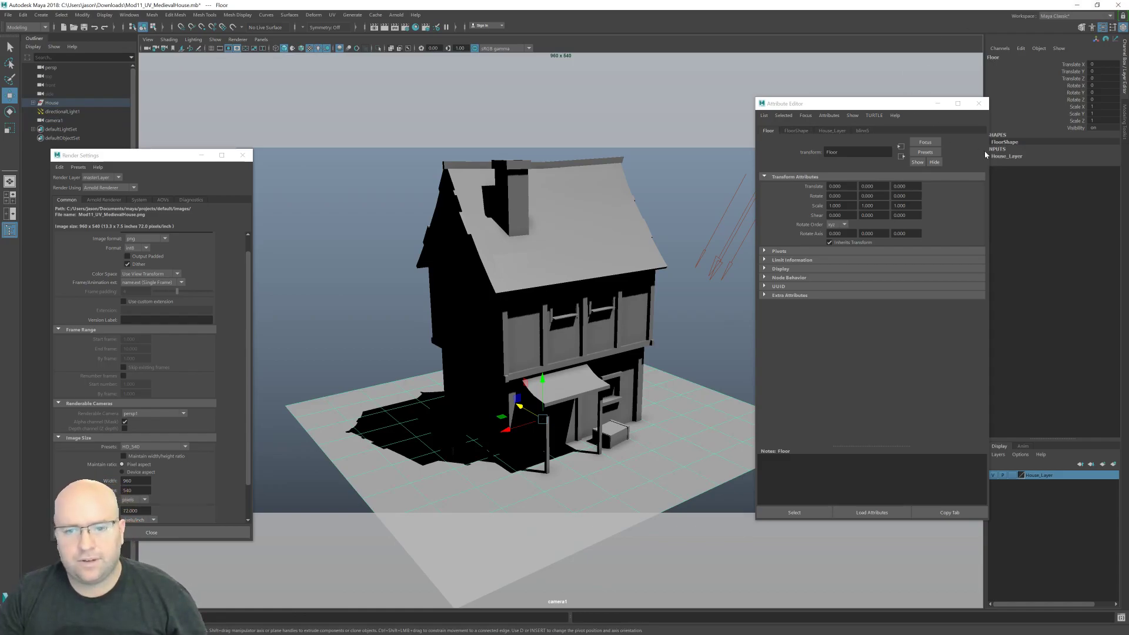
pyautogui.click(383, 217)
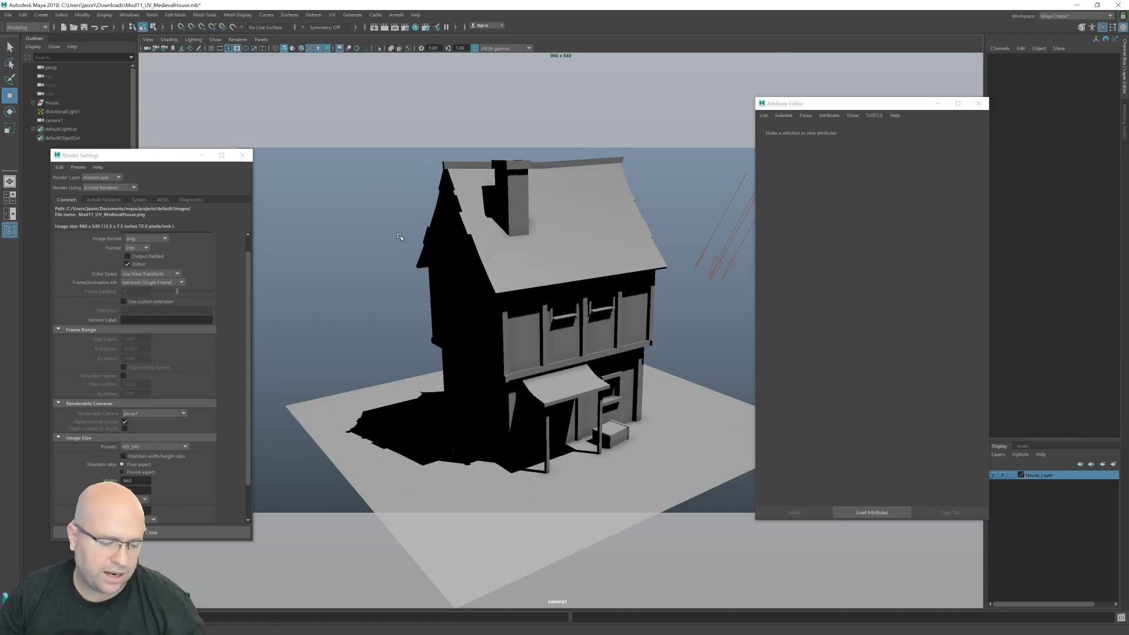
pyautogui.scroll(-2, 399, 216)
pyautogui.scroll(3, 400, 215)
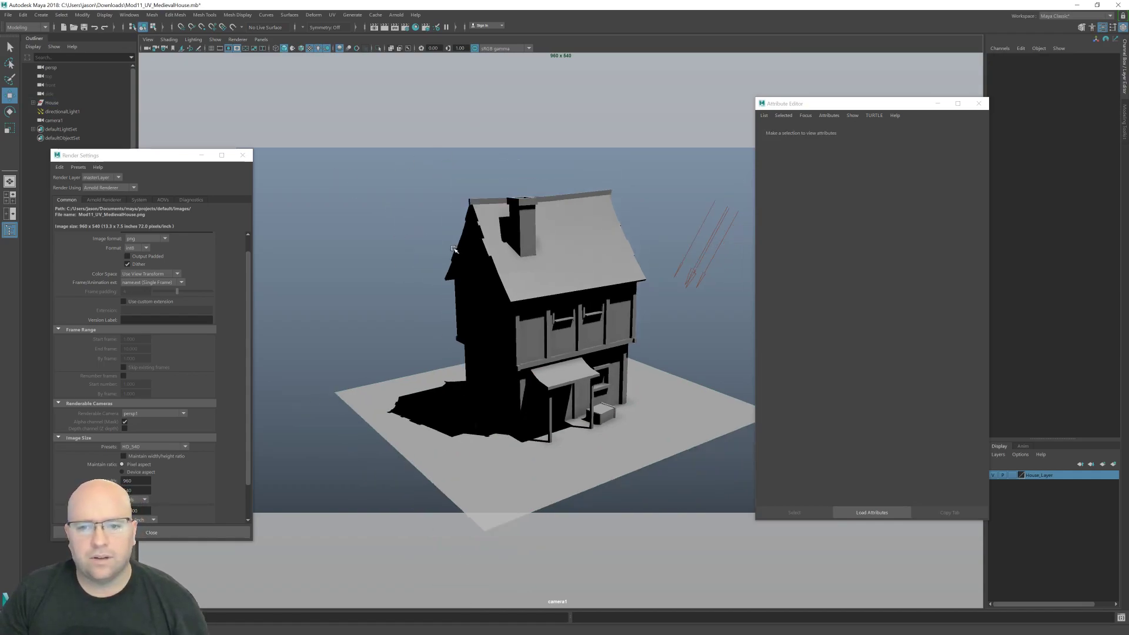
# - Move the Render Settings window clear of the presenter's side and set camera1 as the renderable camera
pyautogui.moveTo(158, 163); pyautogui.dragTo(213, 159)
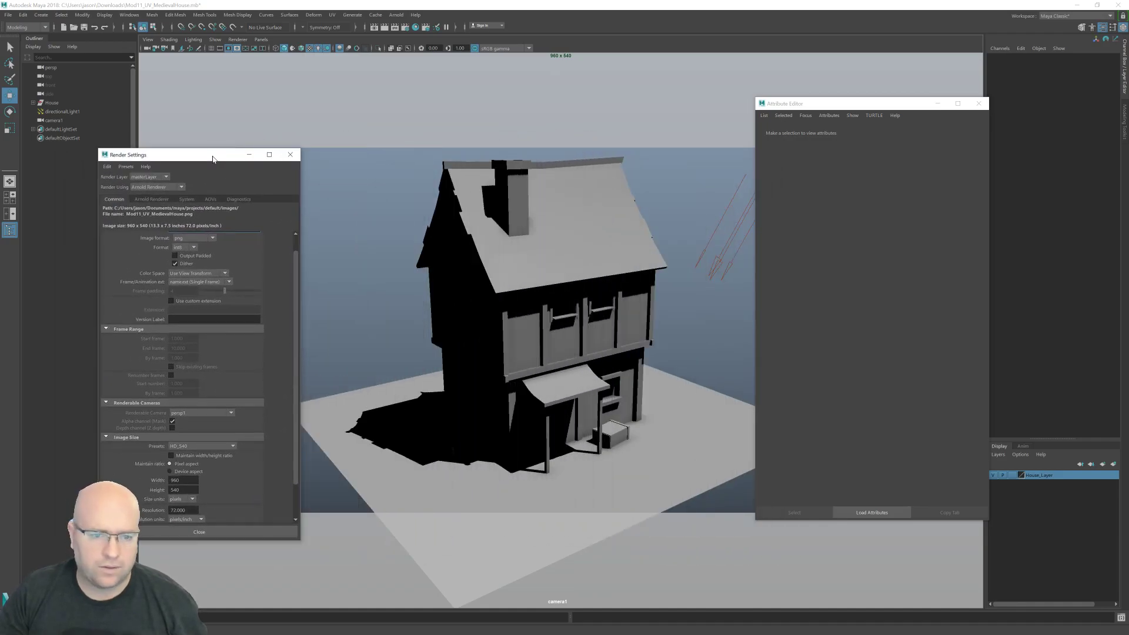
pyautogui.click(217, 414)
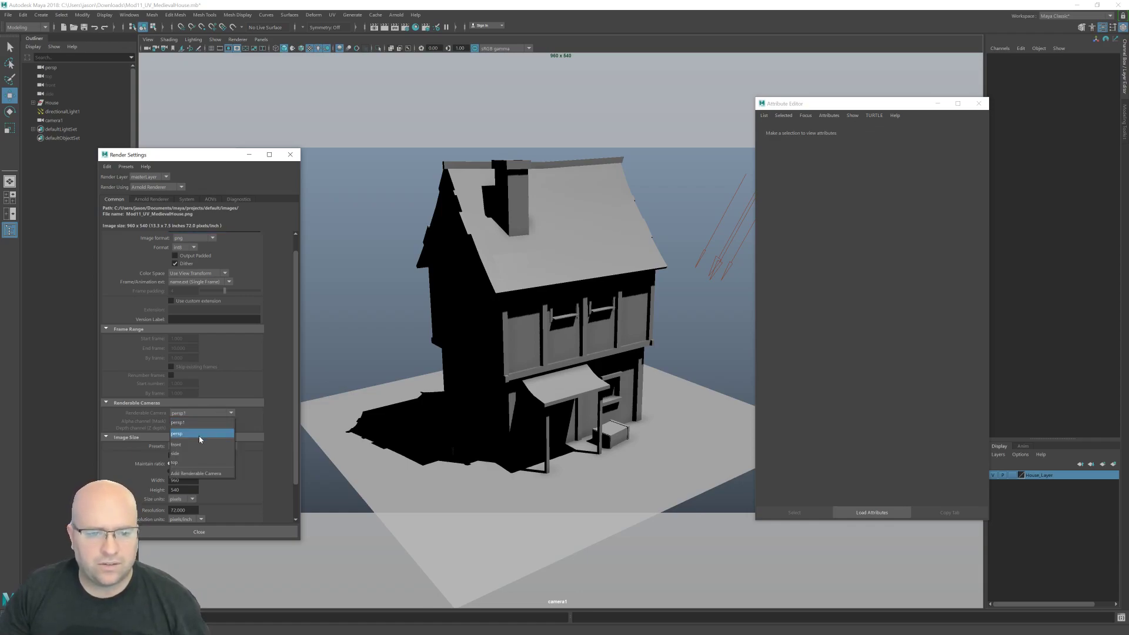
pyautogui.click(219, 425)
pyautogui.click(205, 413)
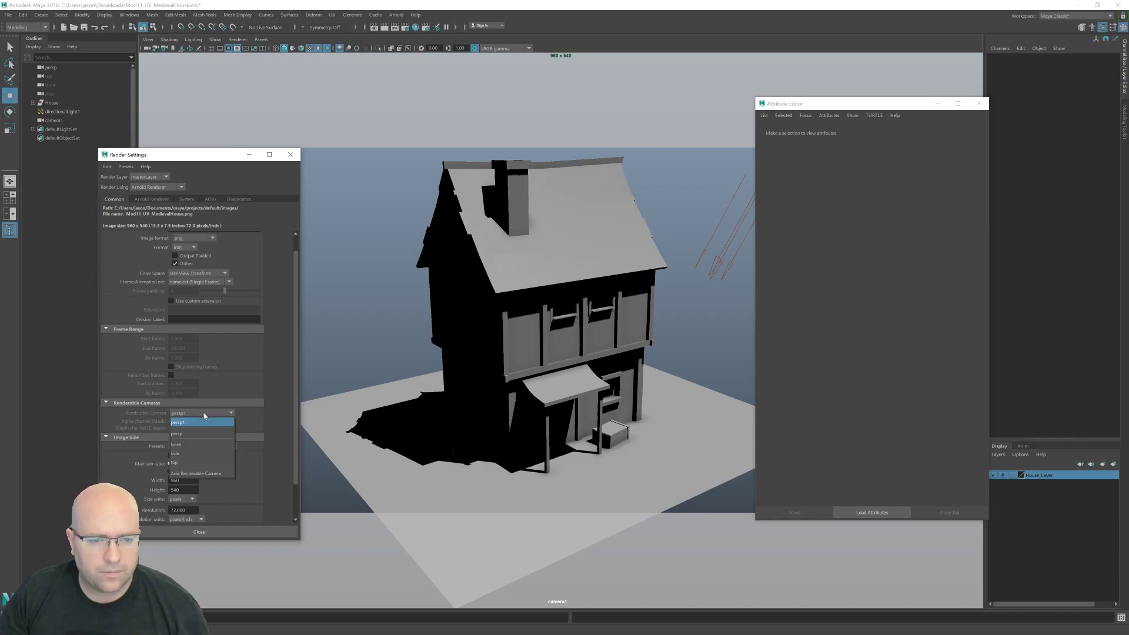
pyautogui.click(199, 421)
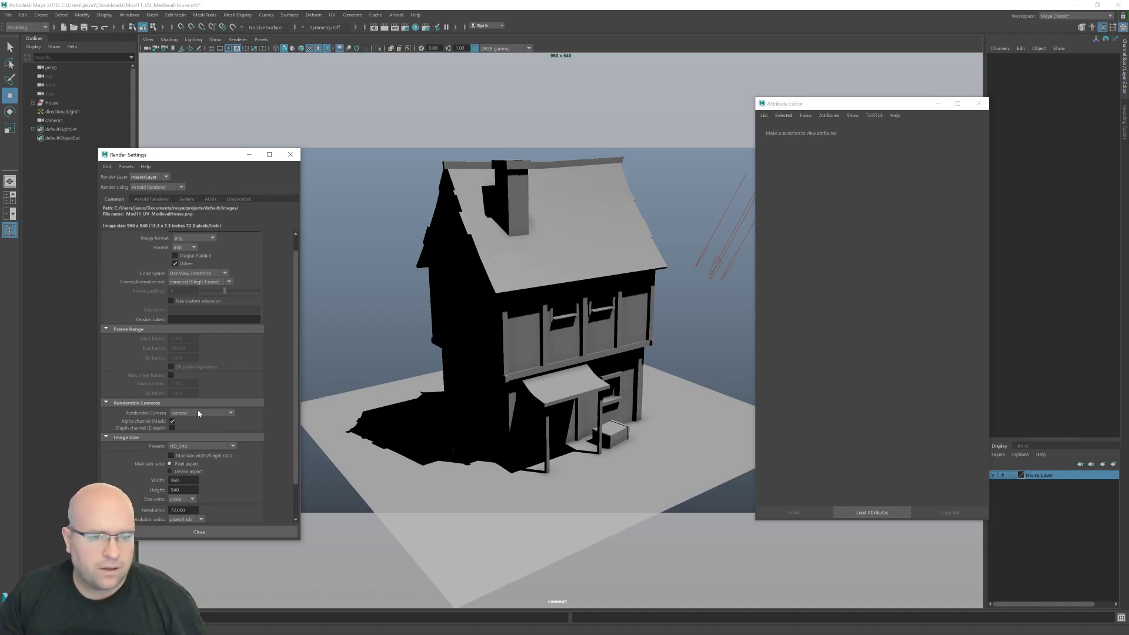
# - Set the render image size to the HD_1080 preset and check the remaining image size options
pyautogui.click(203, 446)
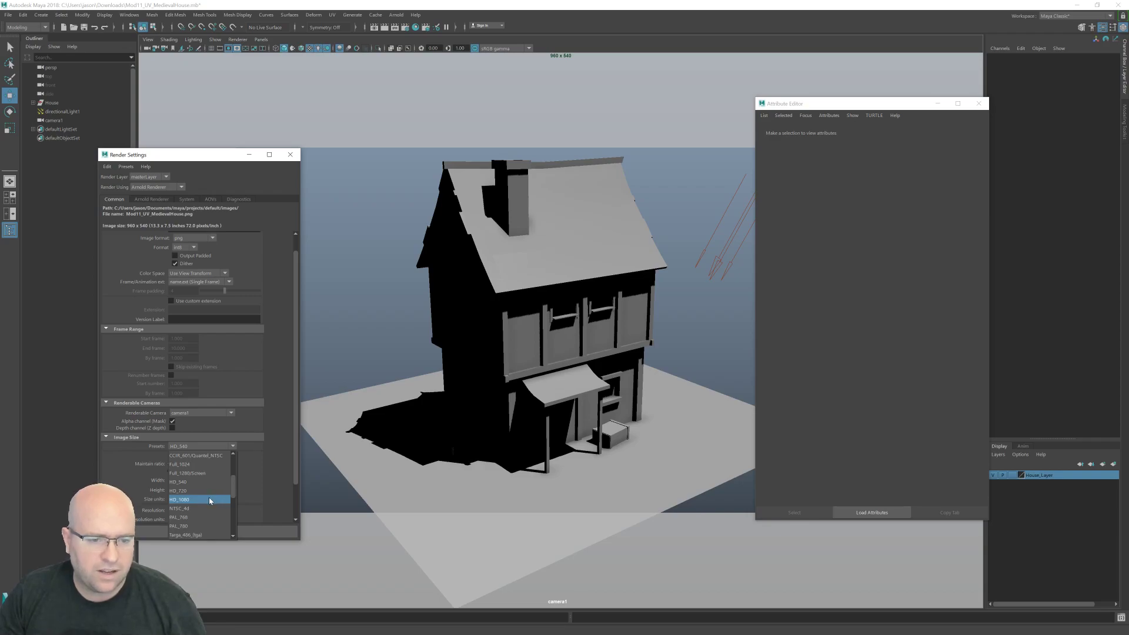
pyautogui.scroll(-4, 234, 481)
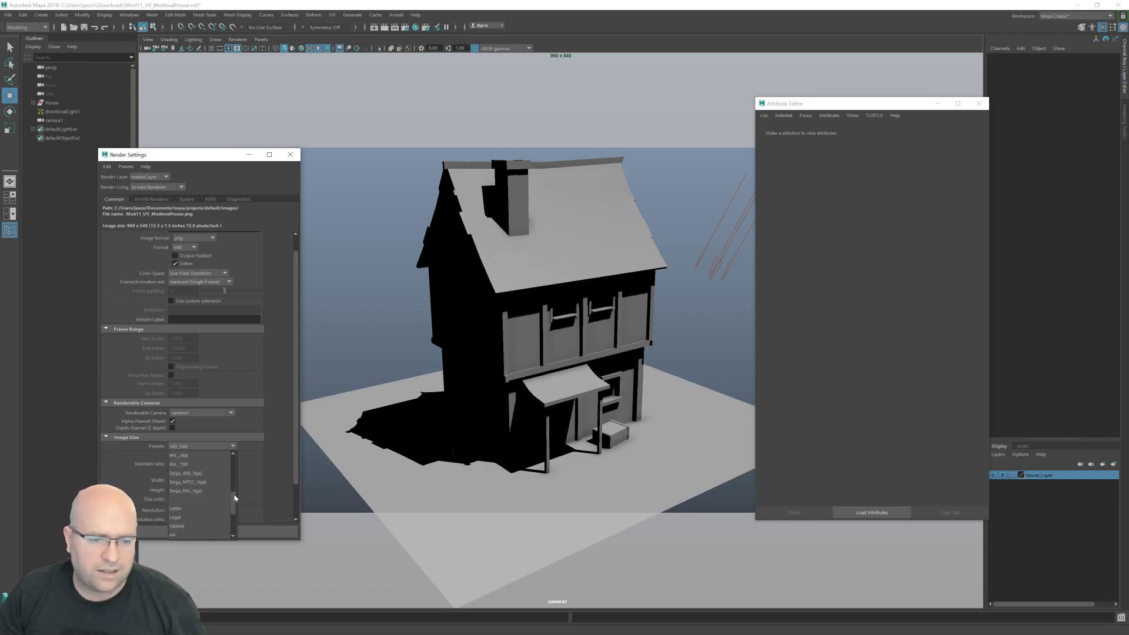
pyautogui.scroll(-2, 235, 505)
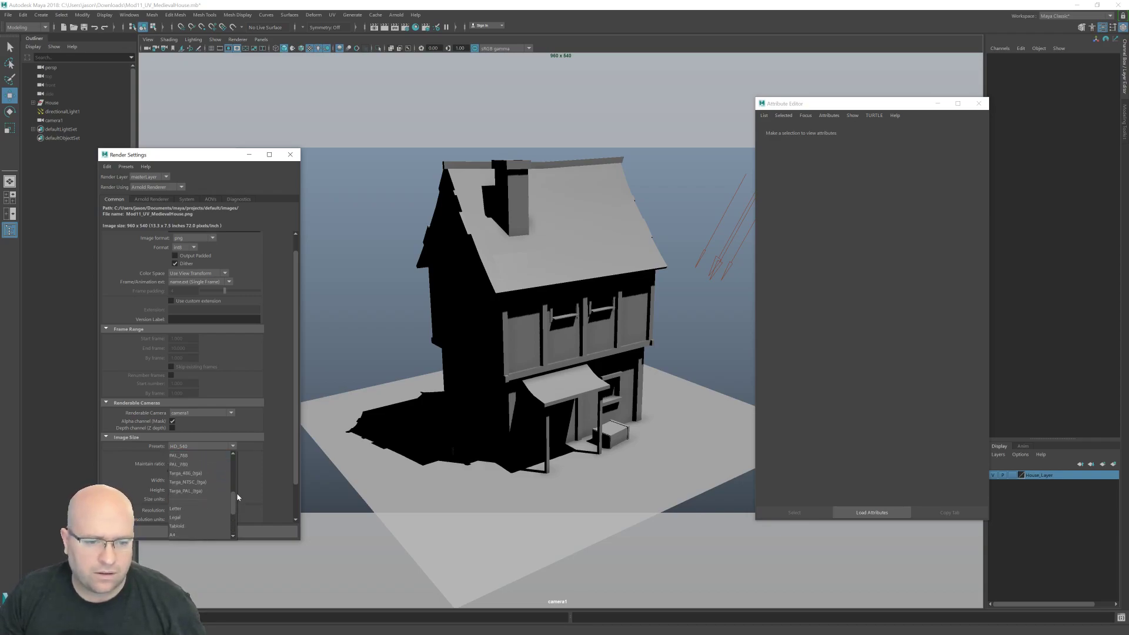
pyautogui.scroll(10, 232, 505)
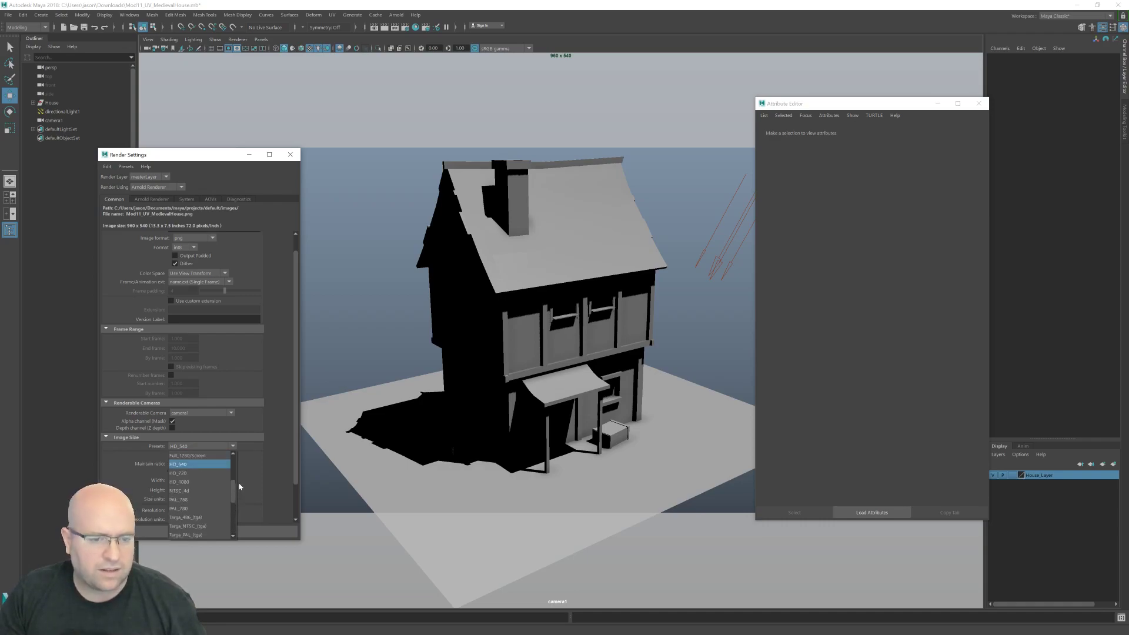
pyautogui.click(194, 482)
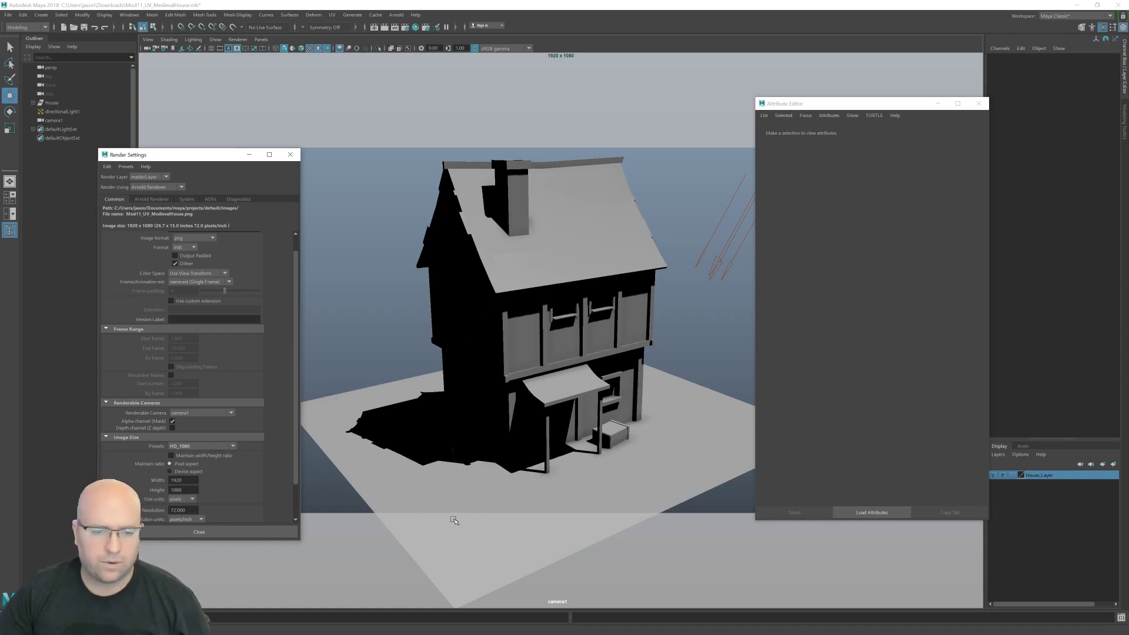
pyautogui.moveTo(295, 446); pyautogui.dragTo(303, 471)
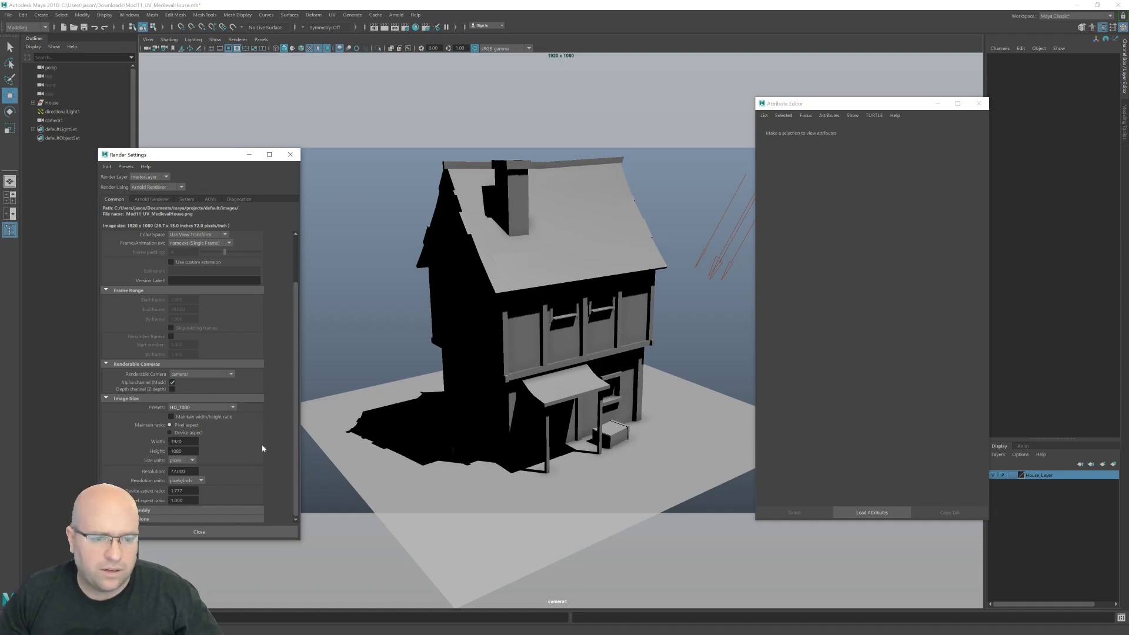
pyautogui.moveTo(296, 426); pyautogui.dragTo(296, 427)
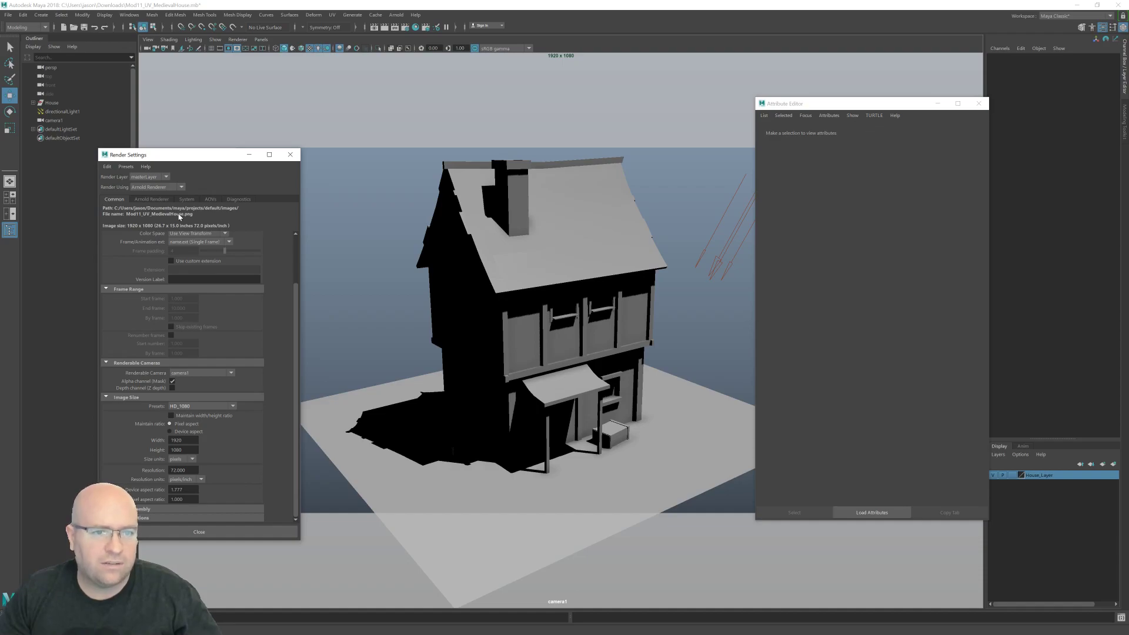
# - Set the renderer to TURTLE and look over its common and renderer-specific settings
pyautogui.click(158, 188)
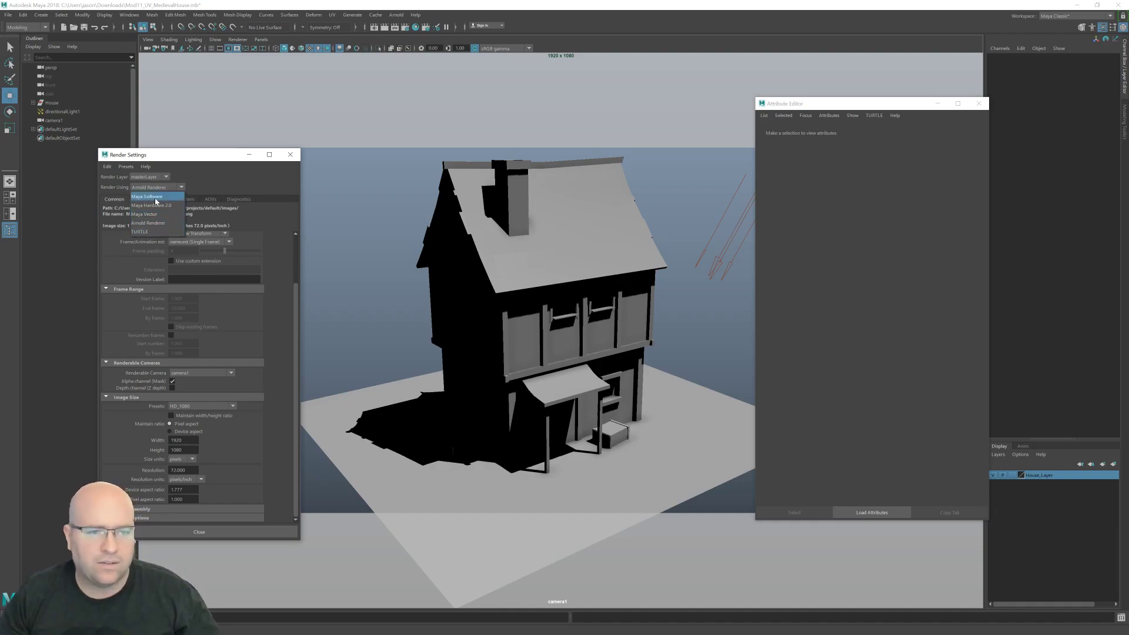
pyautogui.click(154, 233)
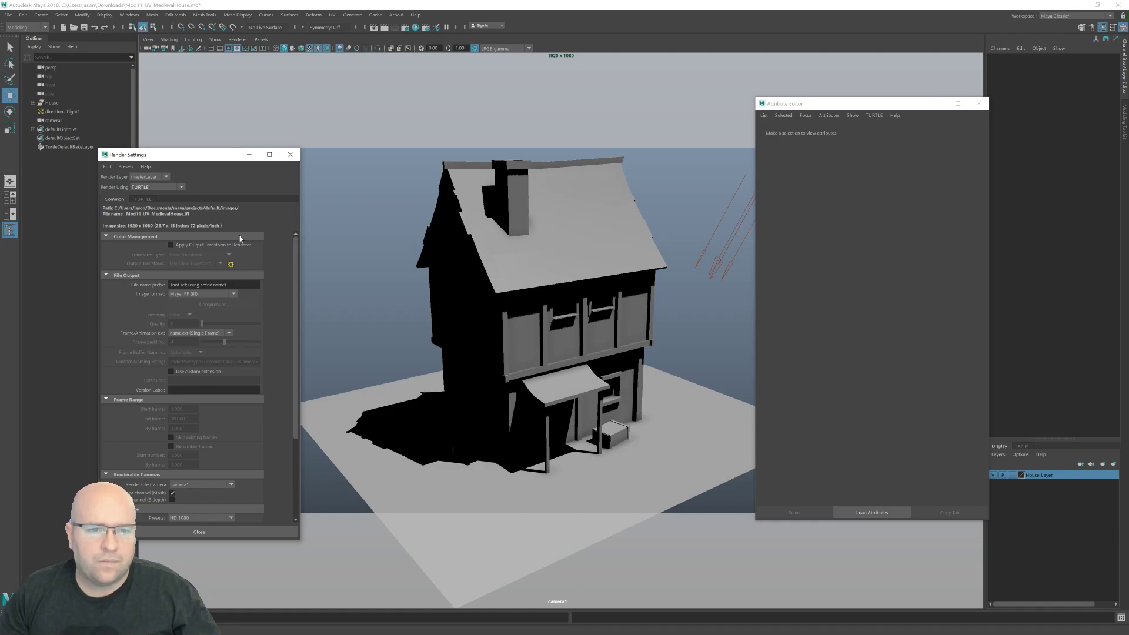
pyautogui.click(142, 200)
pyautogui.click(121, 199)
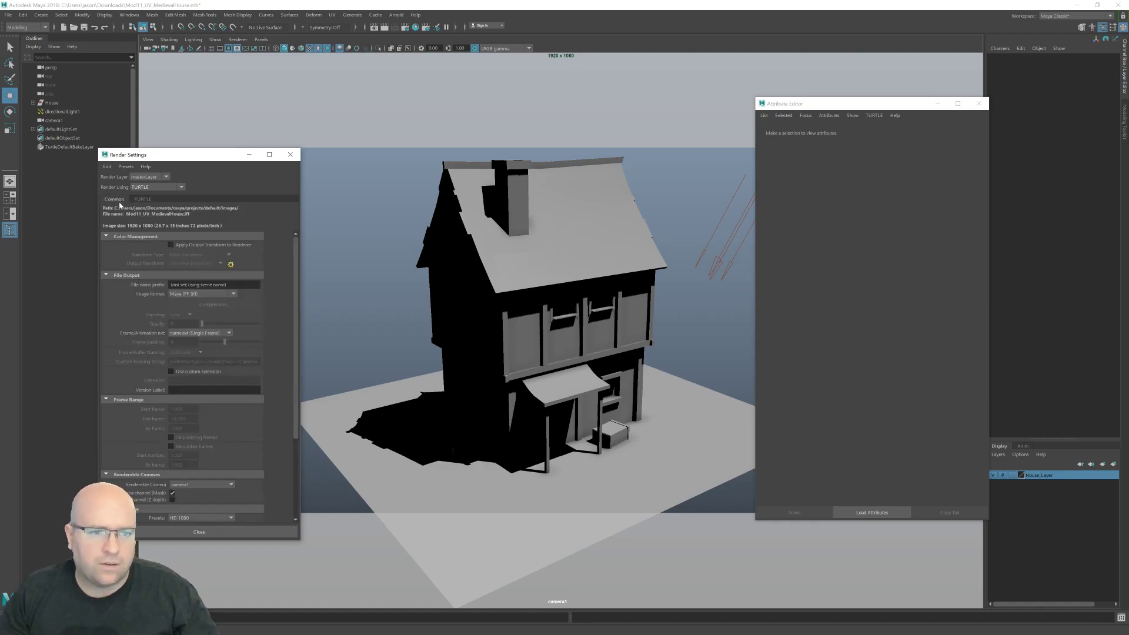
pyautogui.click(144, 200)
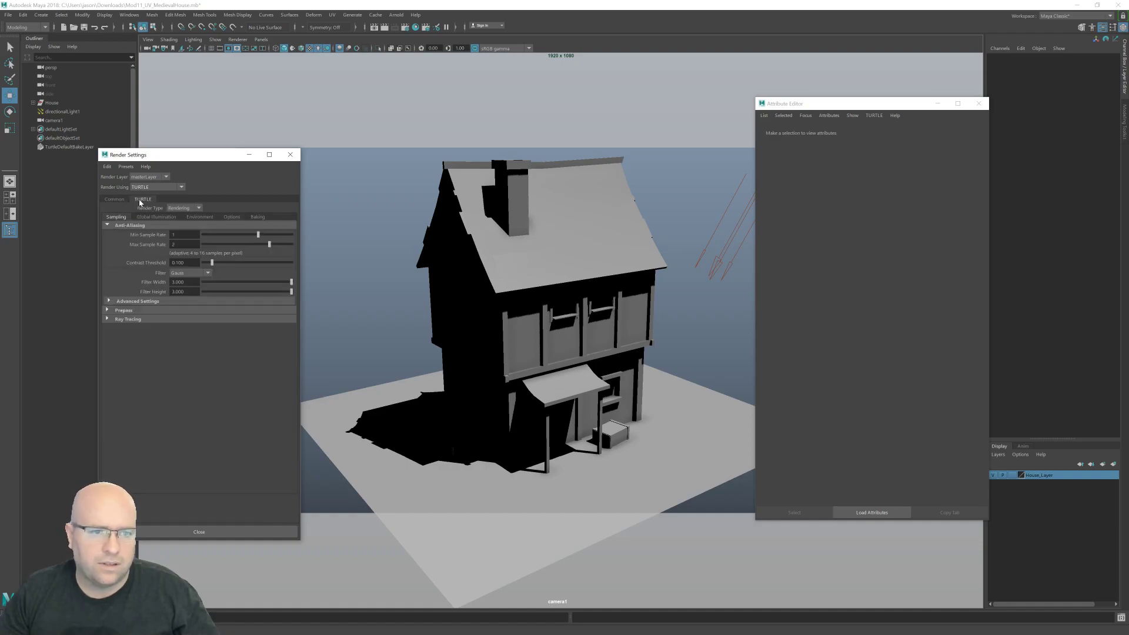
pyautogui.click(115, 200)
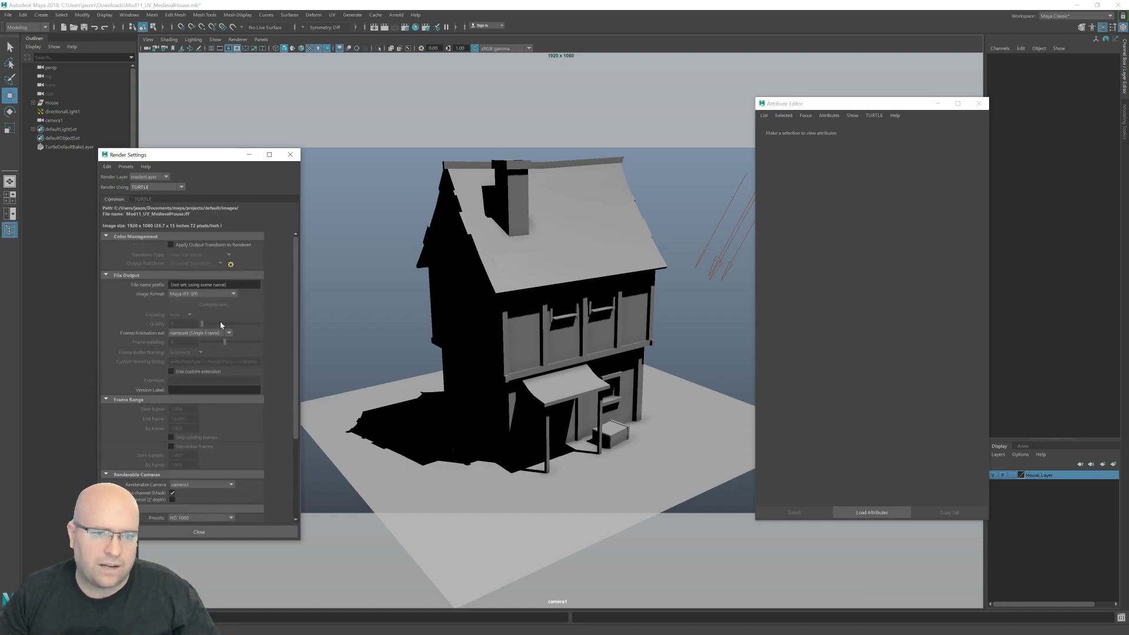
# - Look through TURTLE's sampling and global illumination settings and render the current frame
pyautogui.click(144, 200)
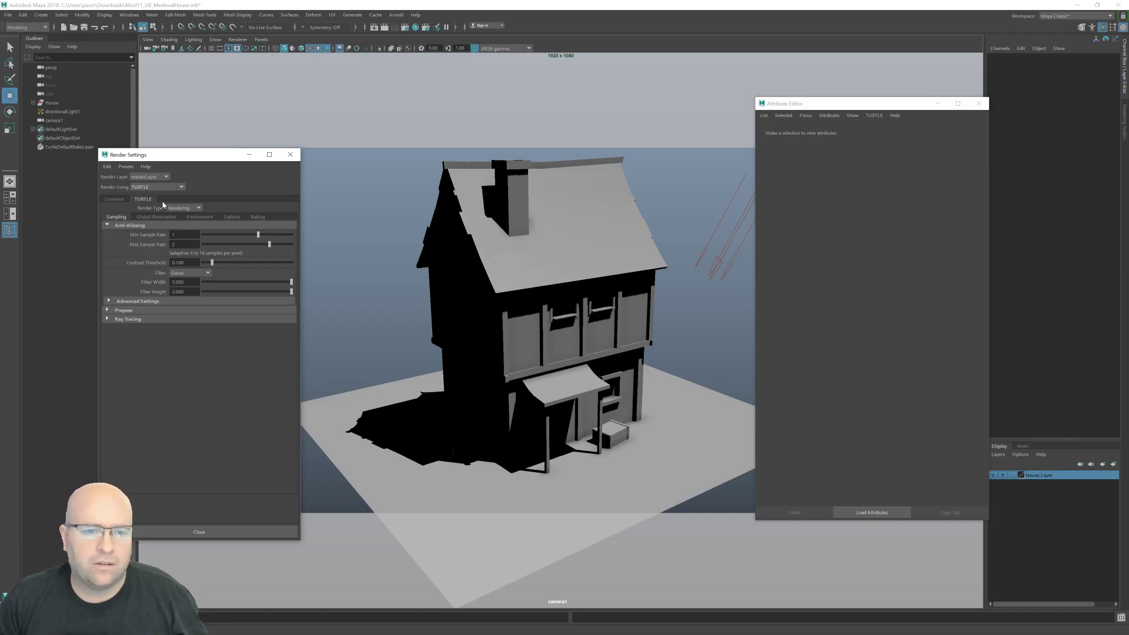
pyautogui.click(109, 302)
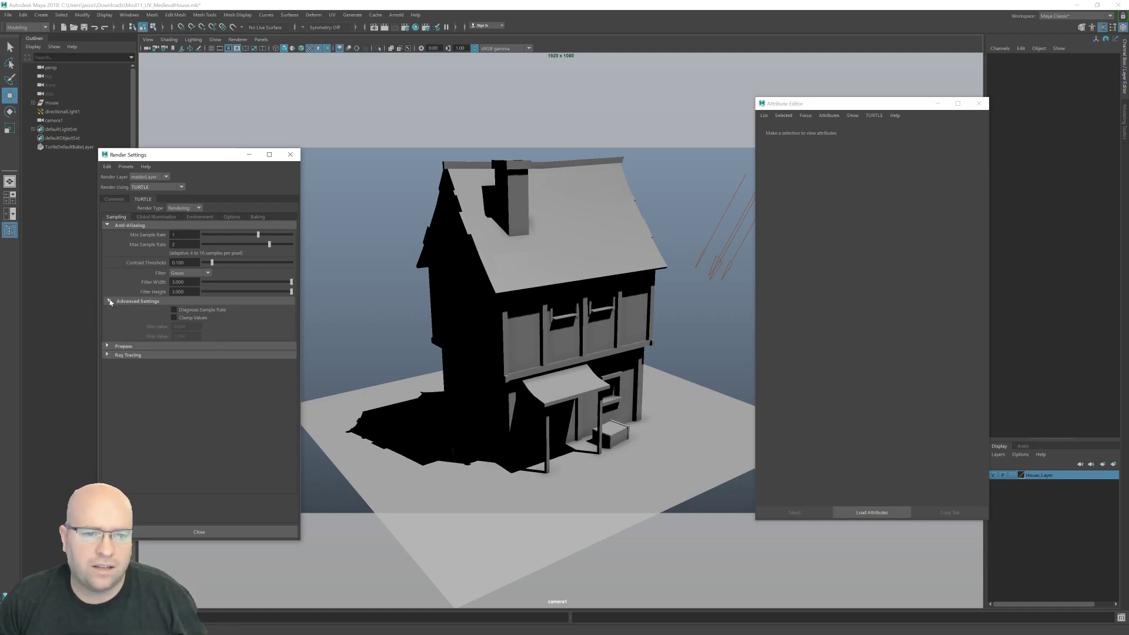
pyautogui.click(110, 301)
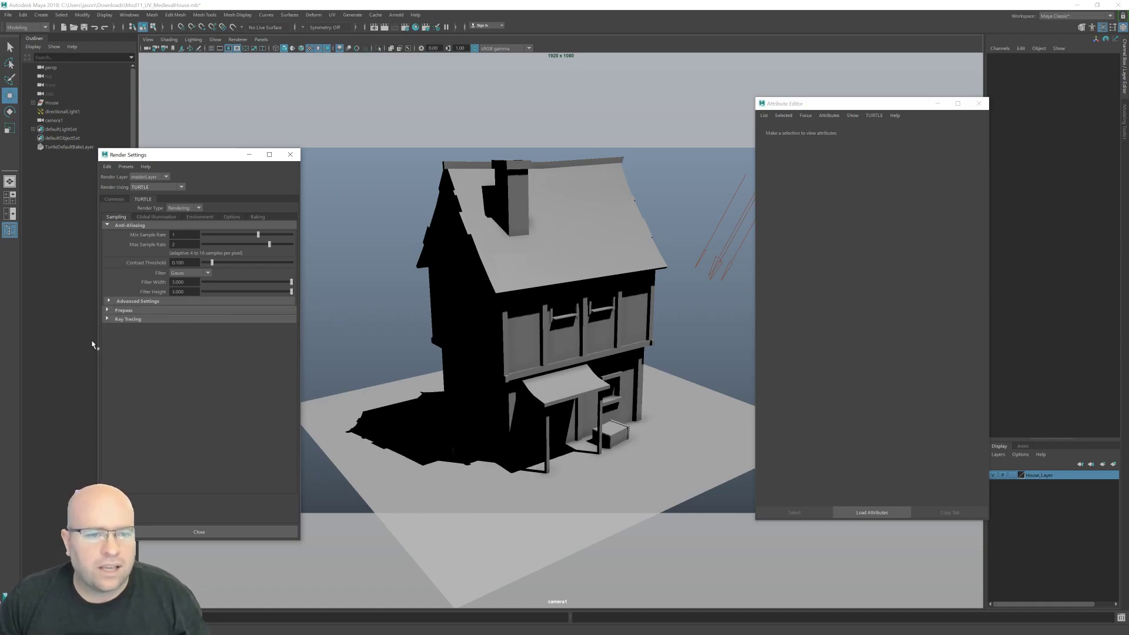
pyautogui.click(109, 320)
pyautogui.click(109, 319)
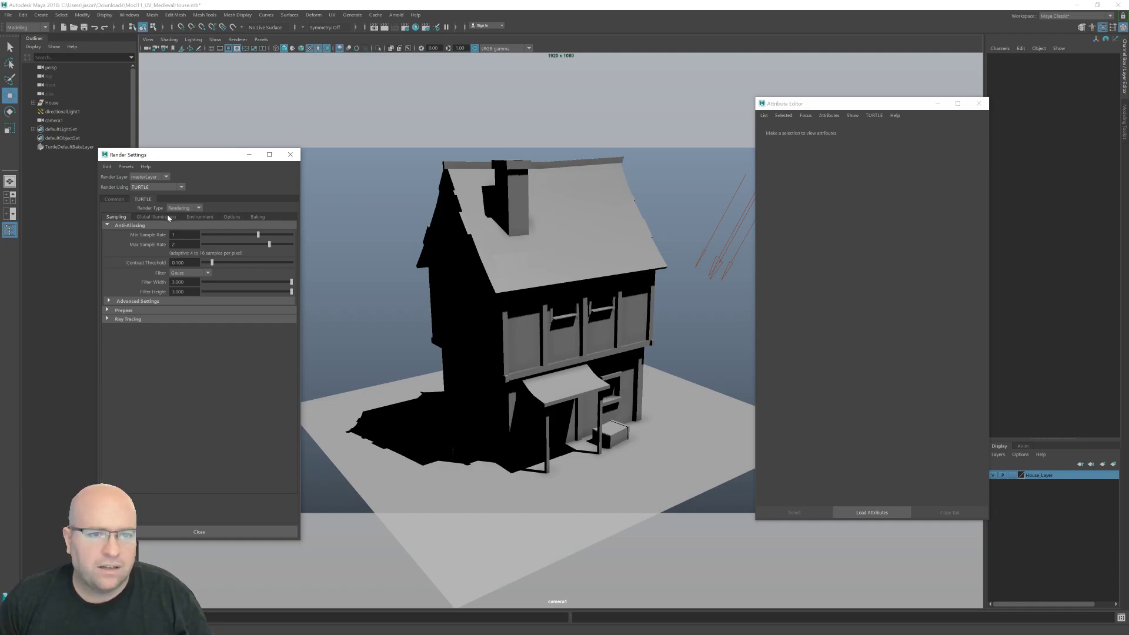
pyautogui.click(168, 218)
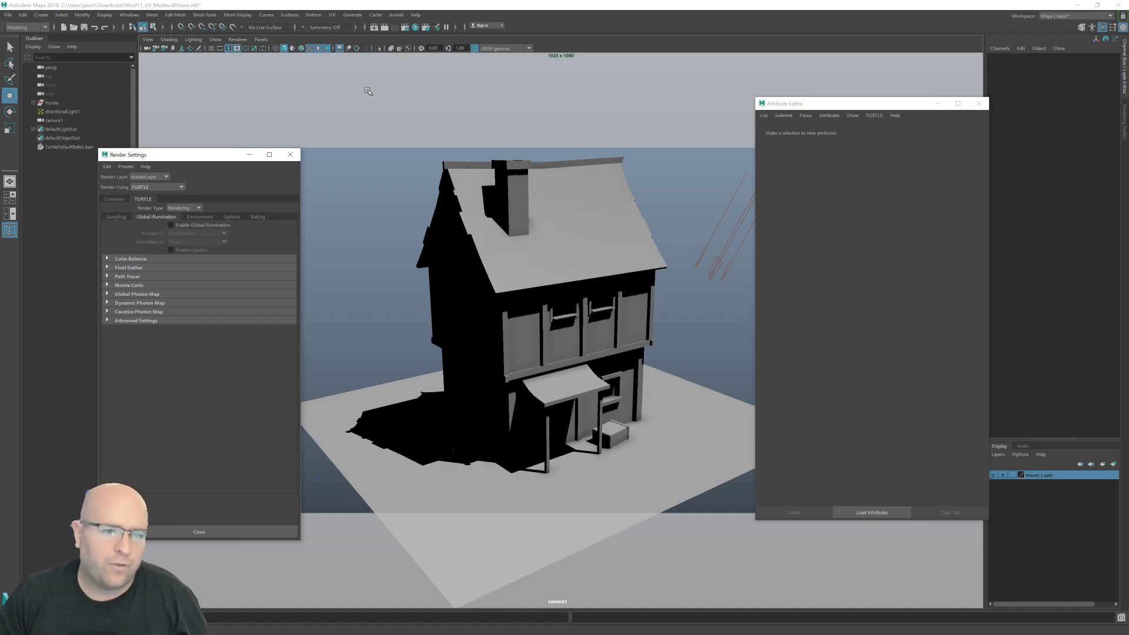
pyautogui.click(387, 28)
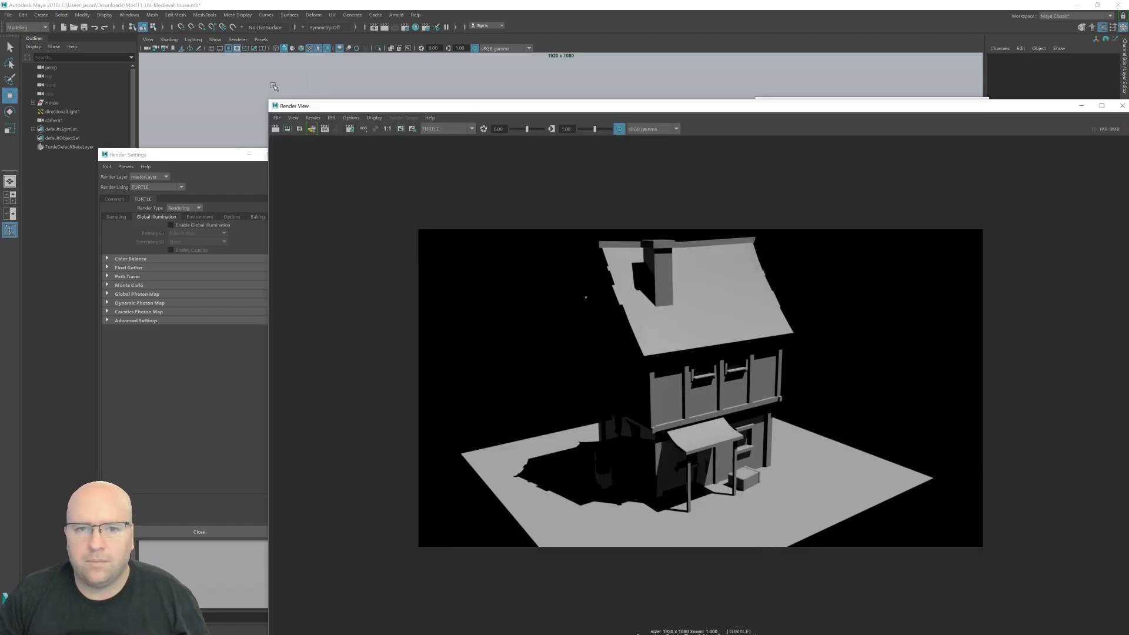
# - Shrink the Render View window and move it clear of the Render Settings and the house in the viewport
pyautogui.moveTo(267, 99); pyautogui.dragTo(536, 206)
pyautogui.moveTo(623, 213); pyautogui.dragTo(412, 94)
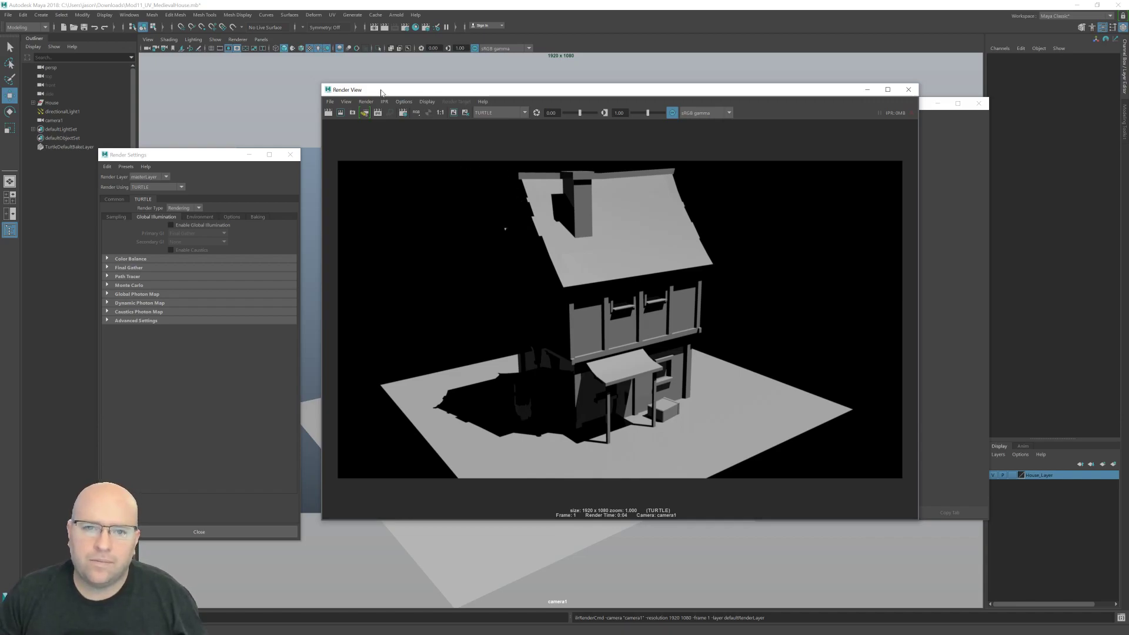
pyautogui.moveTo(323, 83); pyautogui.dragTo(445, 217)
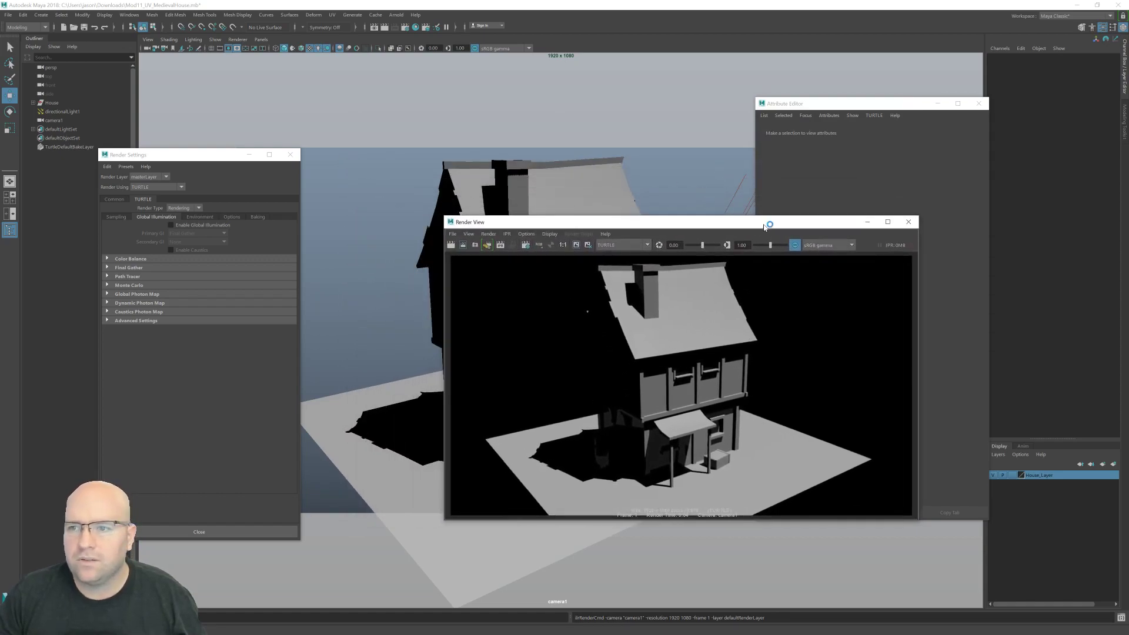
pyautogui.moveTo(757, 229); pyautogui.dragTo(823, 332)
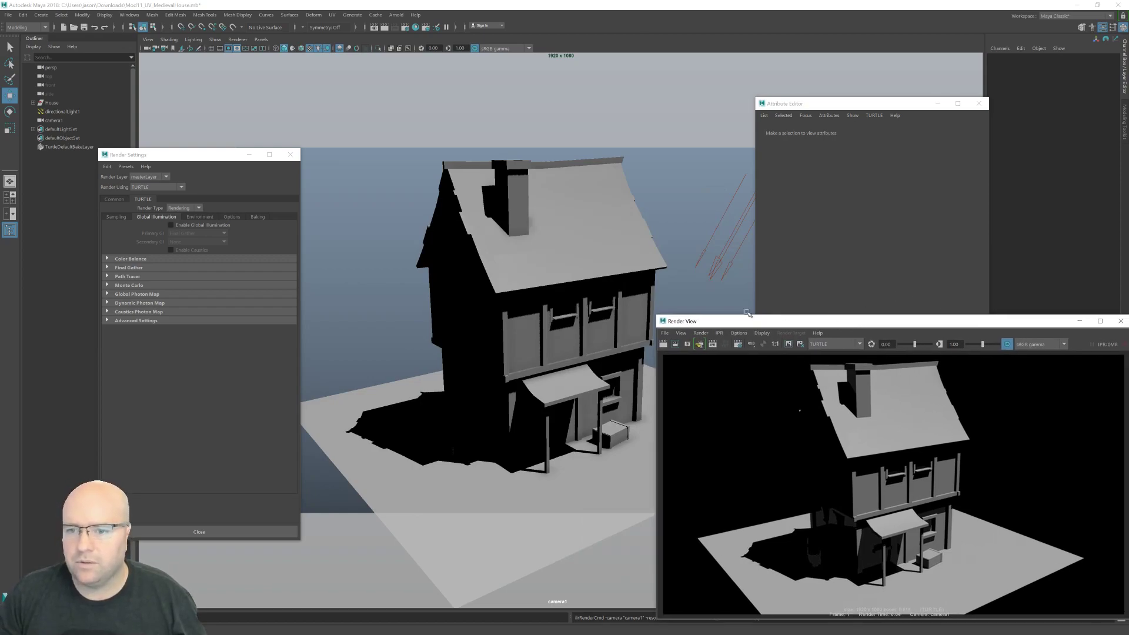
# - Enable TURTLE's global illumination with Final Gather as the primary GI and render the current frame
pyautogui.click(123, 217)
pyautogui.click(141, 217)
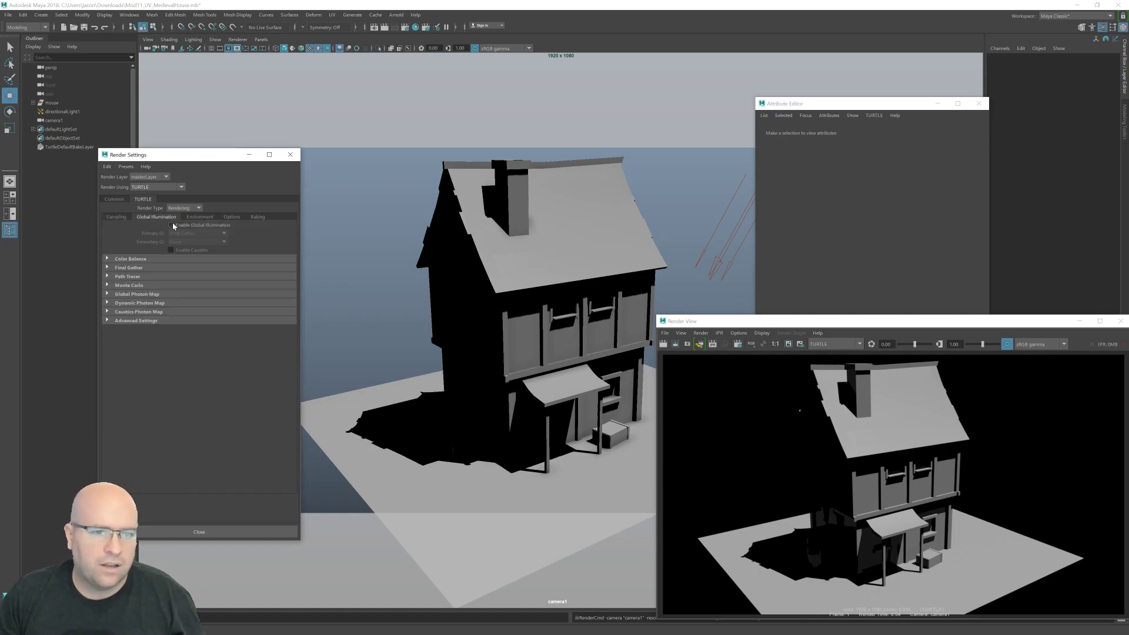
pyautogui.click(171, 226)
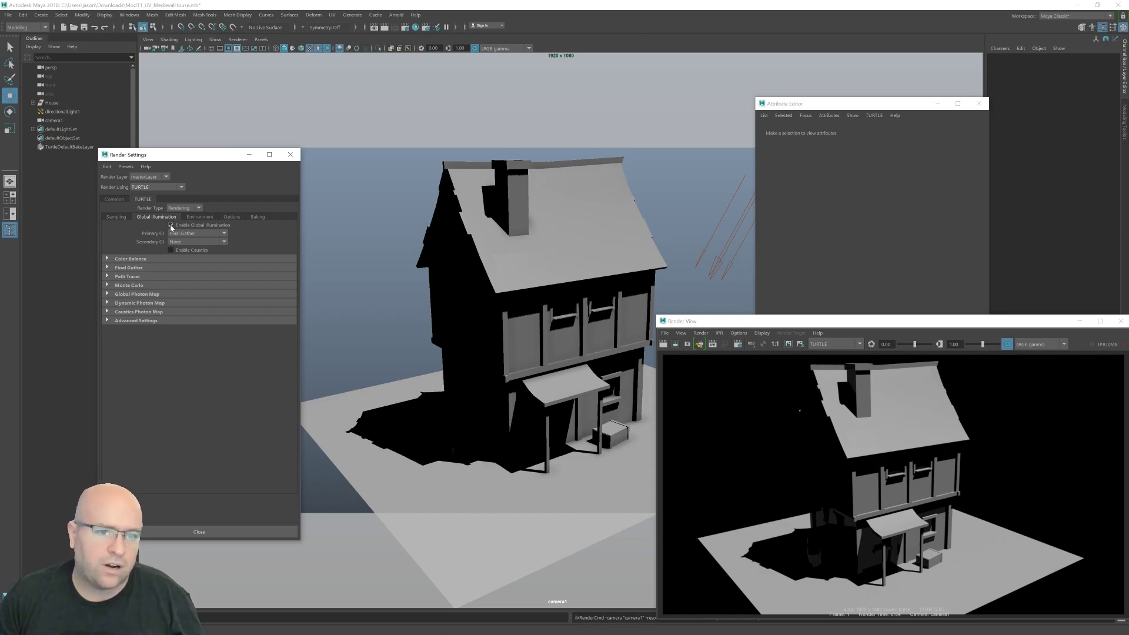
pyautogui.click(663, 343)
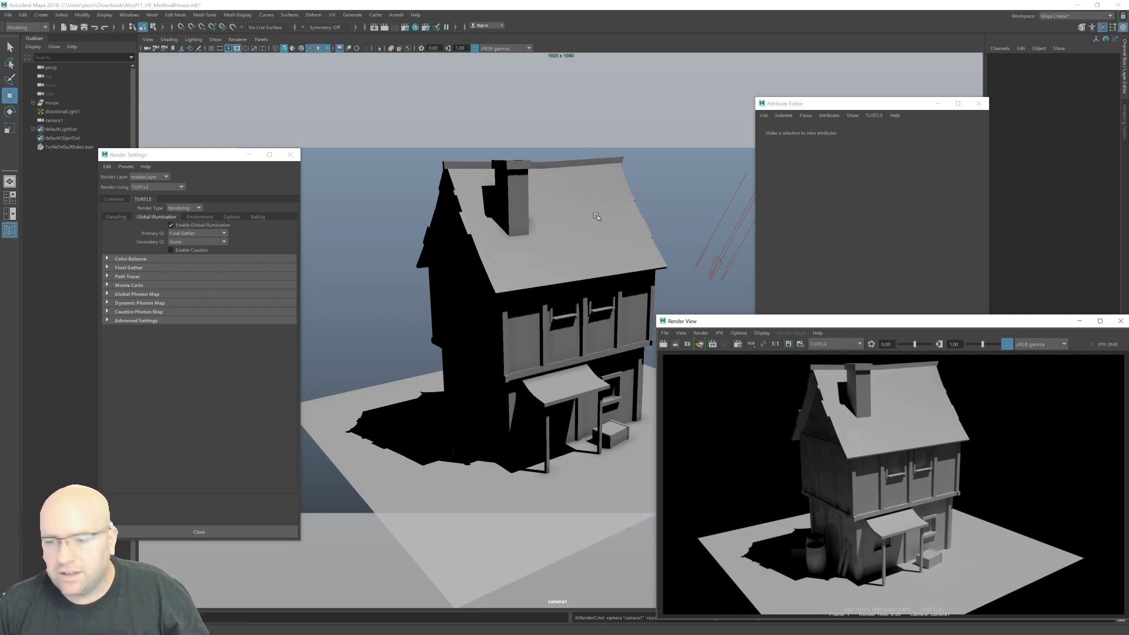
# - Set the secondary GI to Photon Map and keep the current rendered image for comparison
pyautogui.click(191, 242)
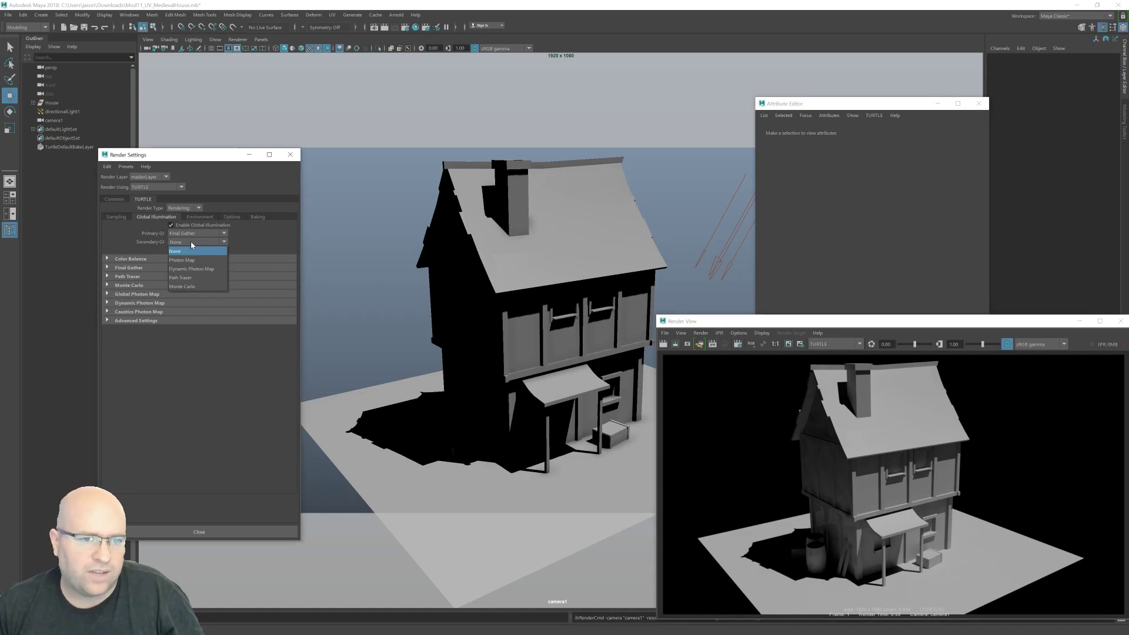
pyautogui.click(188, 260)
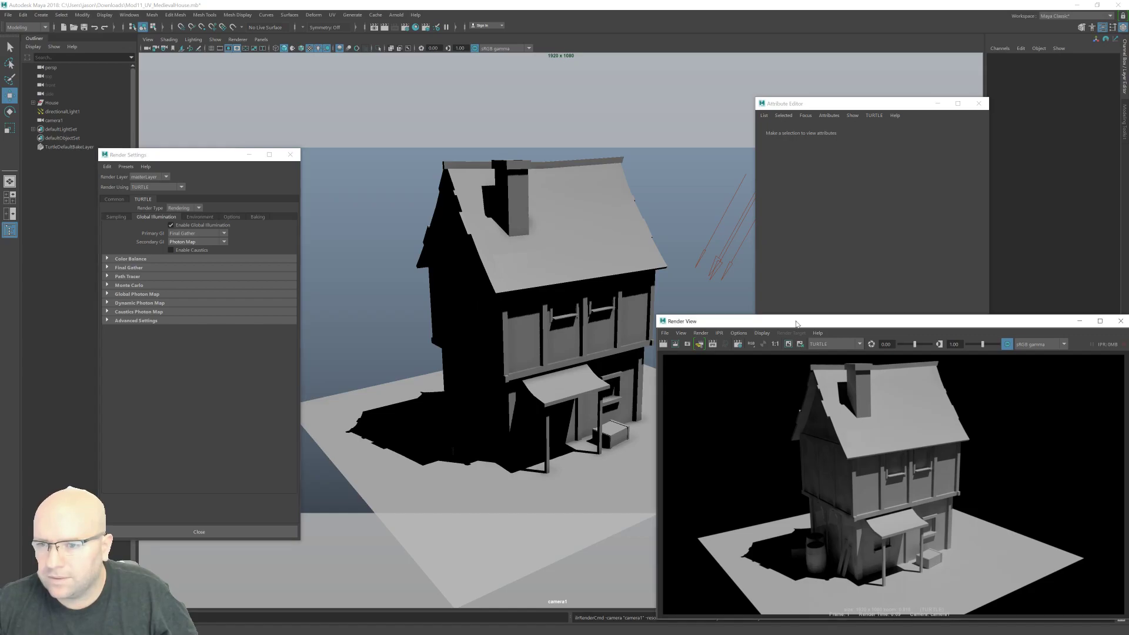
pyautogui.click(790, 342)
pyautogui.click(789, 340)
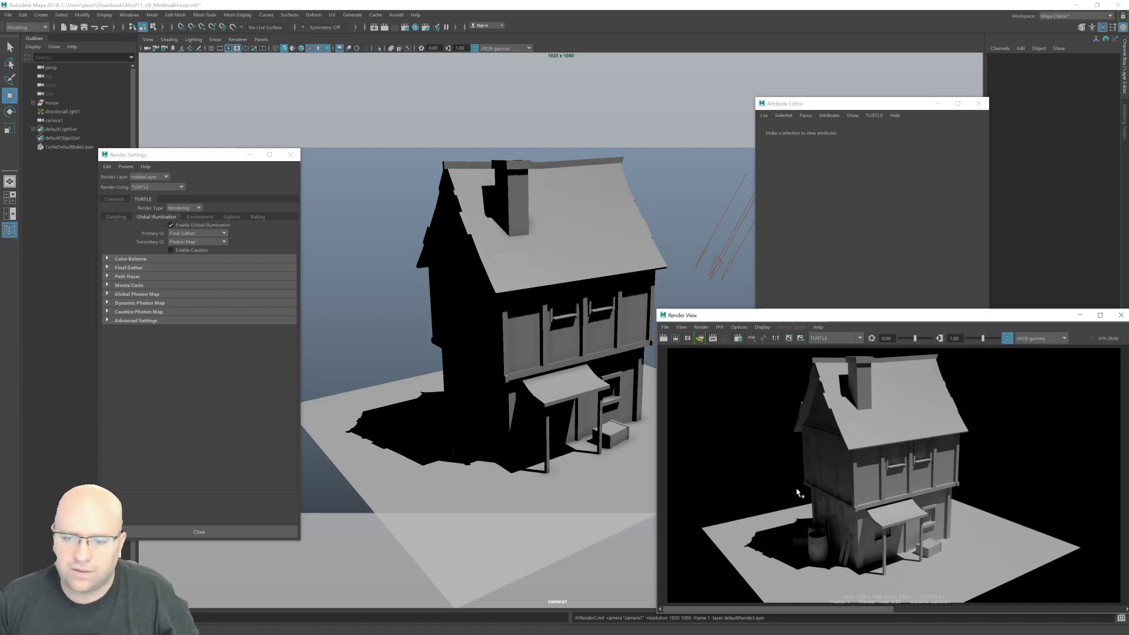
# - Disable global illumination, remove the stored comparison image, and render the frame again
pyautogui.click(170, 226)
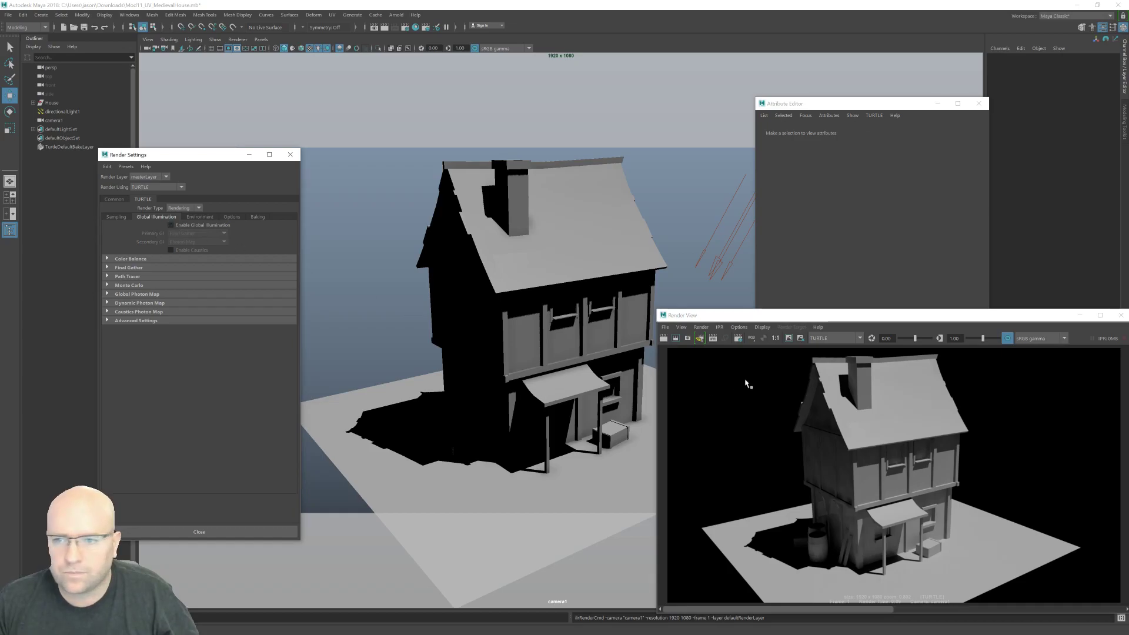
pyautogui.click(801, 339)
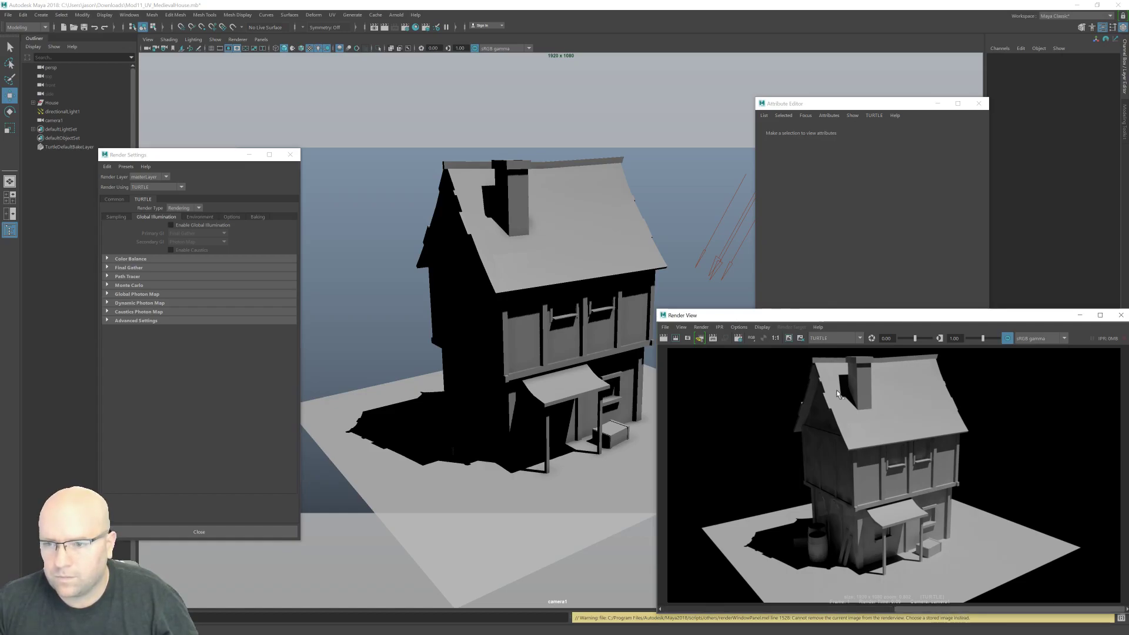
pyautogui.click(801, 338)
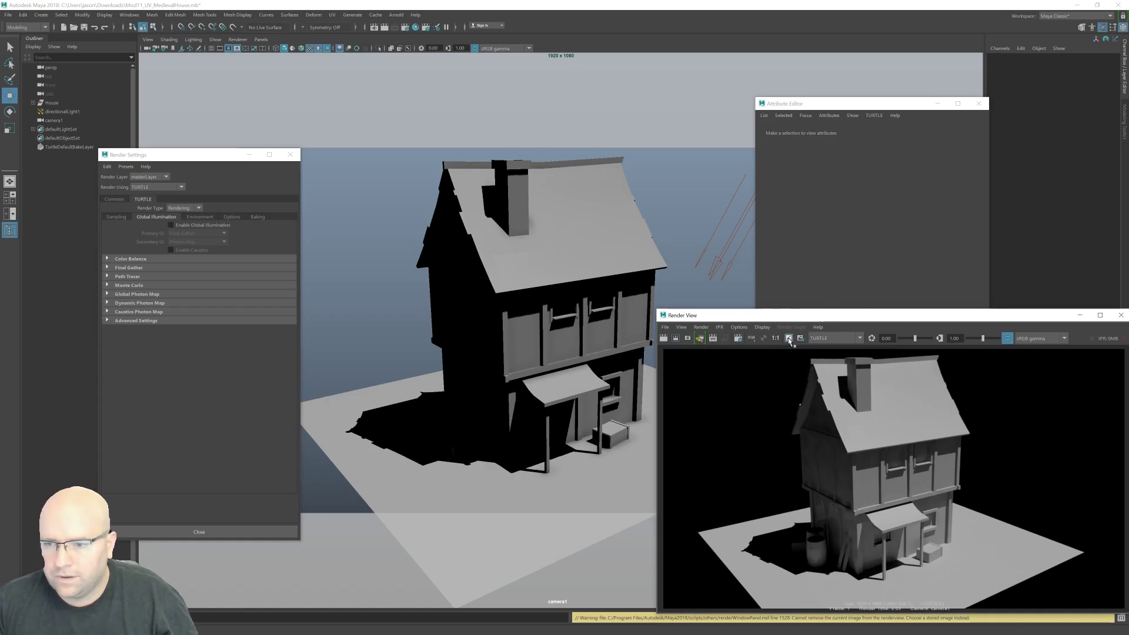
pyautogui.click(663, 338)
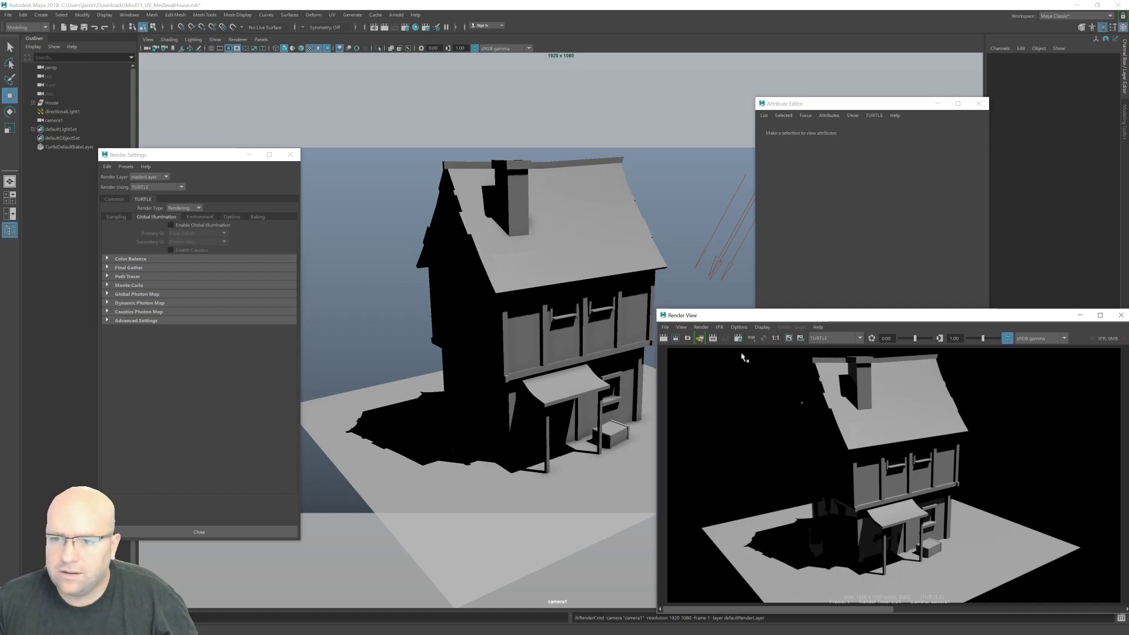
# - Re-enable global illumination with the secondary GI set to None, render the frame, and keep the image
pyautogui.click(200, 225)
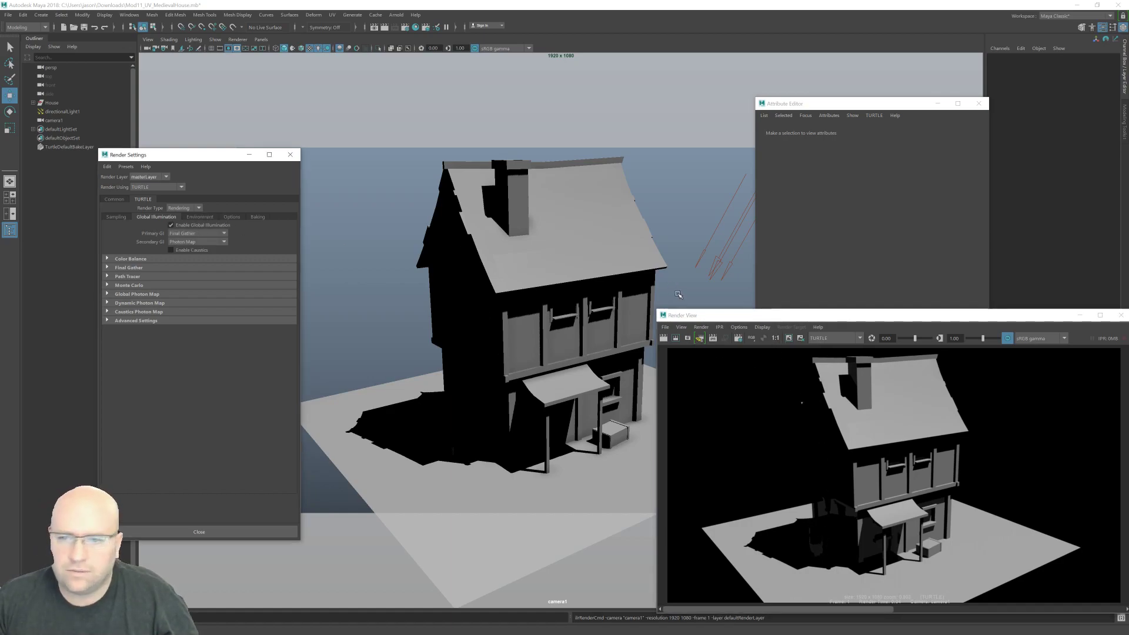
pyautogui.click(202, 242)
pyautogui.click(188, 258)
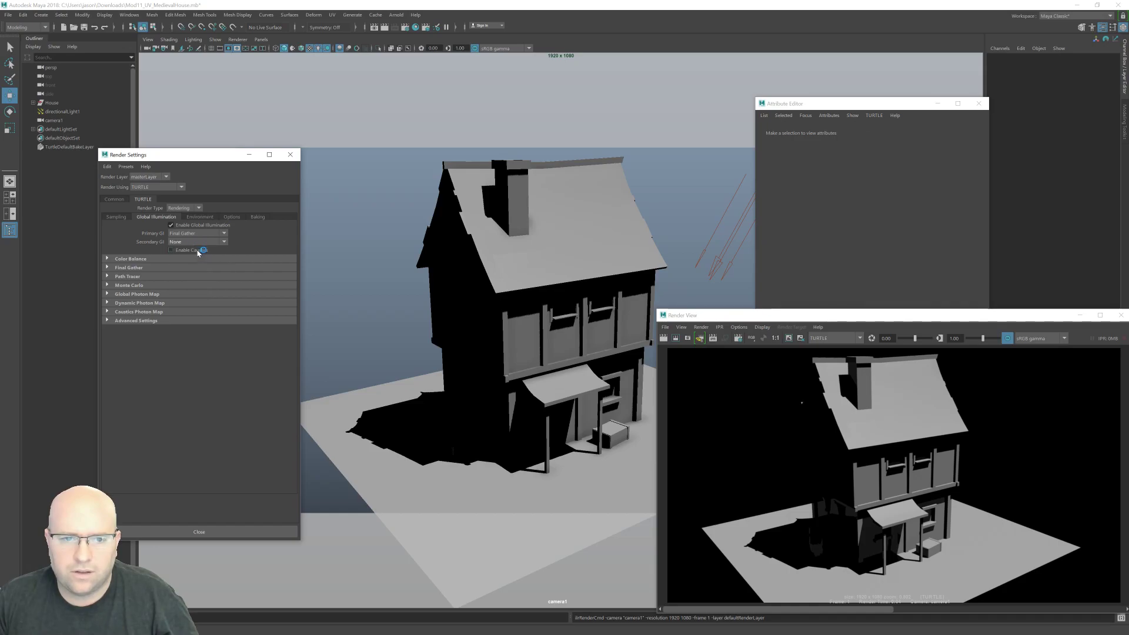
pyautogui.click(675, 338)
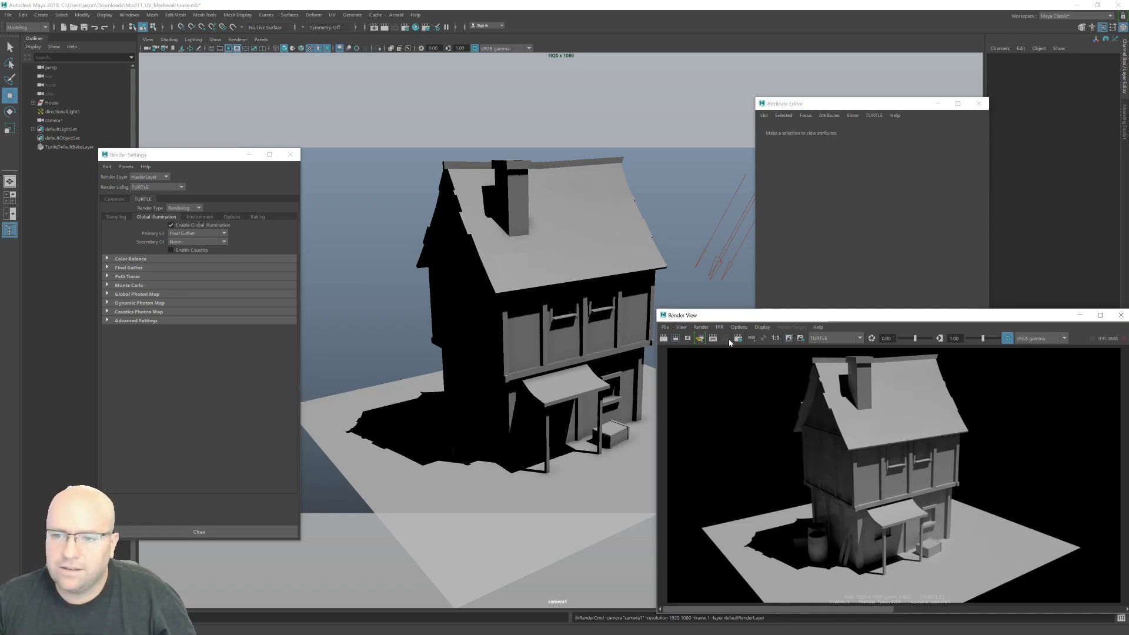
pyautogui.click(789, 339)
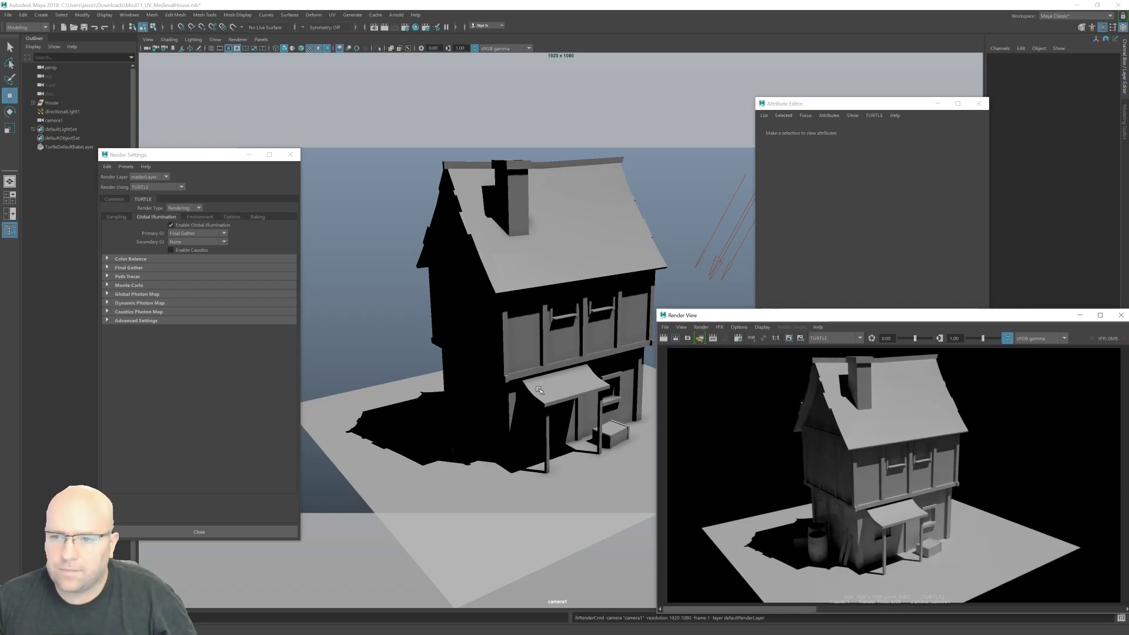
# - Set the secondary GI back to Photon Map and render the frame for comparison
pyautogui.click(194, 242)
pyautogui.click(187, 251)
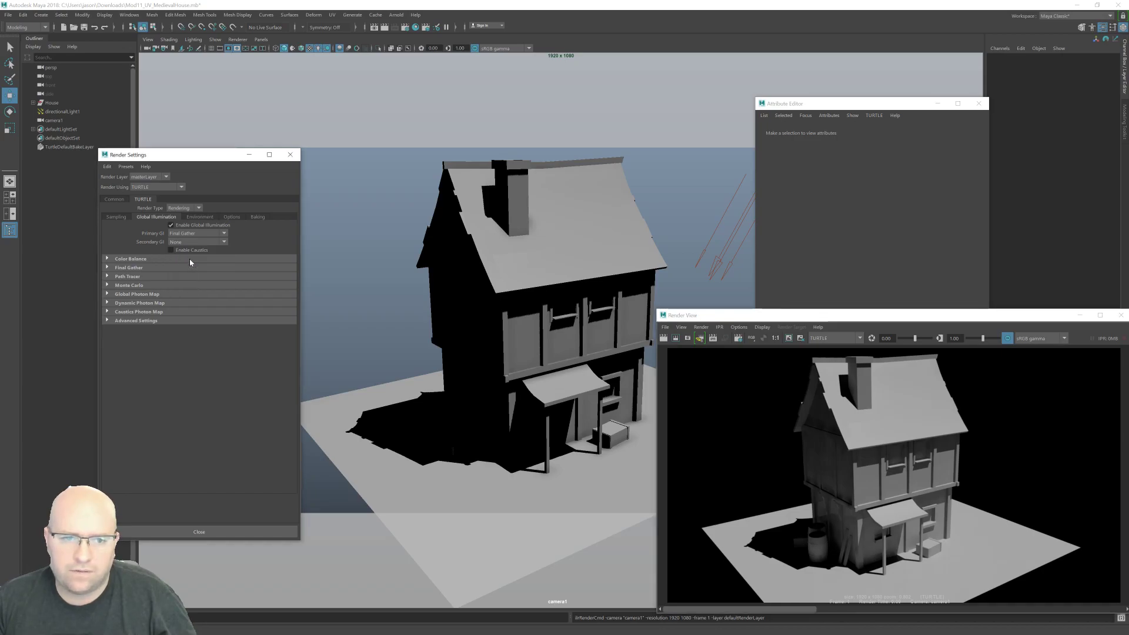
pyautogui.click(664, 339)
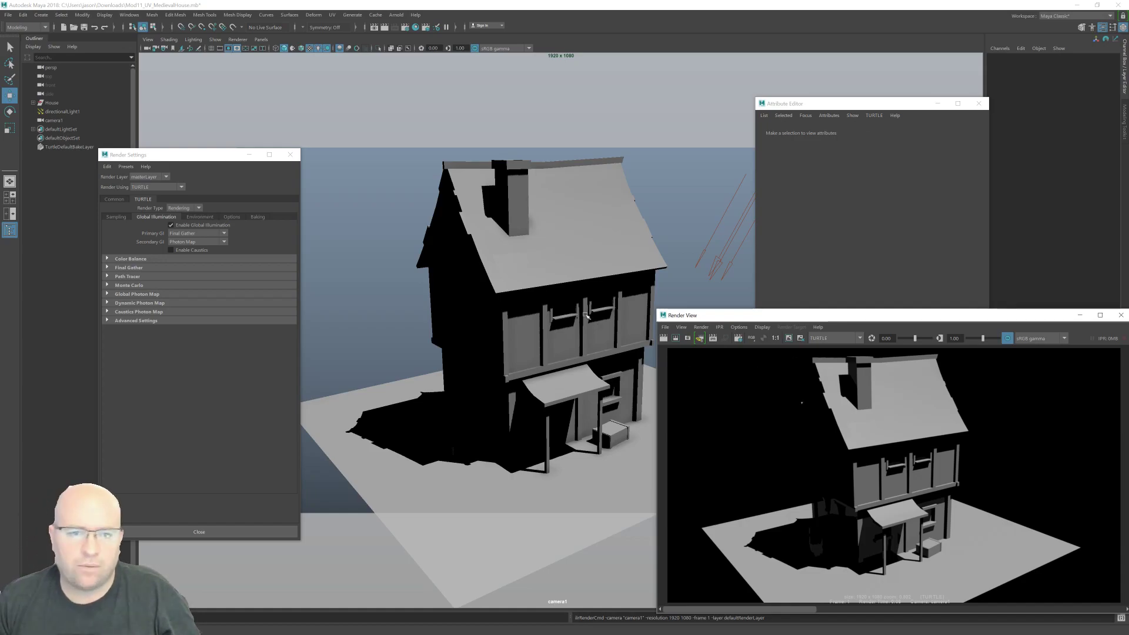
# - Look over TURTLE's environment sections and the Final Gather options under global illumination
pyautogui.click(199, 217)
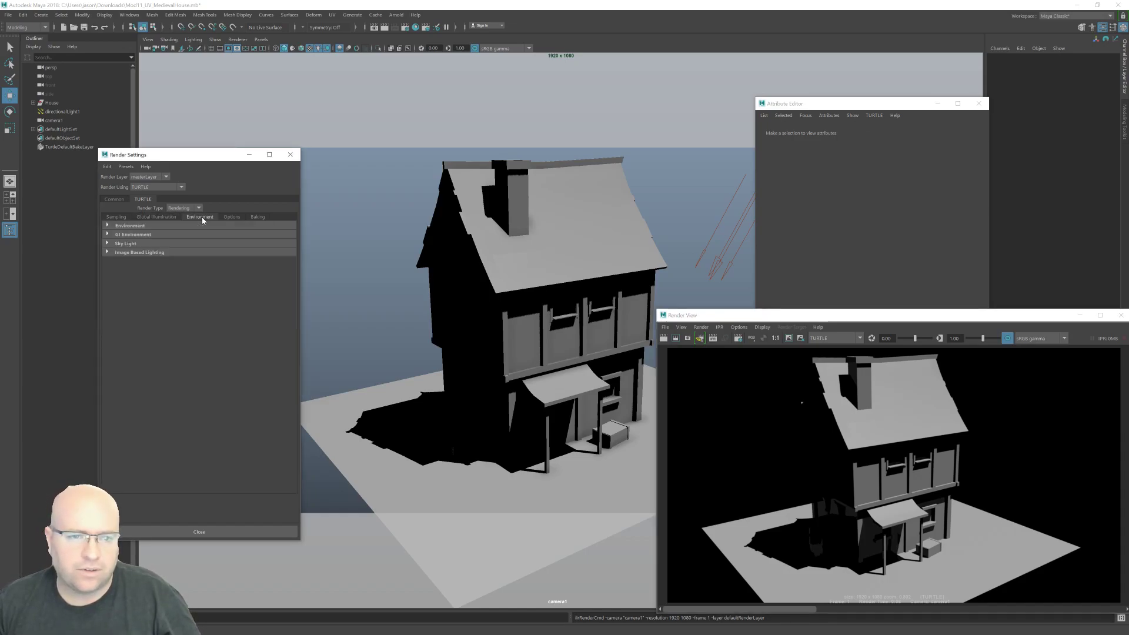
pyautogui.click(110, 242)
pyautogui.click(111, 243)
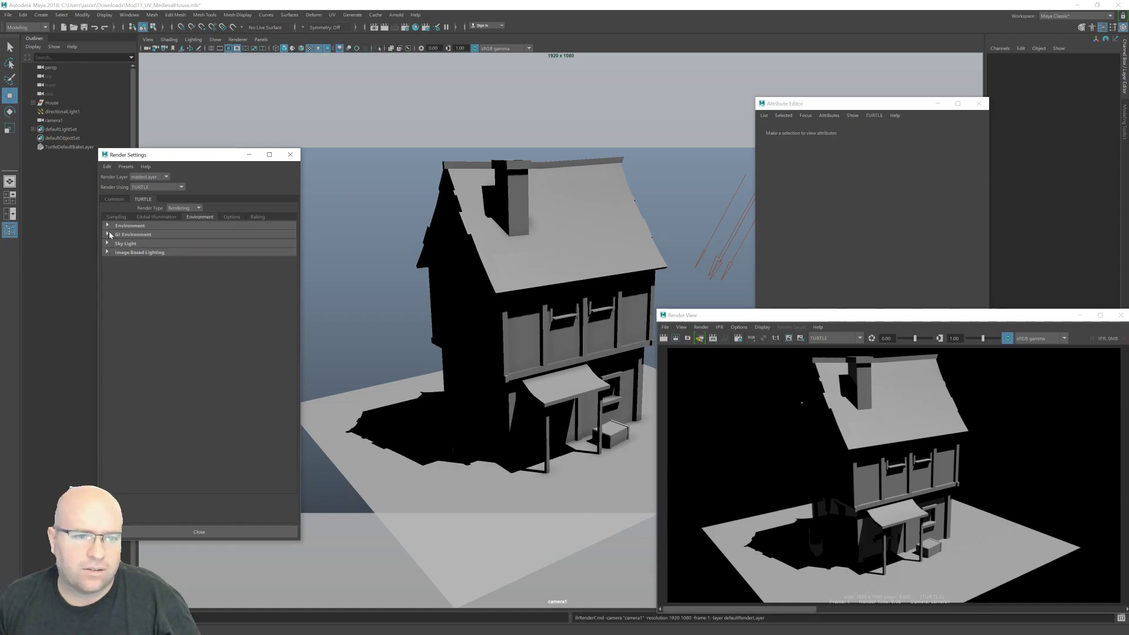
pyautogui.click(156, 217)
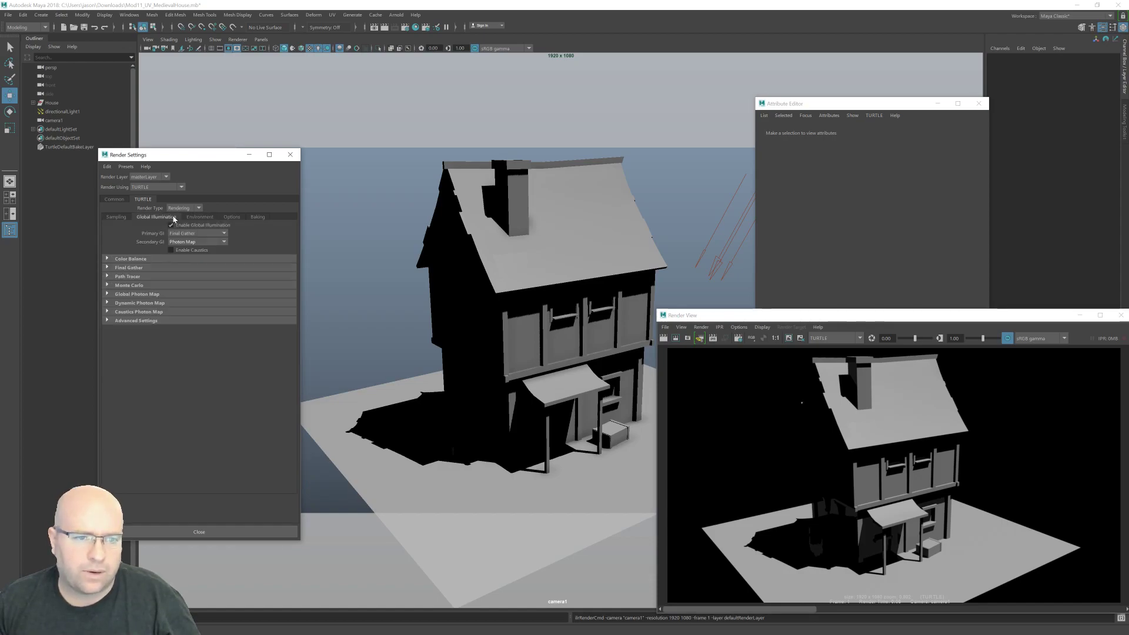
pyautogui.click(108, 268)
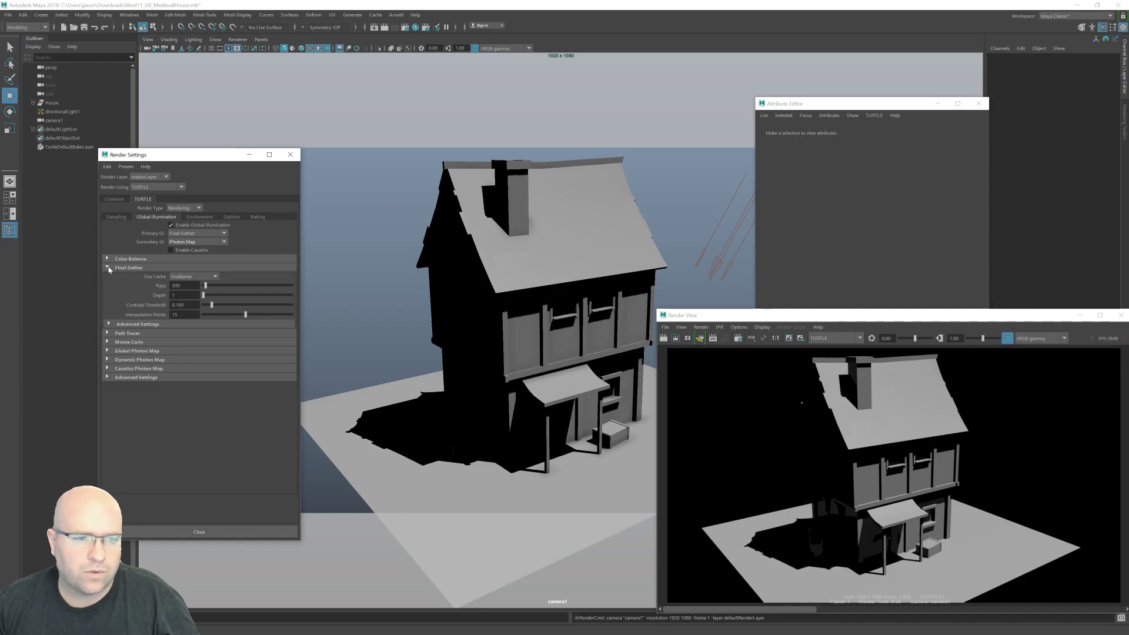
pyautogui.click(108, 268)
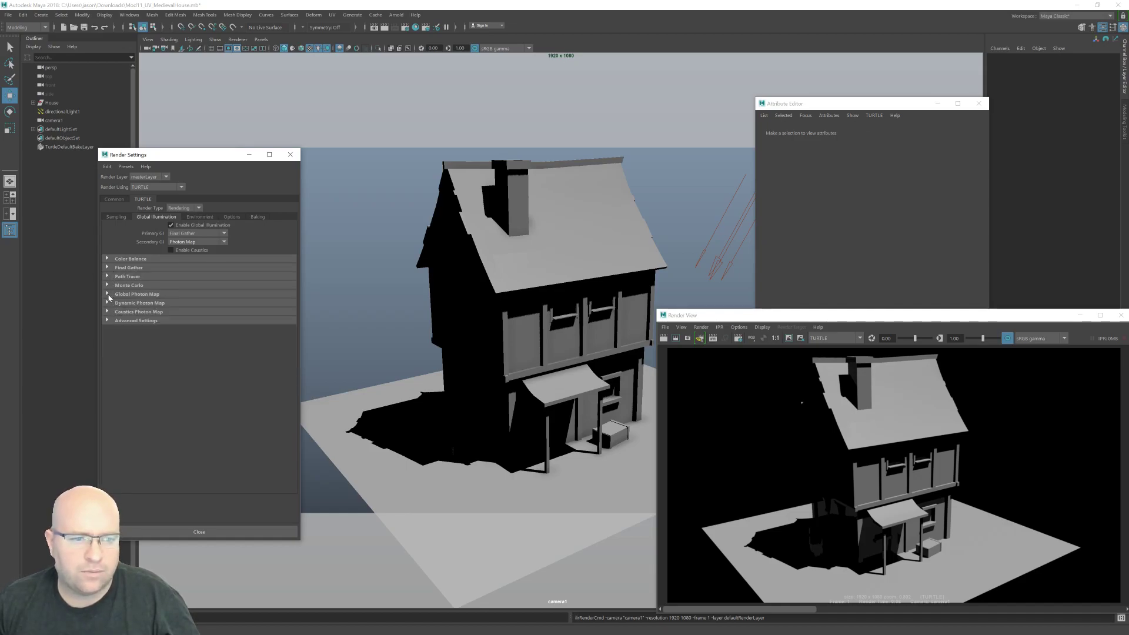
# - Set TURTLE's Environment option to Sky Light
pyautogui.click(198, 217)
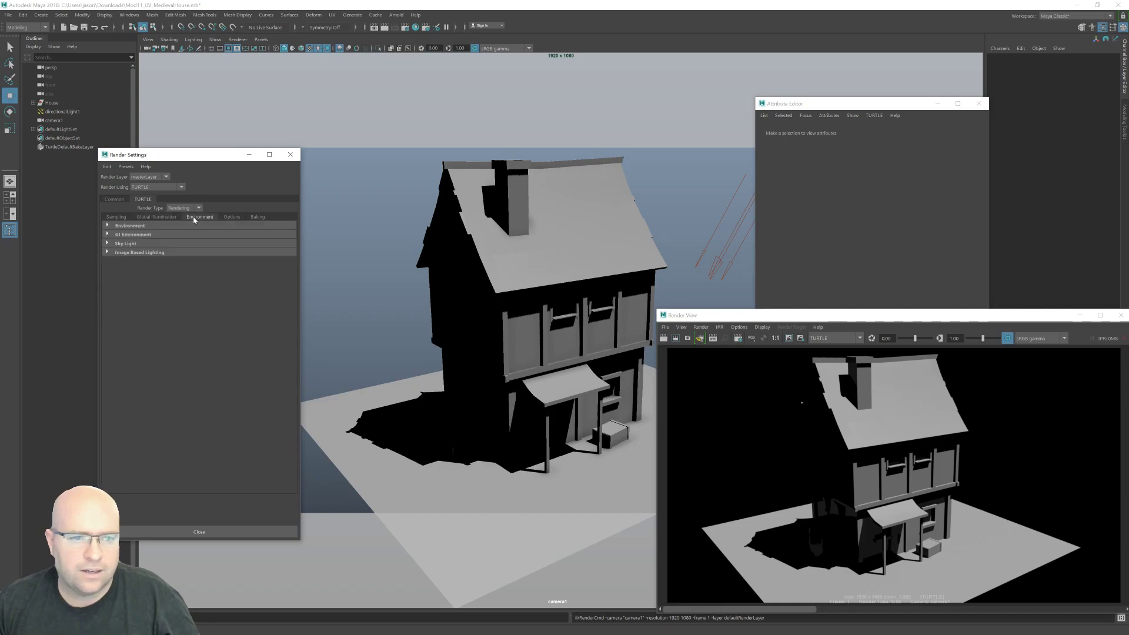
pyautogui.click(107, 226)
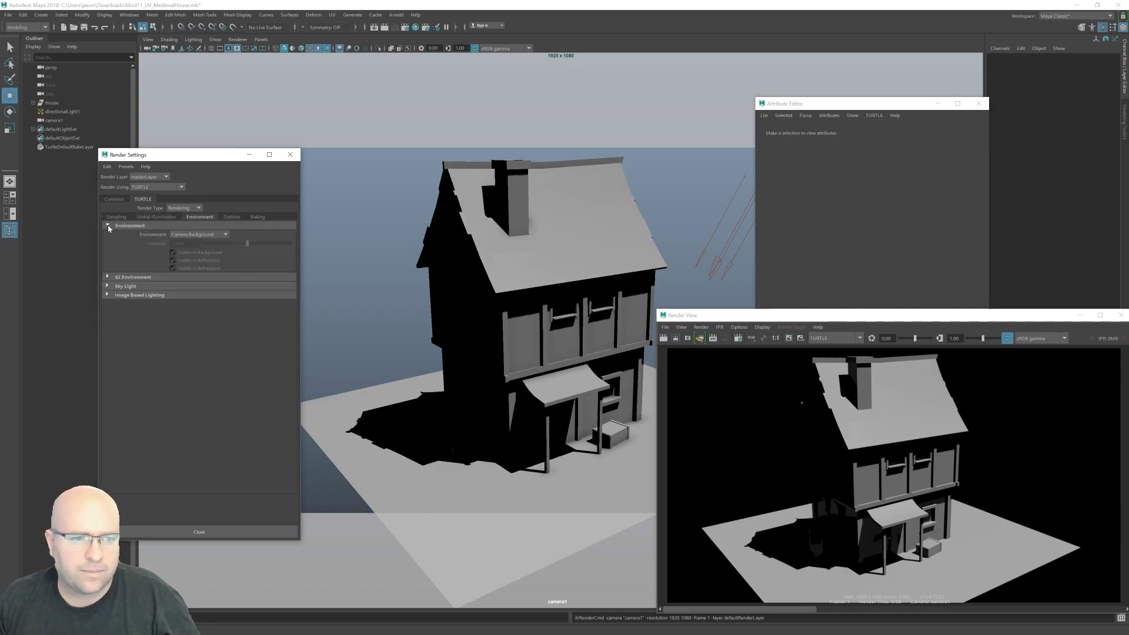
pyautogui.click(191, 235)
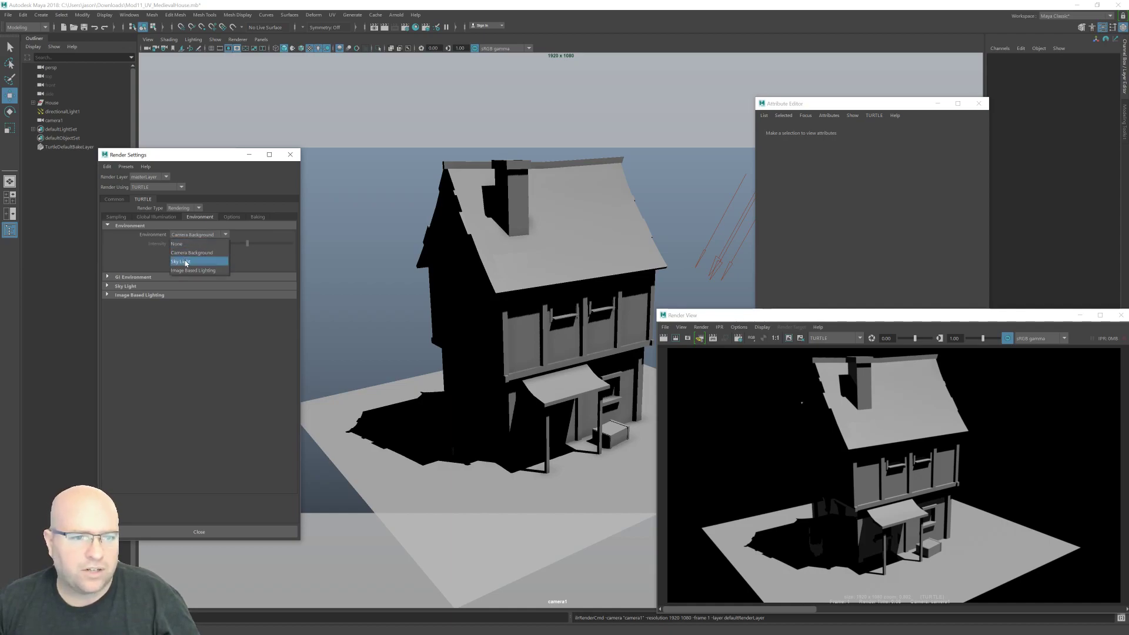
pyautogui.click(186, 261)
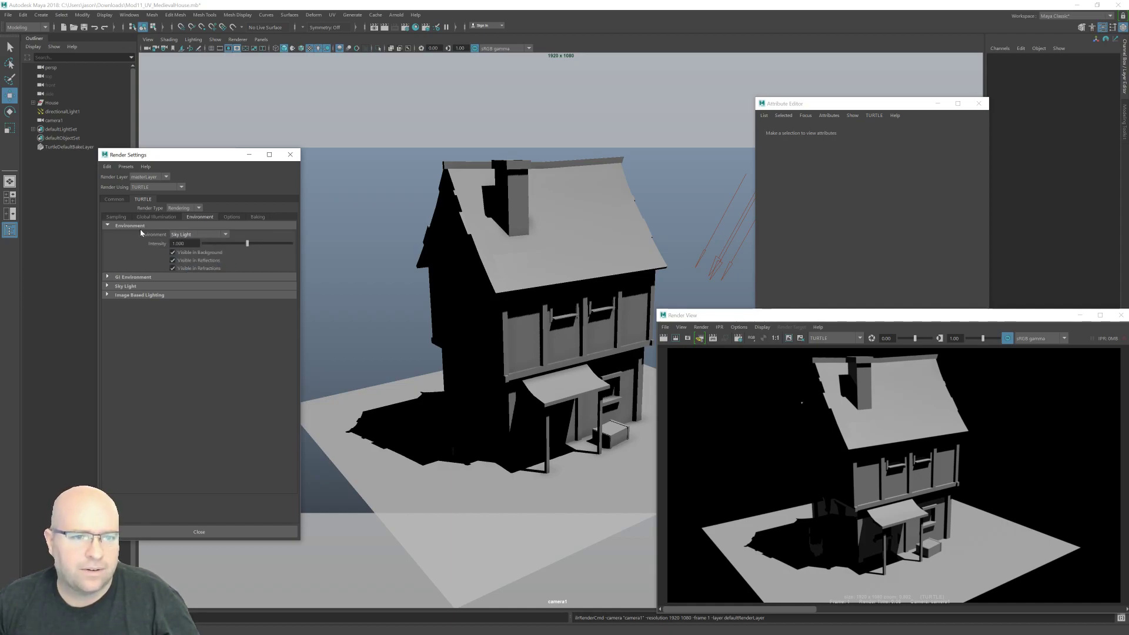
# - Set the GI Environment to Sky Light and render the current frame
pyautogui.click(106, 277)
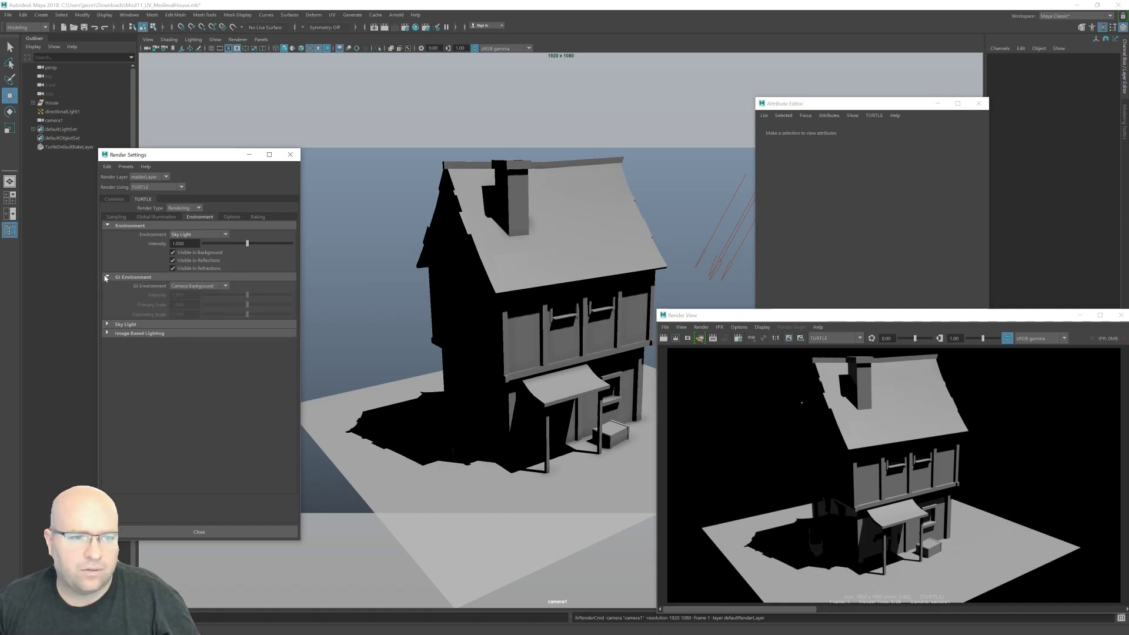
pyautogui.click(191, 286)
pyautogui.click(189, 314)
pyautogui.click(664, 338)
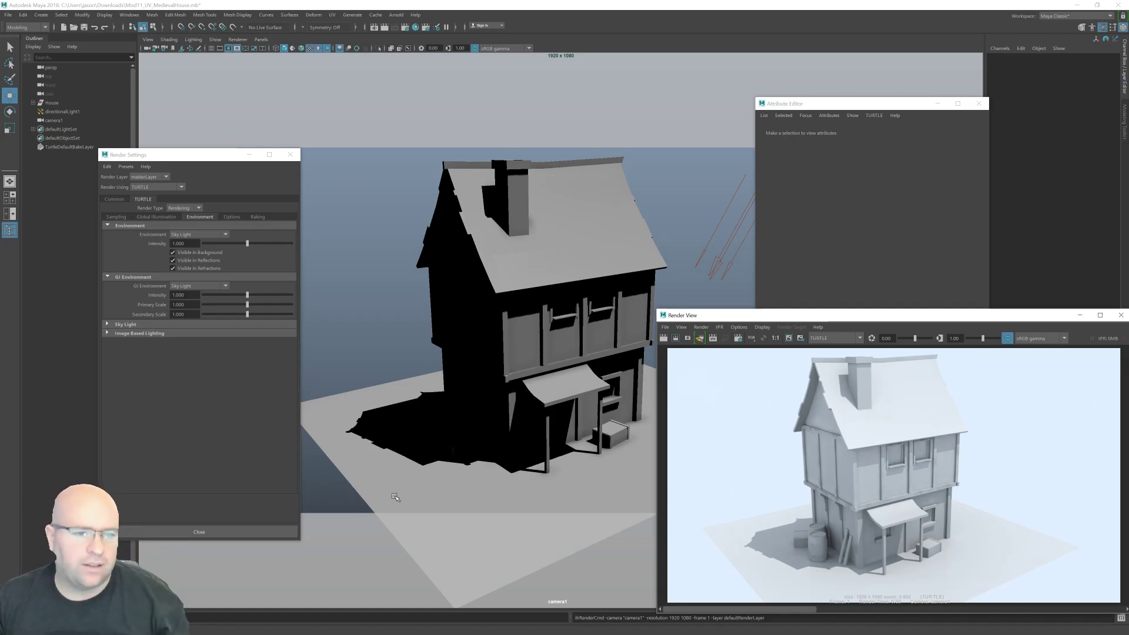
# - Change the sky light color to a more saturated light blue and keep the current rendered image for comparison
pyautogui.click(171, 324)
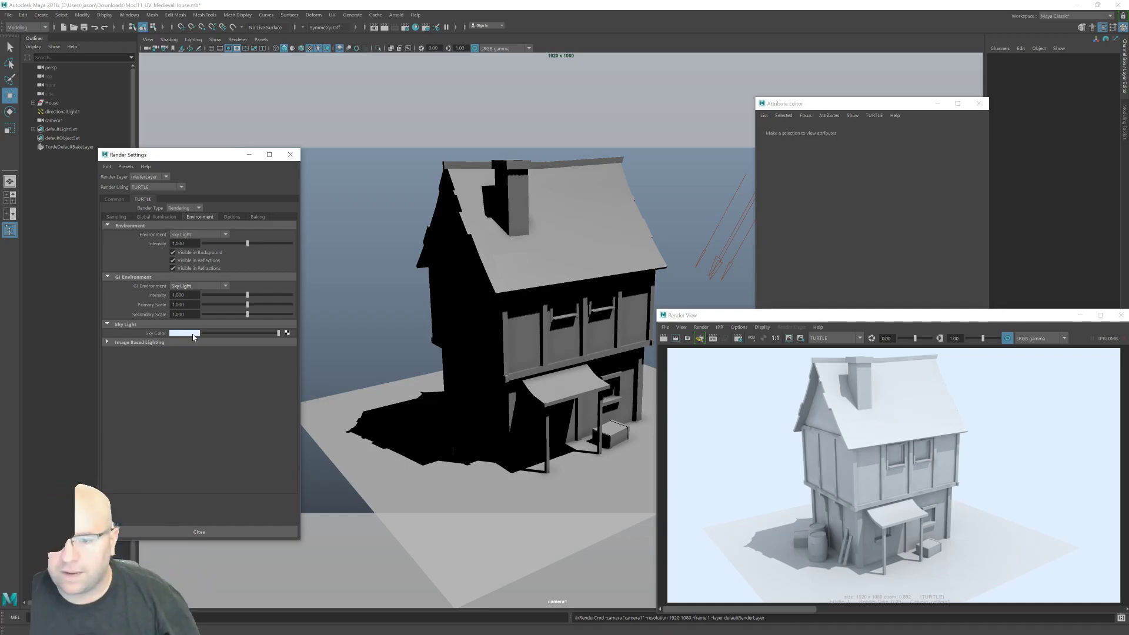
pyautogui.click(193, 334)
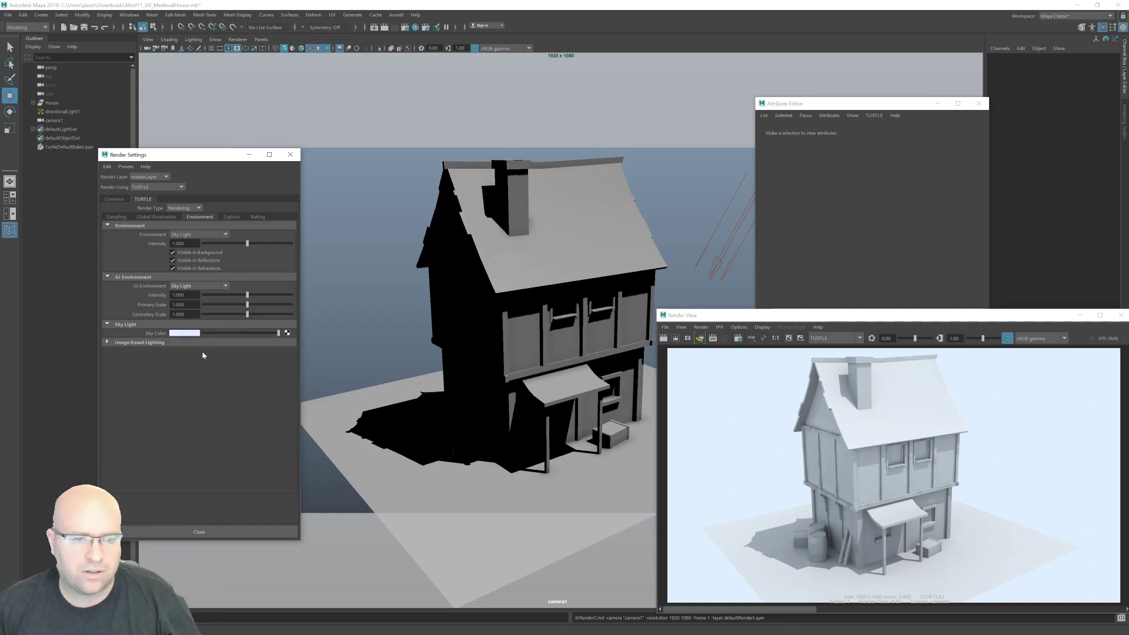
pyautogui.click(189, 334)
pyautogui.moveTo(198, 383); pyautogui.dragTo(204, 384)
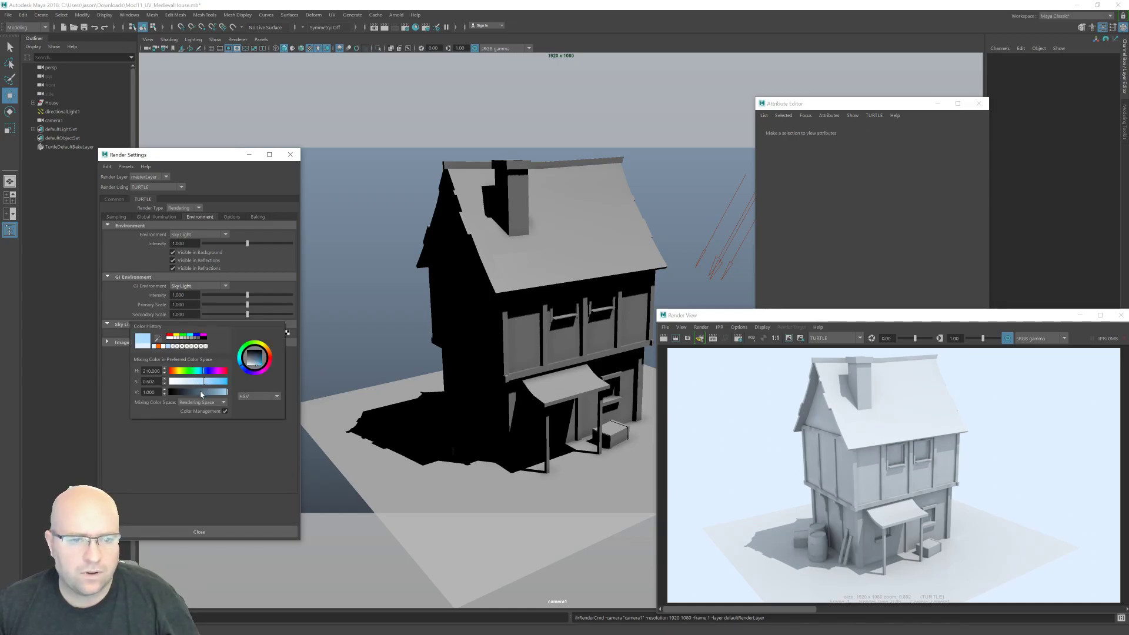
pyautogui.click(212, 382)
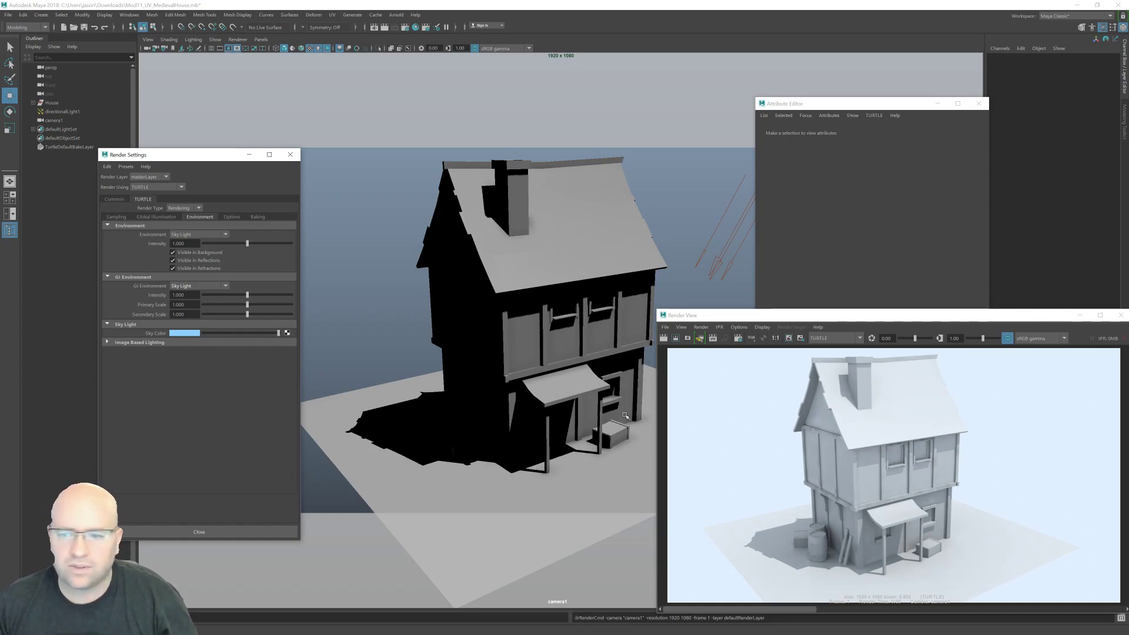
pyautogui.click(811, 343)
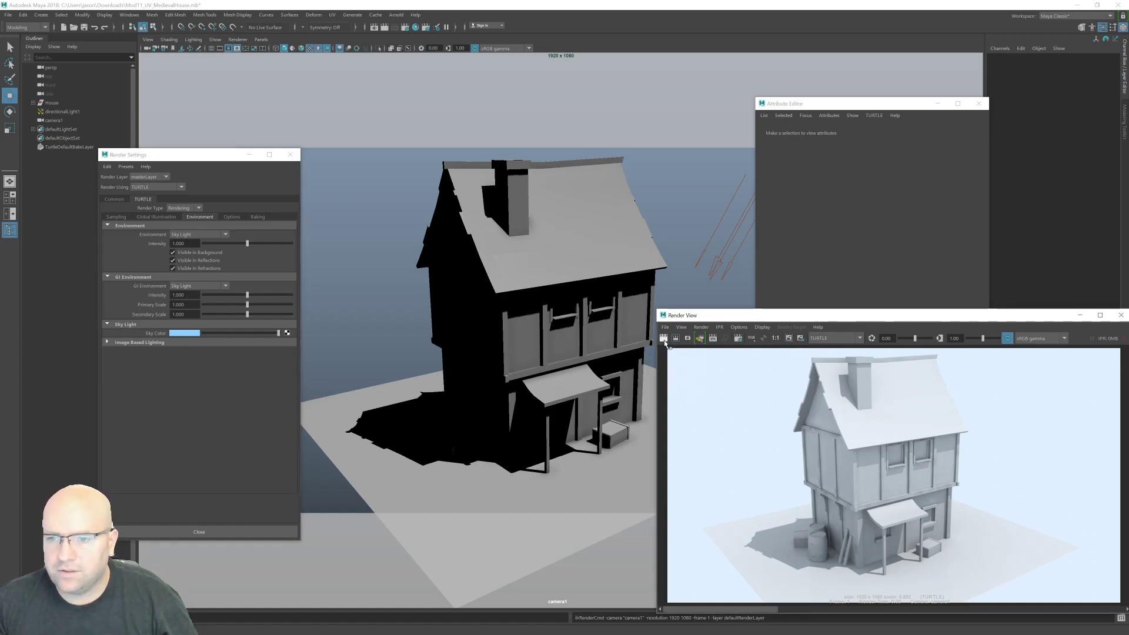
# - Render the current frame with the new sky color and open the shape attributes of directionalLight1
pyautogui.click(663, 338)
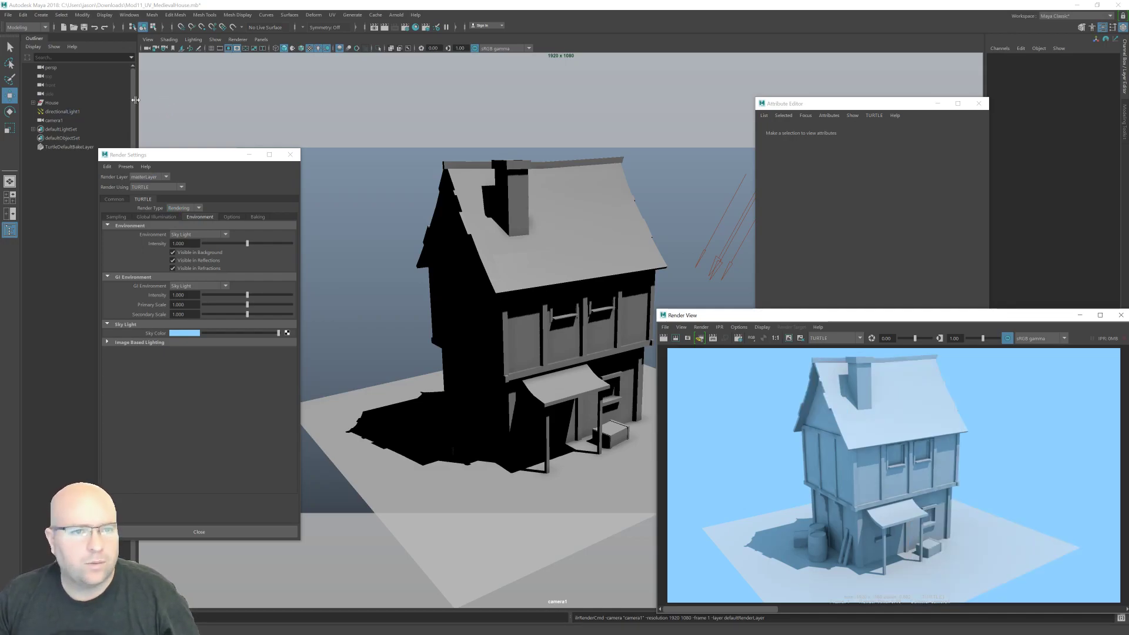
pyautogui.moveTo(169, 154); pyautogui.dragTo(114, 180)
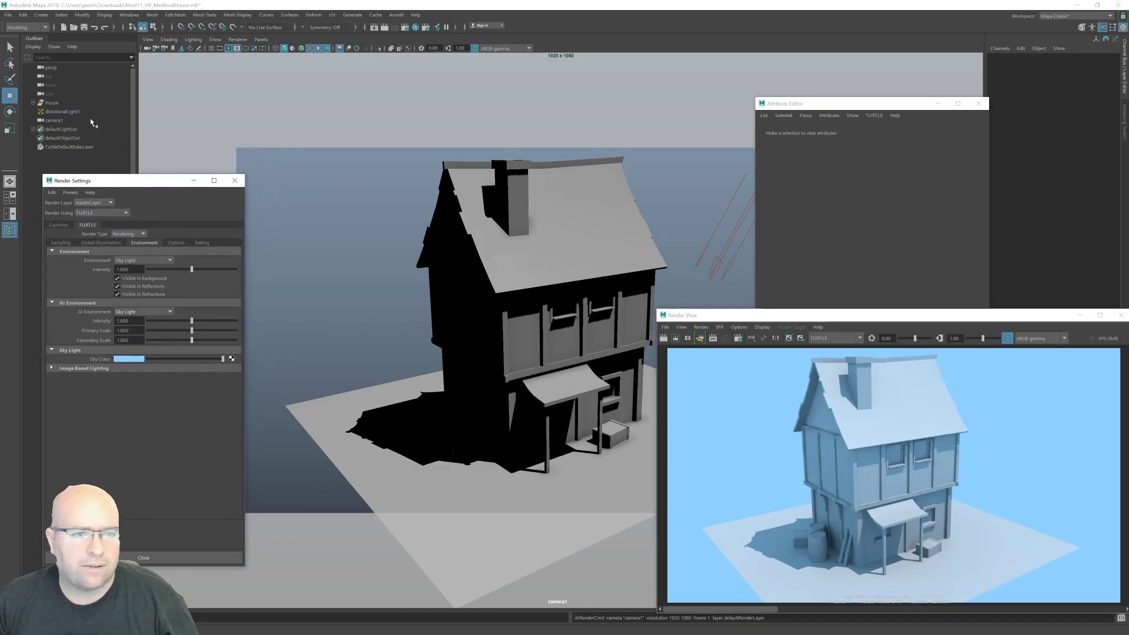
pyautogui.click(62, 112)
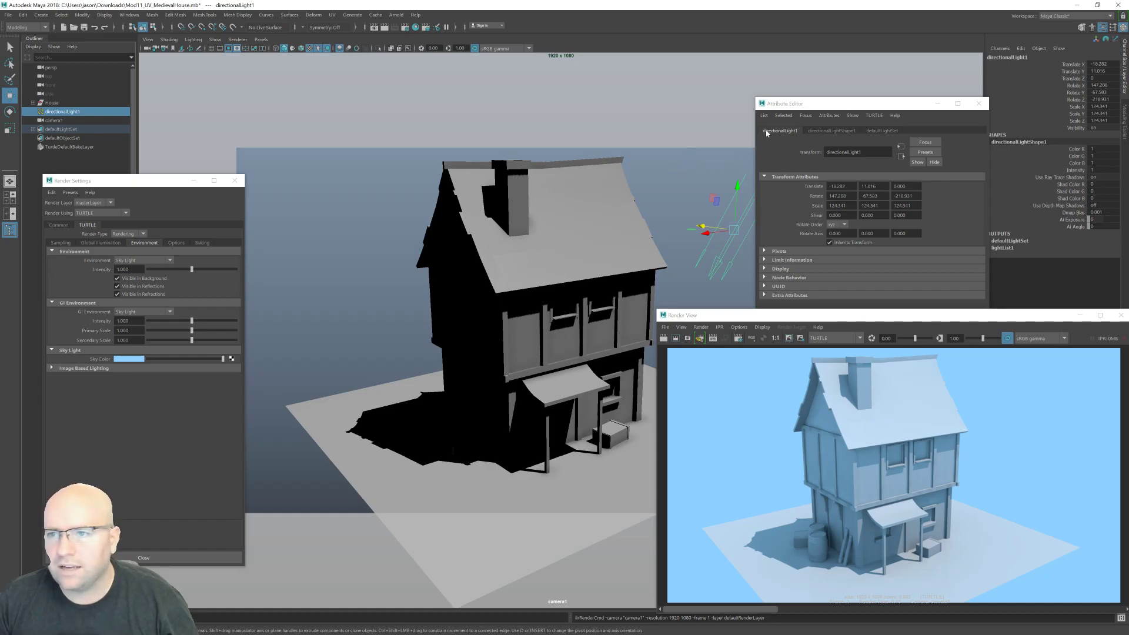
pyautogui.moveTo(817, 110); pyautogui.dragTo(312, 182)
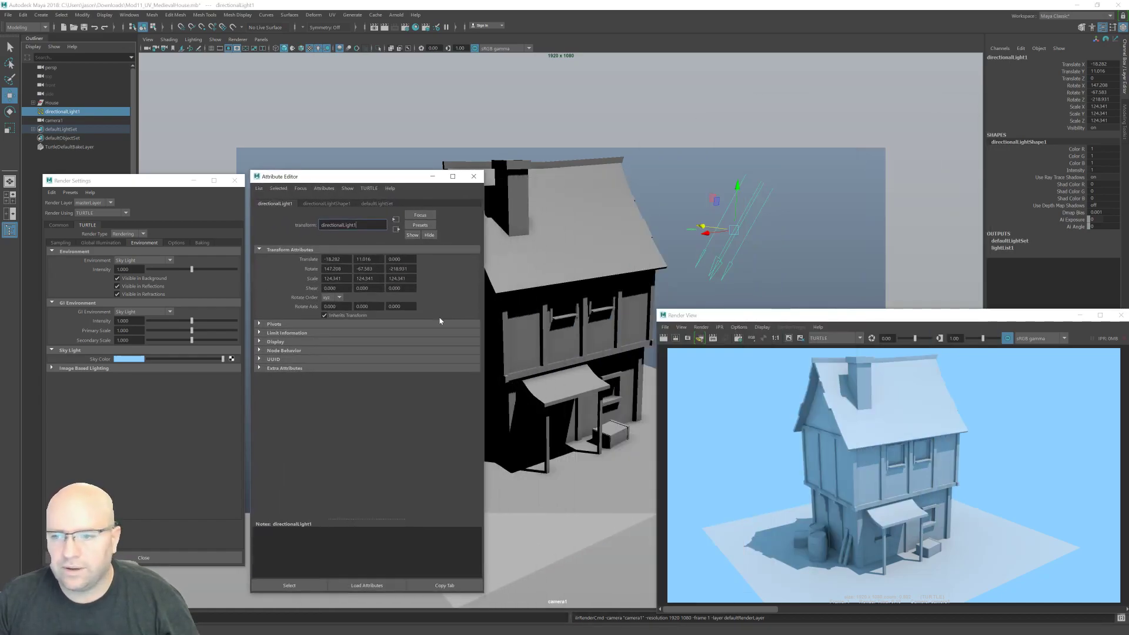
pyautogui.click(333, 204)
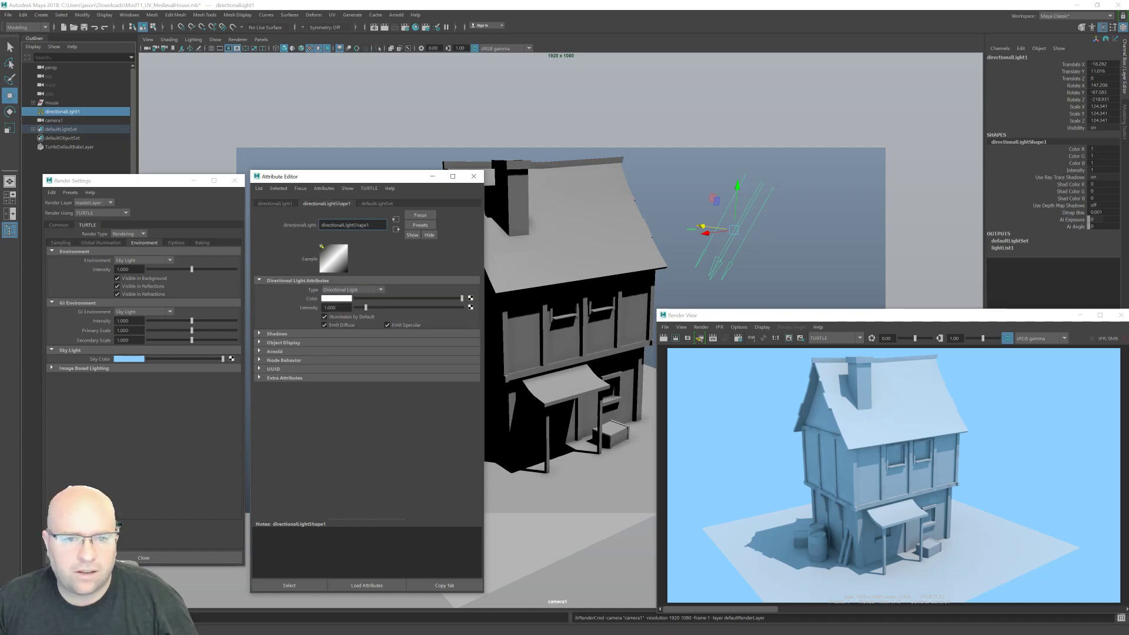
# - Change the directional light's color to a warm pale yellow and re-render the current frame
pyautogui.click(347, 298)
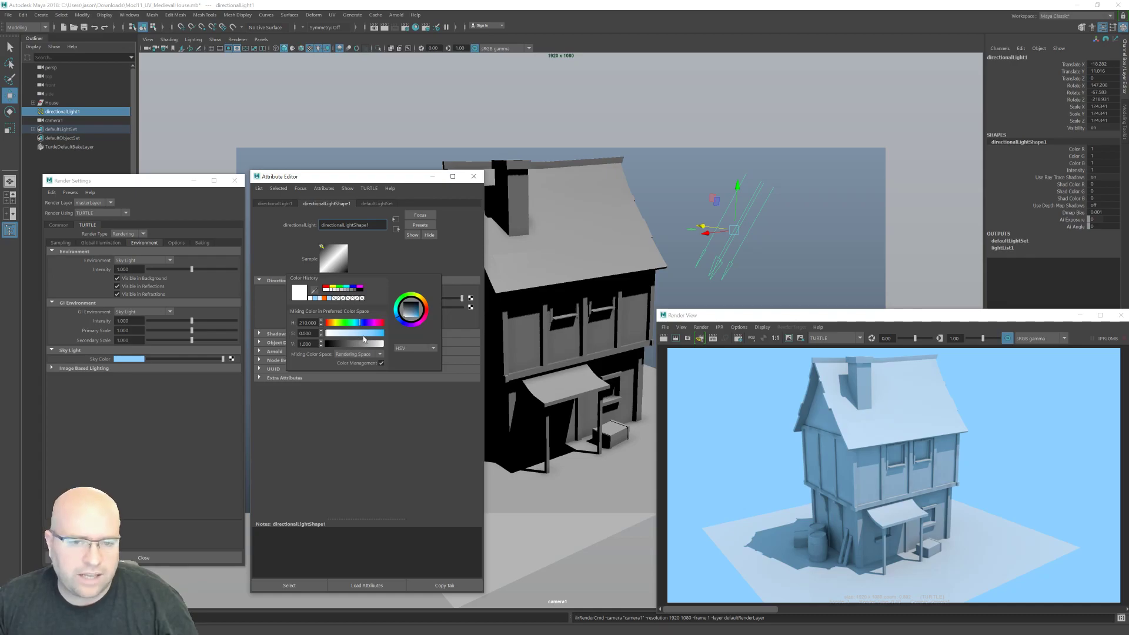
pyautogui.click(424, 301)
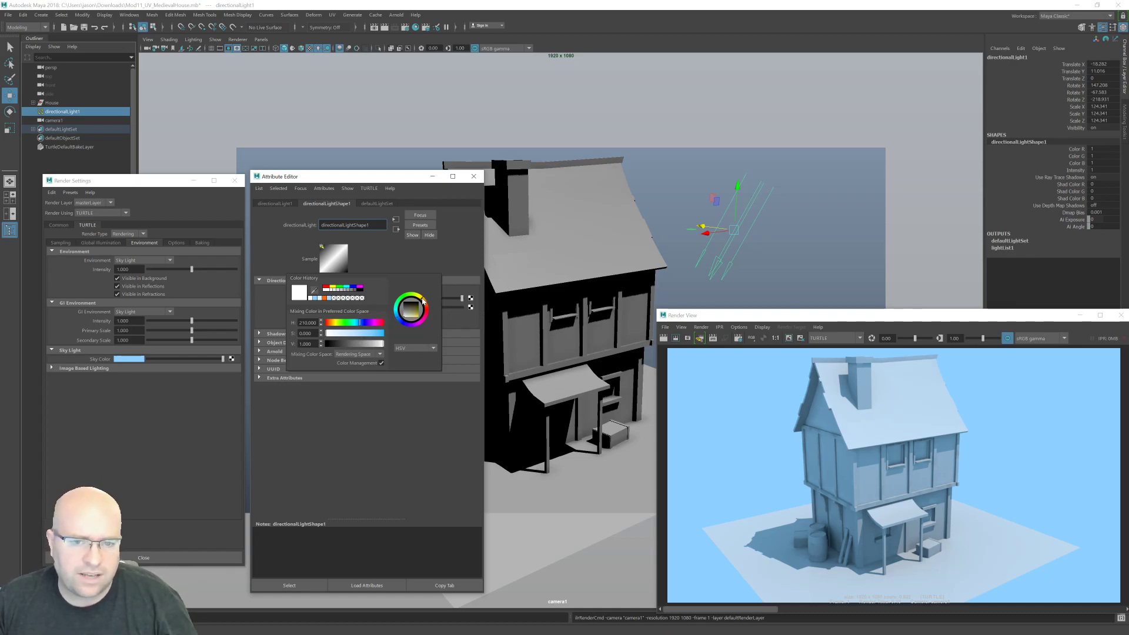
pyautogui.moveTo(410, 316); pyautogui.dragTo(360, 337)
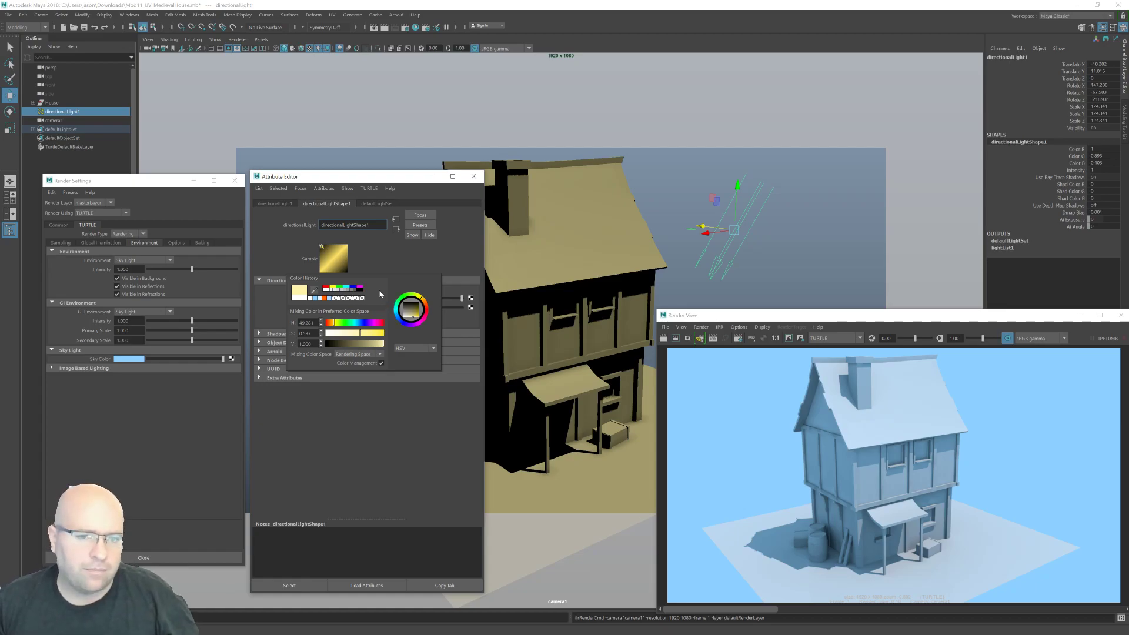
pyautogui.click(366, 334)
pyautogui.moveTo(366, 335); pyautogui.dragTo(363, 336)
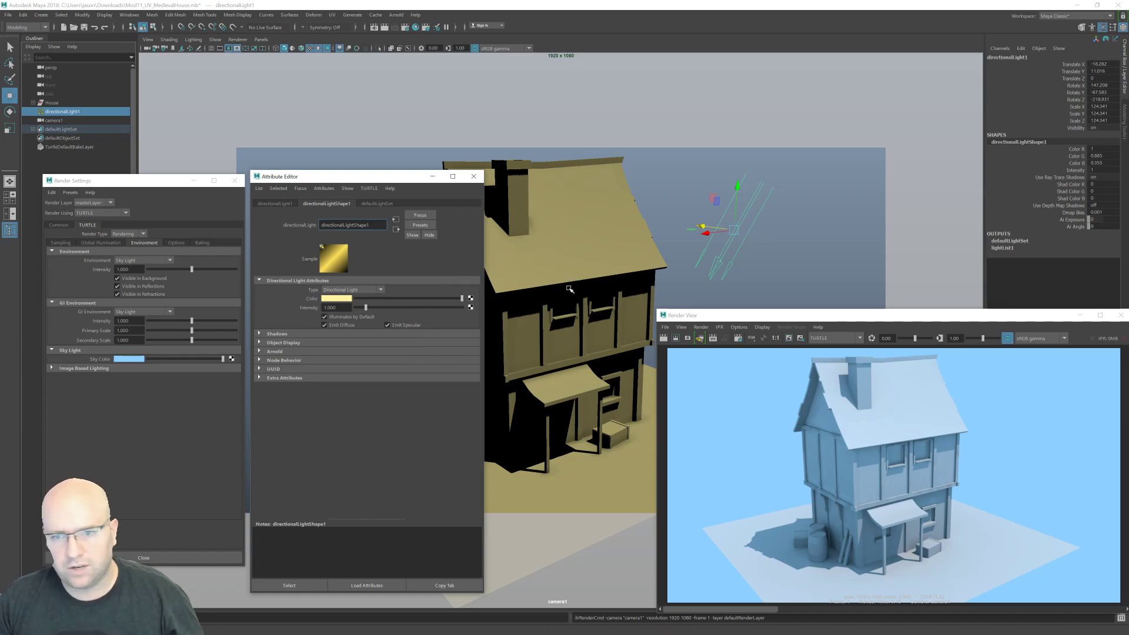
pyautogui.click(788, 338)
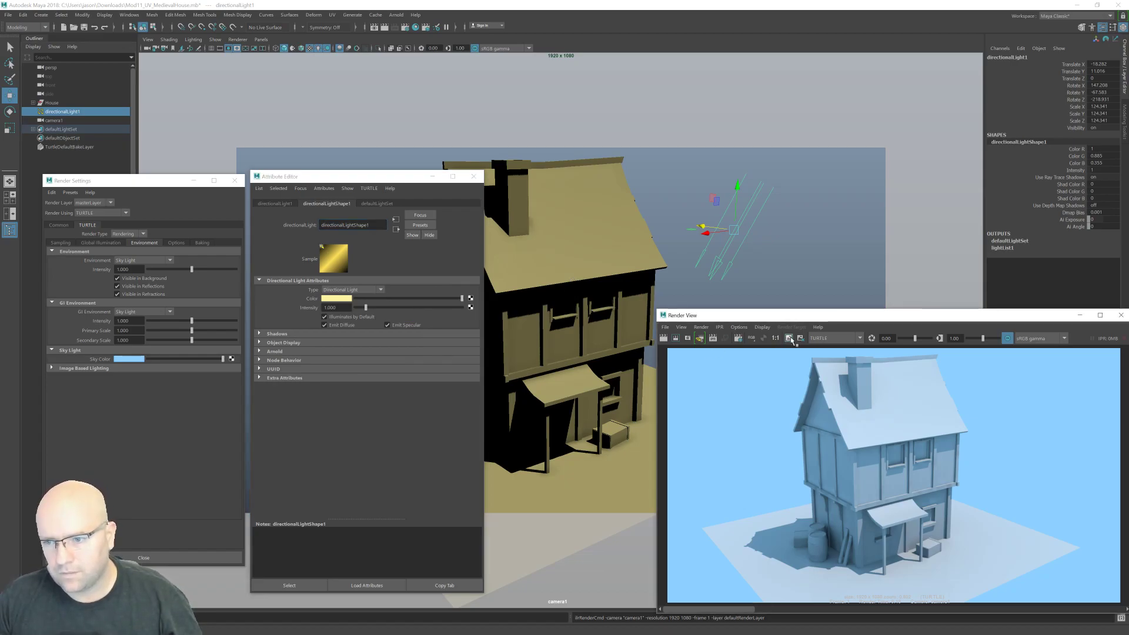
pyautogui.click(663, 338)
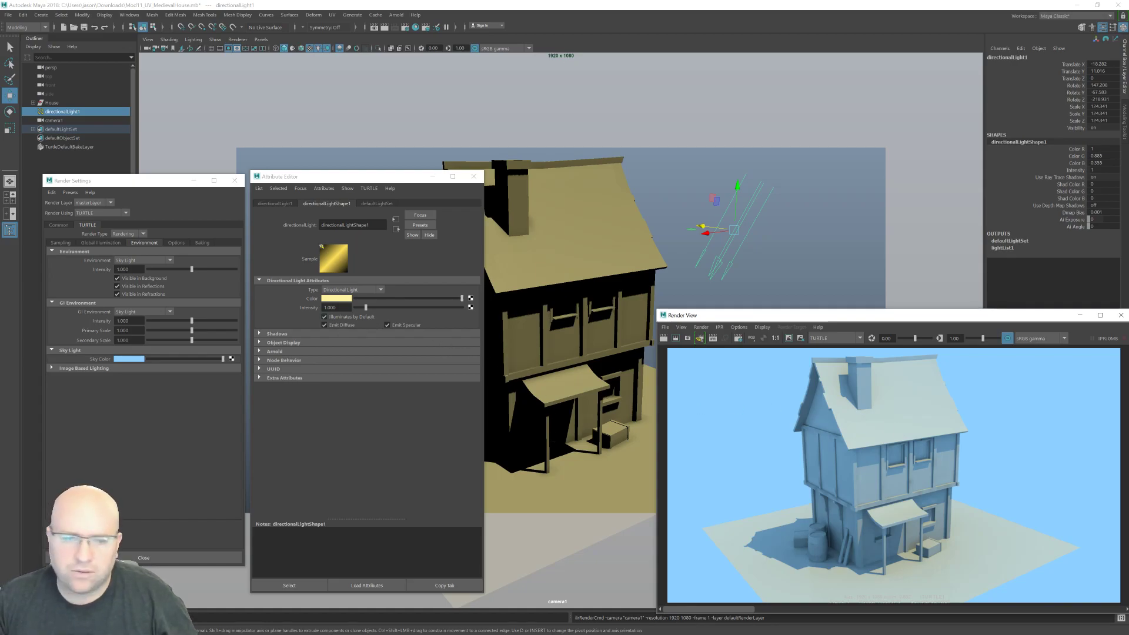
# - Set the directional light's intensity to 2 and re-render the current frame
pyautogui.click(260, 334)
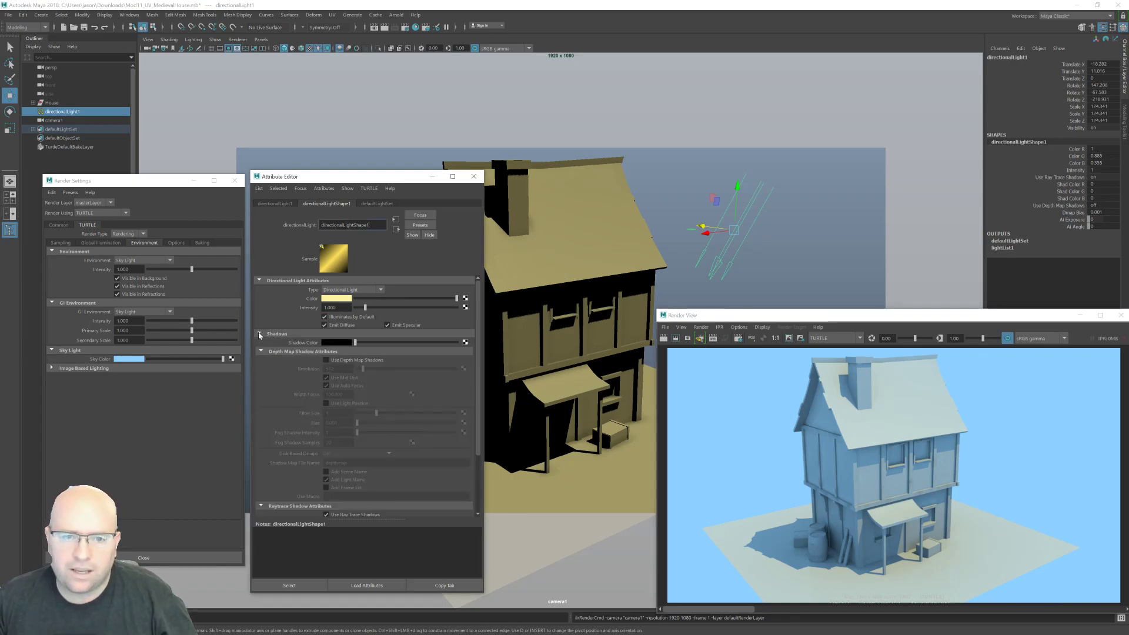
pyautogui.click(259, 334)
pyautogui.press('Tab')
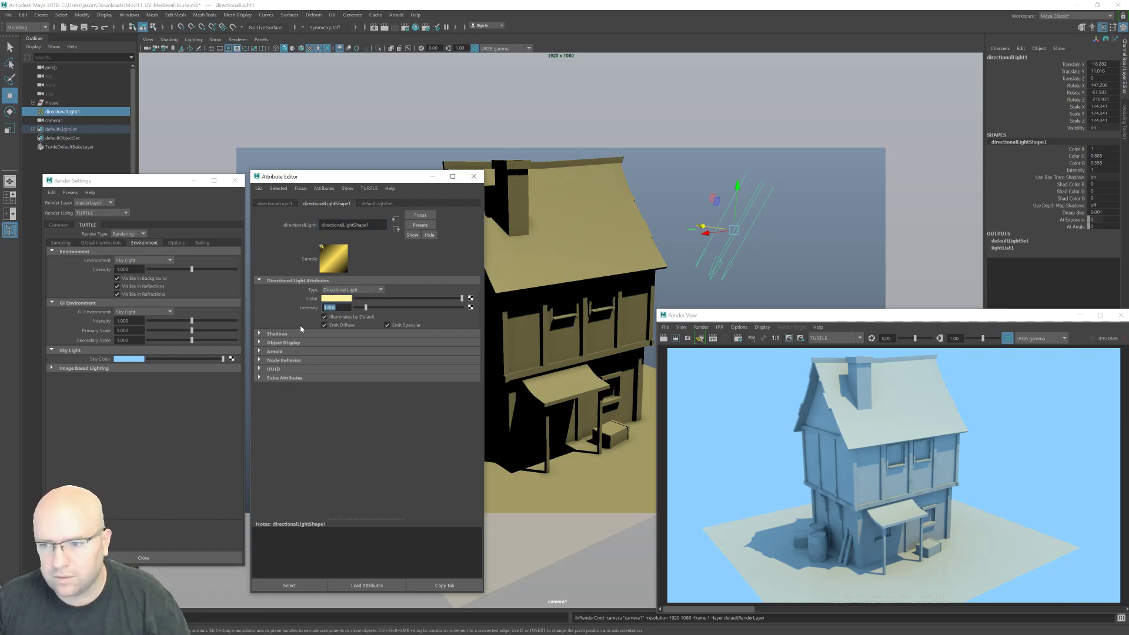
pyautogui.write('2')
pyautogui.press('Return')
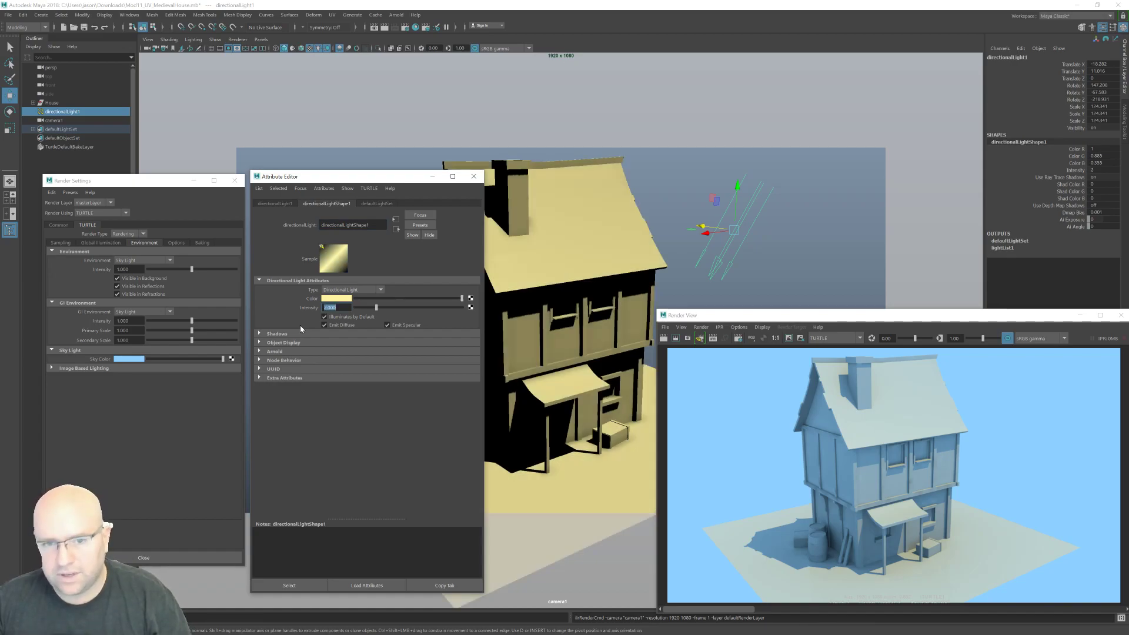
pyautogui.click(675, 339)
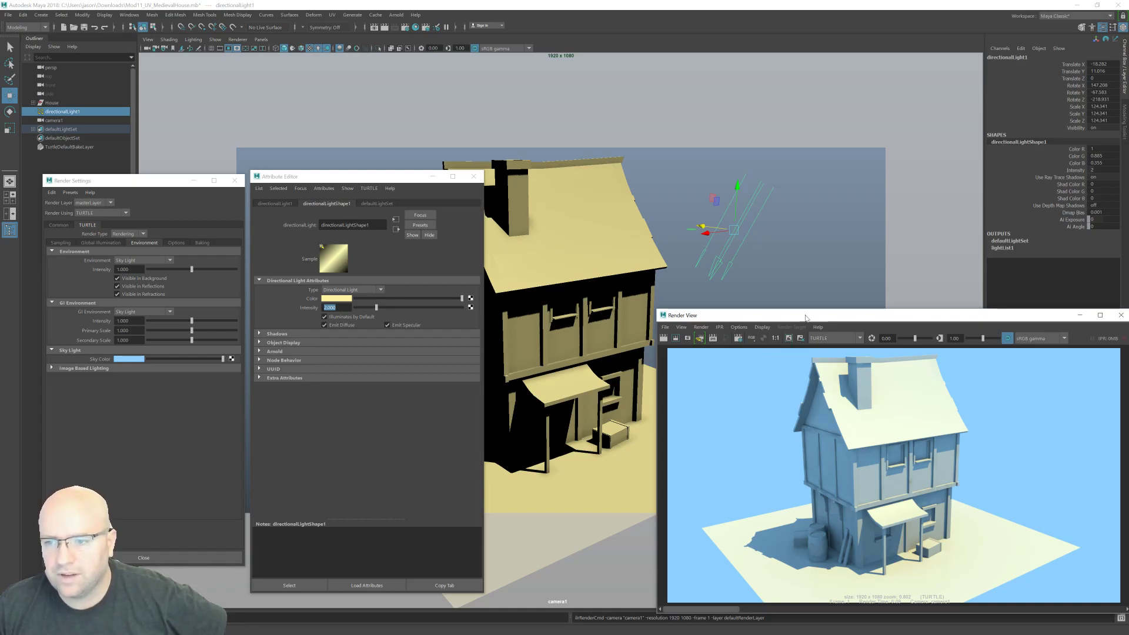
# - Compare the latest render with the earlier kept images, making the whole render view accessible
pyautogui.moveTo(812, 322); pyautogui.dragTo(706, 155)
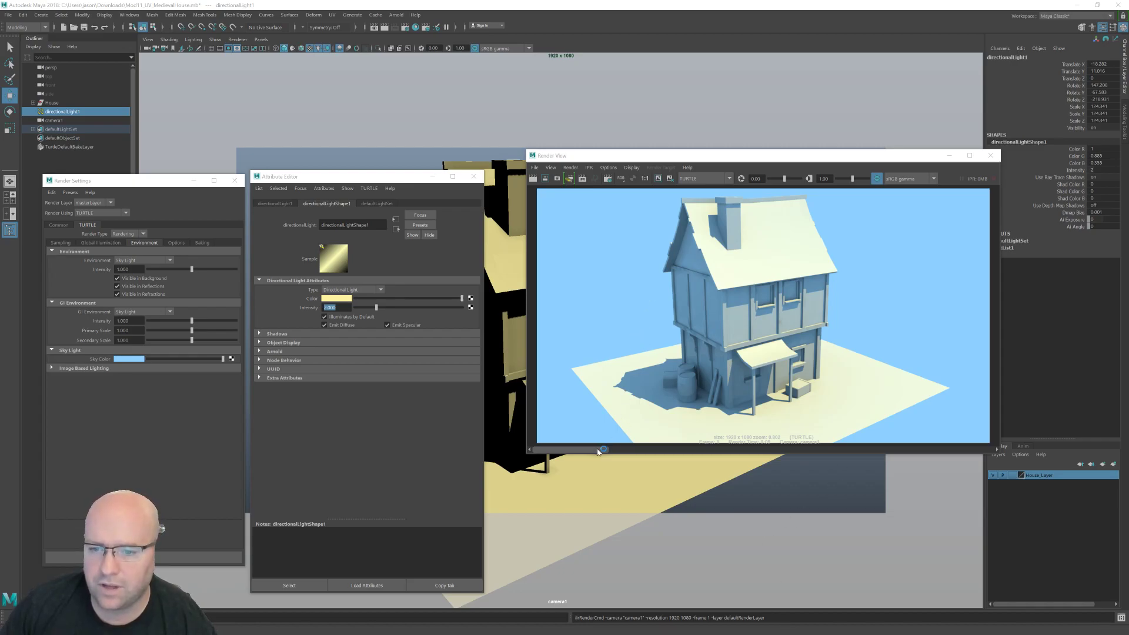
pyautogui.moveTo(605, 450); pyautogui.dragTo(826, 461)
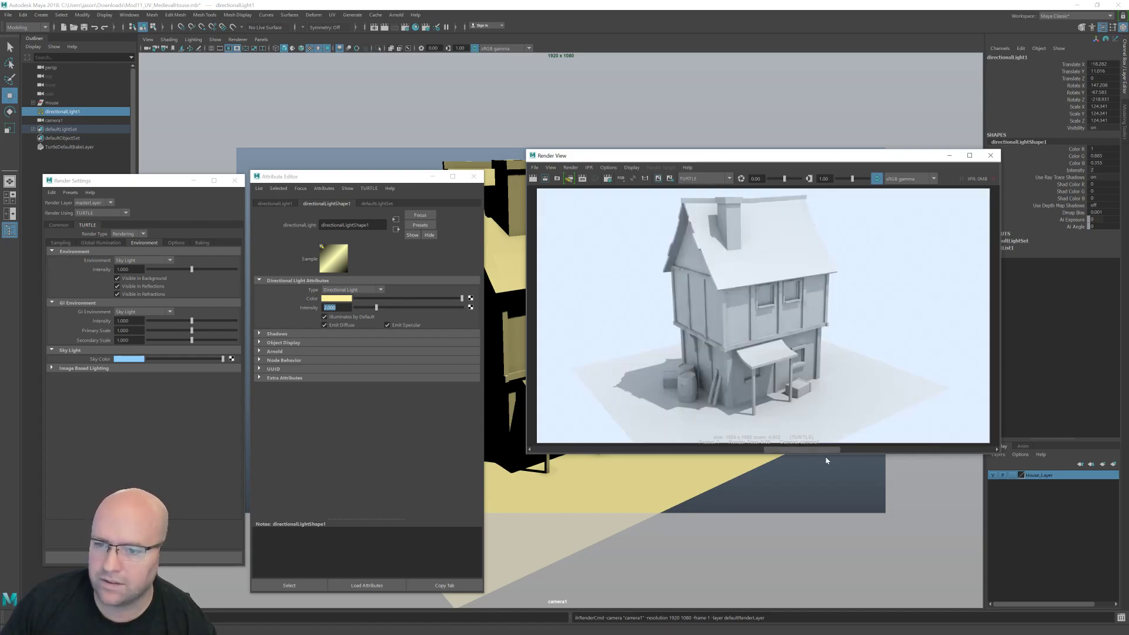
pyautogui.moveTo(788, 451); pyautogui.dragTo(764, 442)
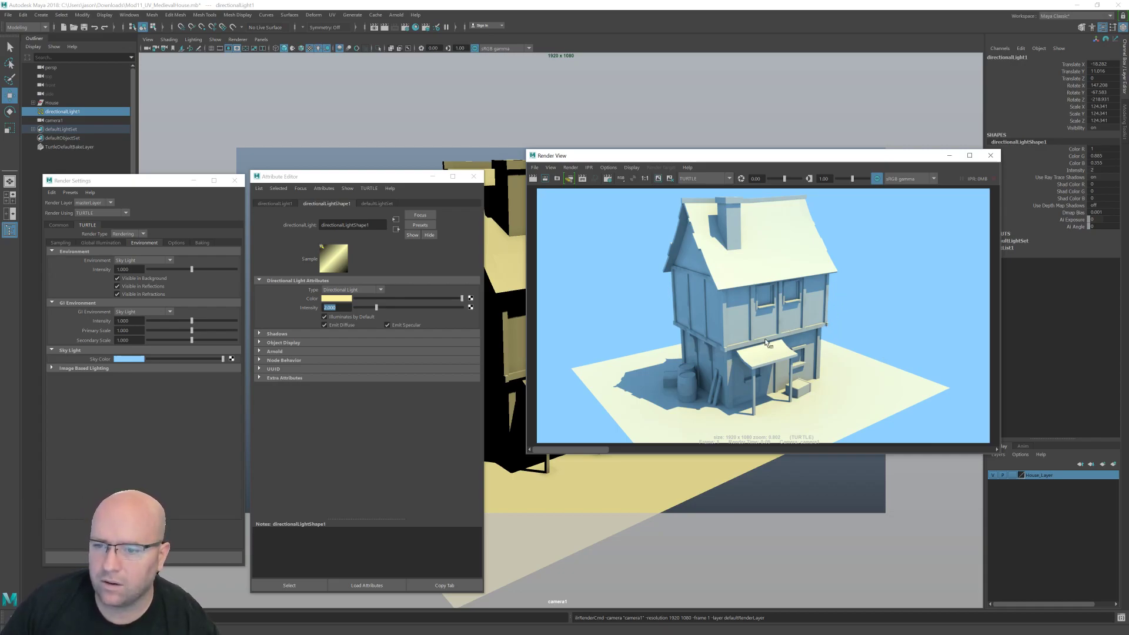
# - Inspect the render up close around the barrels, leaning planks and awning, and view the whole house again
pyautogui.scroll(5, 707, 393)
pyautogui.scroll(2, 707, 394)
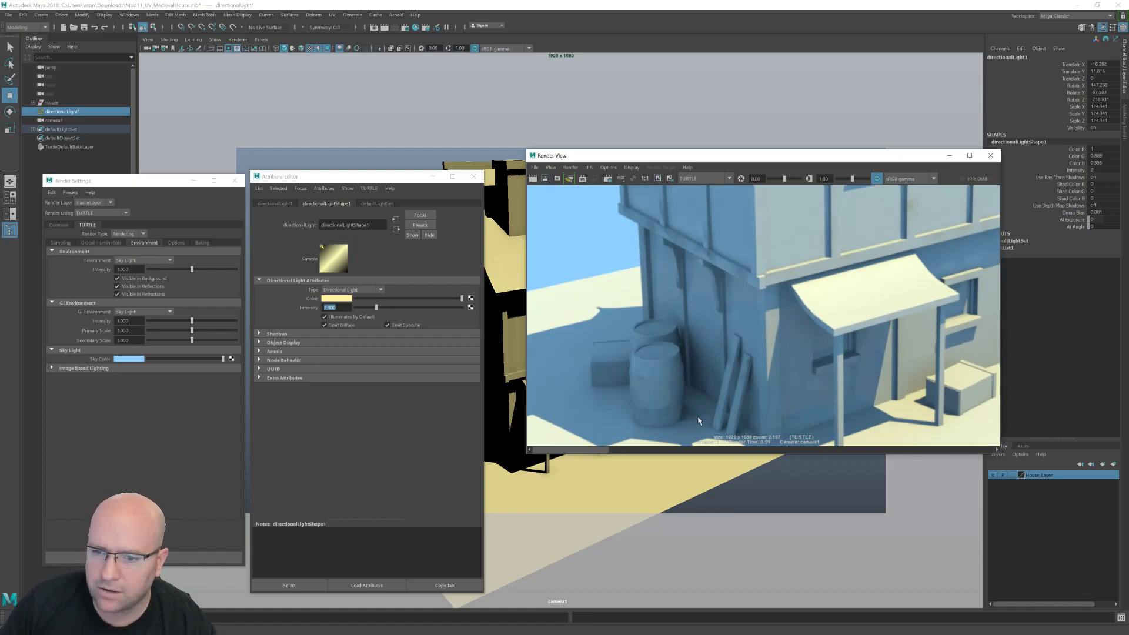
pyautogui.scroll(-1, 745, 404)
pyautogui.scroll(-1, 812, 400)
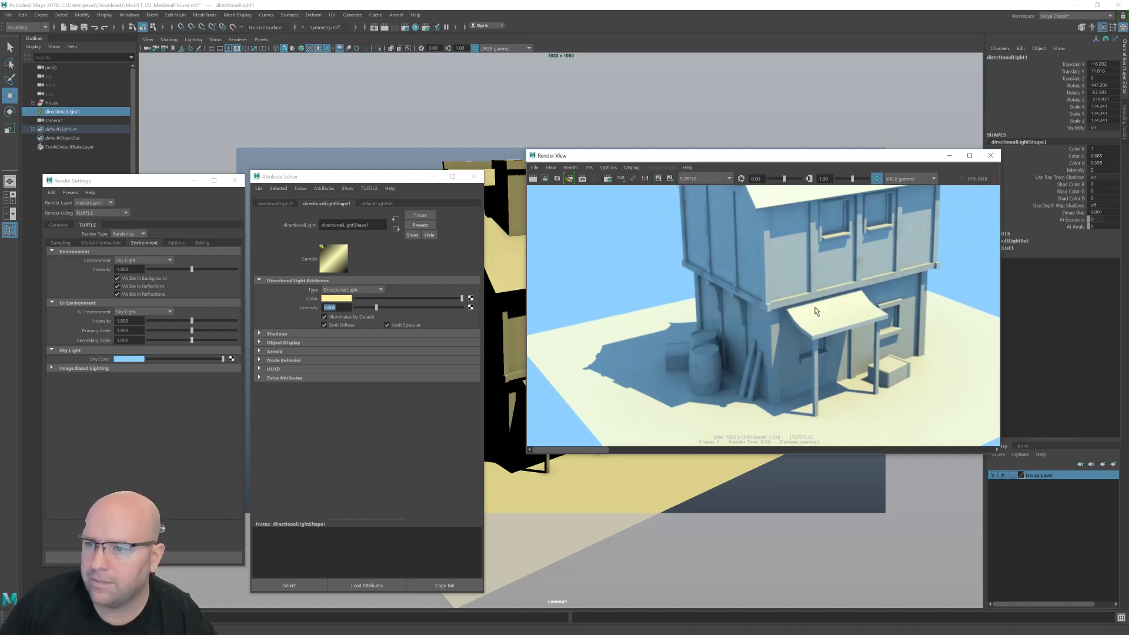
pyautogui.scroll(-1, 816, 311)
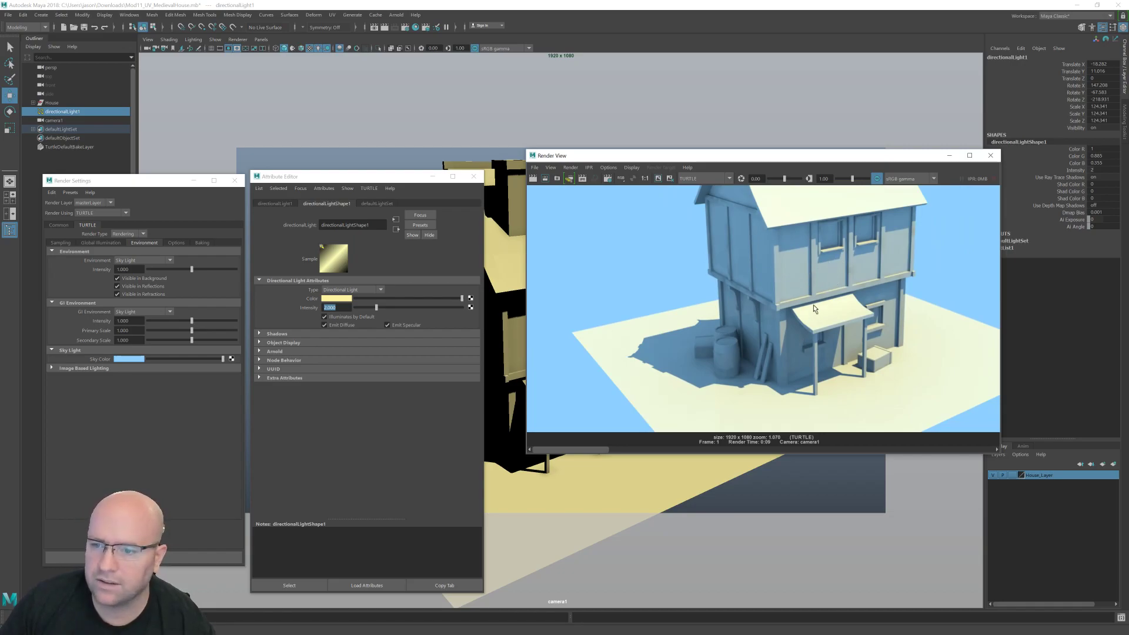
pyautogui.scroll(-1, 814, 304)
pyautogui.keyDown('alt'); pyautogui.moveTo(815, 308); pyautogui.dragTo(855, 276, button='right'); pyautogui.keyUp('alt')
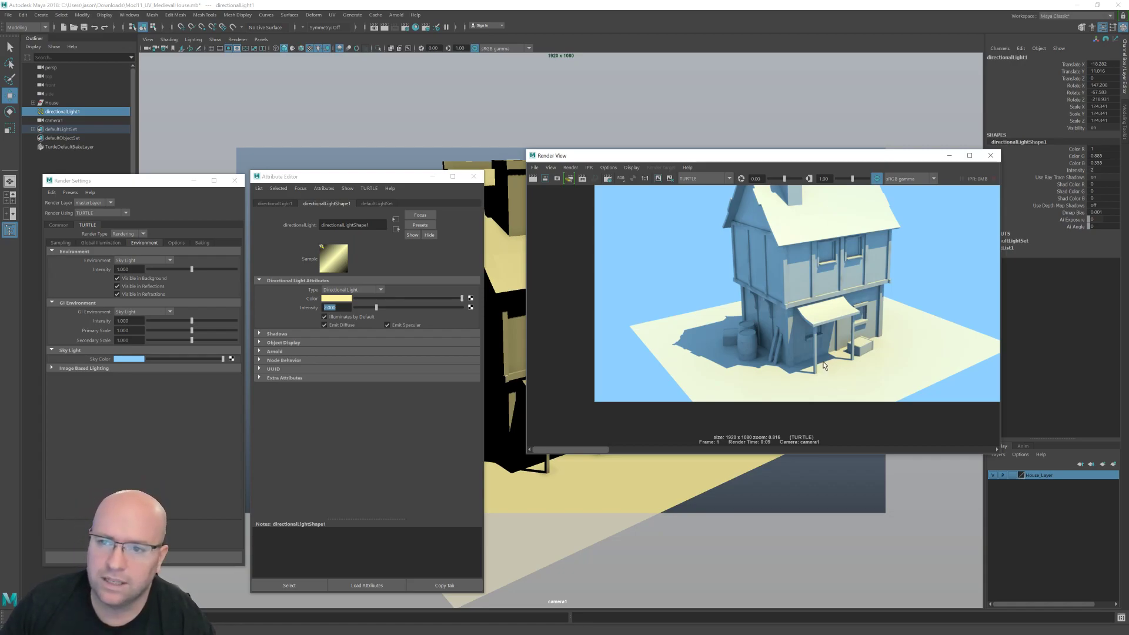
pyautogui.scroll(1, 817, 322)
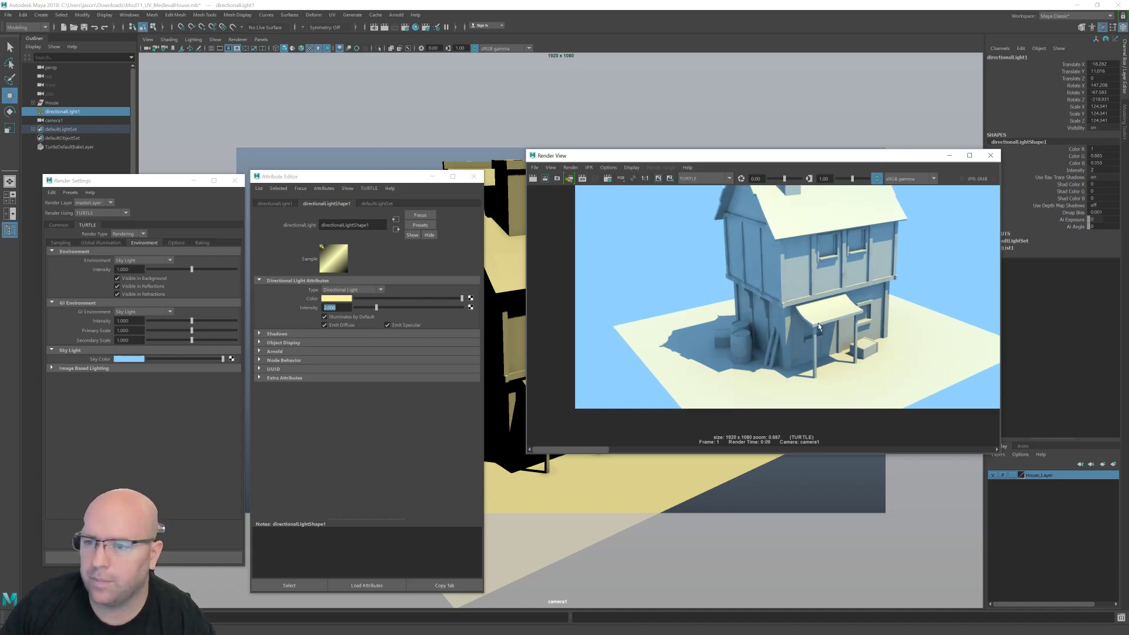
pyautogui.scroll(-2, 819, 326)
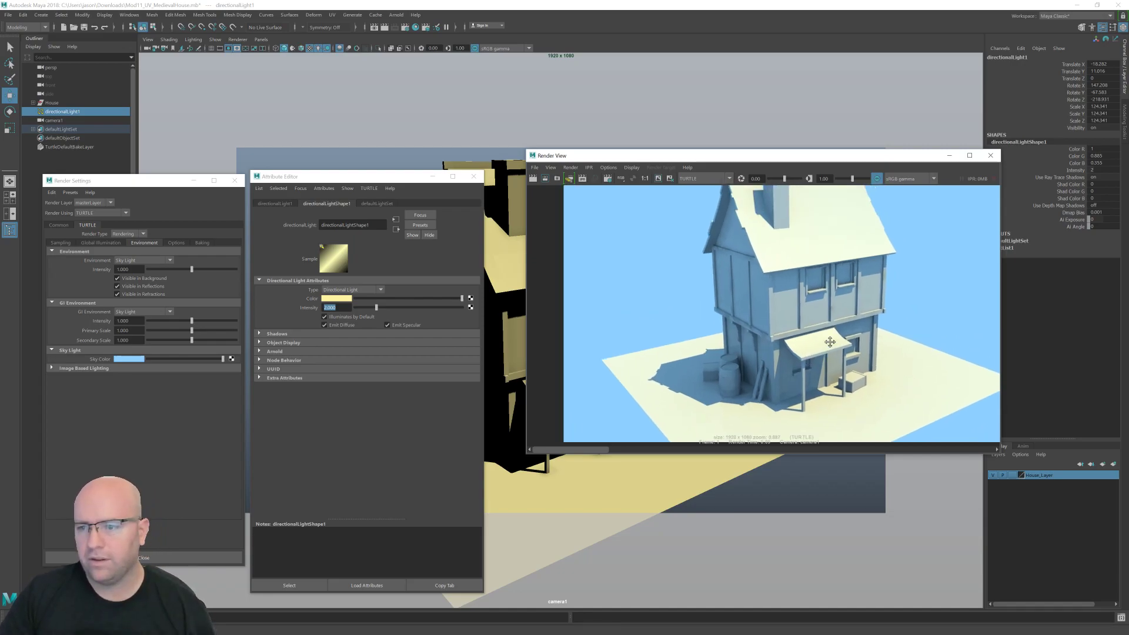
pyautogui.scroll(-1, 812, 334)
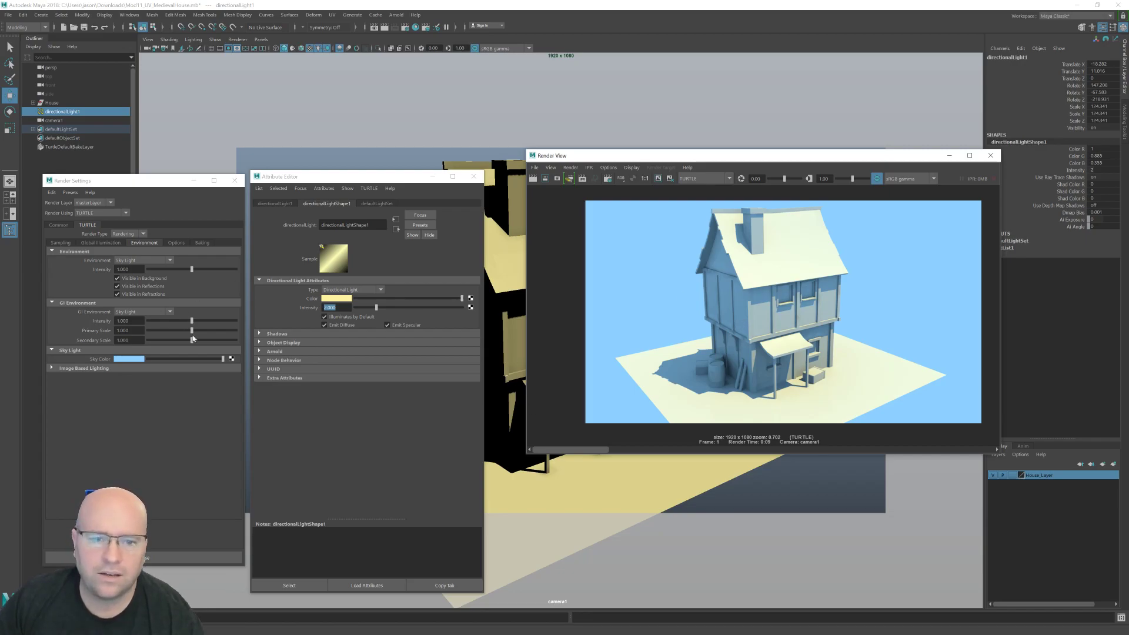
# - Set TURTLE's Environment option to None and re-render the current frame to compare it with the kept images
pyautogui.click(101, 242)
pyautogui.click(144, 243)
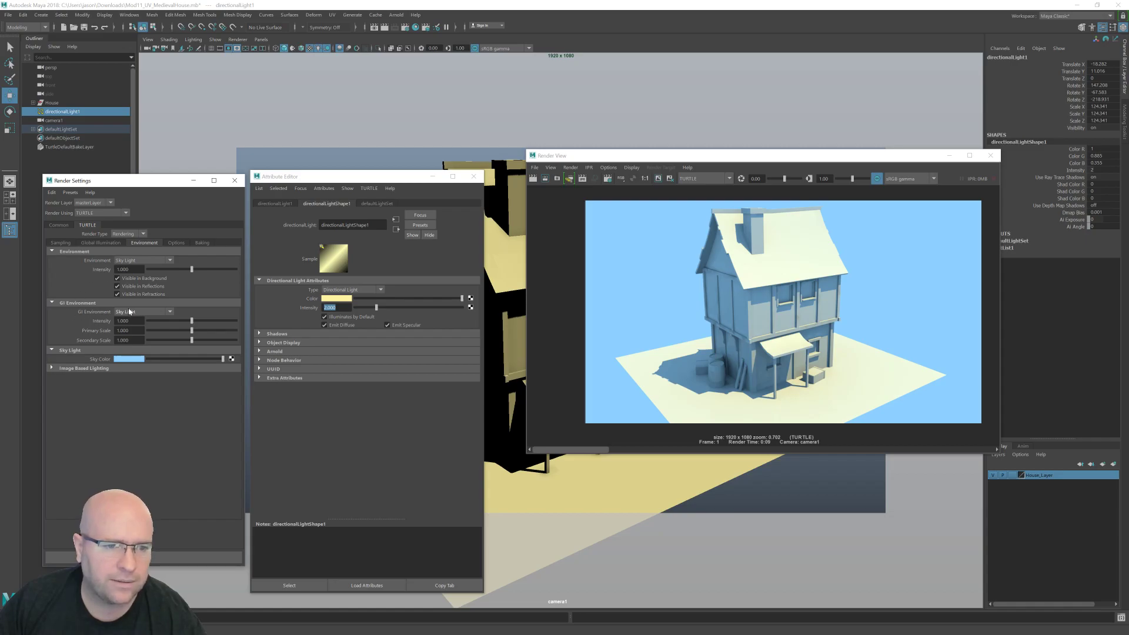
pyautogui.click(152, 260)
pyautogui.click(144, 269)
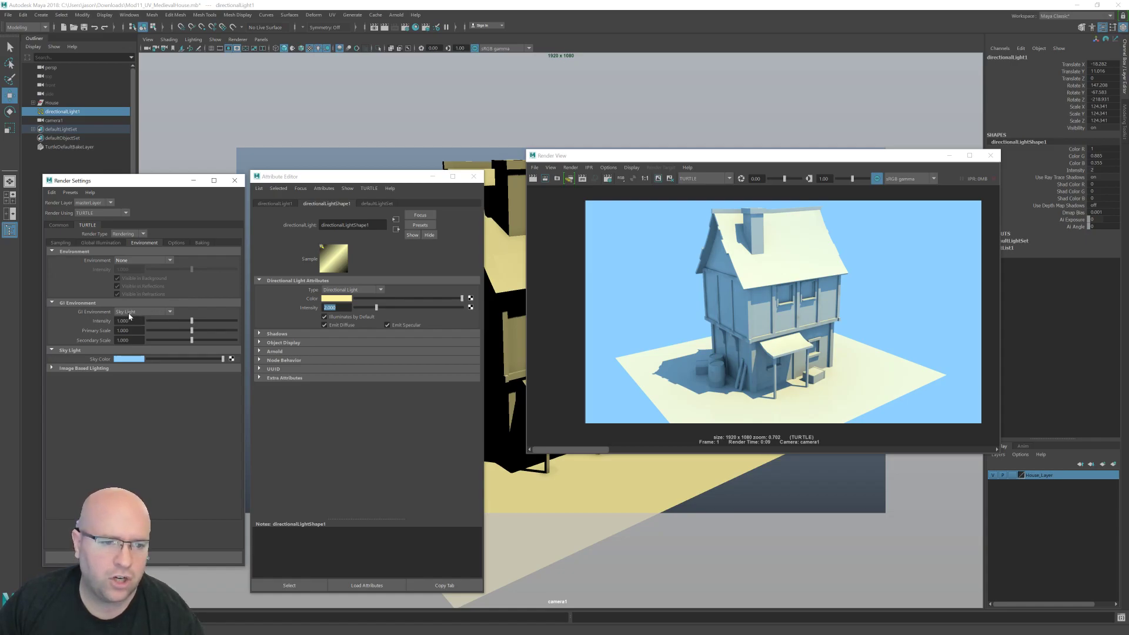
pyautogui.click(532, 179)
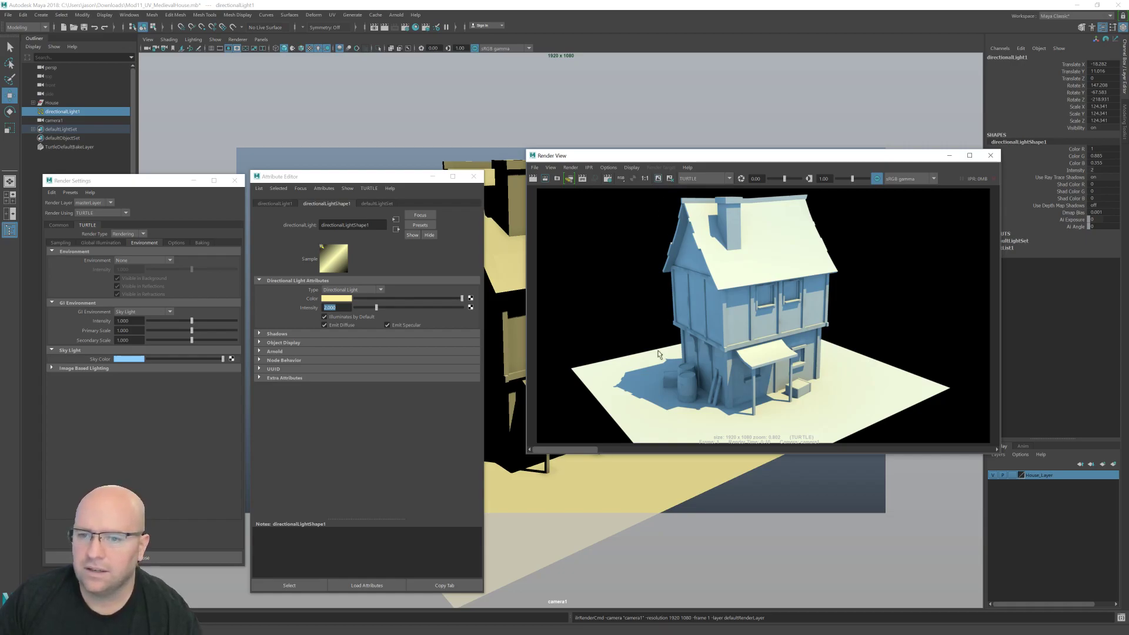
pyautogui.click(615, 448)
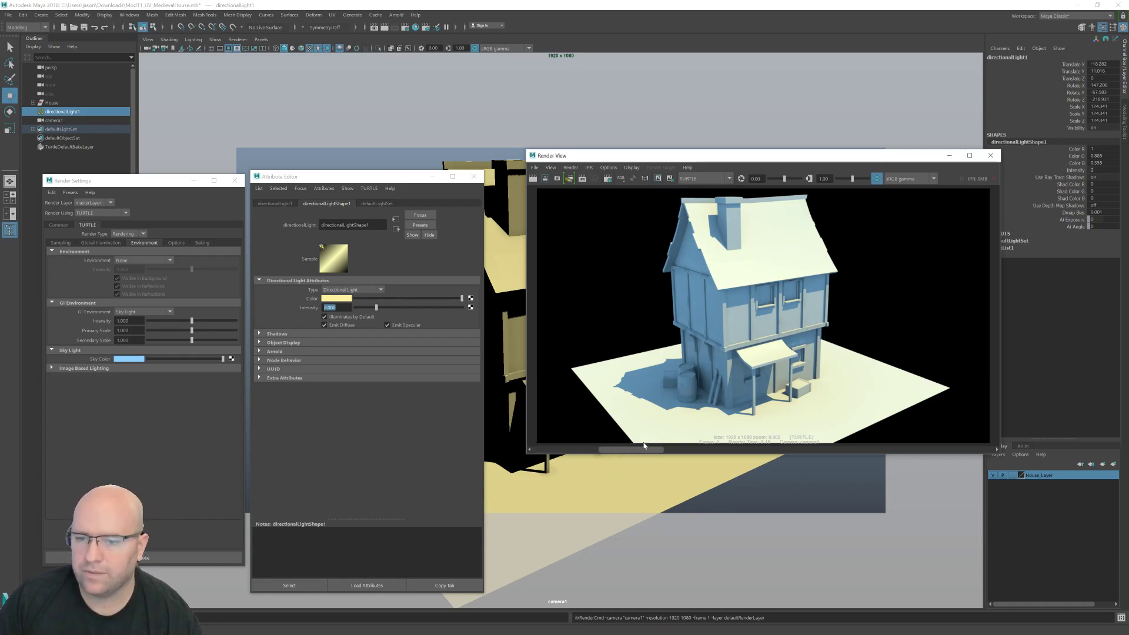
pyautogui.moveTo(684, 459); pyautogui.dragTo(652, 457)
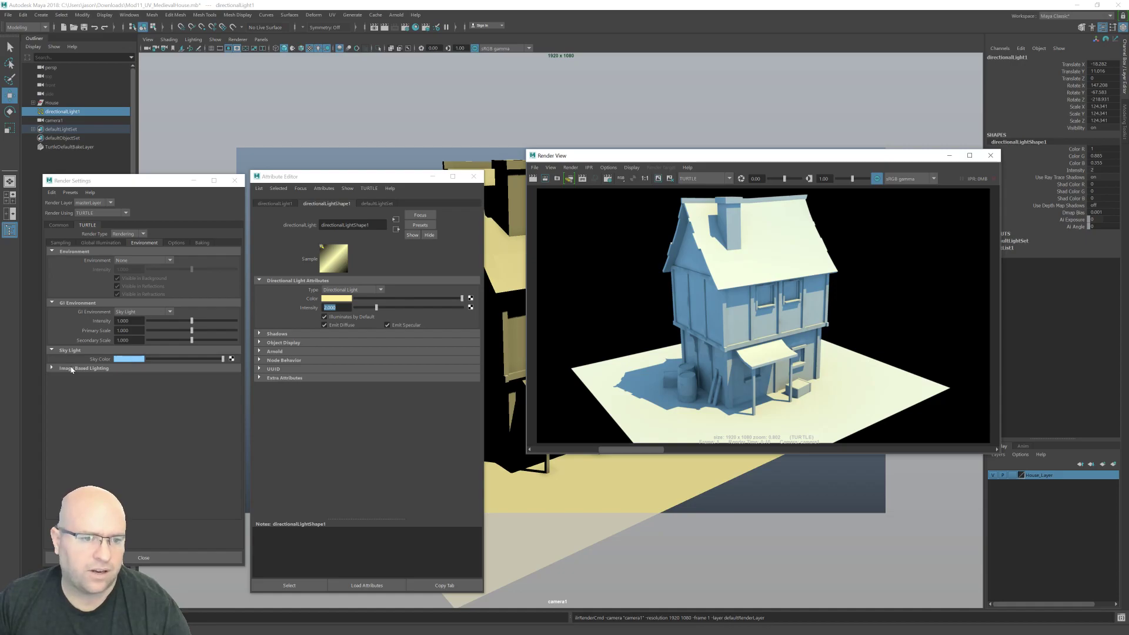
# - Examine the GI Environment choices, the Image Based Lighting options and the Global Illumination settings
pyautogui.click(143, 310)
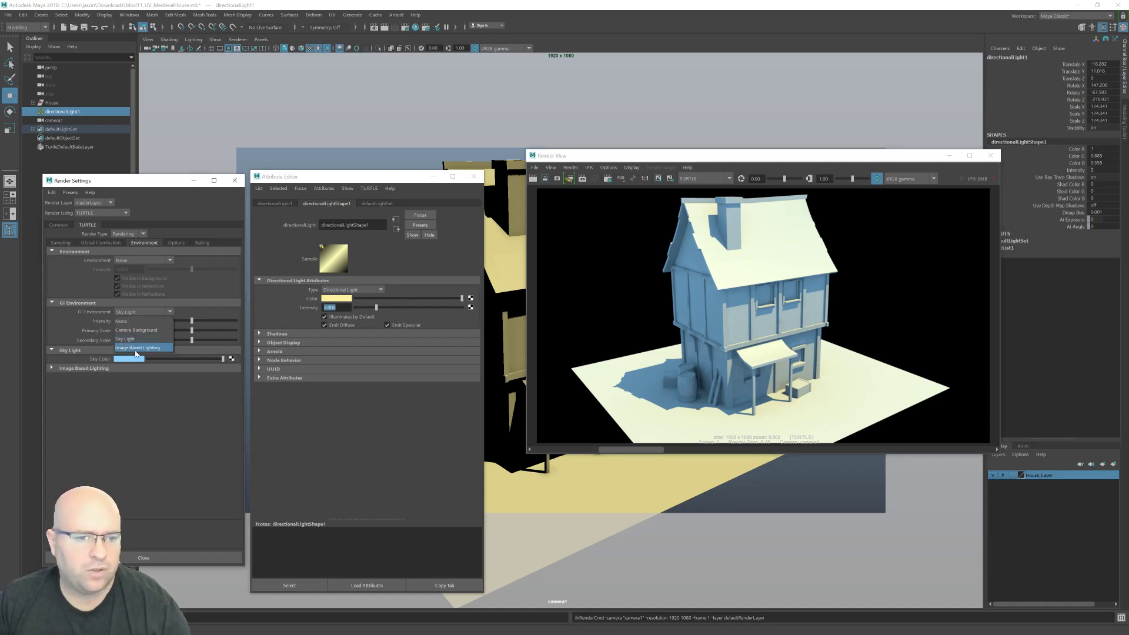
pyautogui.click(55, 333)
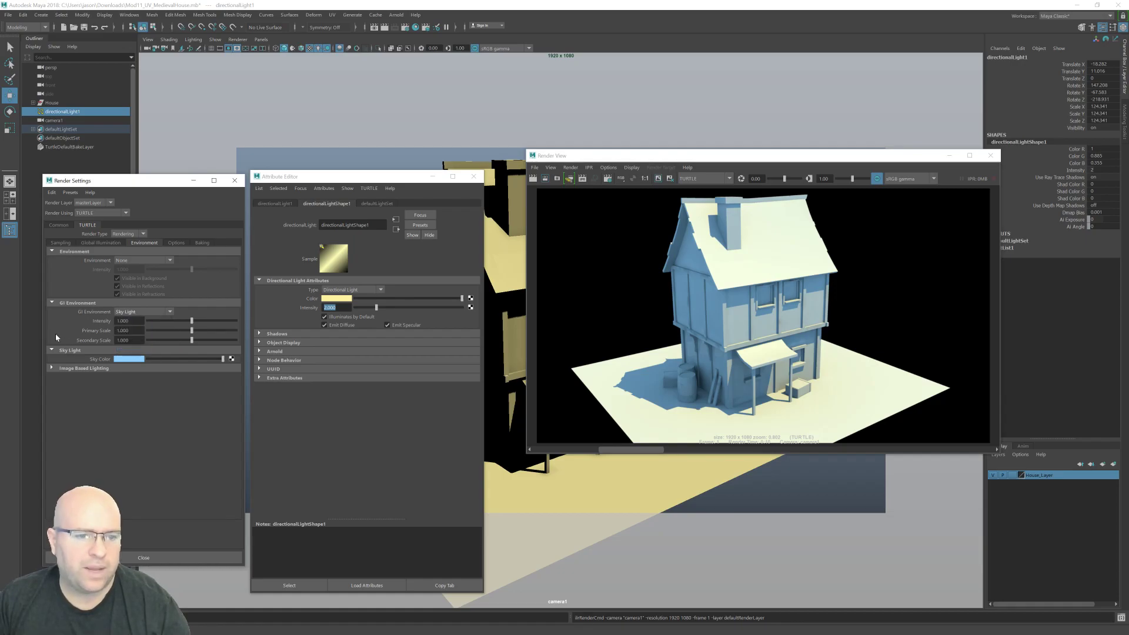
pyautogui.click(53, 368)
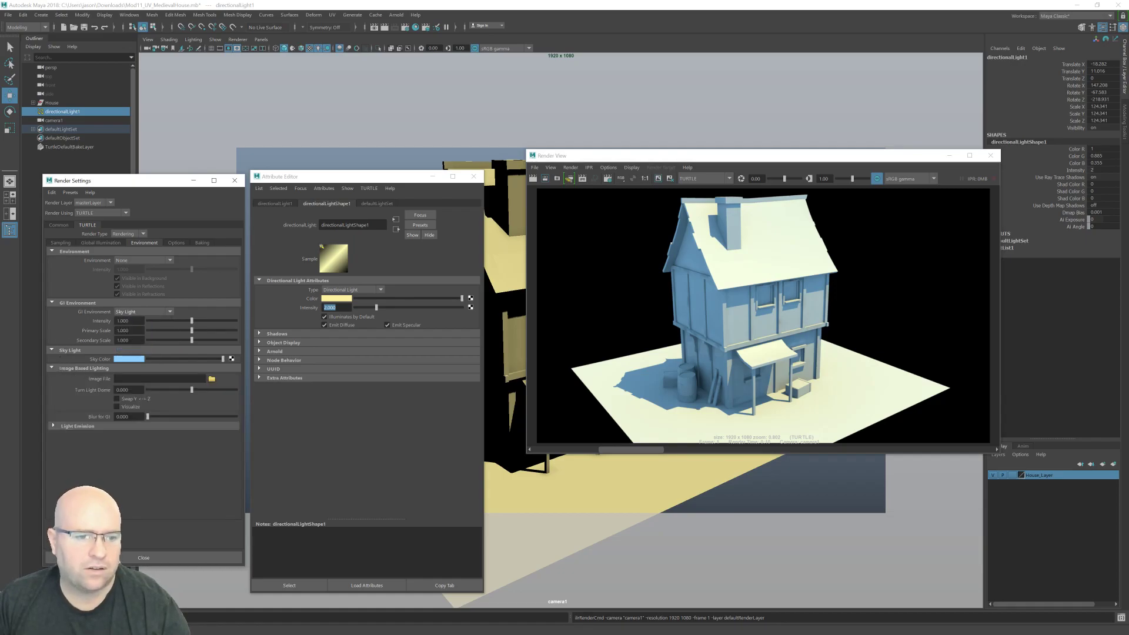
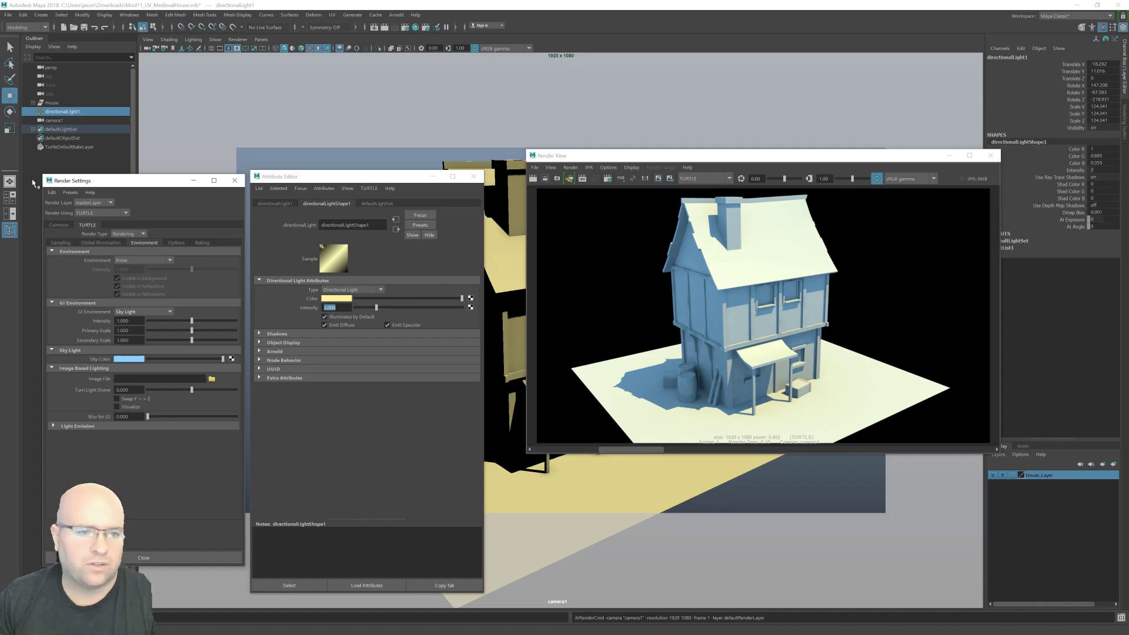
pyautogui.click(100, 243)
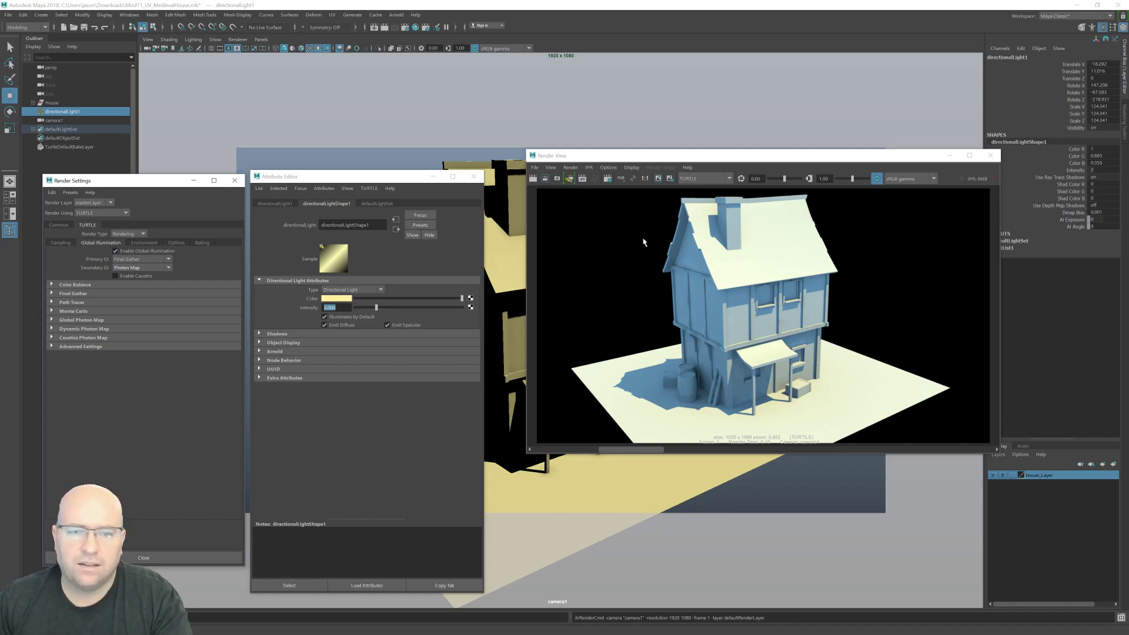
# - Close the Attribute Editor and Render Settings, and move the render view clear of the house in the viewport
pyautogui.moveTo(685, 160); pyautogui.dragTo(679, 160)
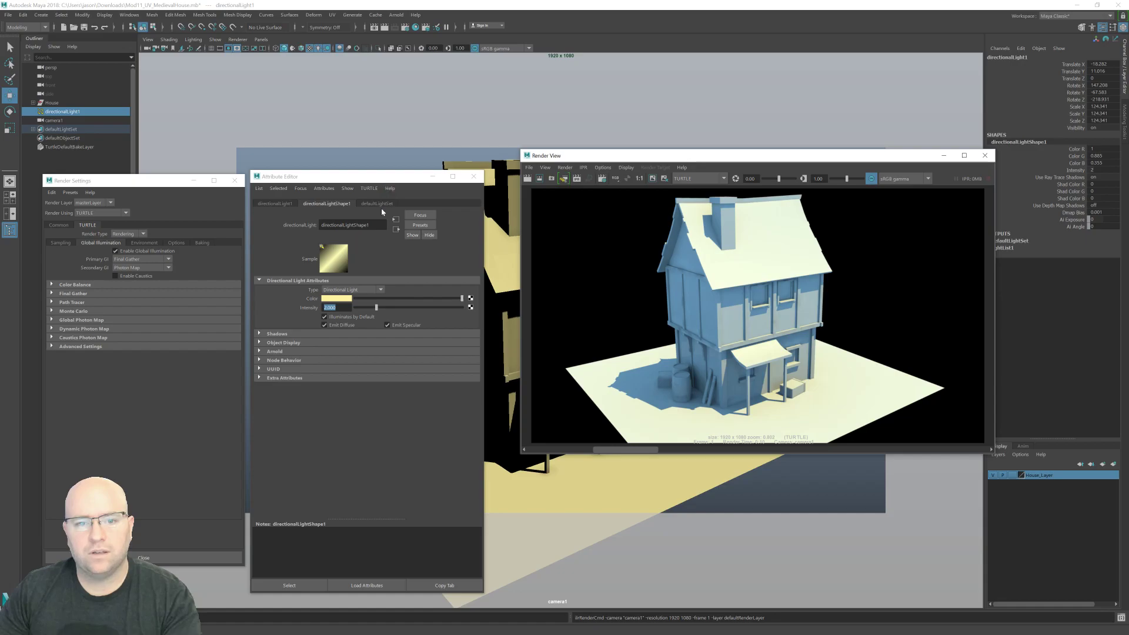
pyautogui.click(473, 178)
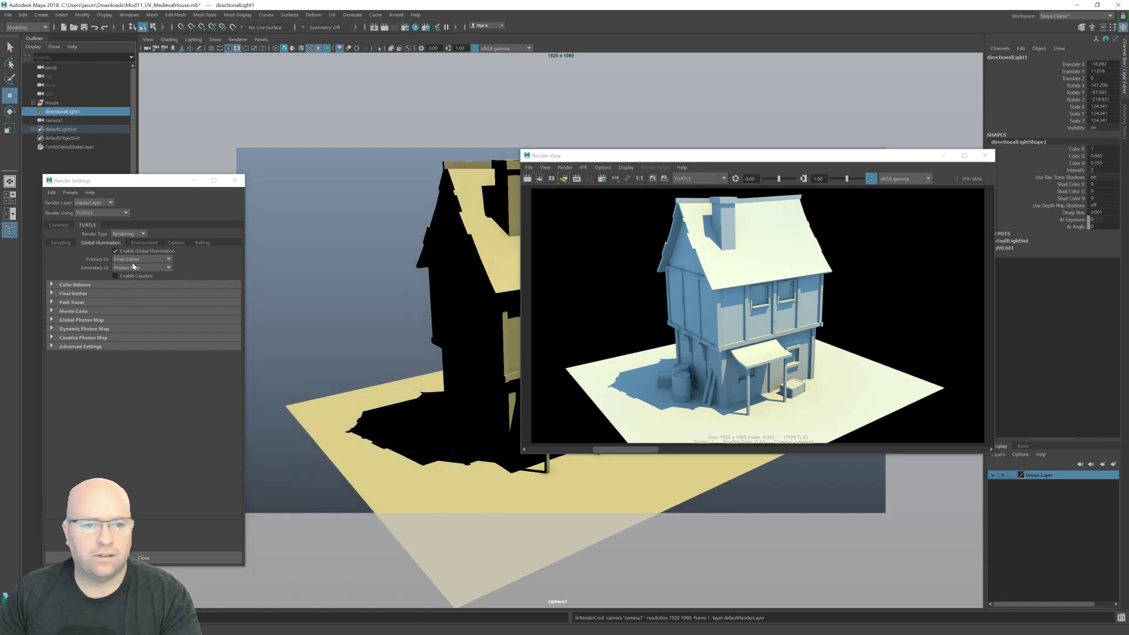
pyautogui.click(234, 180)
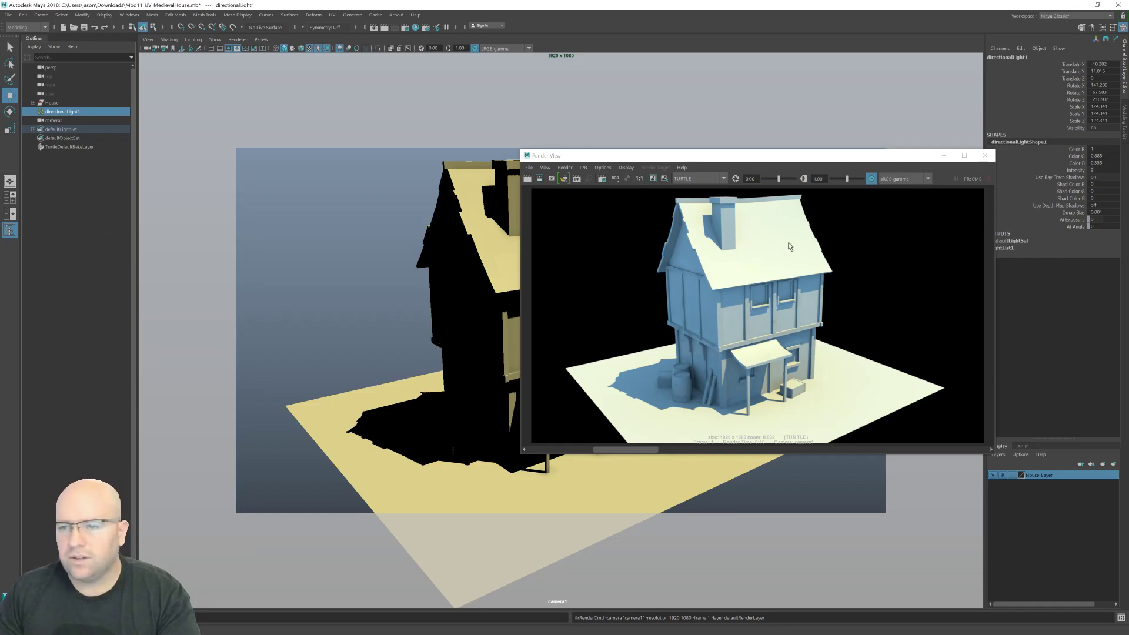
pyautogui.moveTo(774, 164); pyautogui.dragTo(891, 308)
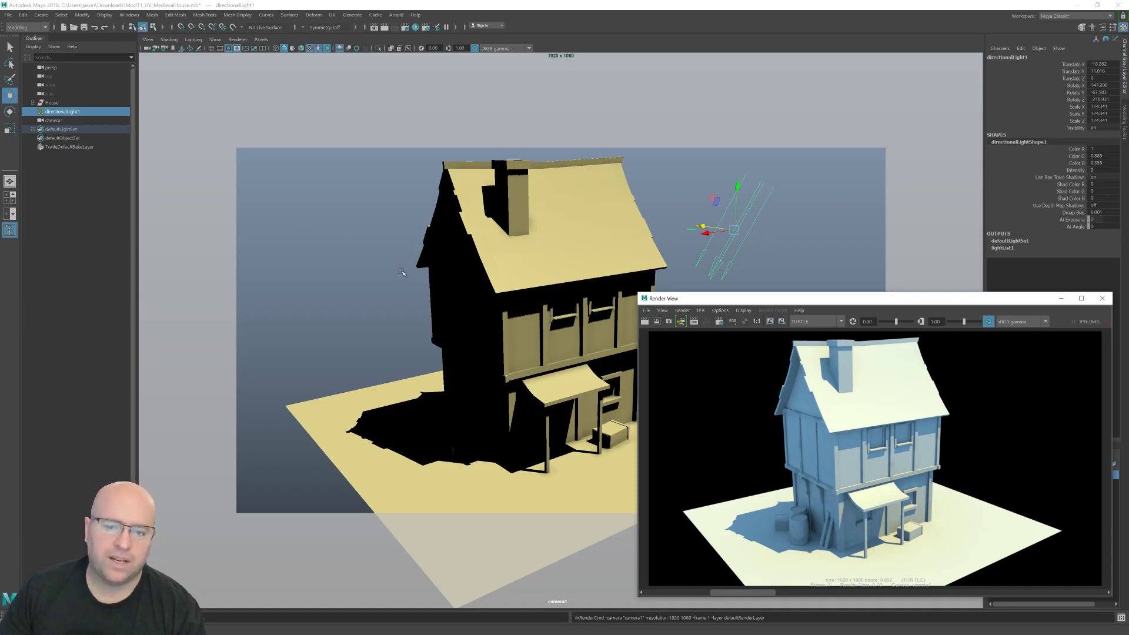
# - Create a point light and place it beside the house's shadowed side wall, near the barrels
pyautogui.click(41, 14)
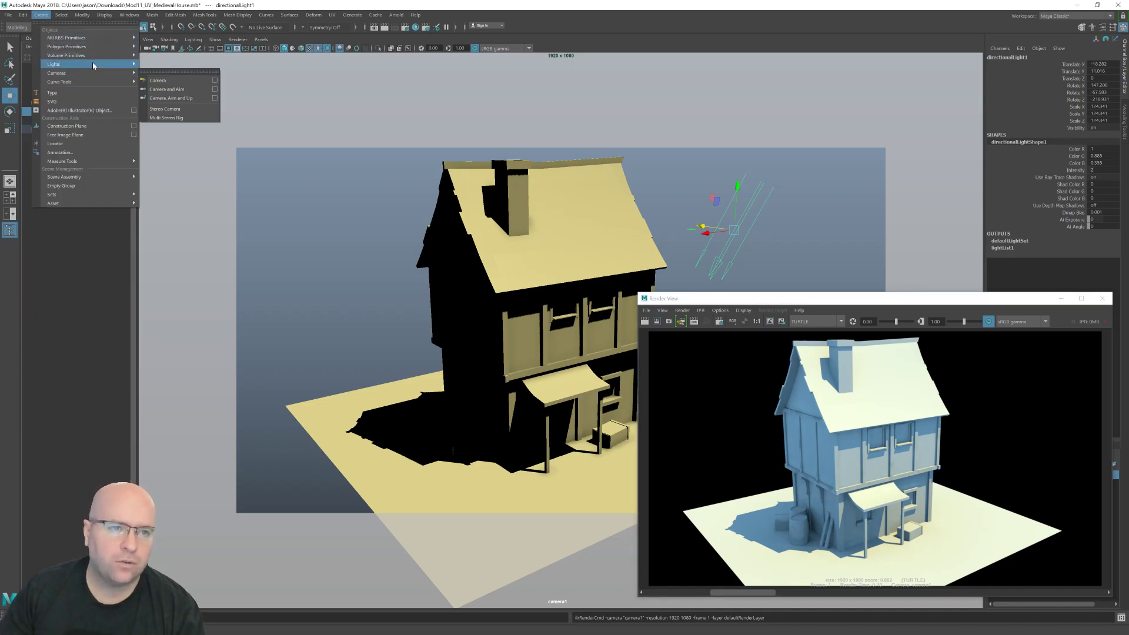
pyautogui.moveTo(89, 64)
pyautogui.click(169, 89)
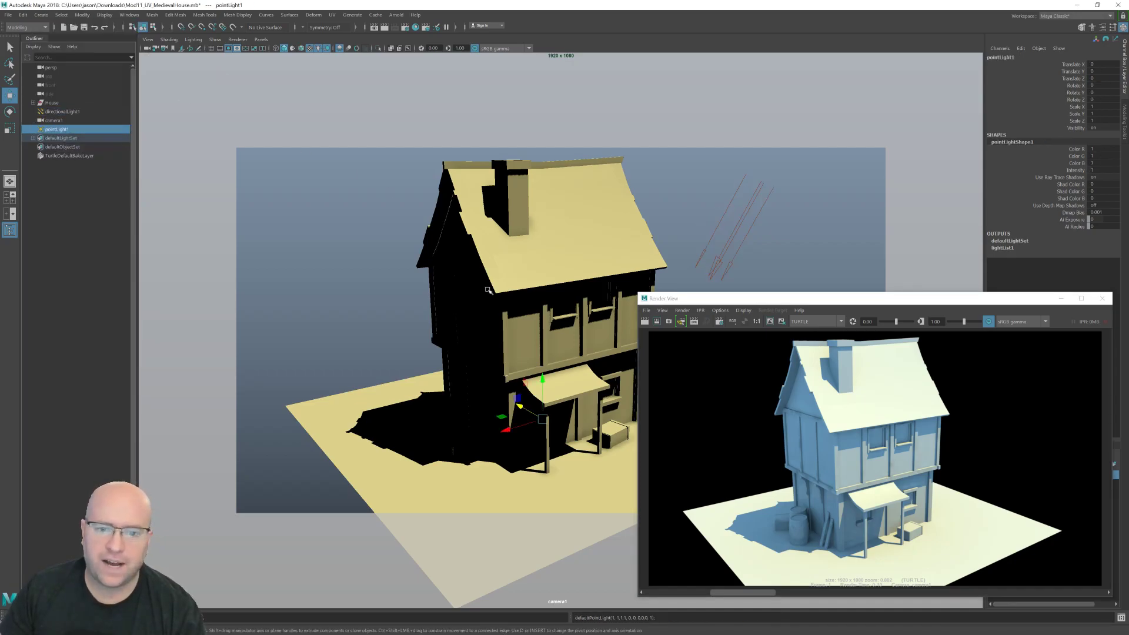
pyautogui.moveTo(383, 415); pyautogui.dragTo(386, 382)
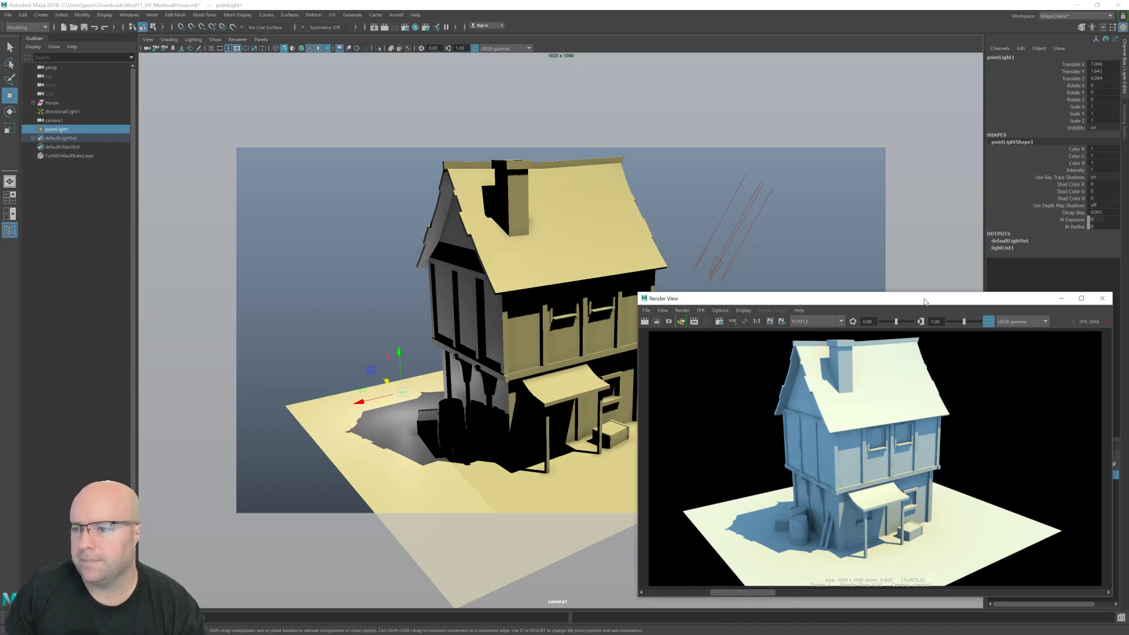
# - Set the point light's colour to a fully saturated orange in its attributes, with the render view moved aside
pyautogui.moveTo(1000, 298); pyautogui.dragTo(949, 295)
pyautogui.click(66, 130)
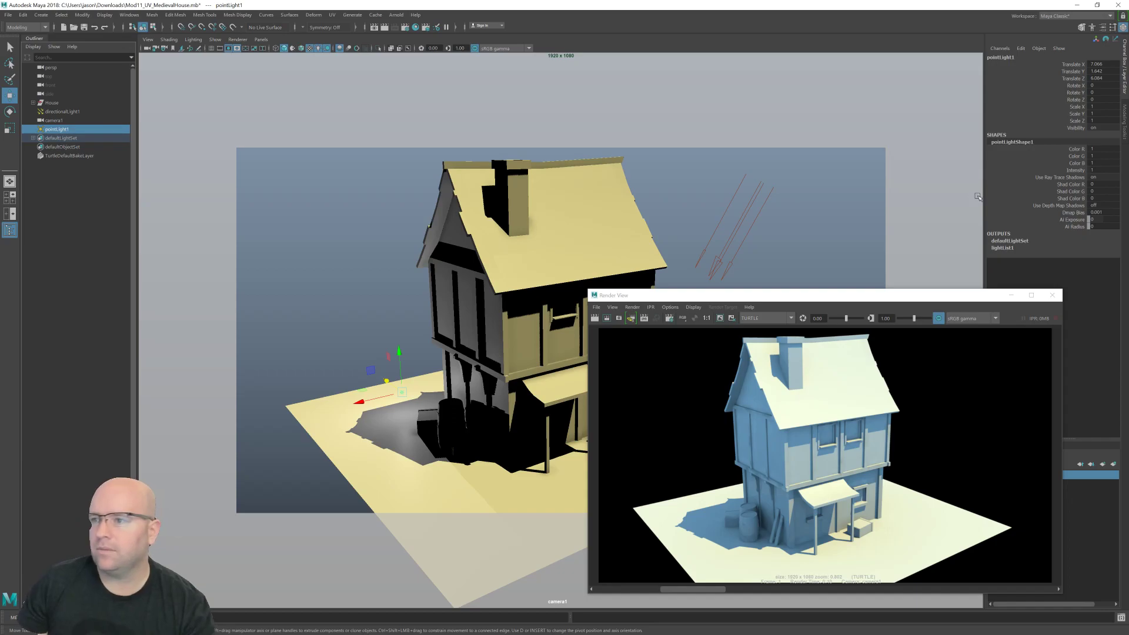
pyautogui.hotkey('ctrl', 'a')
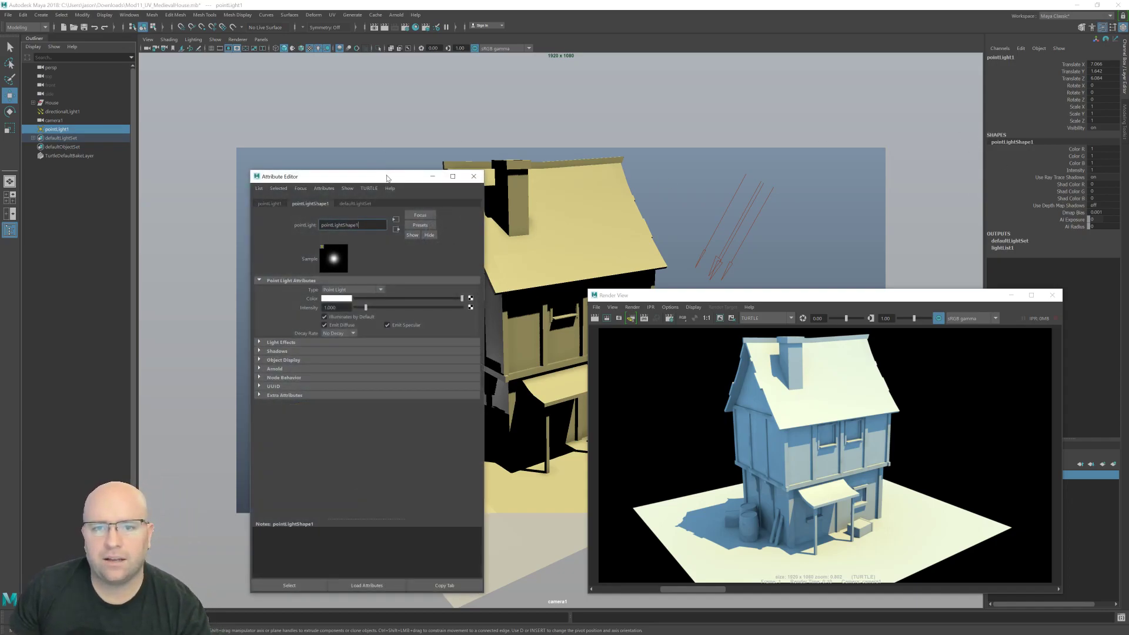
pyautogui.moveTo(385, 176); pyautogui.dragTo(210, 170)
pyautogui.click(161, 292)
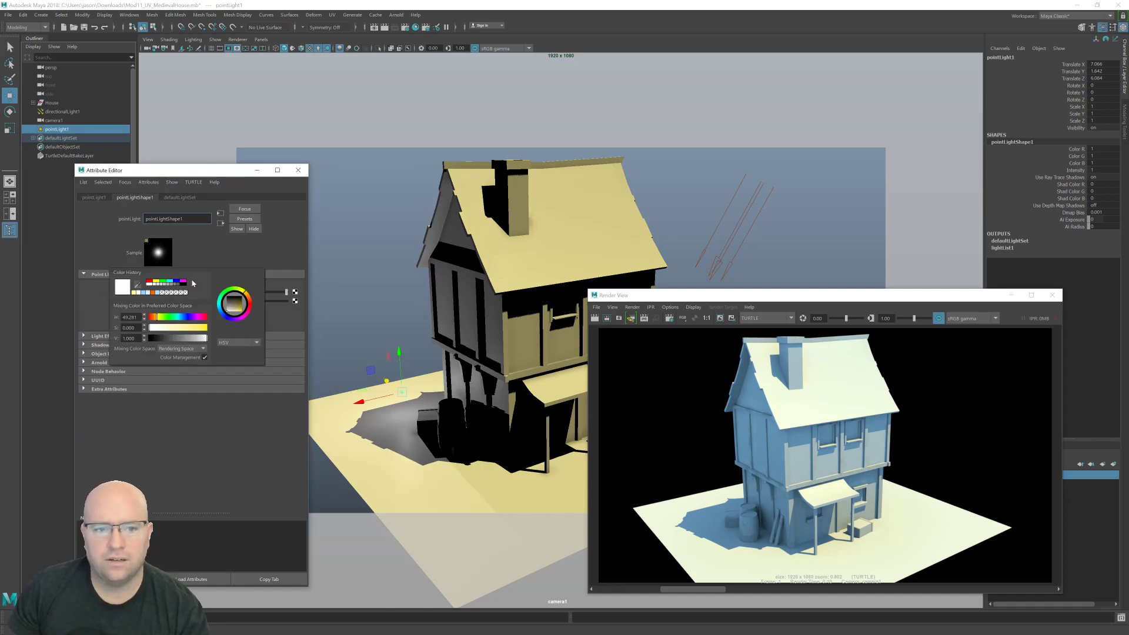
pyautogui.click(163, 294)
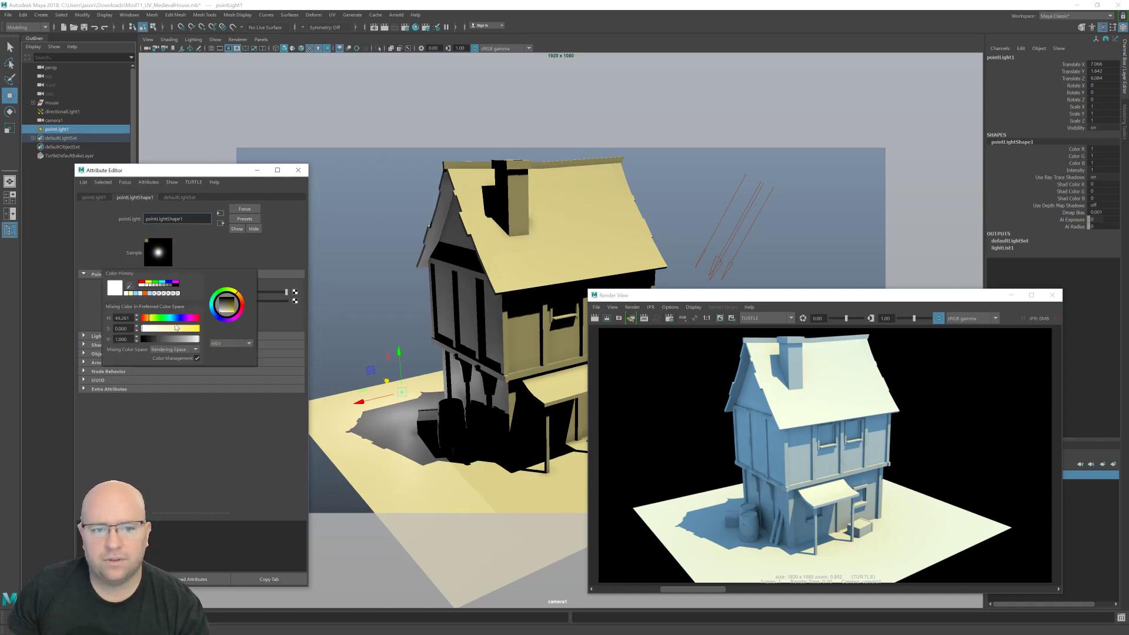
pyautogui.moveTo(150, 317); pyautogui.dragTo(200, 328)
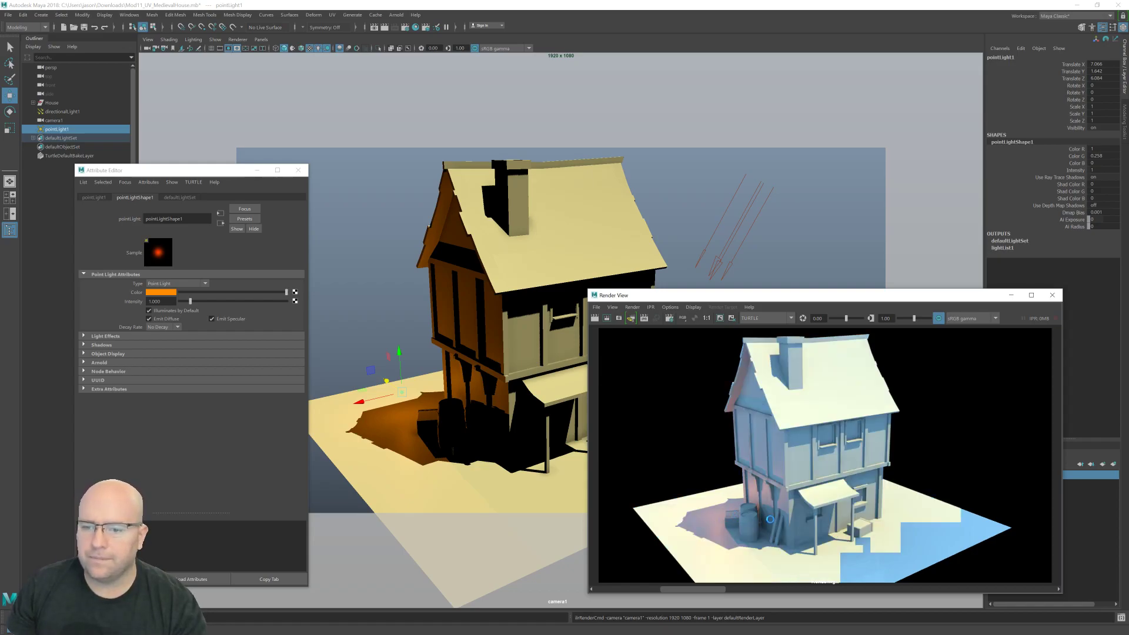
# - Inspect the render around the barrels and shadowed wall, checking both close up and with the whole house in view
pyautogui.scroll(2, 751, 519)
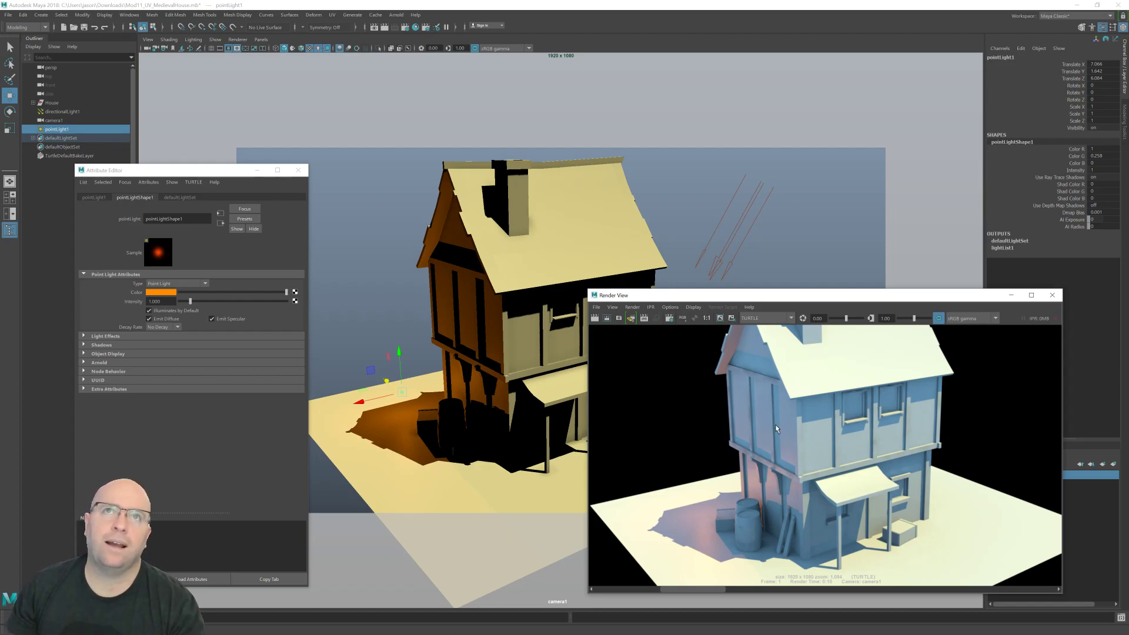
pyautogui.scroll(-1, 741, 497)
pyautogui.scroll(-1, 741, 498)
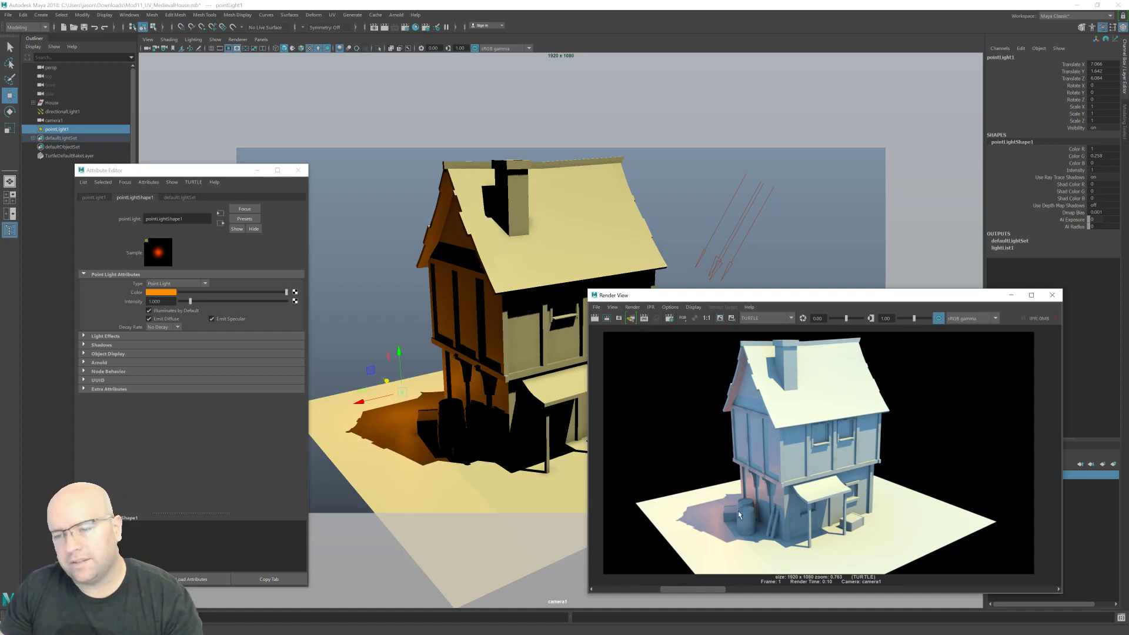
pyautogui.scroll(1, 742, 503)
pyautogui.scroll(1, 750, 494)
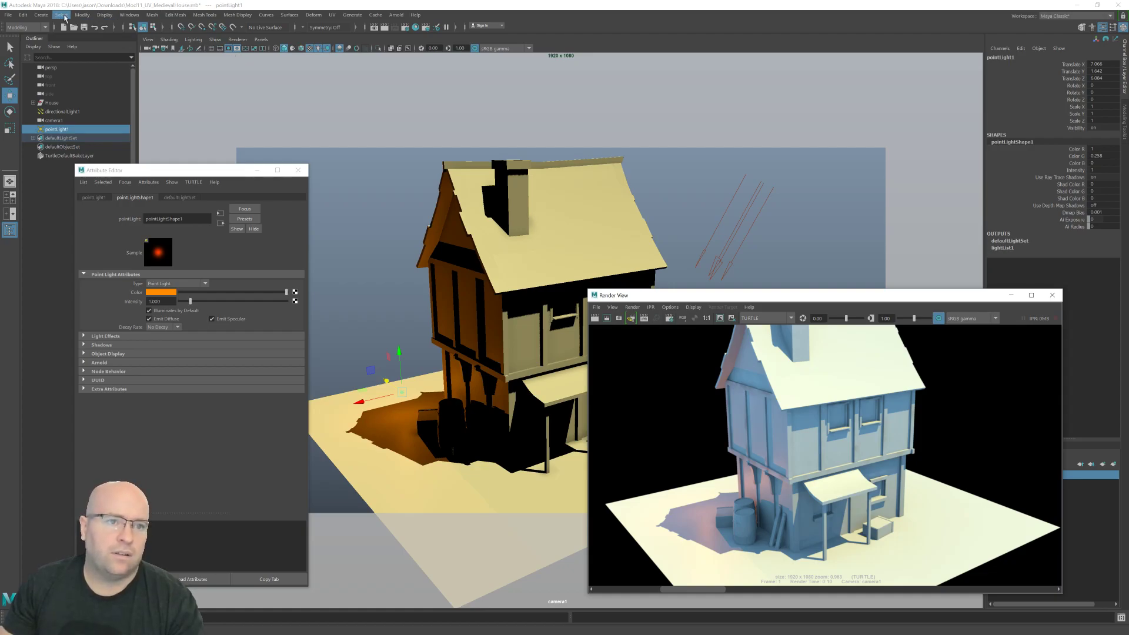
pyautogui.click(41, 15)
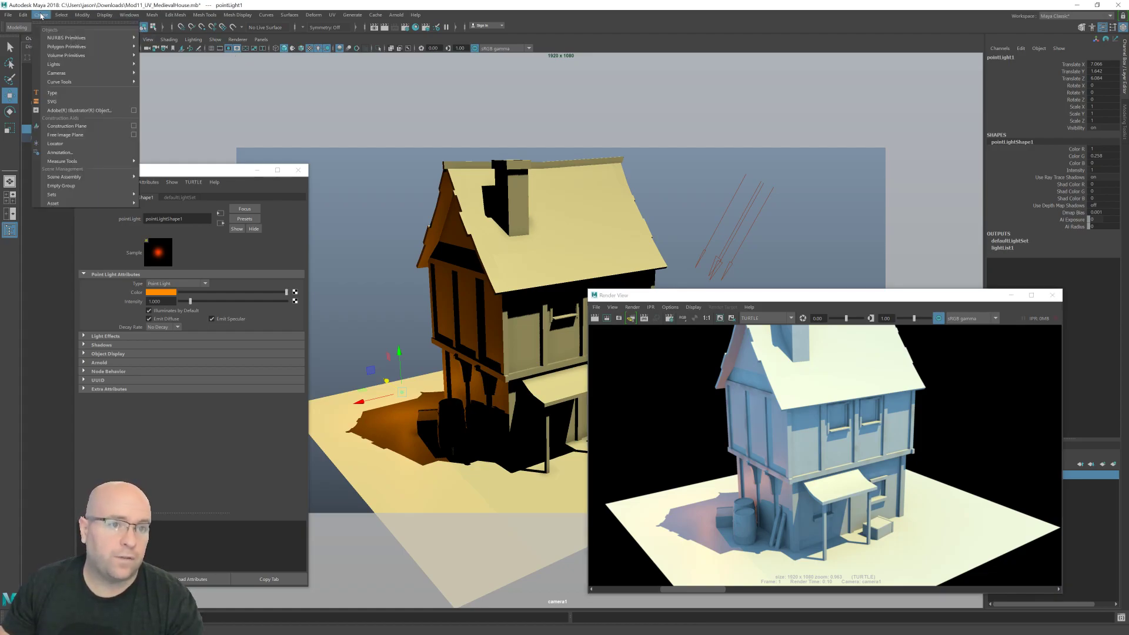
pyautogui.moveTo(93, 75)
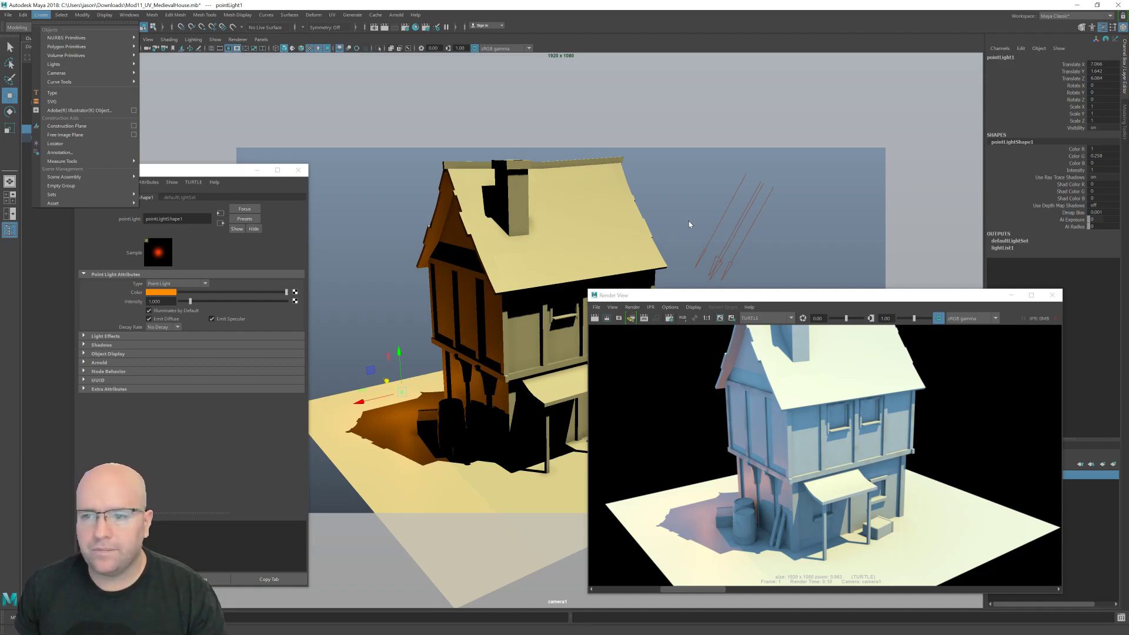
# - Lower the directional light's intensity to 0.716 and make its colour a dark, fully saturated olive yellow
pyautogui.click(720, 219)
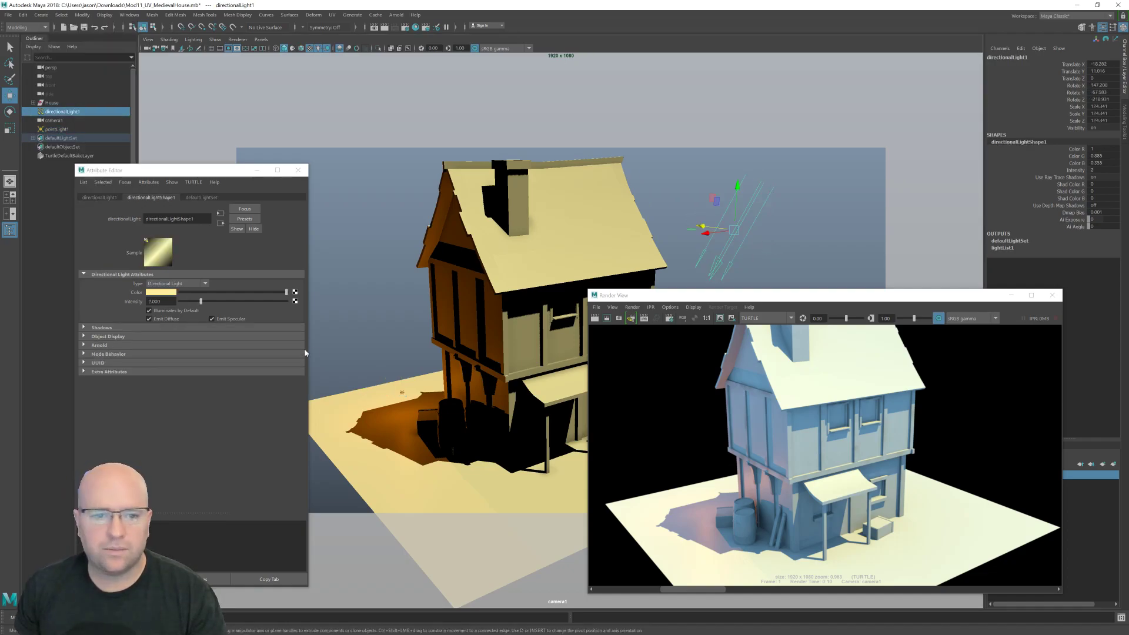
pyautogui.click(189, 301)
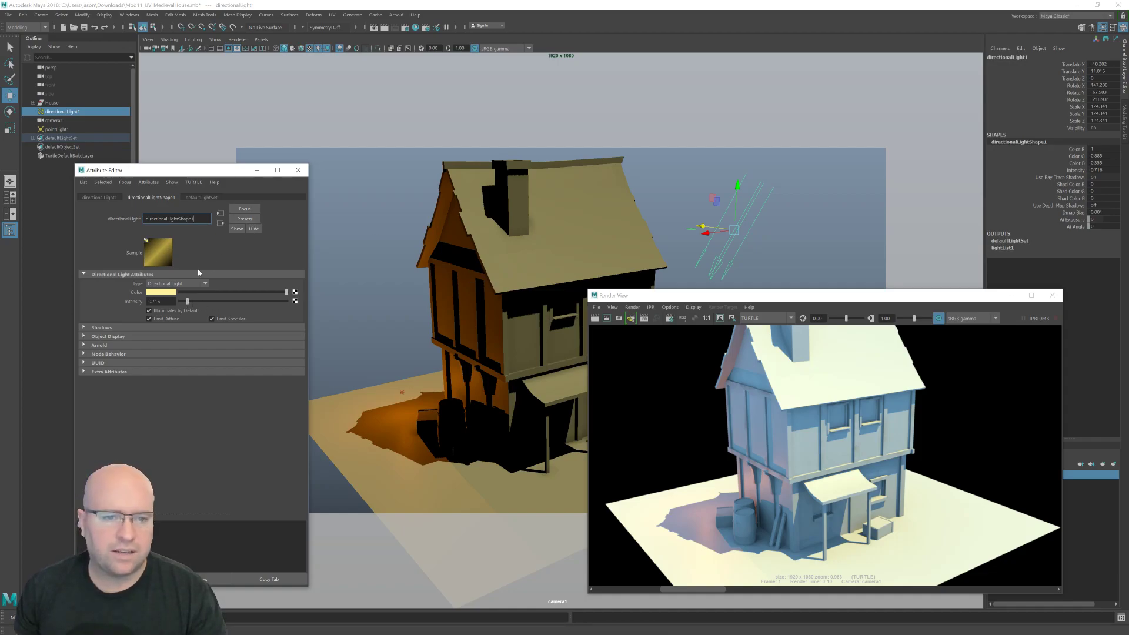
pyautogui.click(170, 292)
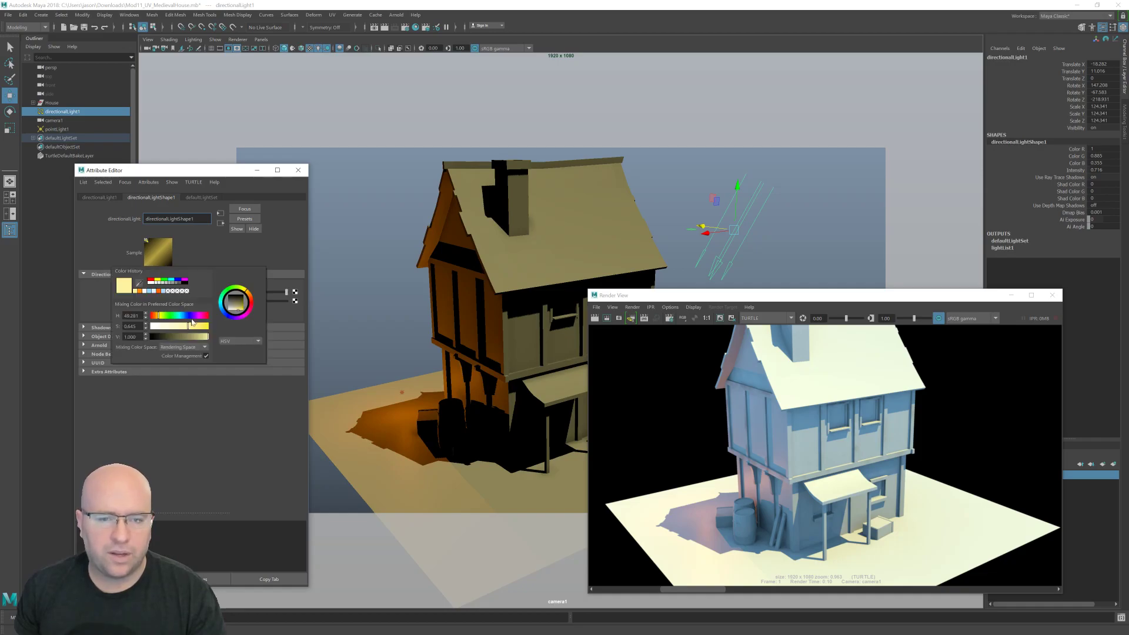
pyautogui.moveTo(194, 327)
pyautogui.mouseDown()
pyautogui.moveTo(209, 328)
pyautogui.moveTo(192, 339)
pyautogui.mouseUp()
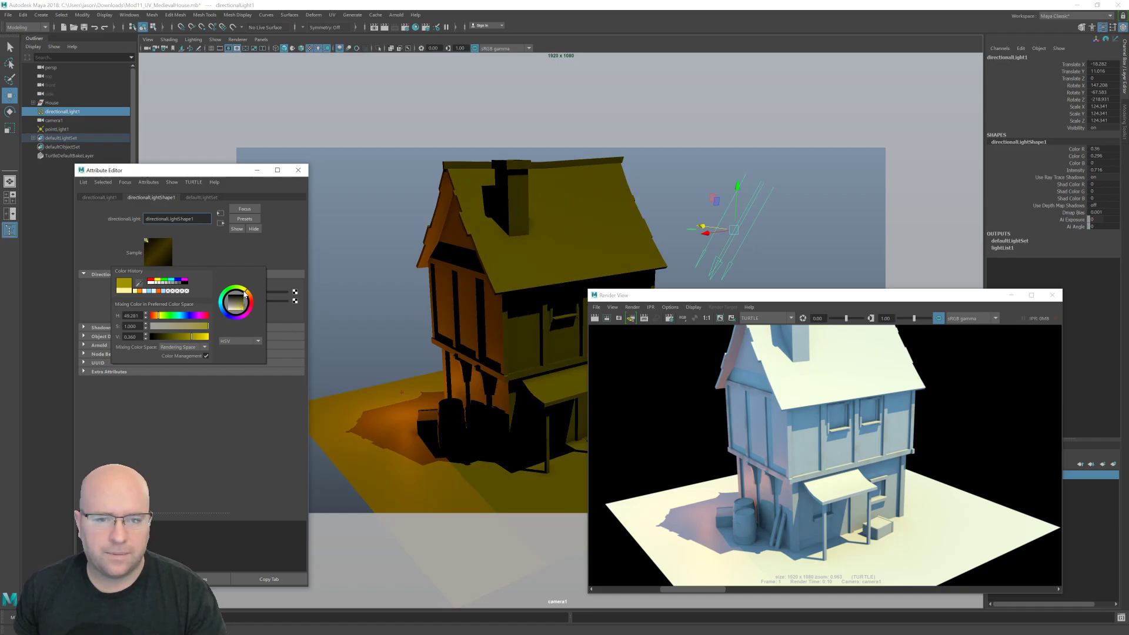
pyautogui.moveTo(247, 293); pyautogui.dragTo(247, 289)
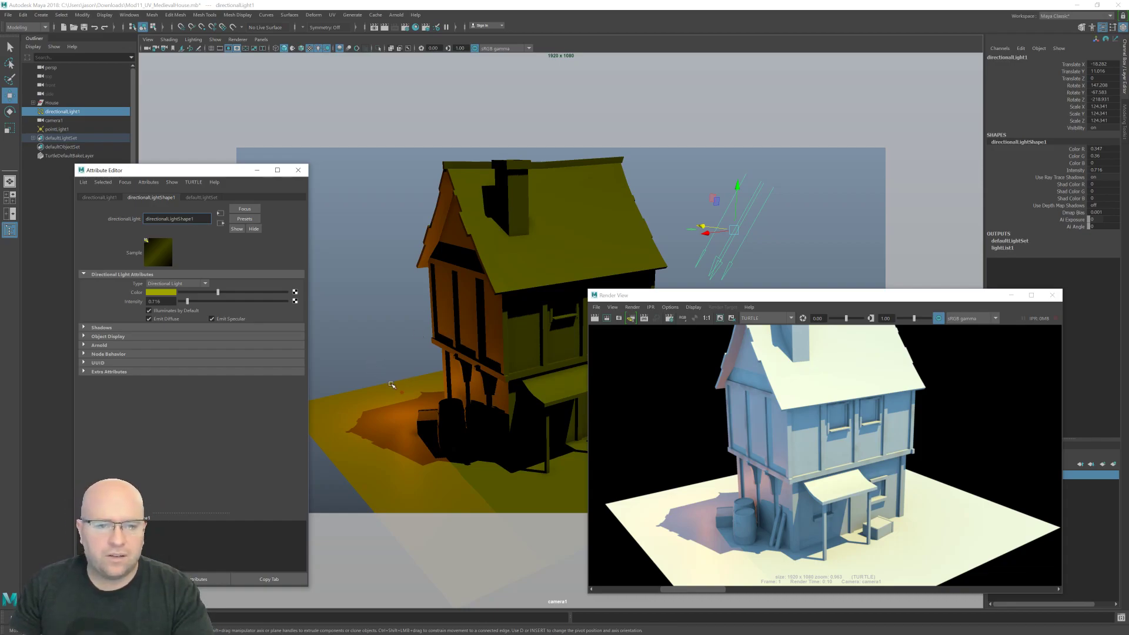
# - Change the directional light's colour to a bright cyan with hue 180 and full brightness
pyautogui.click(403, 392)
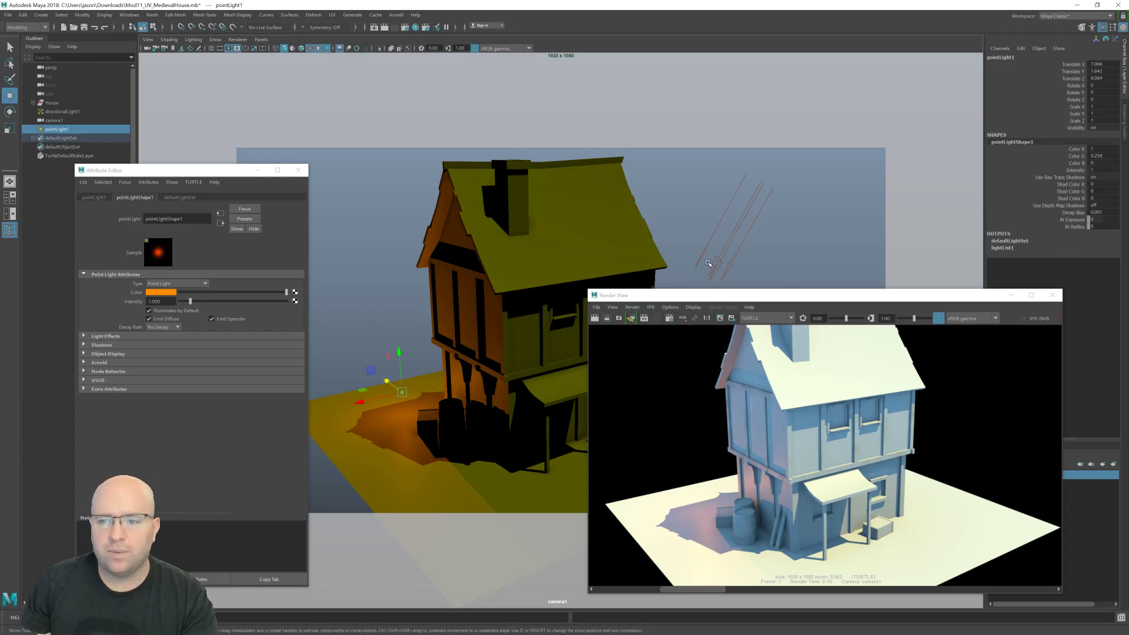
pyautogui.click(672, 270)
pyautogui.click(711, 266)
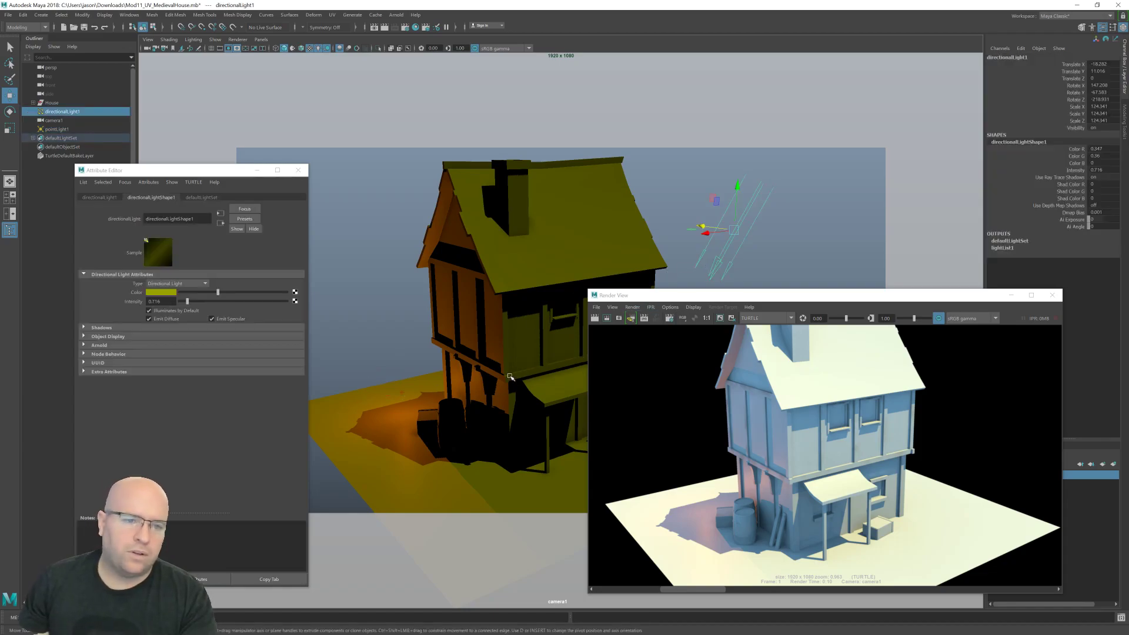
pyautogui.click(166, 292)
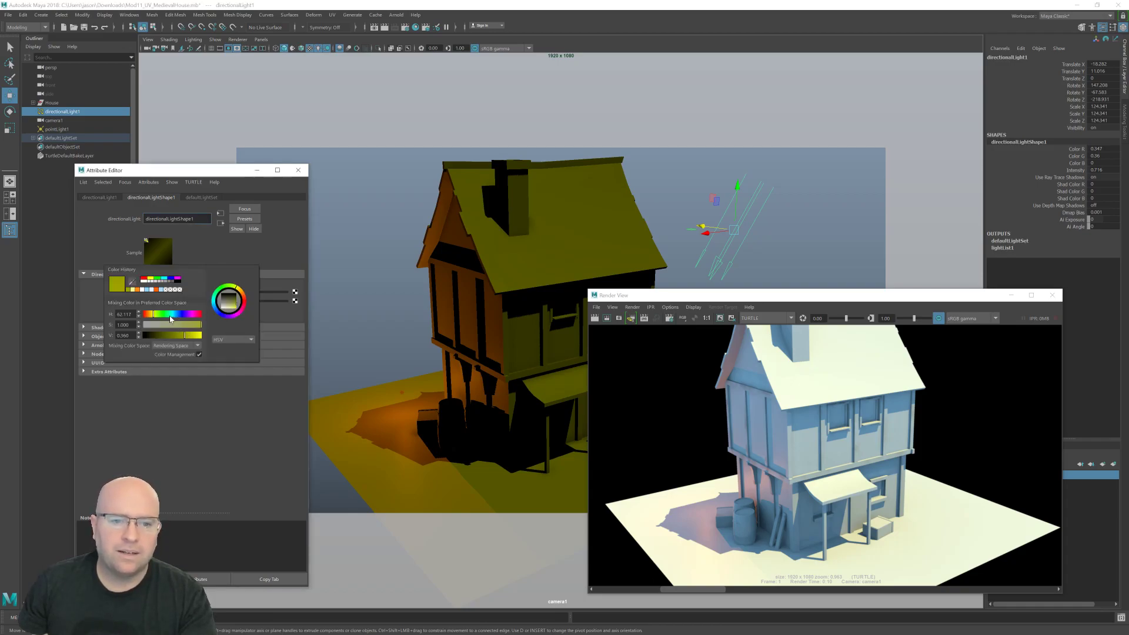
pyautogui.click(174, 315)
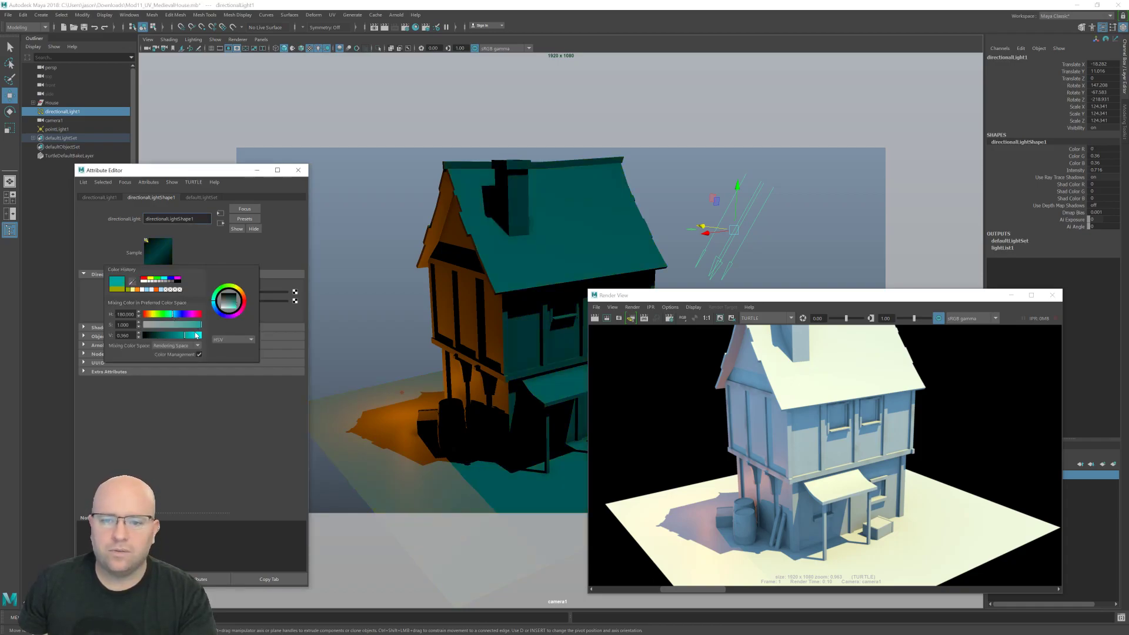
pyautogui.moveTo(196, 335); pyautogui.dragTo(209, 339)
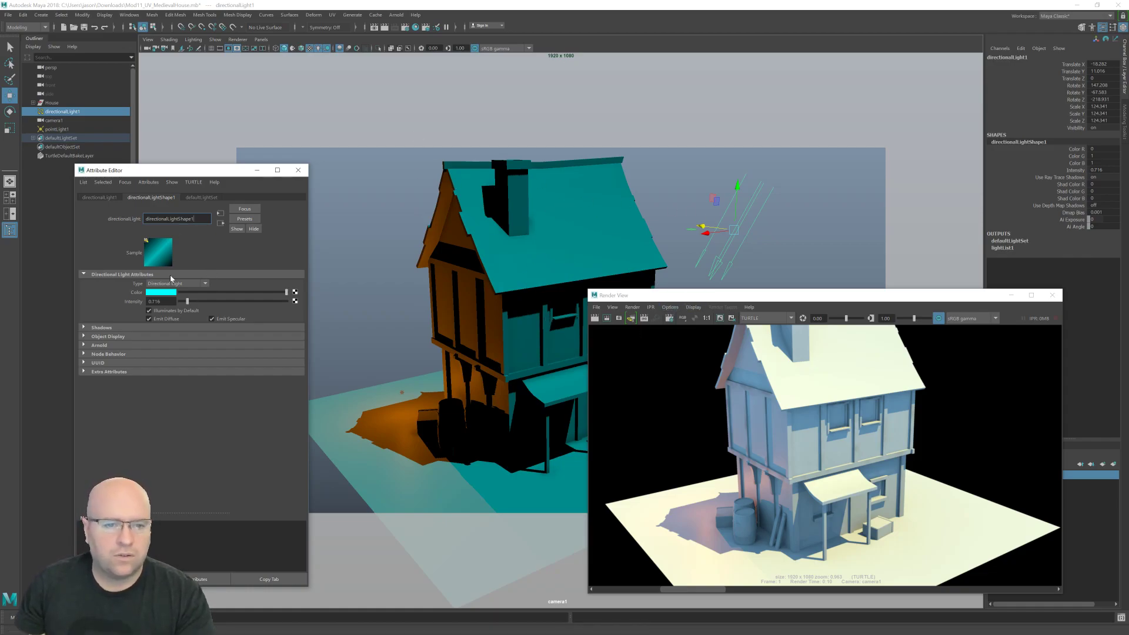
# - Examine the directional light's transform attributes and the TURTLE attributes that can be added to it
pyautogui.click(111, 198)
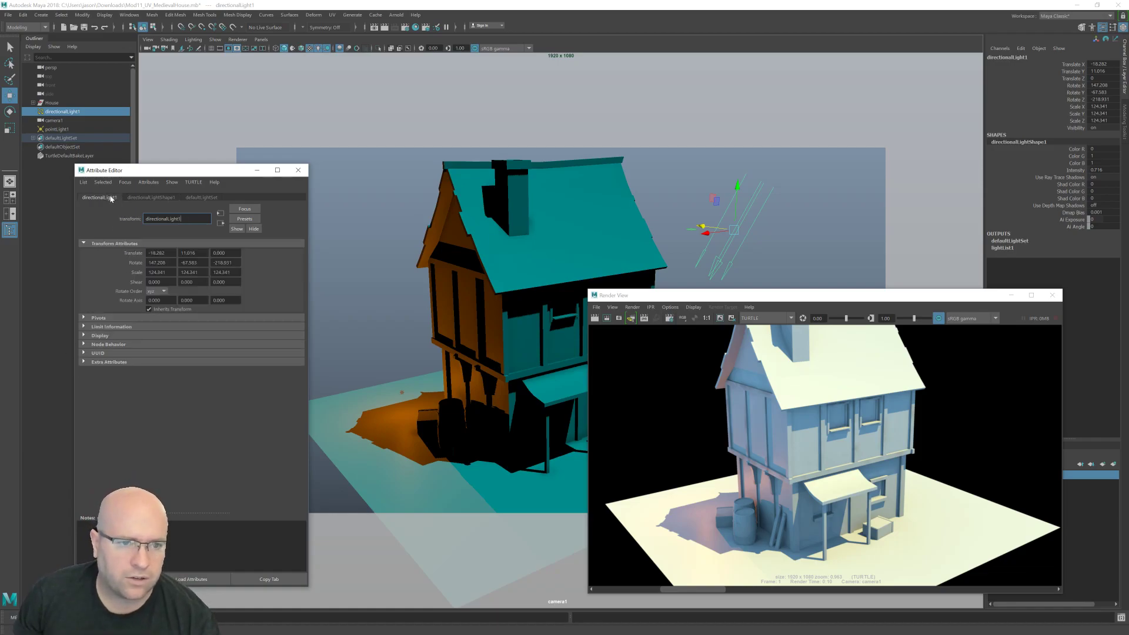
pyautogui.click(165, 199)
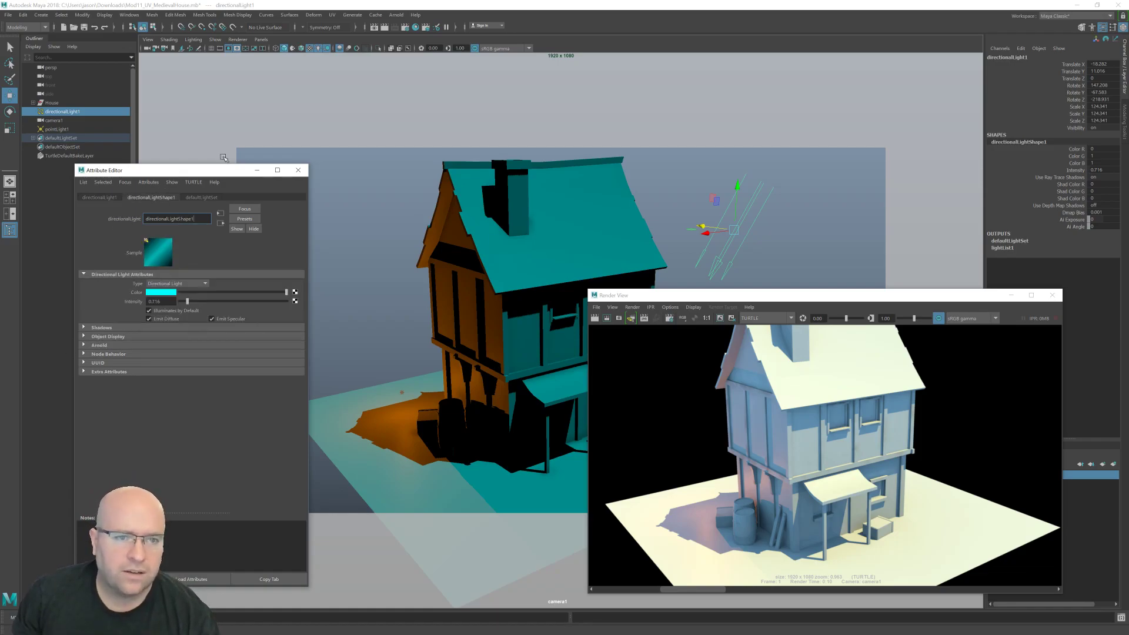
pyautogui.click(194, 183)
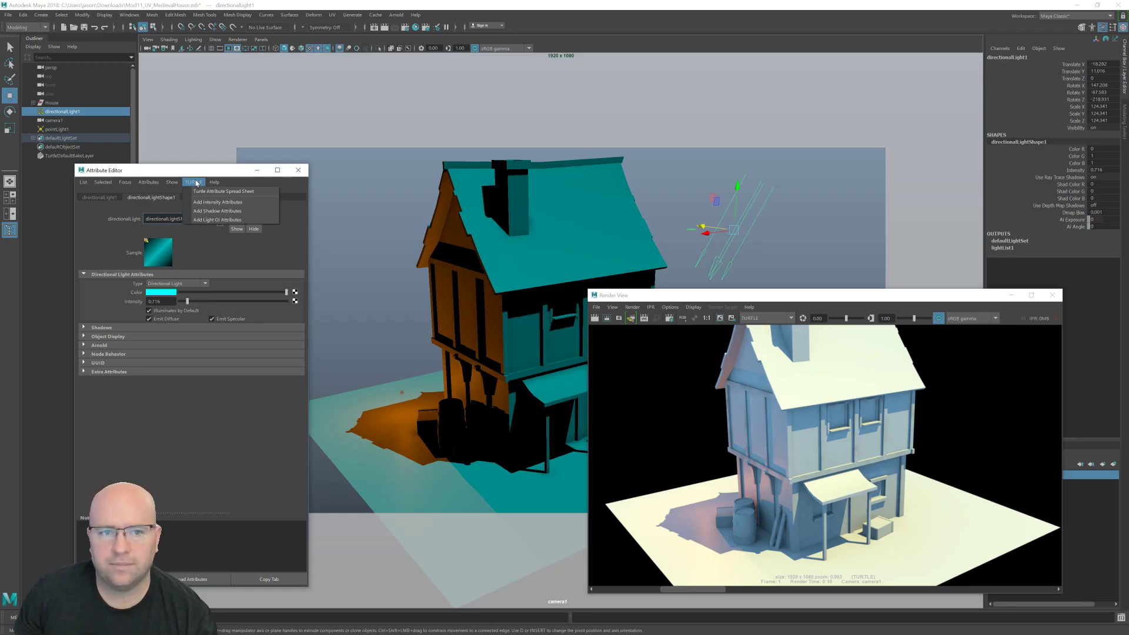
pyautogui.click(194, 182)
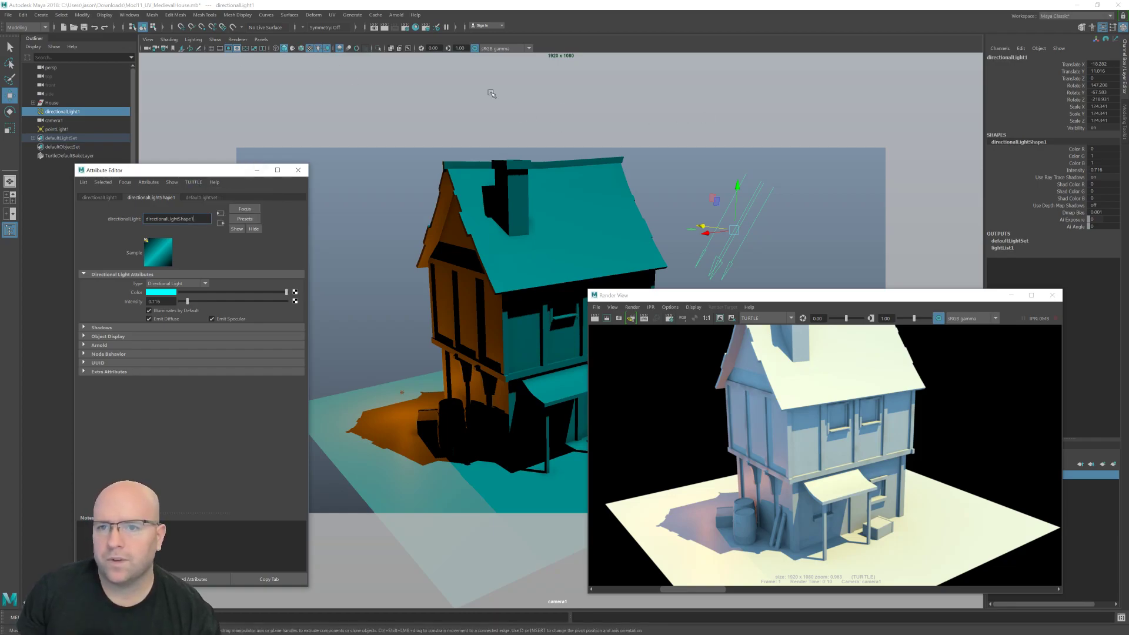
# - Darken TURTLE's GI Environment sky colour to a deep blue and re-render the current frame
pyautogui.click(405, 28)
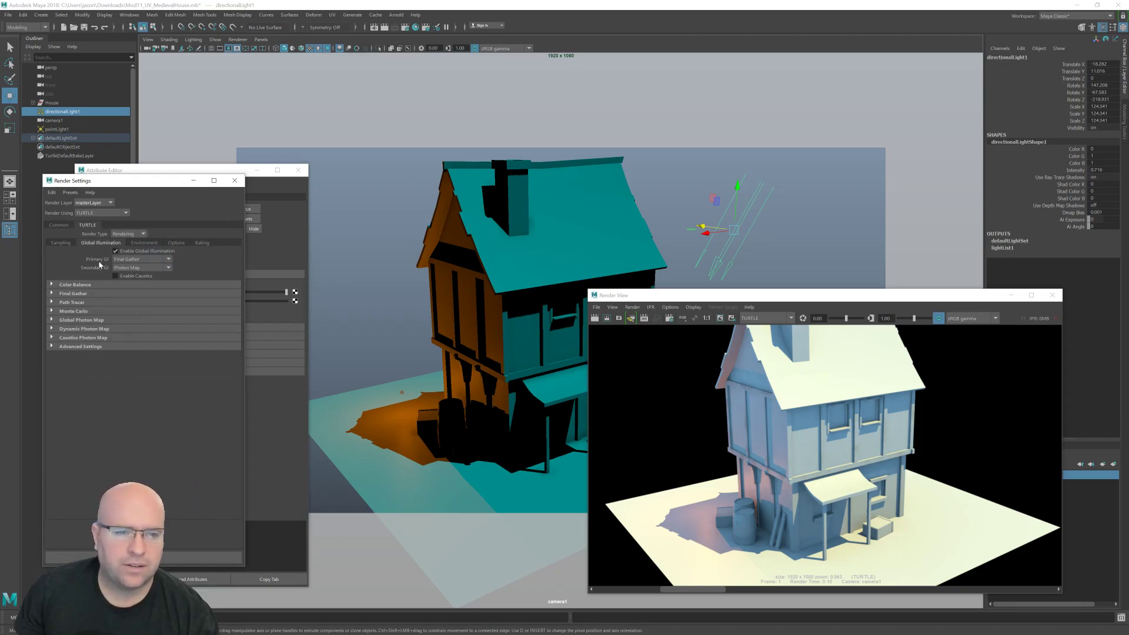
pyautogui.click(139, 243)
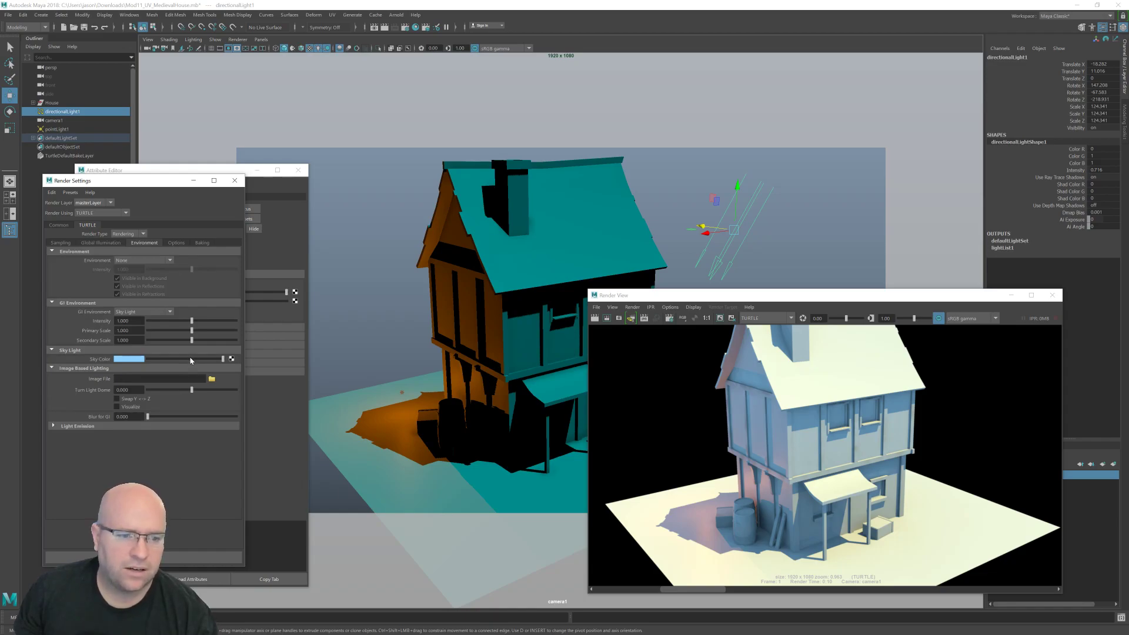
pyautogui.moveTo(163, 359); pyautogui.dragTo(154, 359)
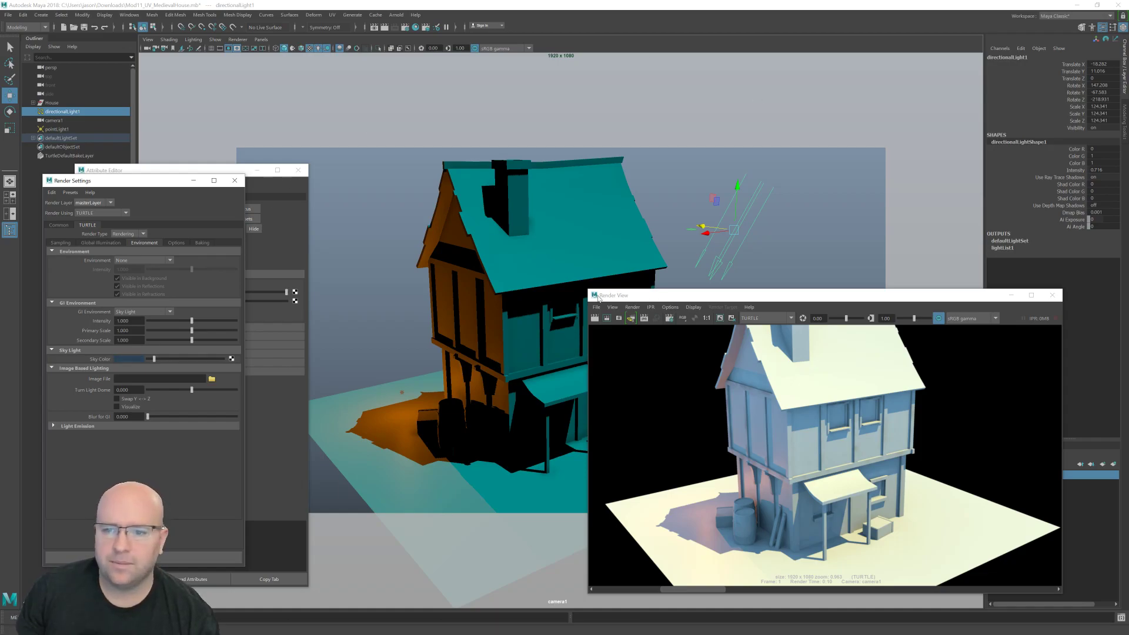
pyautogui.click(594, 318)
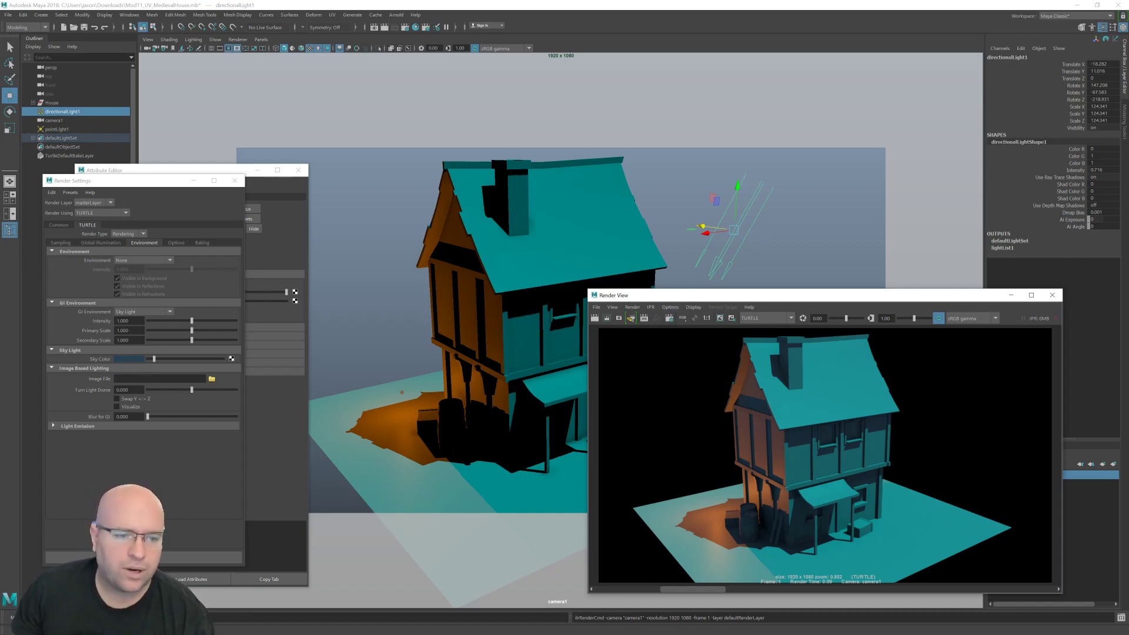
# - Lower the GI Environment intensity to about 0.39 and the directional light's intensity to 0.5, re-rendering the frame after each change
pyautogui.click(165, 322)
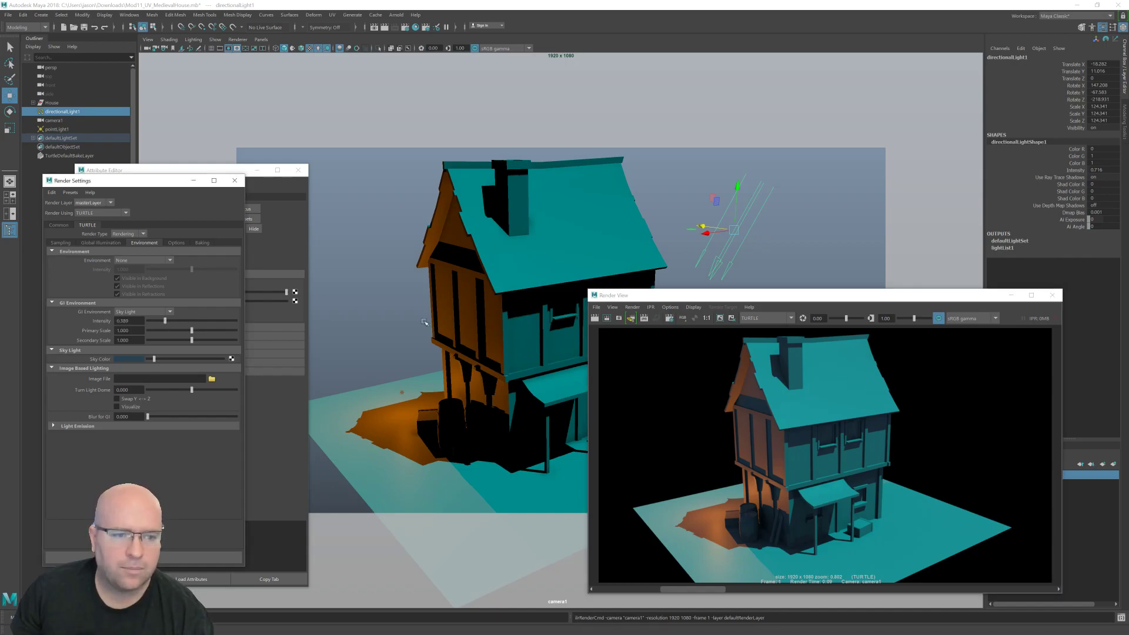
pyautogui.click(594, 318)
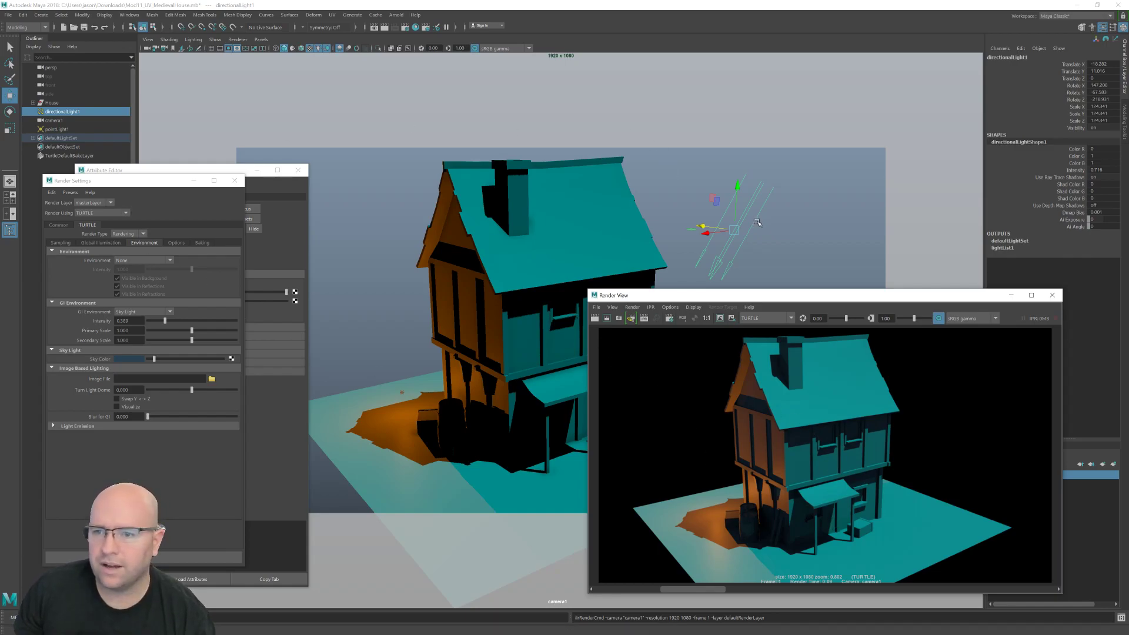
pyautogui.click(1096, 170)
pyautogui.write('0.5')
pyautogui.press('Return')
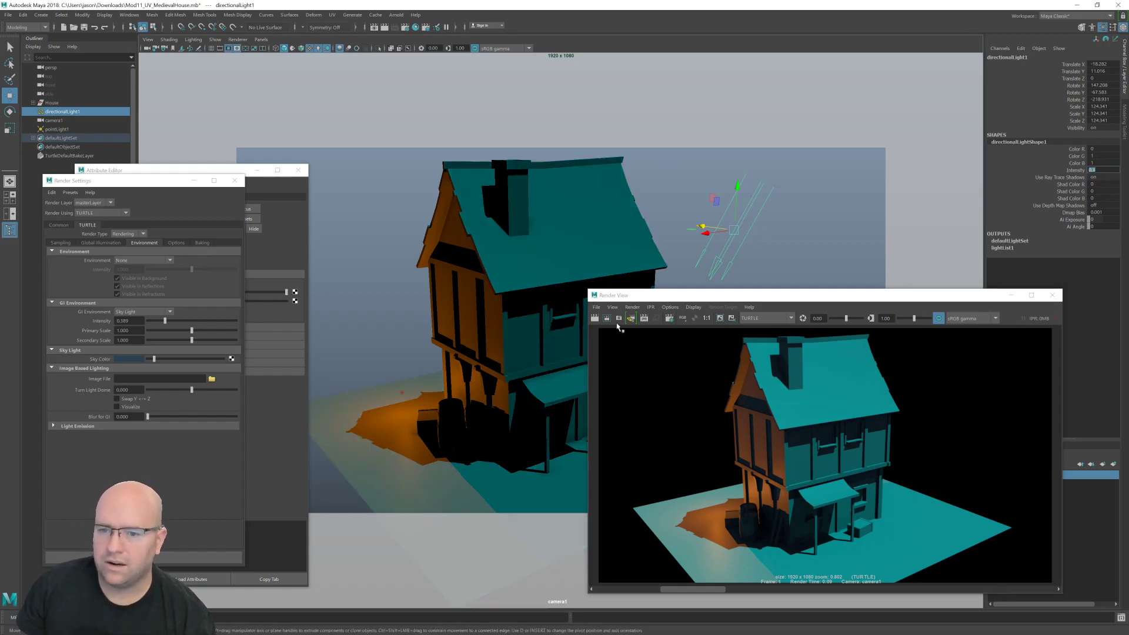
pyautogui.click(594, 318)
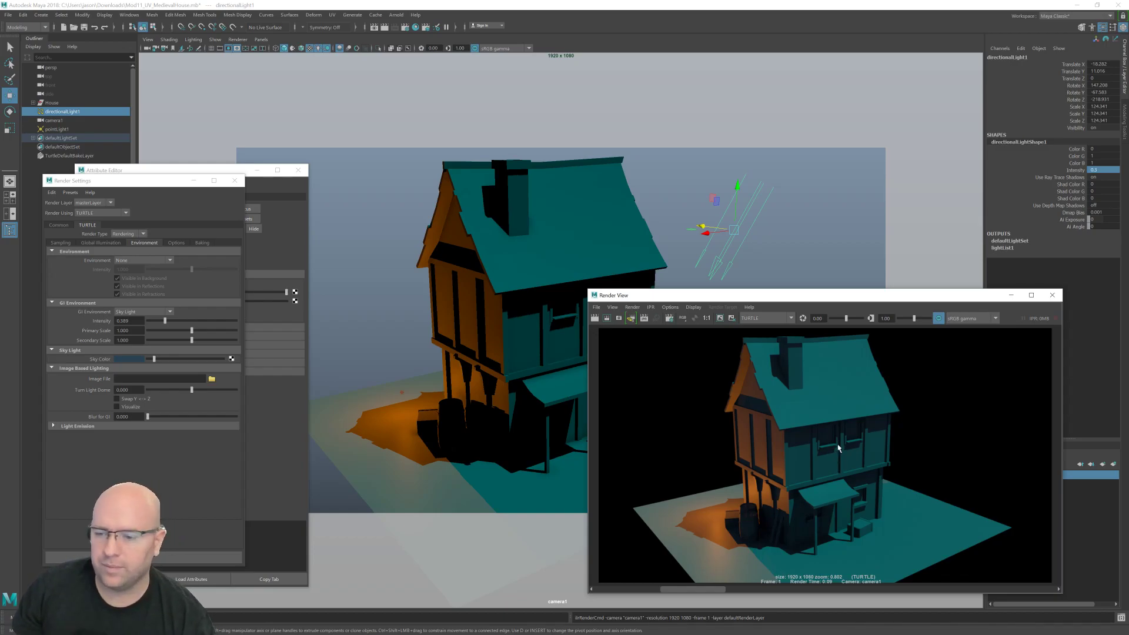
pyautogui.scroll(-2, 839, 448)
pyautogui.scroll(1, 839, 448)
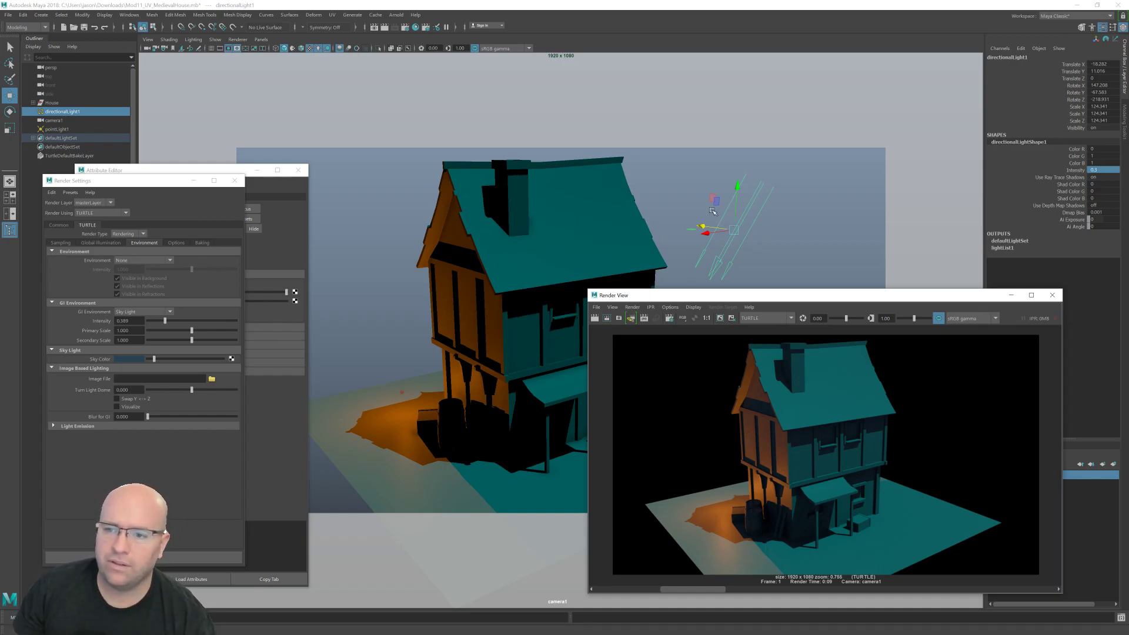
pyautogui.click(235, 181)
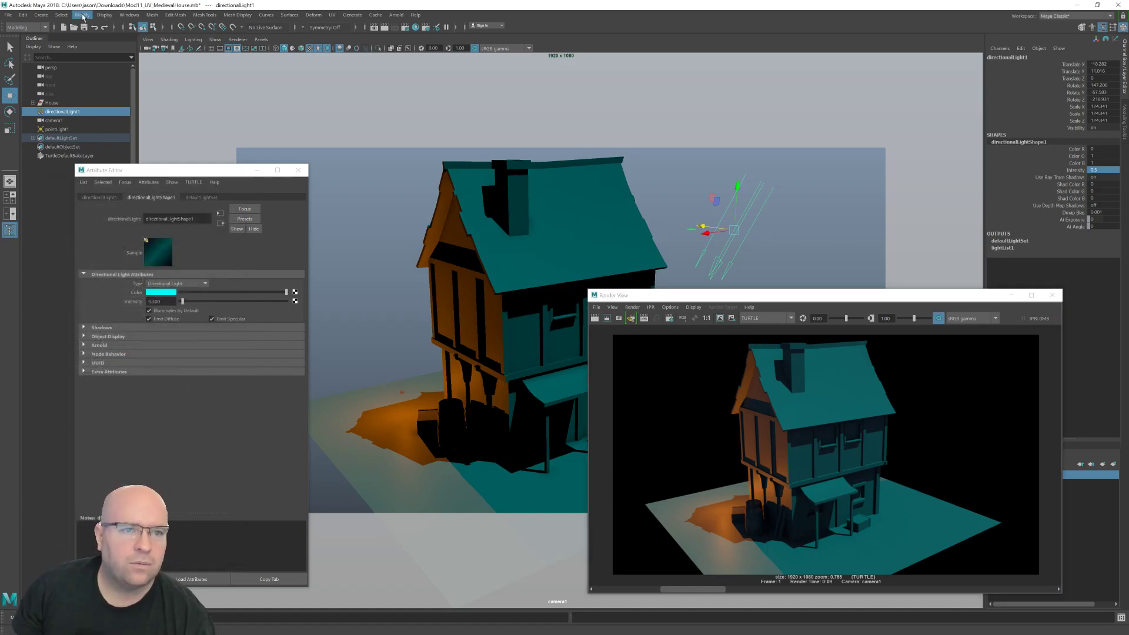
# - Create an area light, move it beside the house's gable end and enlarge it to a uniform scale of about 53.7
pyautogui.click(41, 15)
pyautogui.moveTo(87, 75)
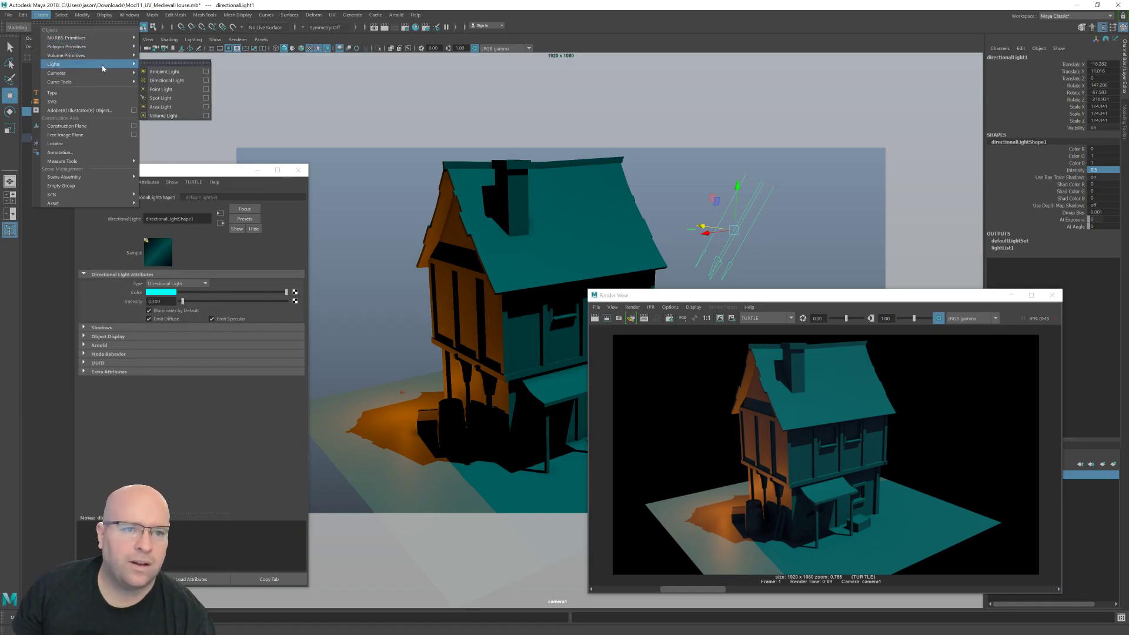
pyautogui.click(171, 107)
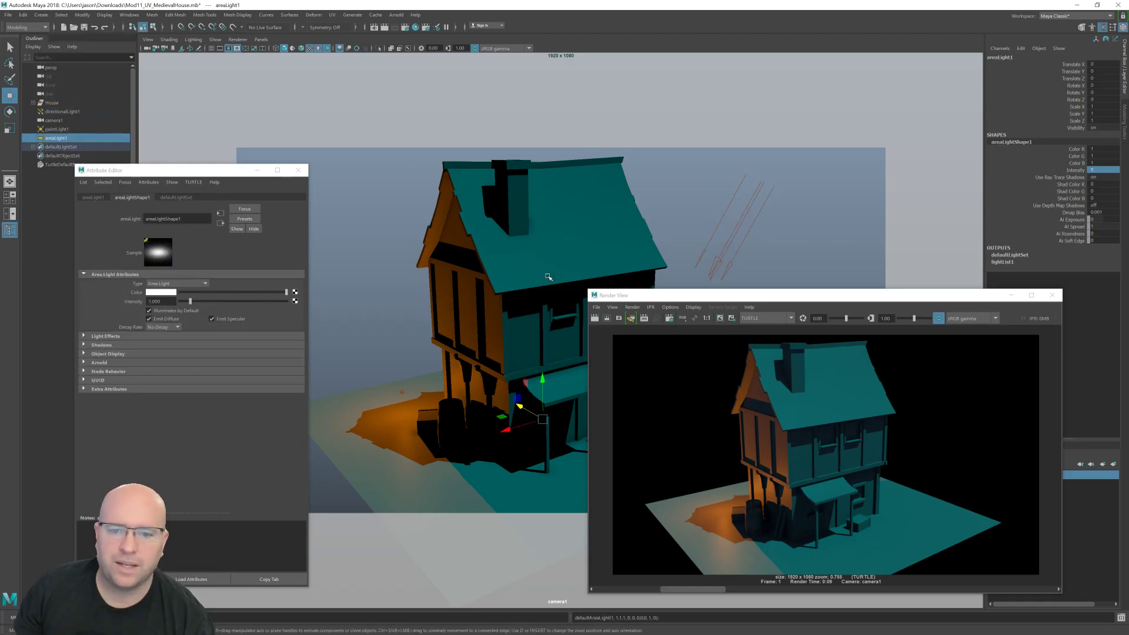
pyautogui.moveTo(516, 397); pyautogui.dragTo(459, 307)
pyautogui.press('r')
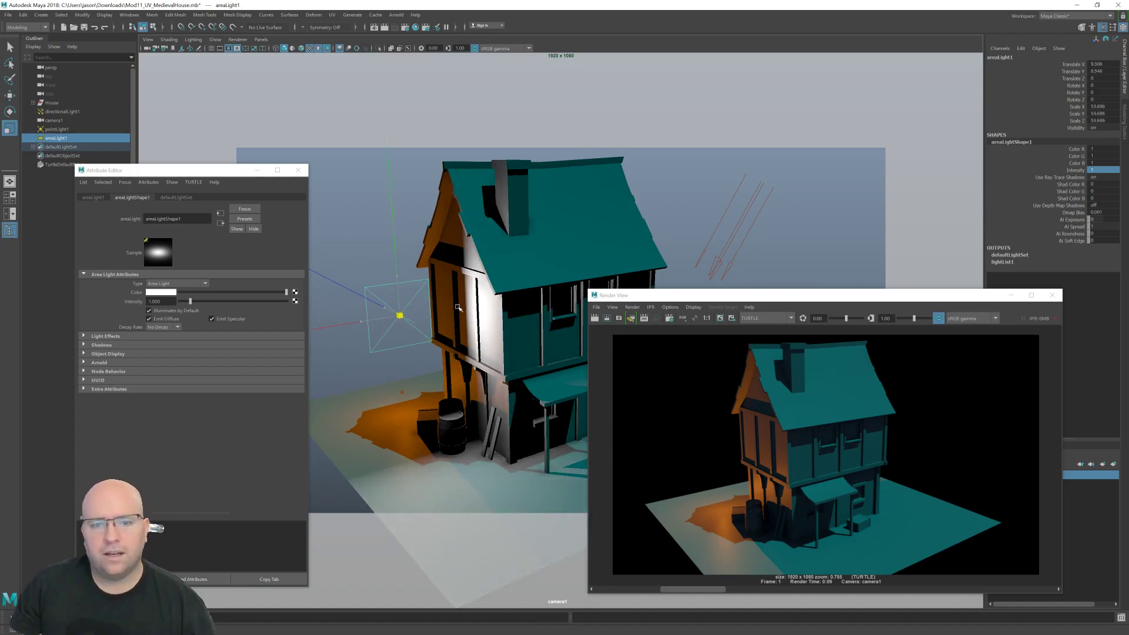
# - Rotate the area light toward the house and move it to about X 11.3, Y 11.1, Z -9.1
pyautogui.press('e')
pyautogui.moveTo(390, 297); pyautogui.dragTo(418, 317)
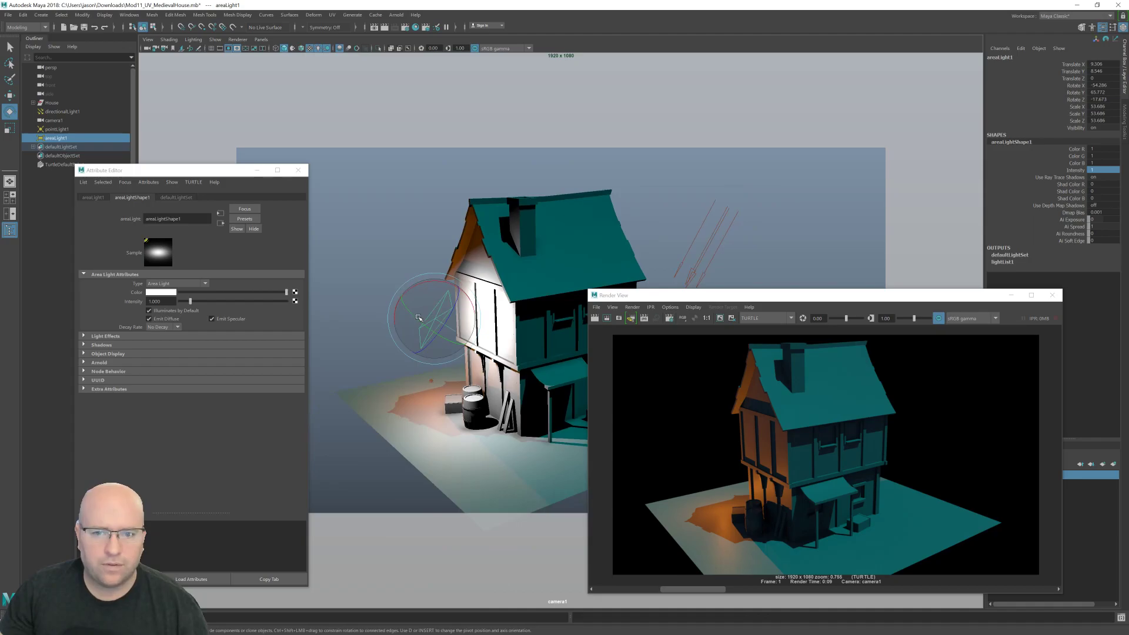
pyautogui.press('w')
pyautogui.moveTo(388, 292)
pyautogui.mouseDown()
pyautogui.moveTo(320, 193)
pyautogui.moveTo(275, 241)
pyautogui.moveTo(376, 288)
pyautogui.moveTo(380, 274)
pyautogui.moveTo(536, 245)
pyautogui.moveTo(486, 274)
pyautogui.mouseUp()
pyautogui.press('e')
pyautogui.press('w')
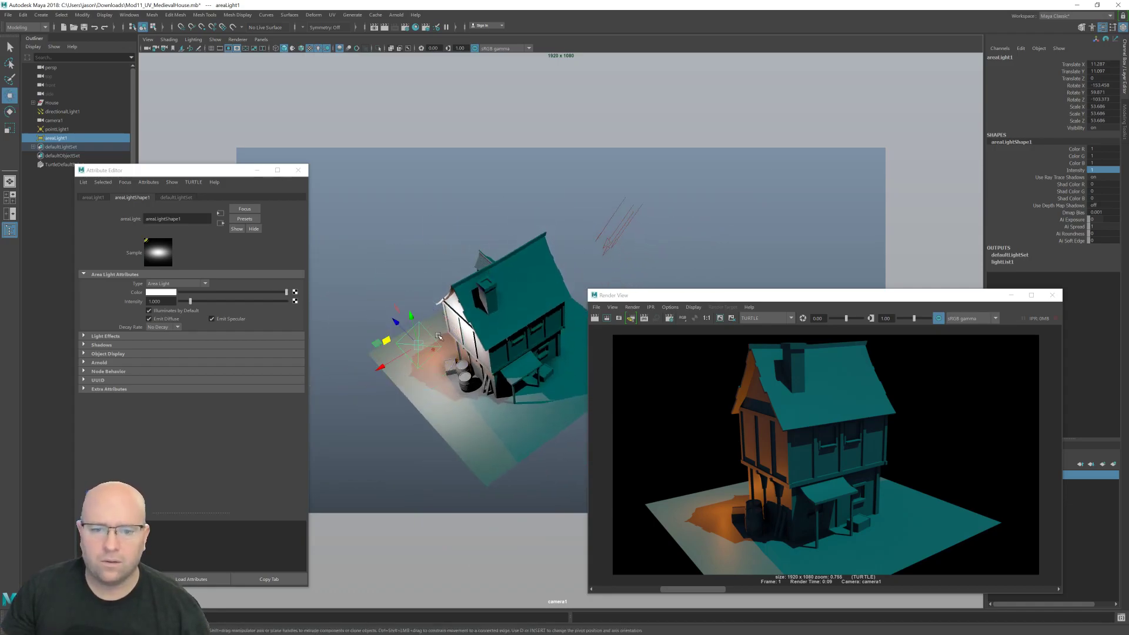
pyautogui.moveTo(388, 339); pyautogui.dragTo(504, 313)
pyautogui.hotkey('ctrl', 'z')
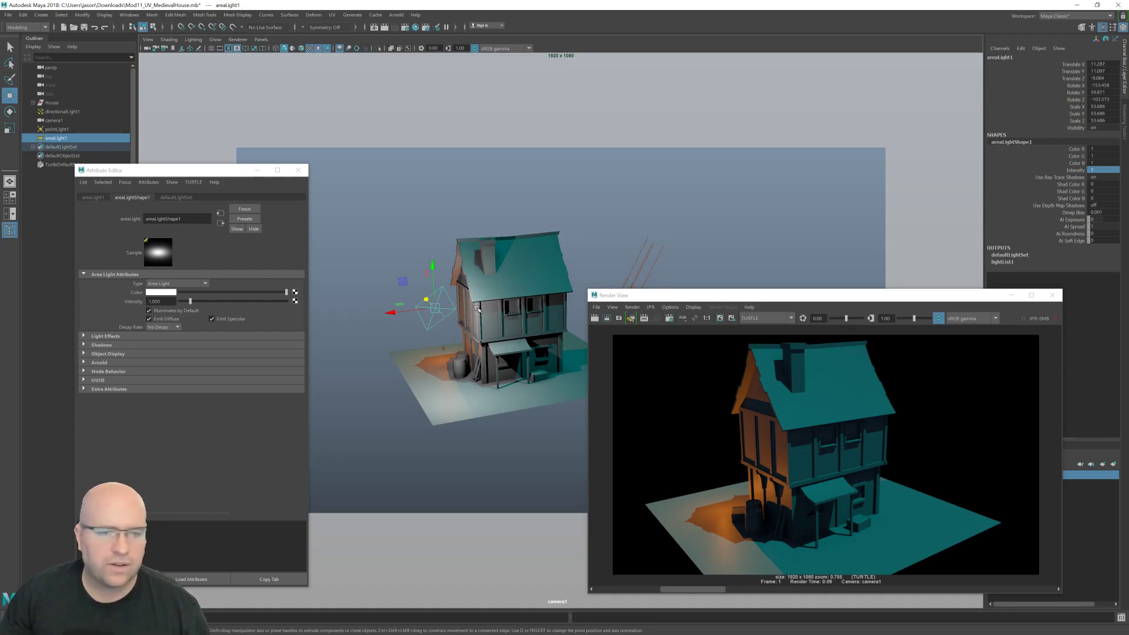
# - Close the Render View and the Attribute Editor, and delete the area light from the scene
pyautogui.scroll(4, 468, 328)
pyautogui.scroll(3, 468, 331)
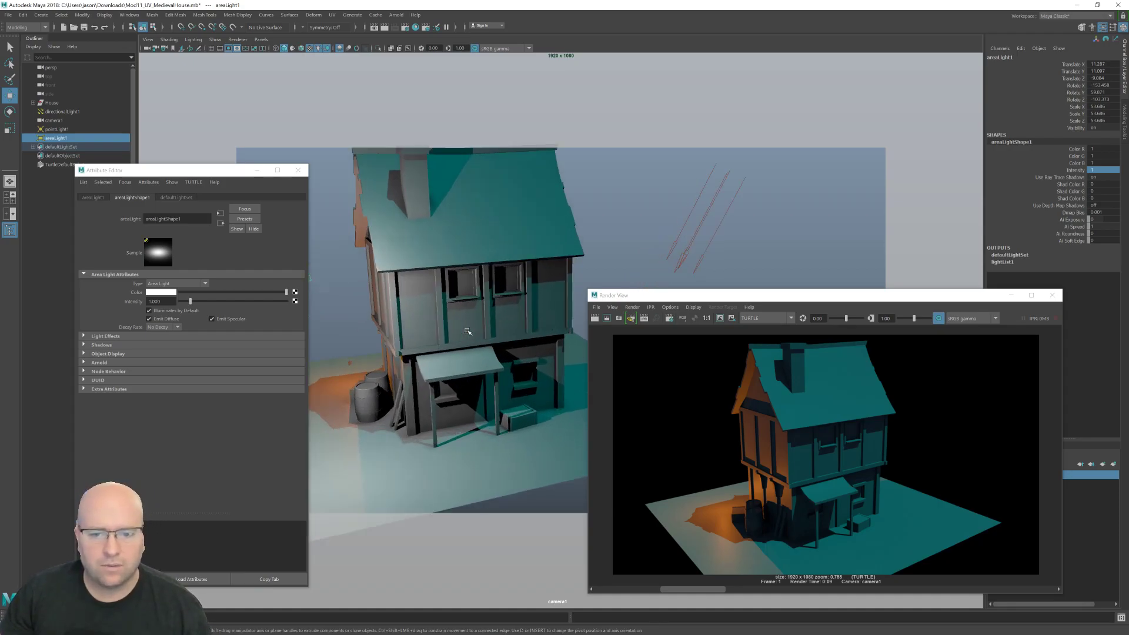
pyautogui.keyDown('alt'); pyautogui.moveTo(477, 328); pyautogui.dragTo(518, 329); pyautogui.keyUp('alt')
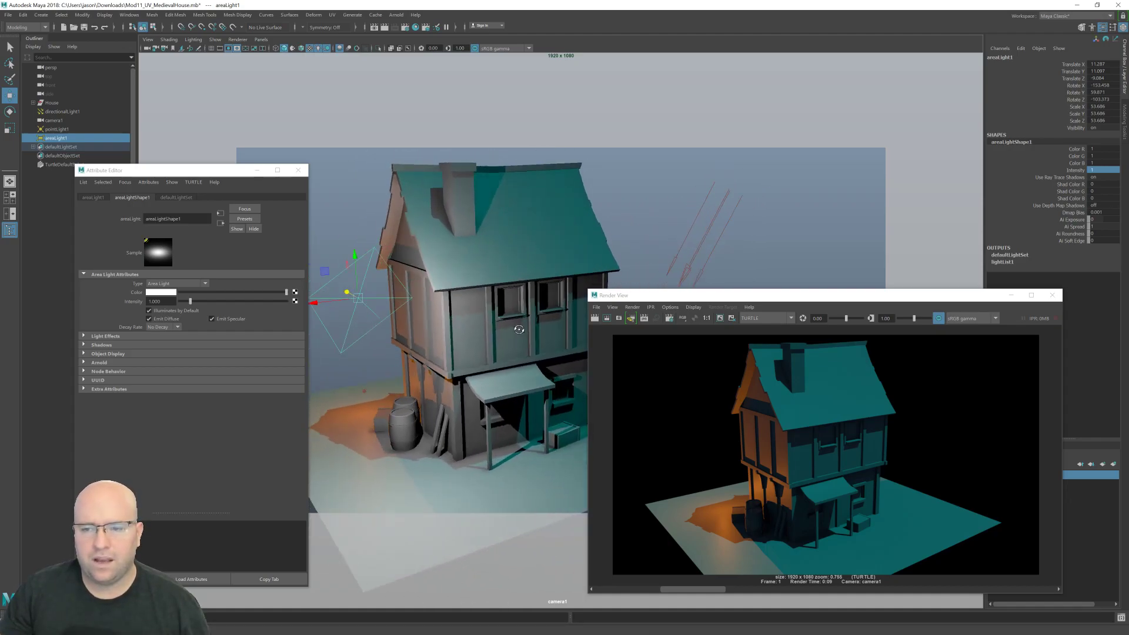
pyautogui.keyDown('alt'); pyautogui.moveTo(519, 329); pyautogui.dragTo(533, 331); pyautogui.keyUp('alt')
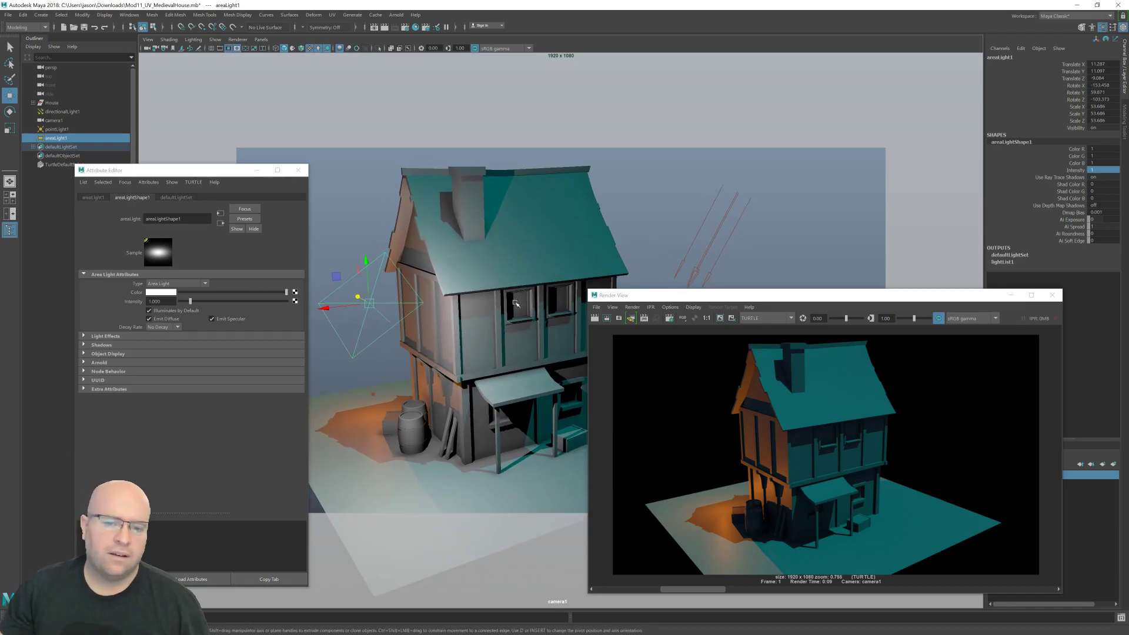
pyautogui.scroll(2, 511, 304)
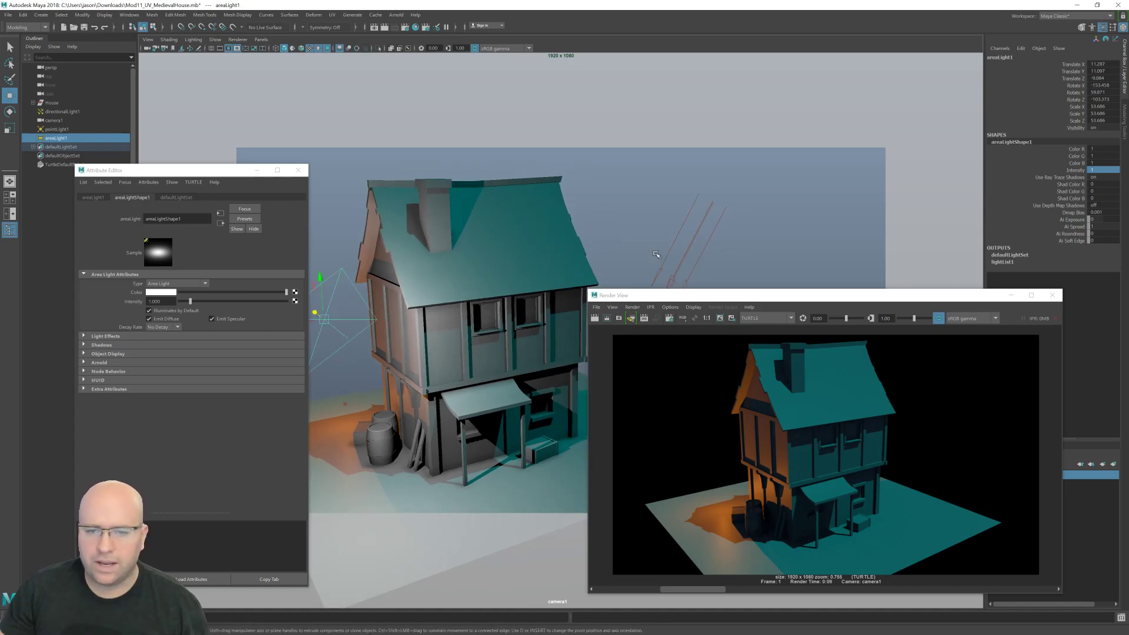
pyautogui.click(1053, 295)
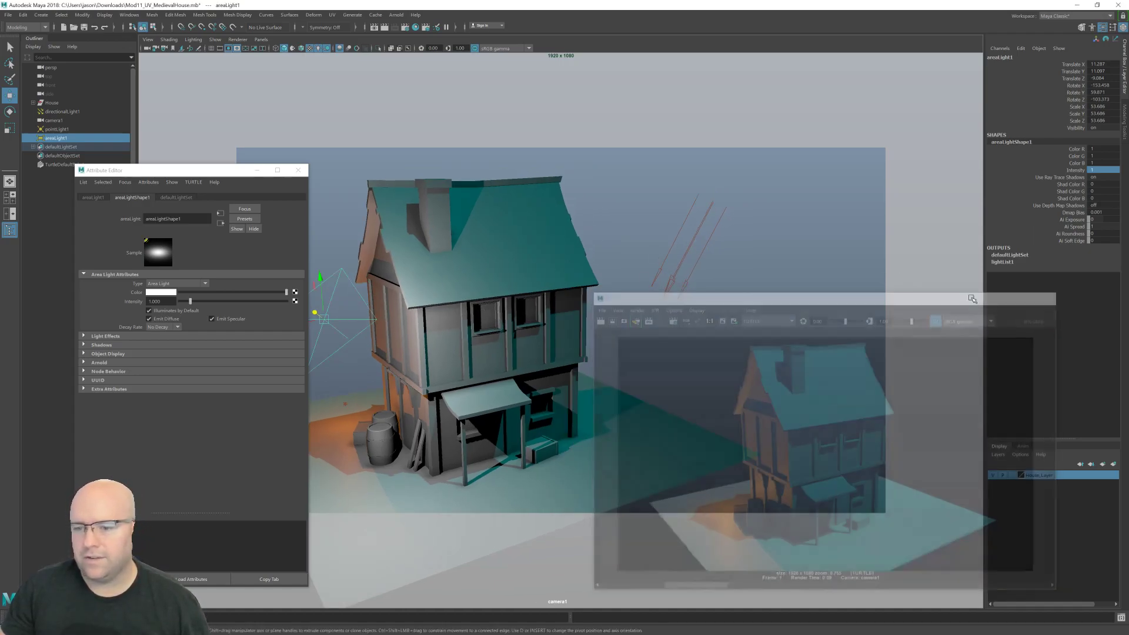
pyautogui.keyDown('alt'); pyautogui.moveTo(556, 278); pyautogui.dragTo(660, 284); pyautogui.keyUp('alt')
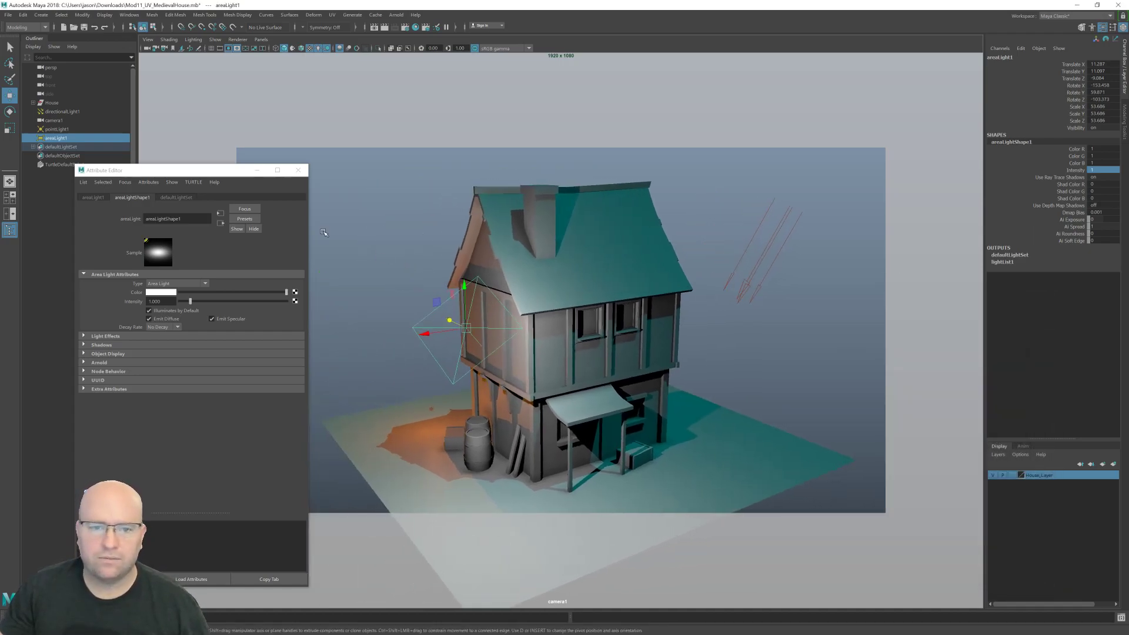
pyautogui.click(298, 170)
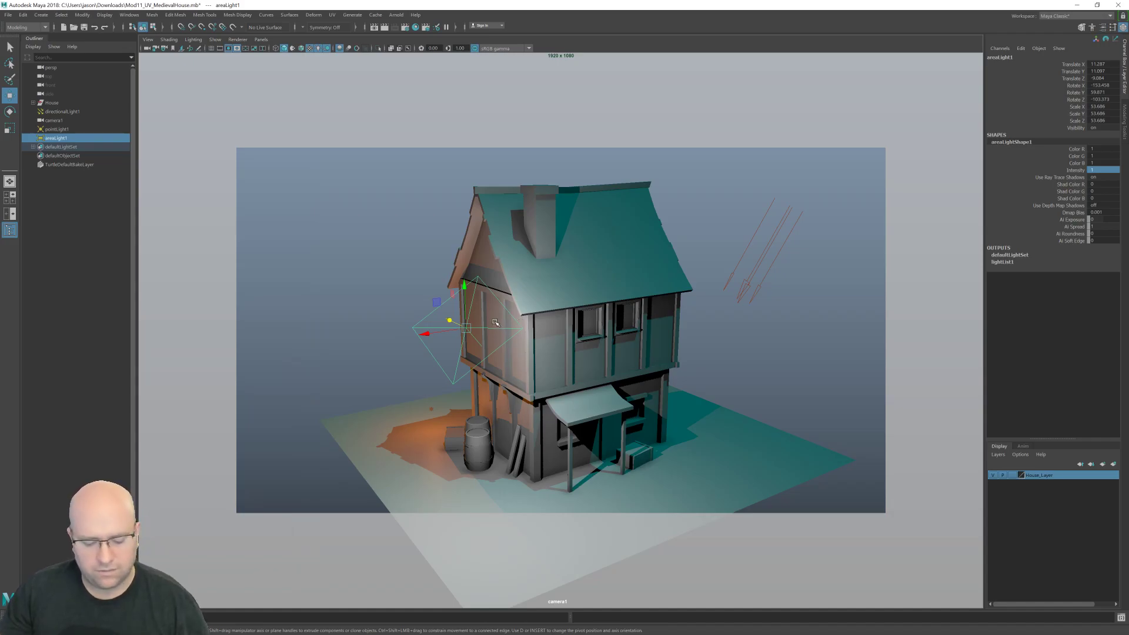
pyautogui.press('Delete')
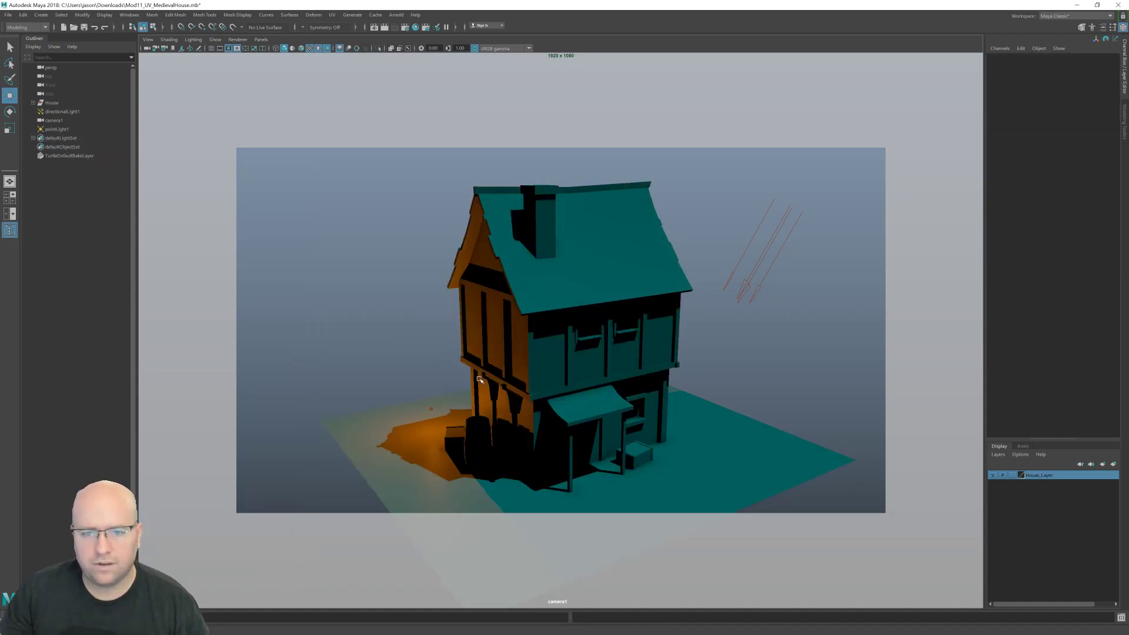
# - Raise the orange point light beside the house to a Translate Y of about 3.04
pyautogui.click(432, 408)
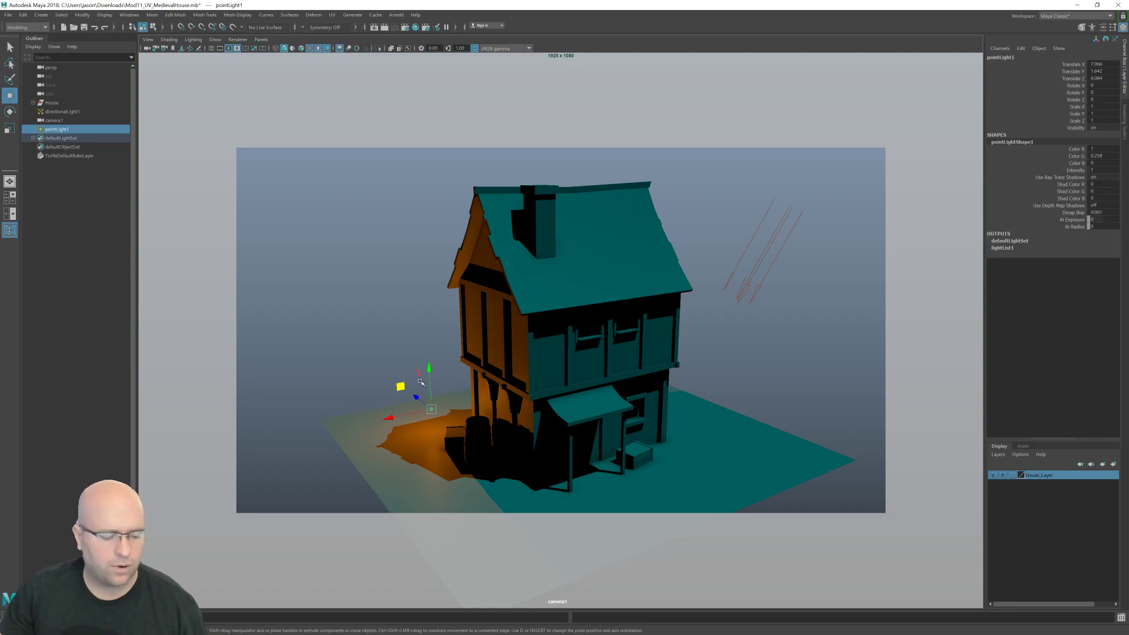
pyautogui.moveTo(430, 369); pyautogui.dragTo(550, 330)
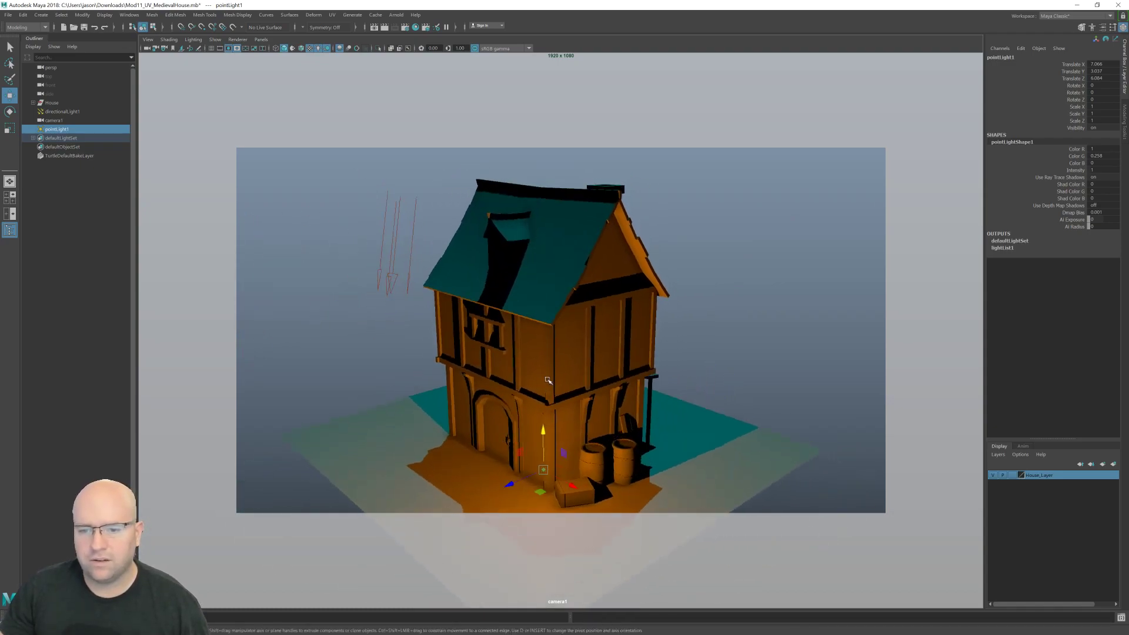
# - Examine how the orange point light and cyan directional light fall on the house's gable, porch and arched door sides
pyautogui.keyDown('alt'); pyautogui.moveTo(539, 423); pyautogui.dragTo(540, 408); pyautogui.keyUp('alt')
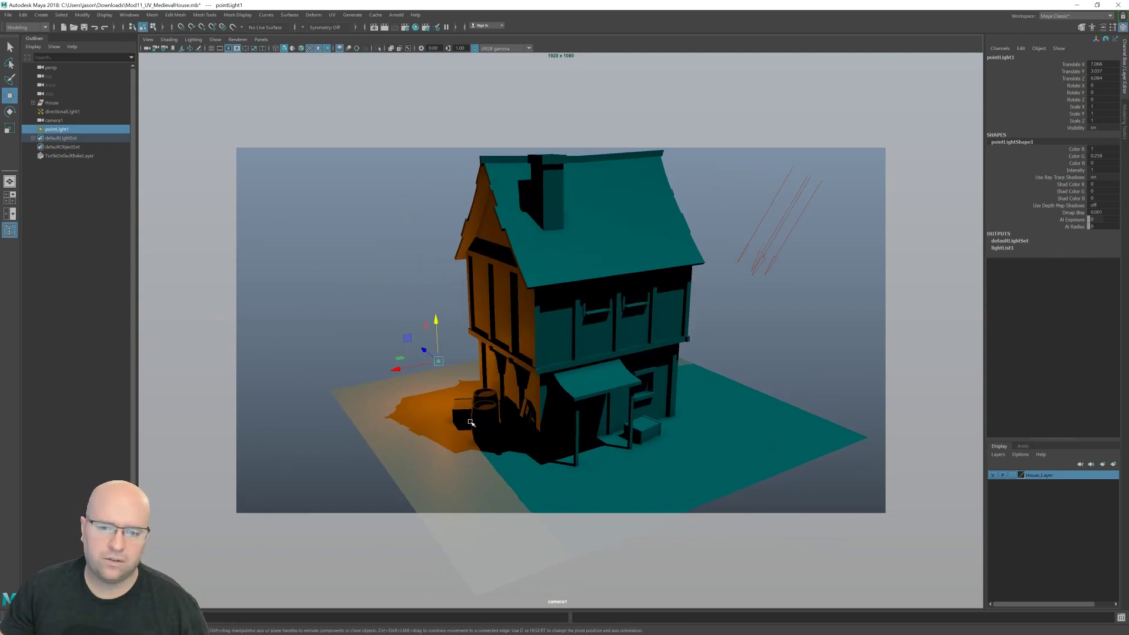
pyautogui.keyDown('alt'); pyautogui.moveTo(562, 373); pyautogui.dragTo(554, 384, button='middle'); pyautogui.keyUp('alt')
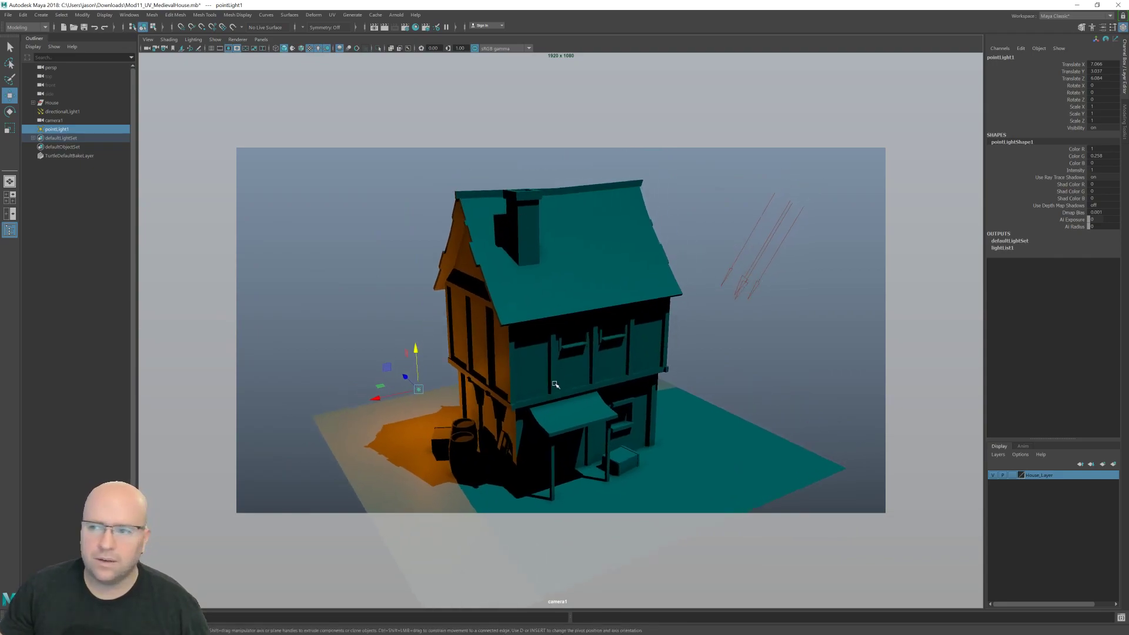
pyautogui.keyDown('alt'); pyautogui.moveTo(688, 283); pyautogui.dragTo(696, 308); pyautogui.keyUp('alt')
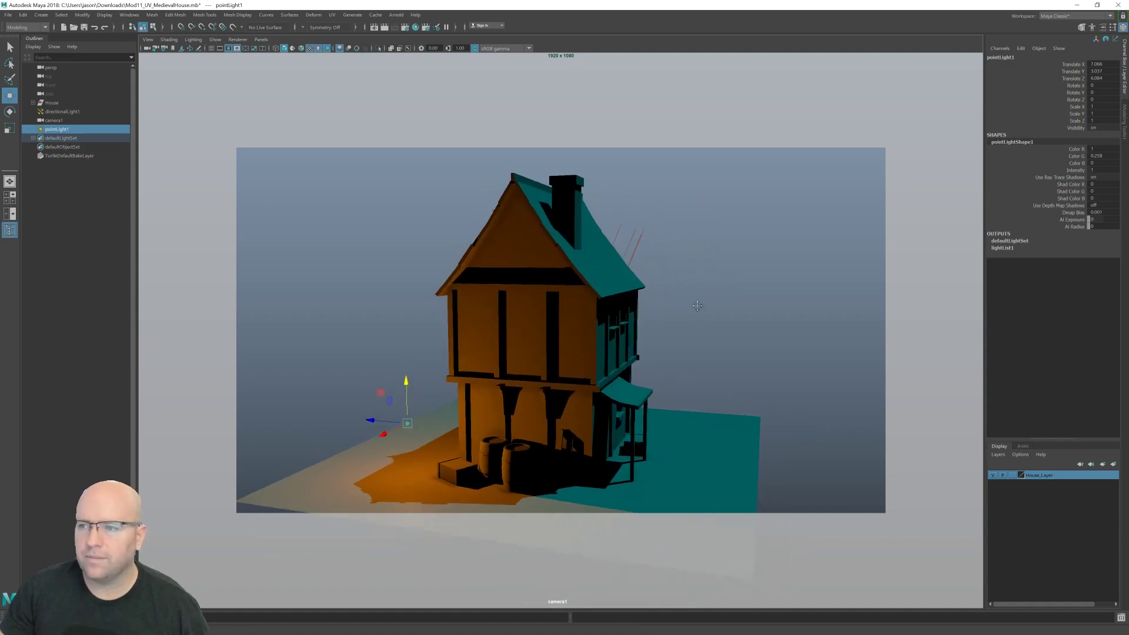
pyautogui.keyDown('alt'); pyautogui.moveTo(764, 281); pyautogui.dragTo(732, 297); pyautogui.keyUp('alt')
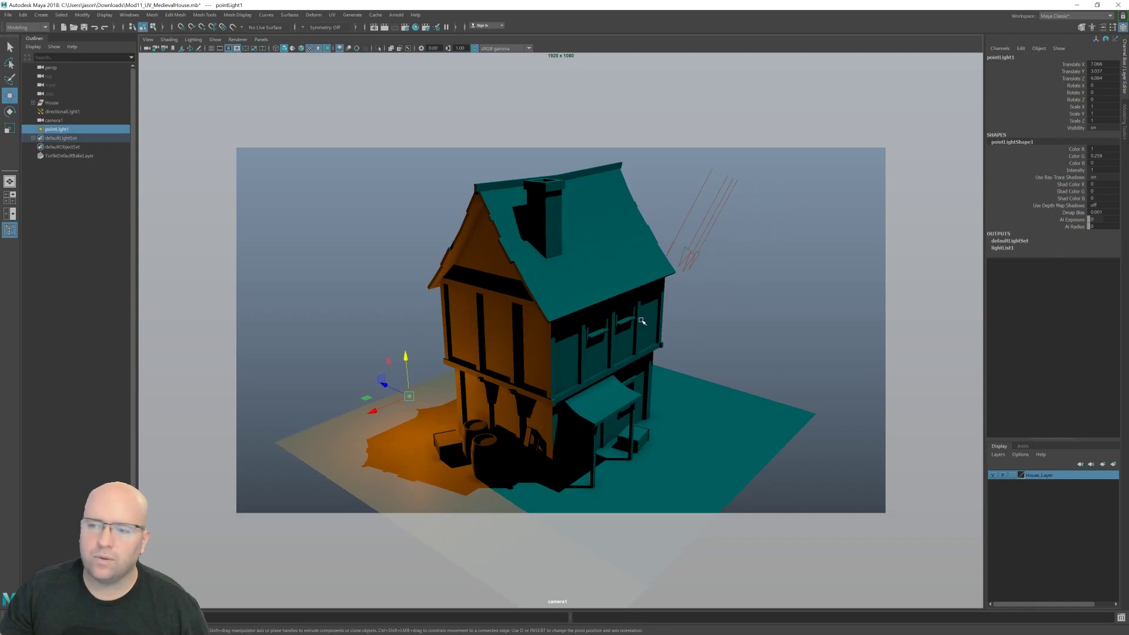
pyautogui.keyDown('alt'); pyautogui.moveTo(595, 351); pyautogui.dragTo(639, 352); pyautogui.keyUp('alt')
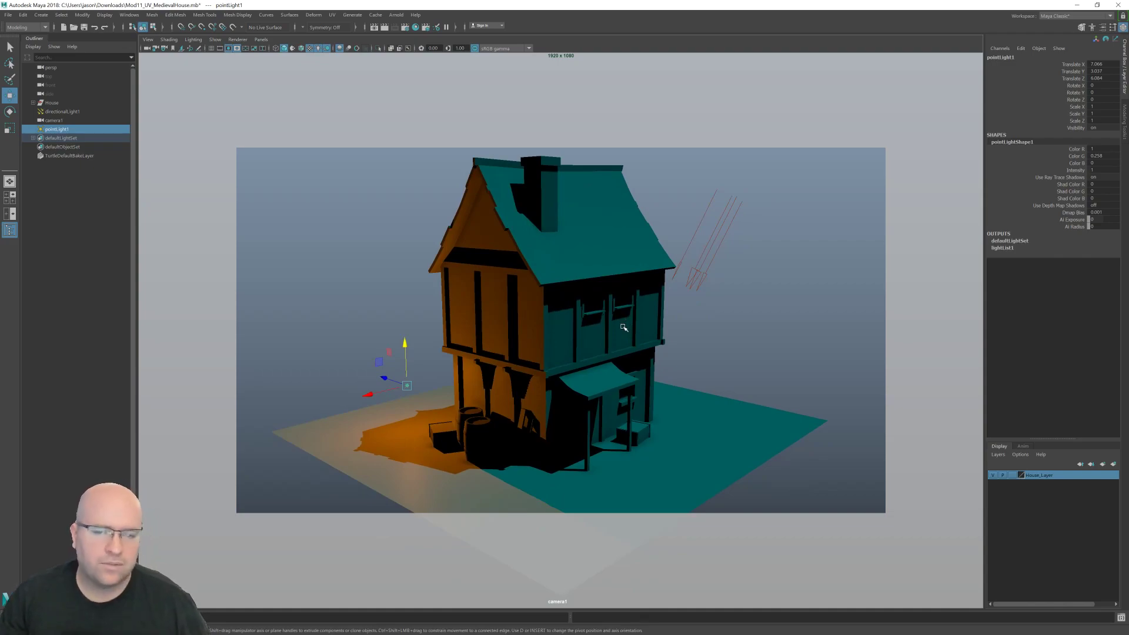
pyautogui.keyDown('alt'); pyautogui.moveTo(628, 338); pyautogui.dragTo(659, 336); pyautogui.keyUp('alt')
pyautogui.keyDown('alt'); pyautogui.moveTo(551, 360); pyautogui.dragTo(617, 347); pyautogui.keyUp('alt')
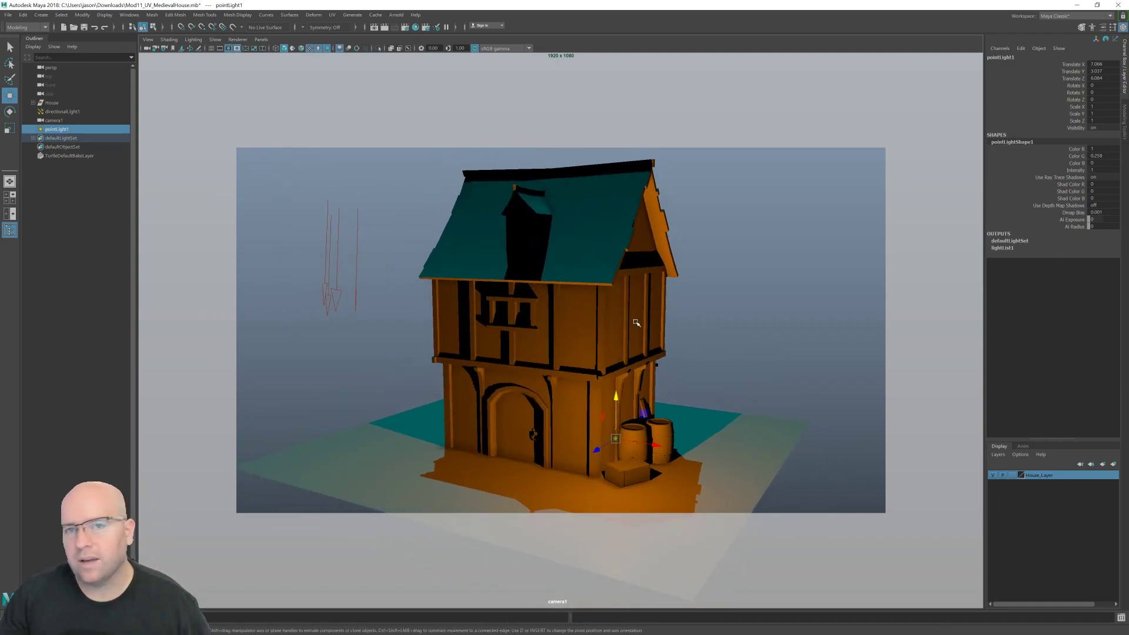
pyautogui.keyDown('alt'); pyautogui.moveTo(649, 326); pyautogui.dragTo(670, 328); pyautogui.keyUp('alt')
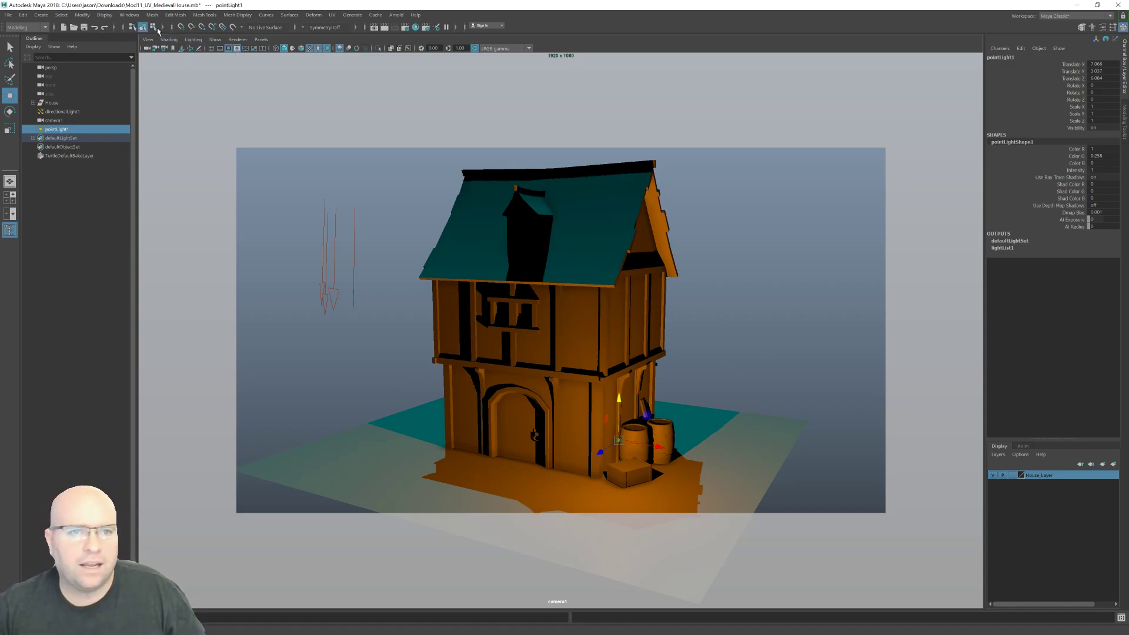
pyautogui.click(136, 17)
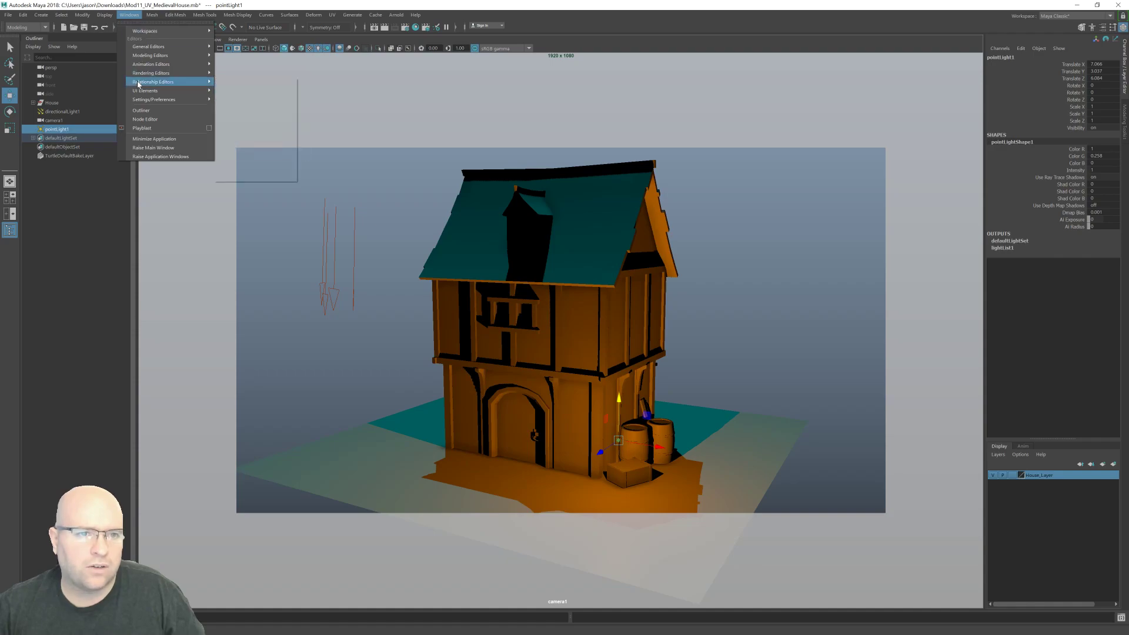
pyautogui.click(193, 3)
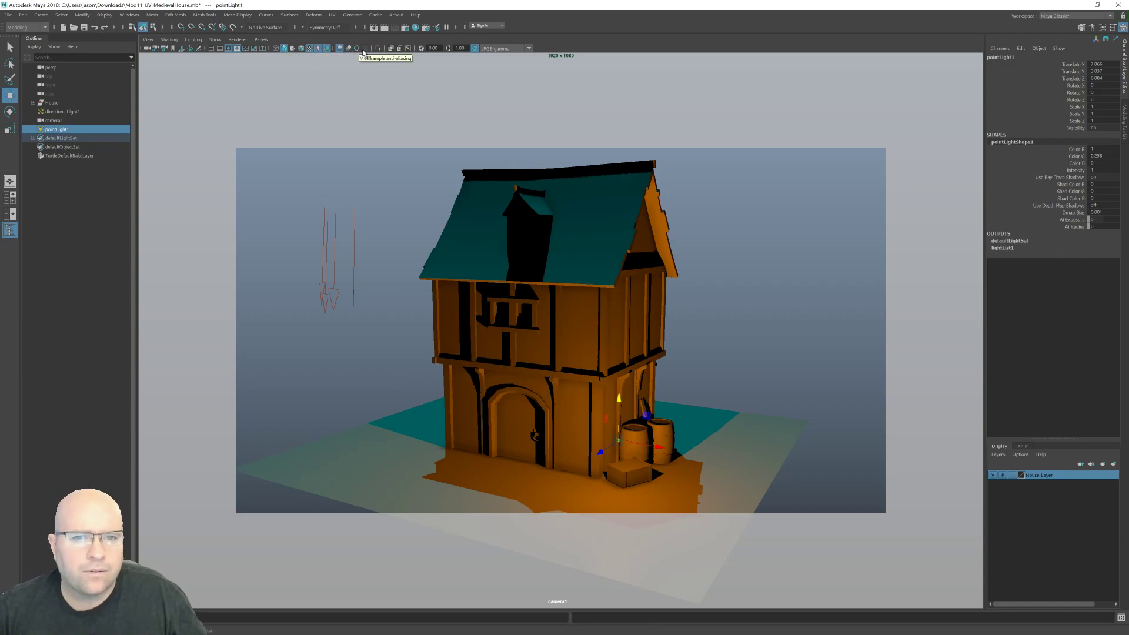
# - Toggle the viewport shadows off and on to compare the house's lighting with and without them
pyautogui.click(327, 49)
pyautogui.click(327, 49)
pyautogui.click(328, 49)
pyautogui.click(328, 49)
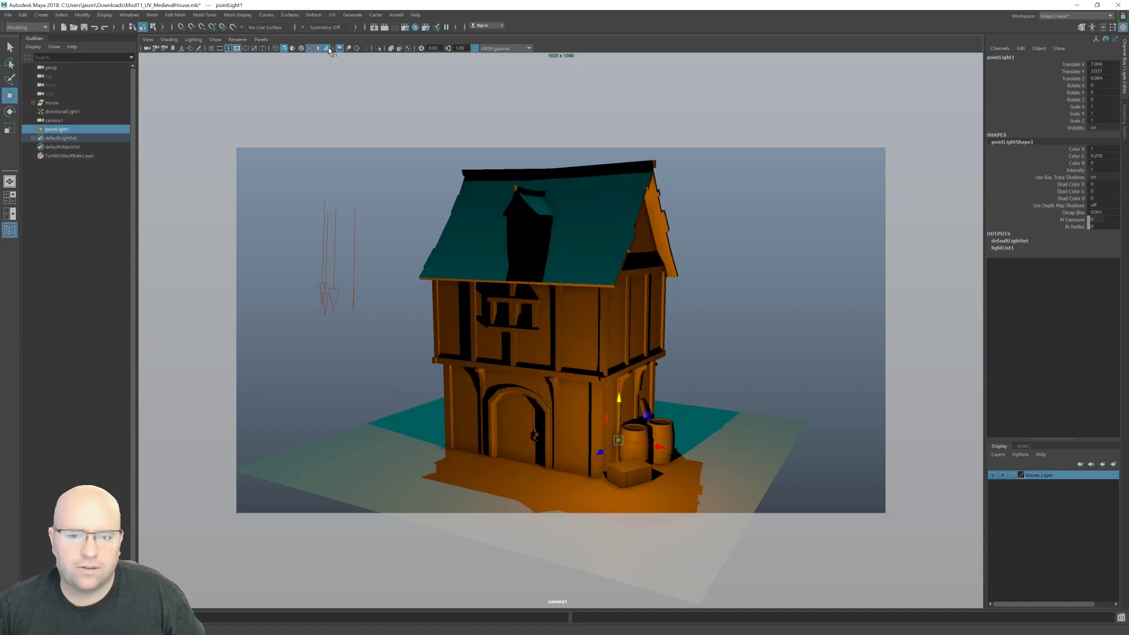